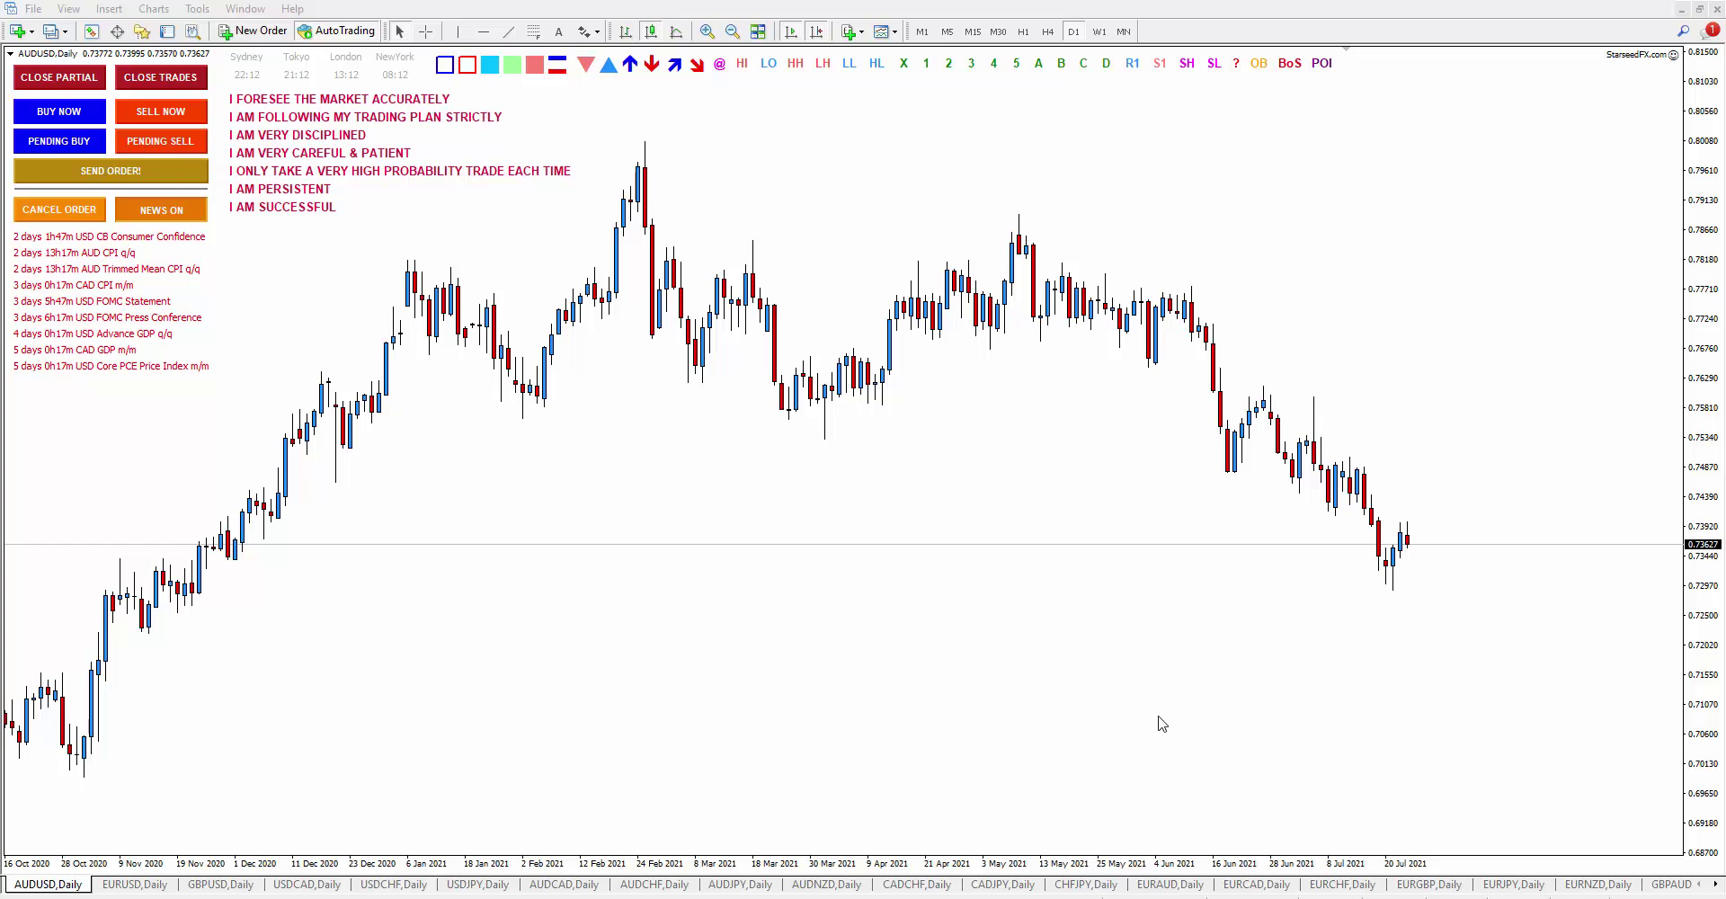
# Step: Annotate the July swing on the AUDUSD daily chart with Swing High, Swing Low and BoS labels and a red break line
pyautogui.scroll(-3, 1160, 721)
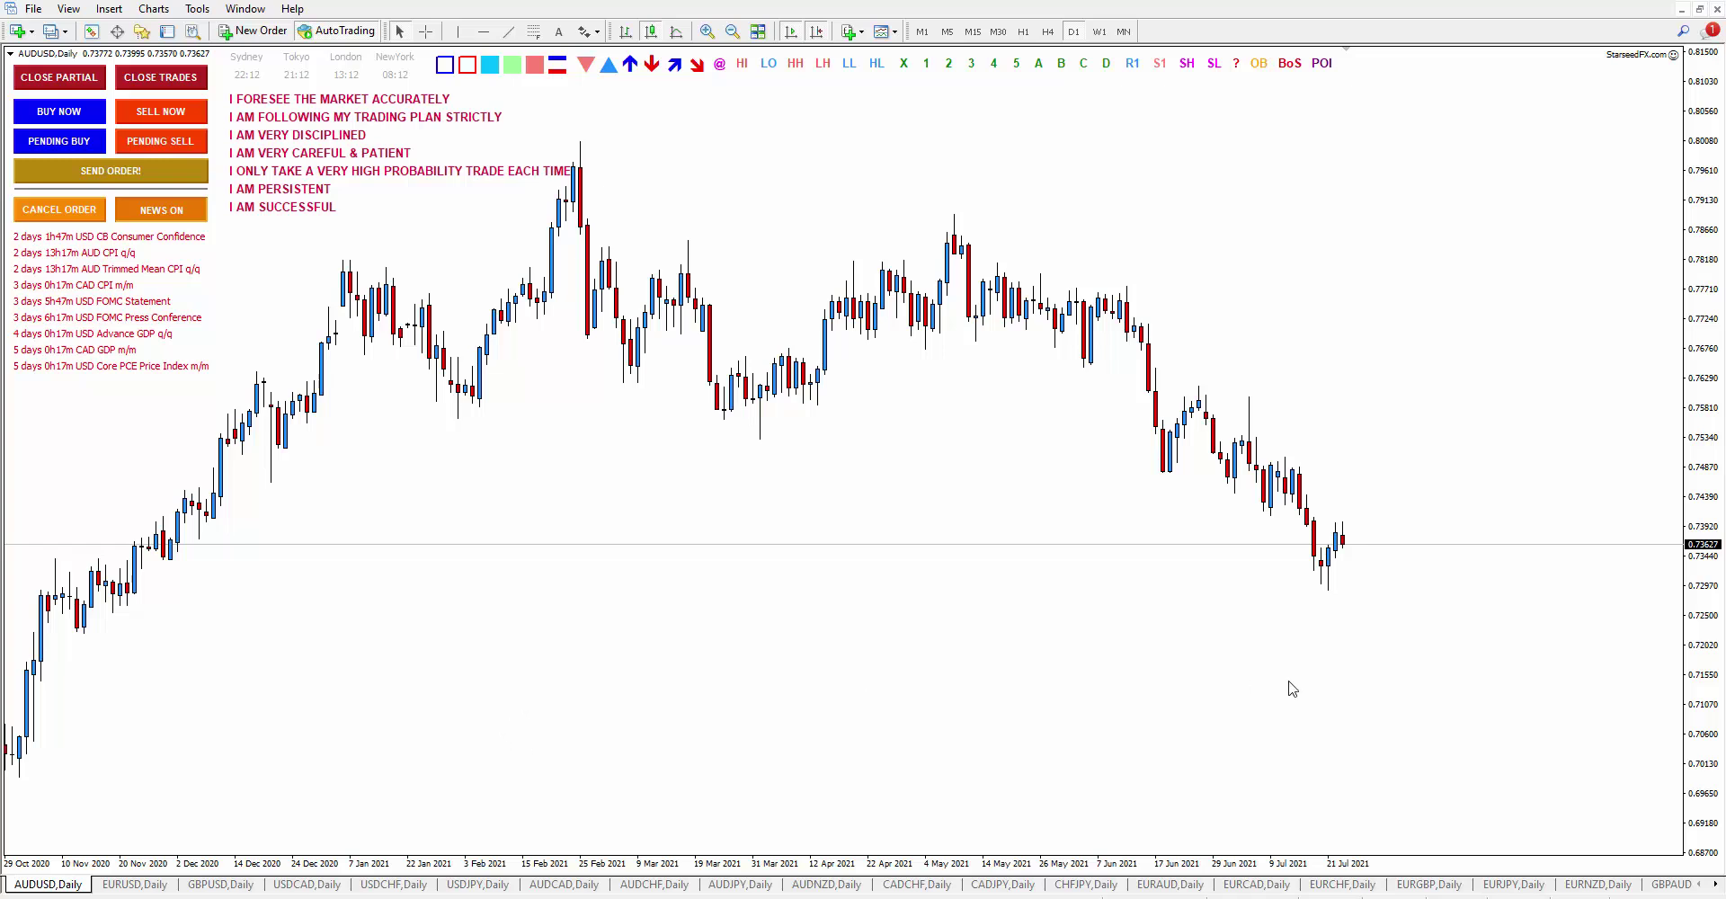
pyautogui.scroll(5, 1277, 679)
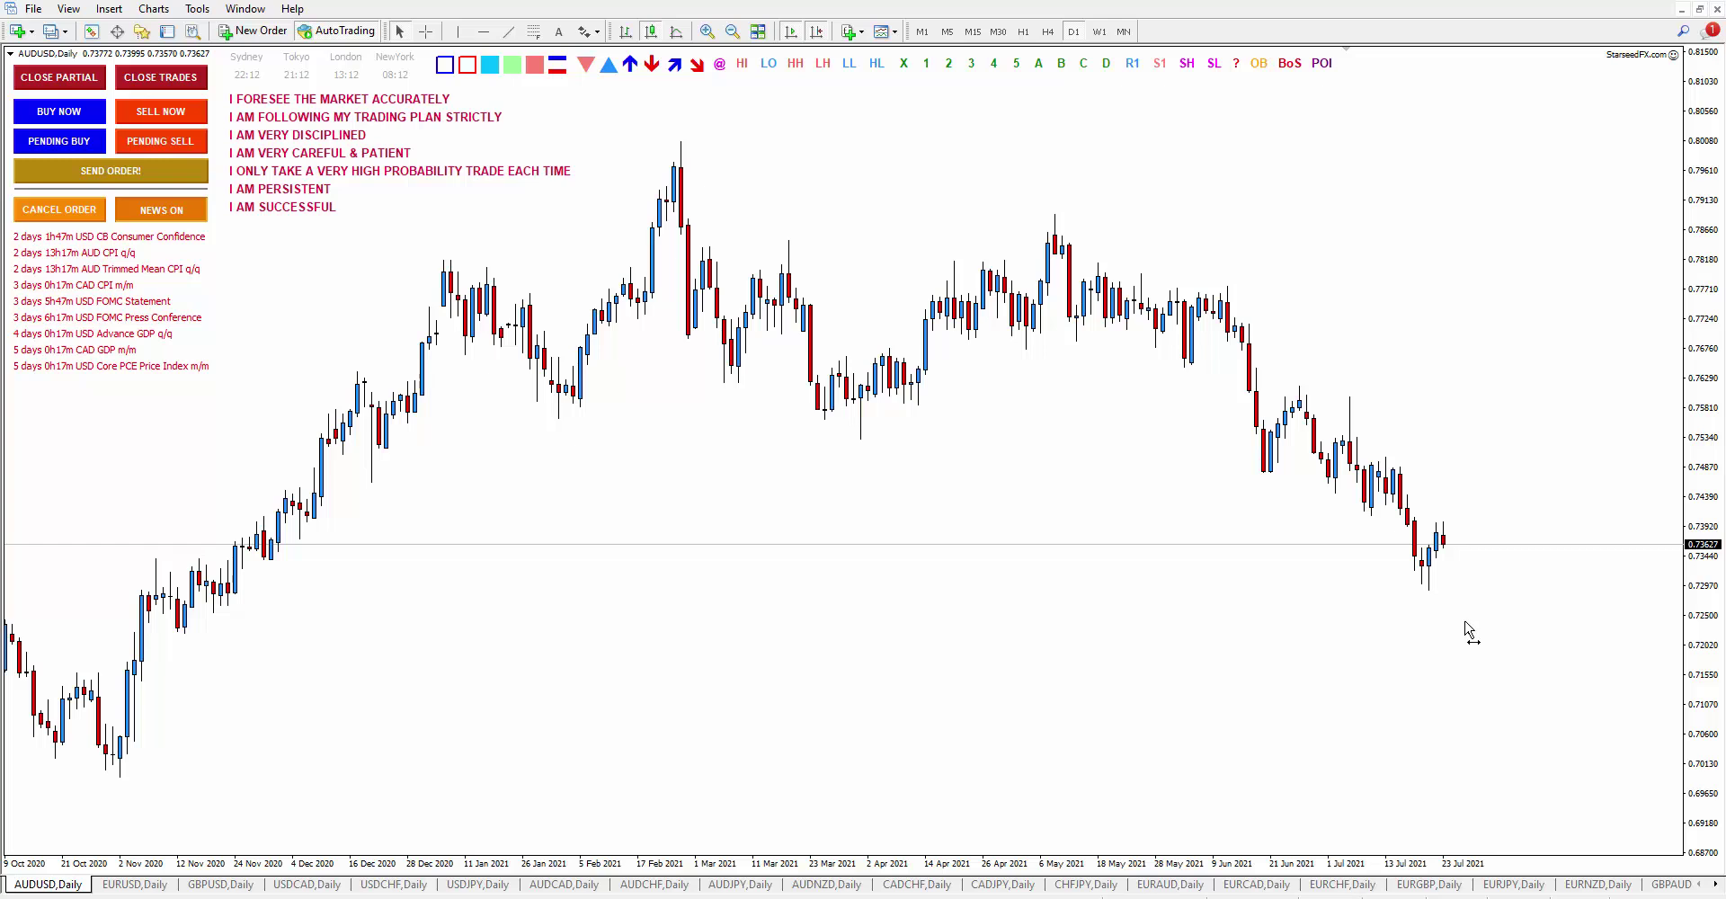
pyautogui.scroll(-5, 1467, 624)
pyautogui.click(1192, 75)
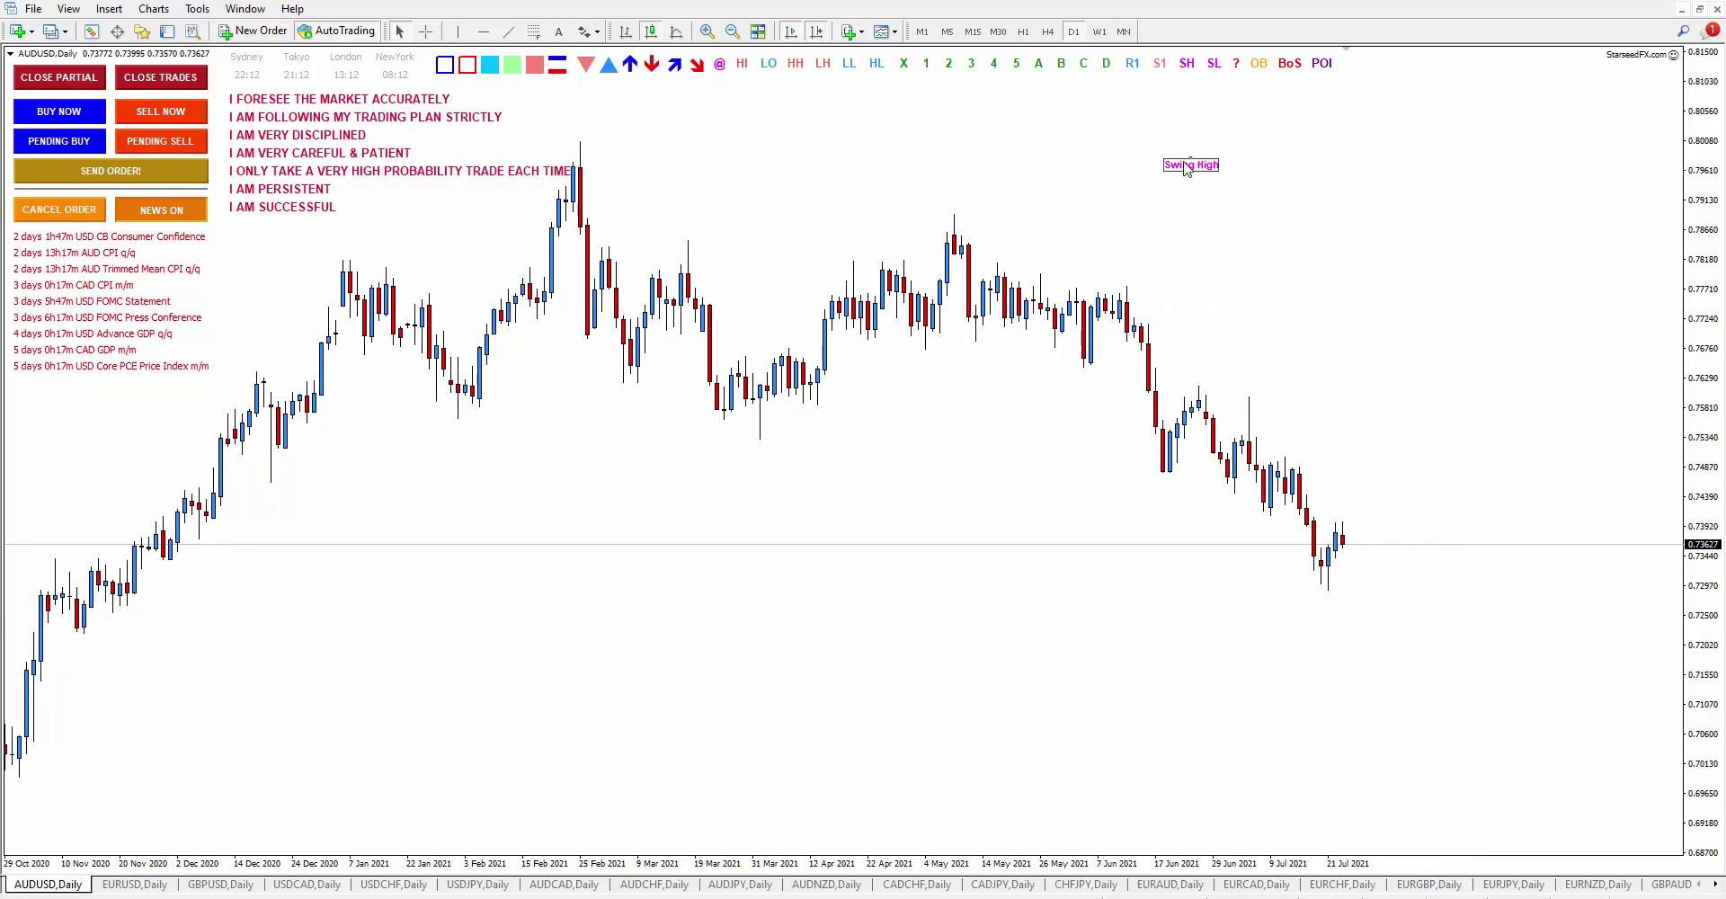
pyautogui.click(1292, 440)
pyautogui.click(1218, 62)
pyautogui.click(565, 72)
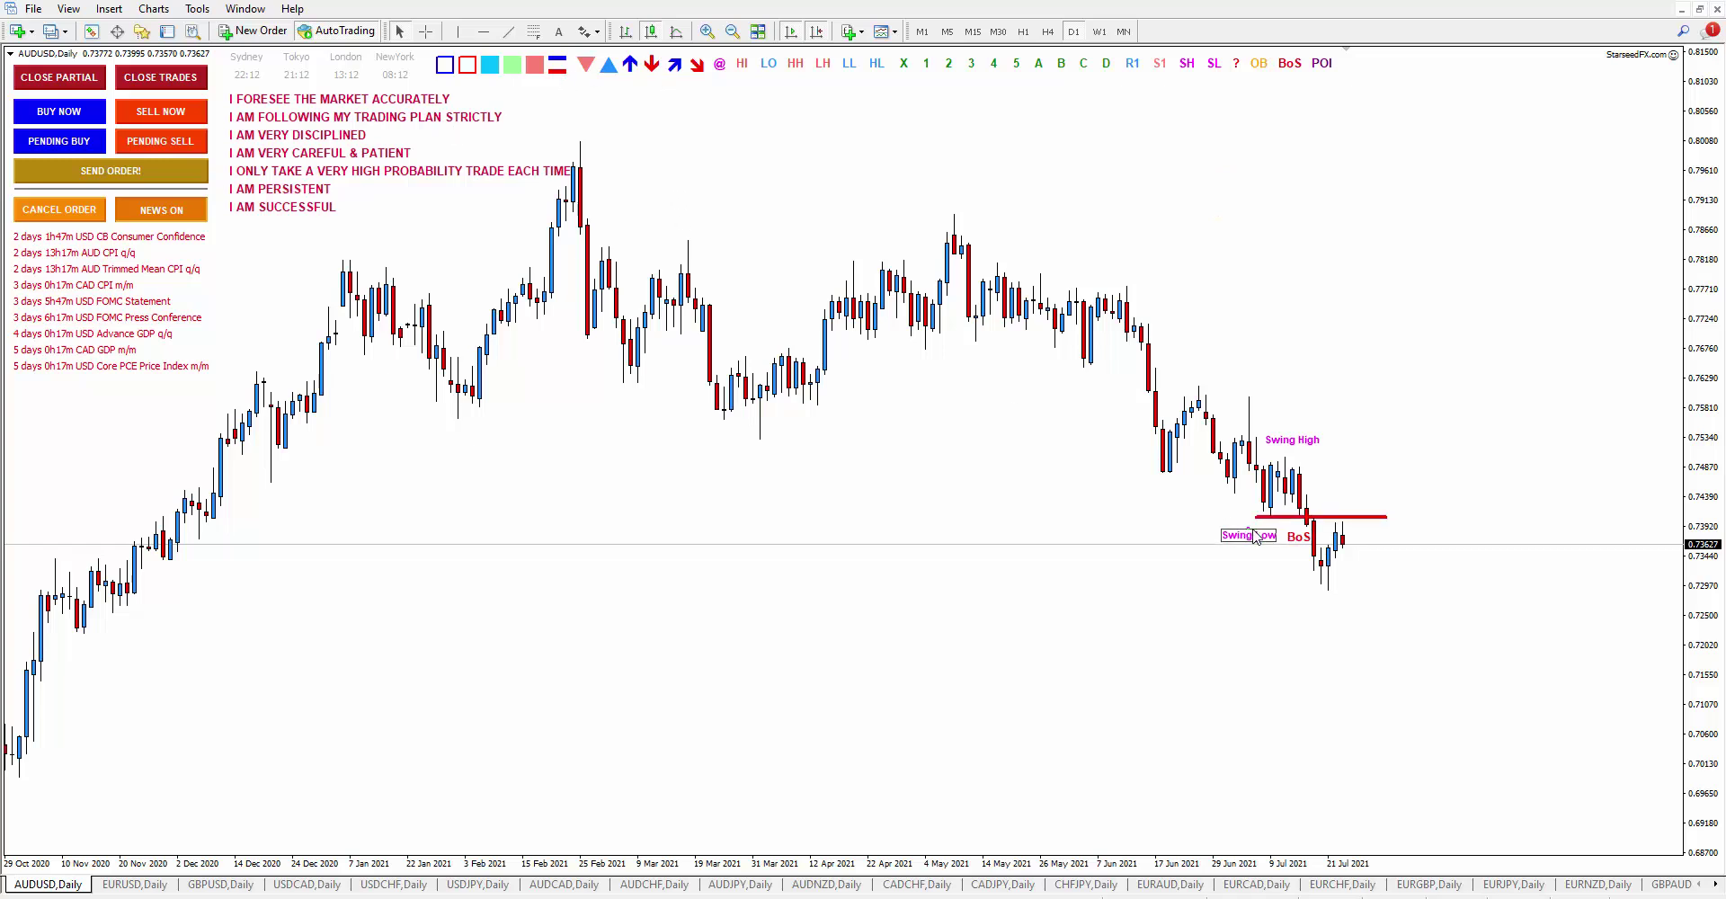
pyautogui.doubleClick(1253, 538)
# Step: Shade the zone above the red break line in green, from about 0.7428 to 0.7487, and label it Order Block
pyautogui.click(512, 64)
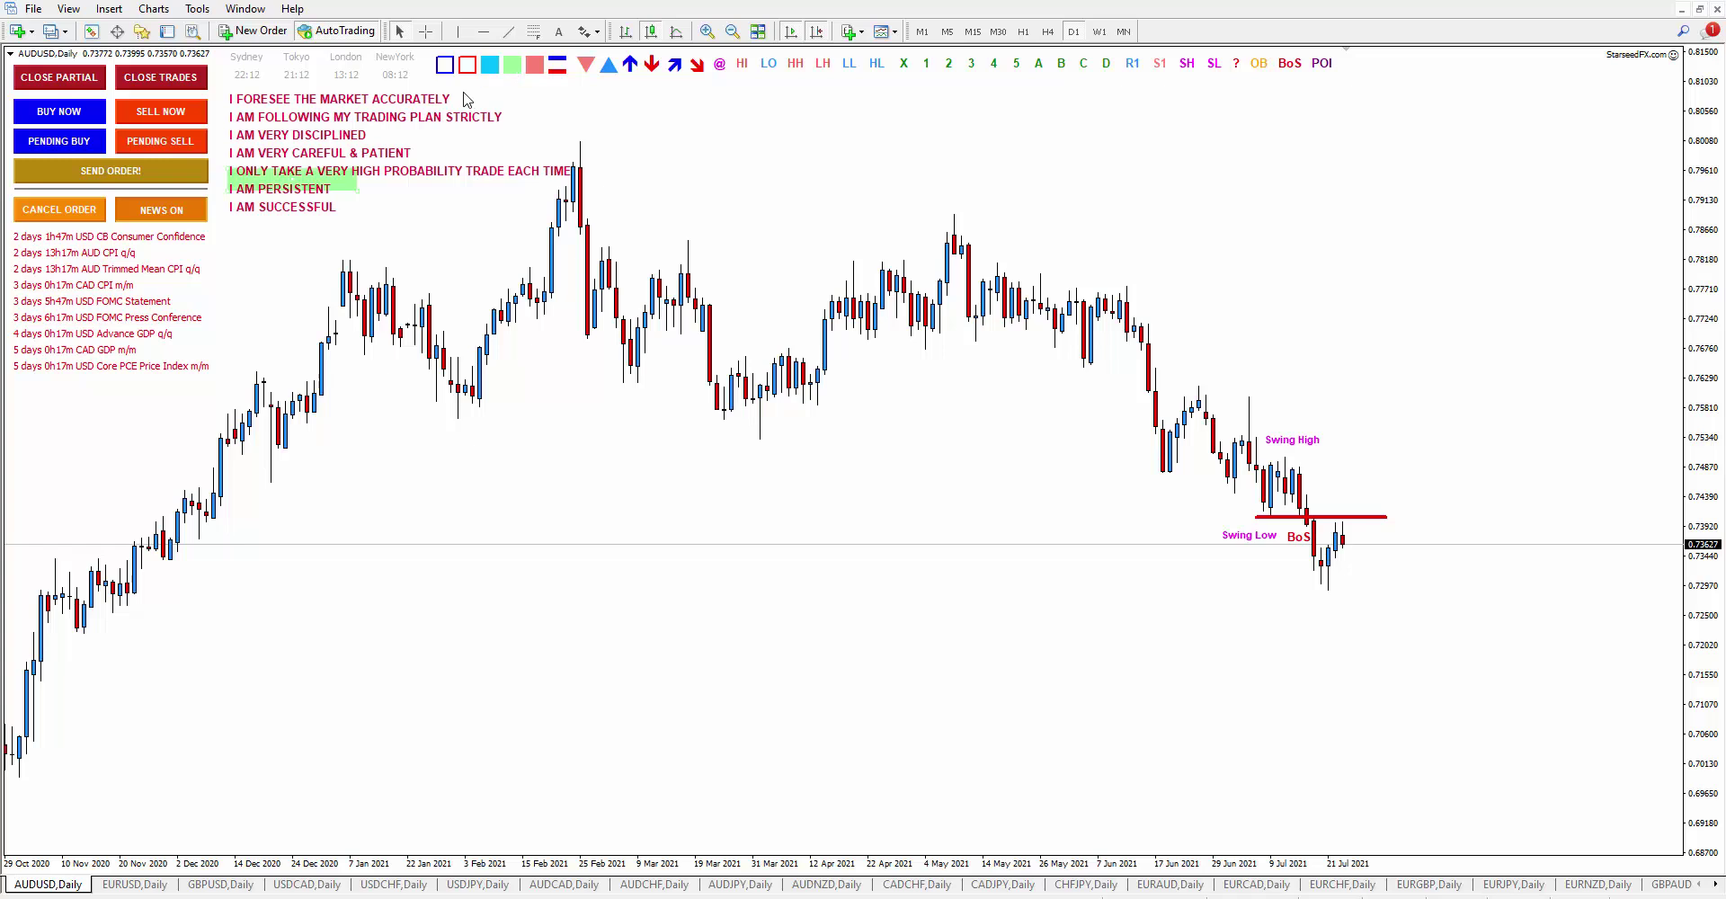
pyautogui.moveTo(338, 184); pyautogui.dragTo(1435, 511)
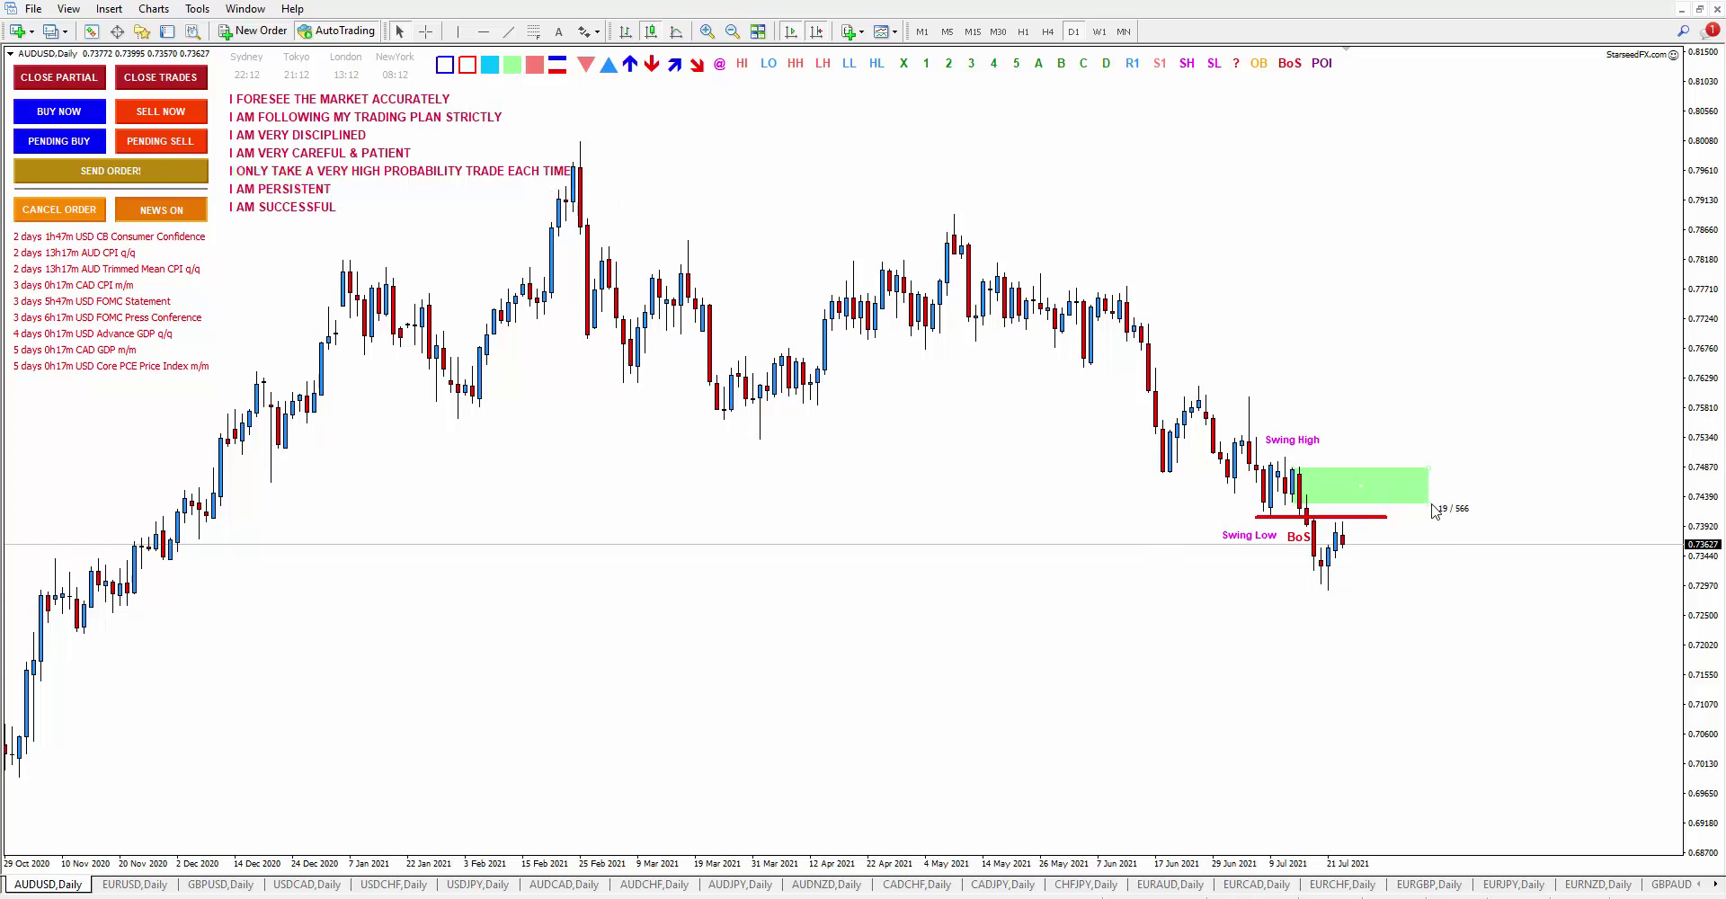
pyautogui.click(1258, 63)
pyautogui.moveTo(1261, 170); pyautogui.dragTo(1359, 488)
pyautogui.click(1359, 489)
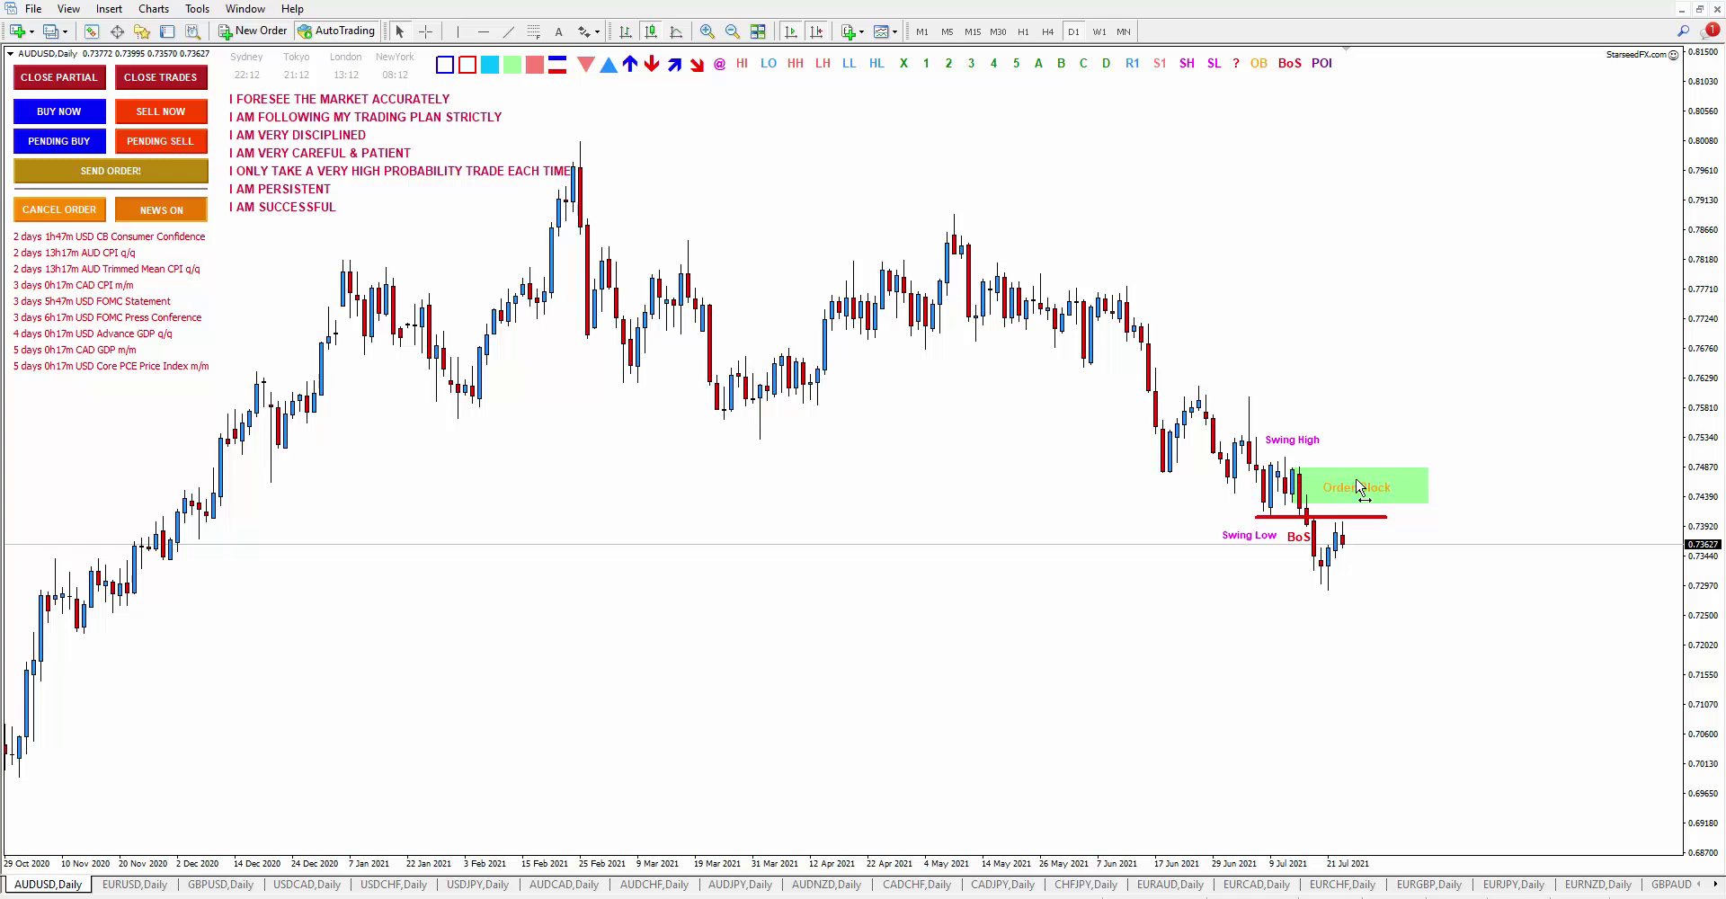
# Step: Set a price alert at 0.74266, at the lower edge of the order block
pyautogui.rightClick(1433, 504)
pyautogui.moveTo(1483, 121)
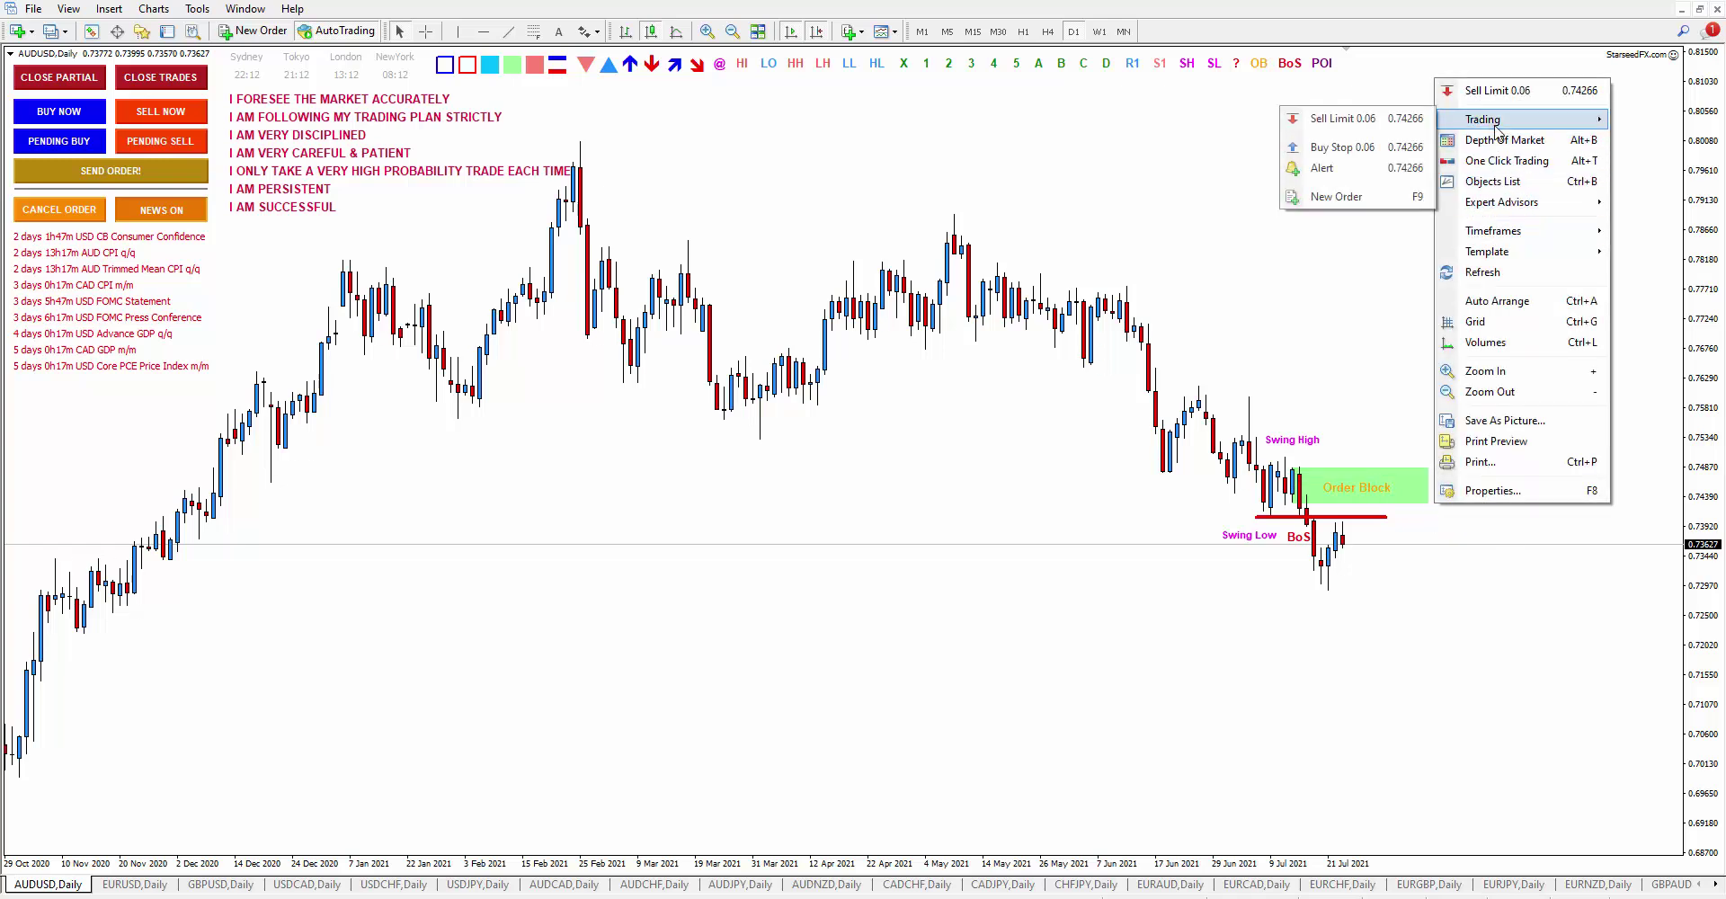
pyautogui.click(1326, 168)
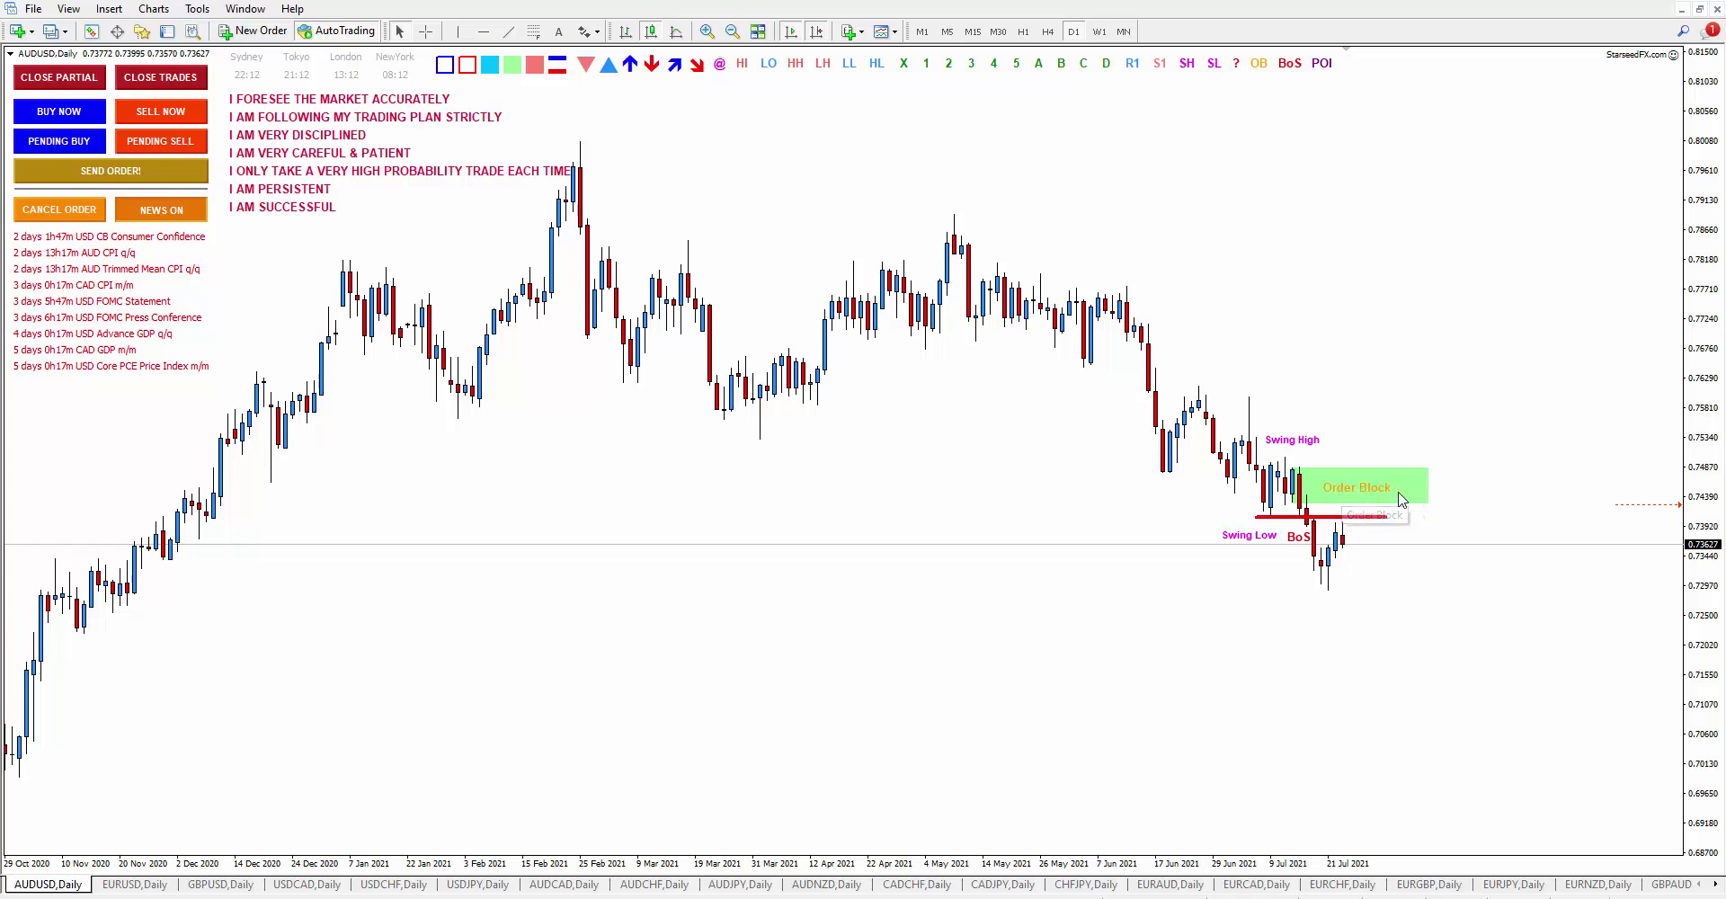
# Step: Place price labels at the July low (0.72903), the mid-November low (0.72186) and the early-November low (0.69947)
pyautogui.click(722, 65)
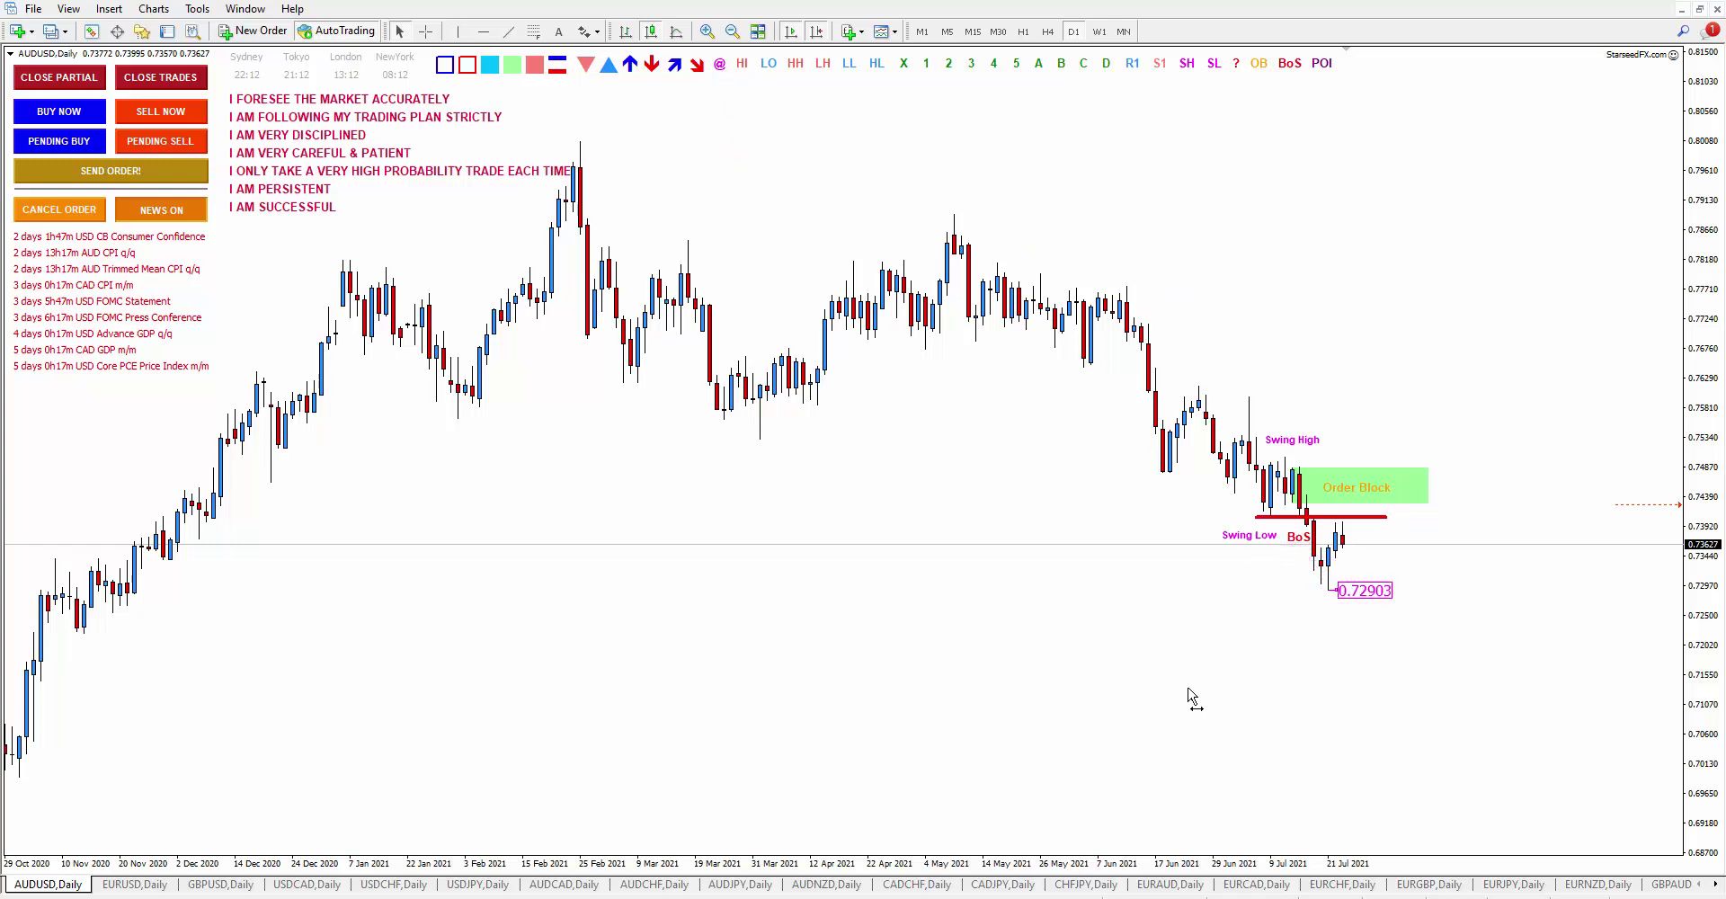
pyautogui.click(1332, 592)
pyautogui.scroll(3, 1279, 694)
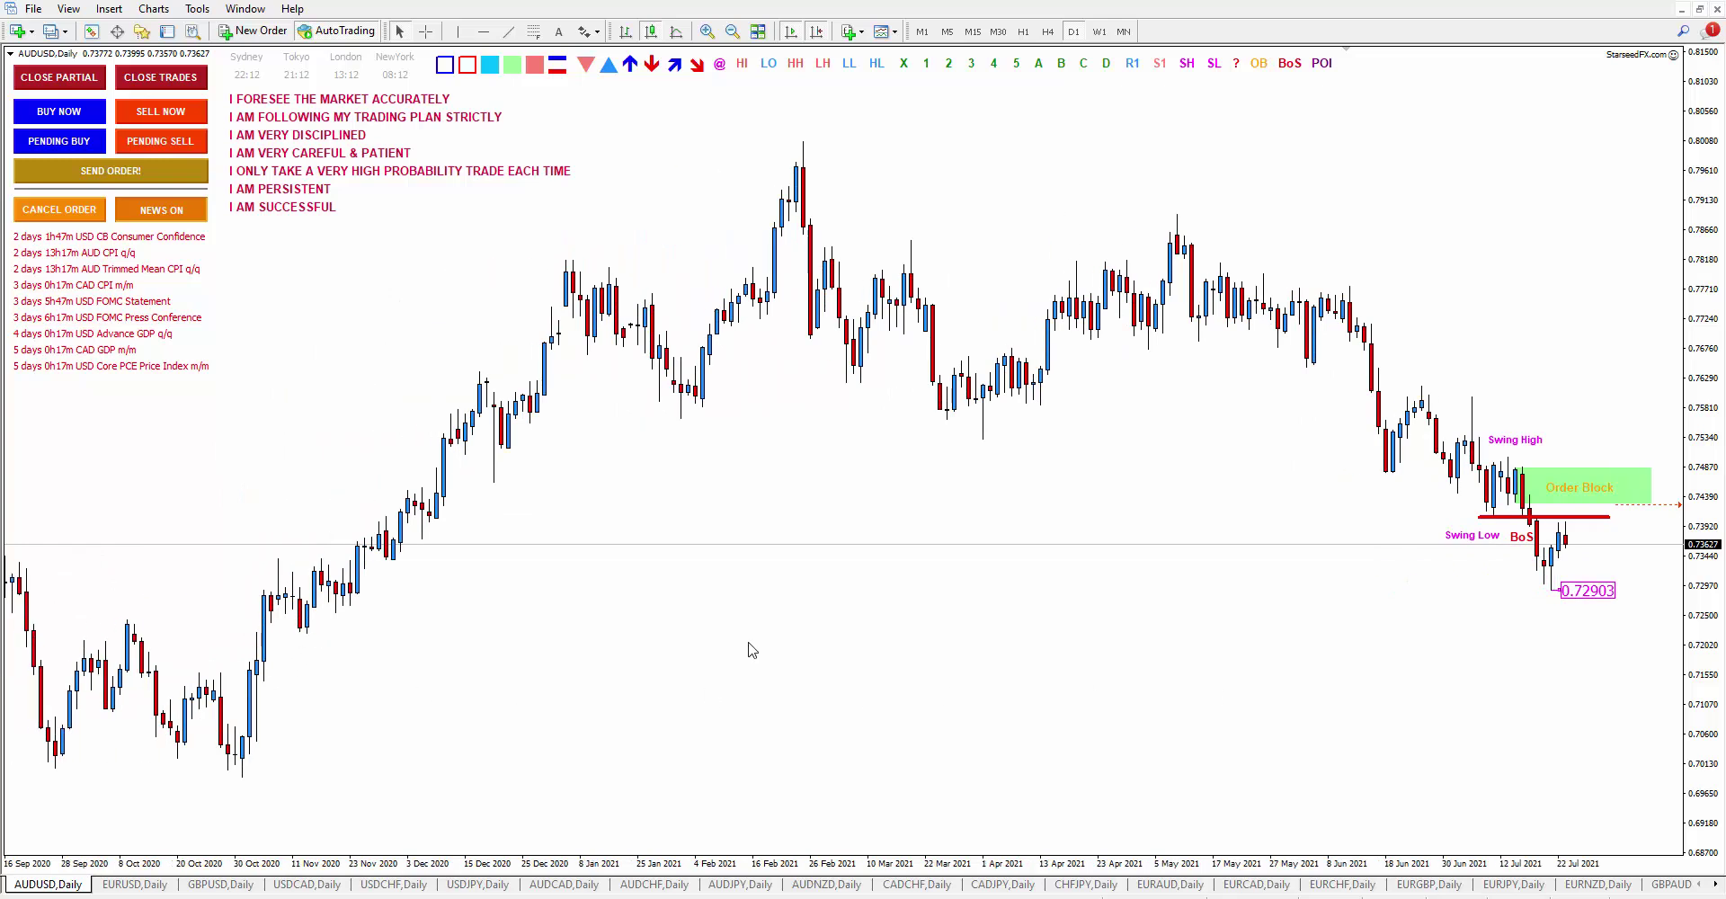
pyautogui.moveTo(1560, 591); pyautogui.dragTo(309, 637)
pyautogui.click(310, 638)
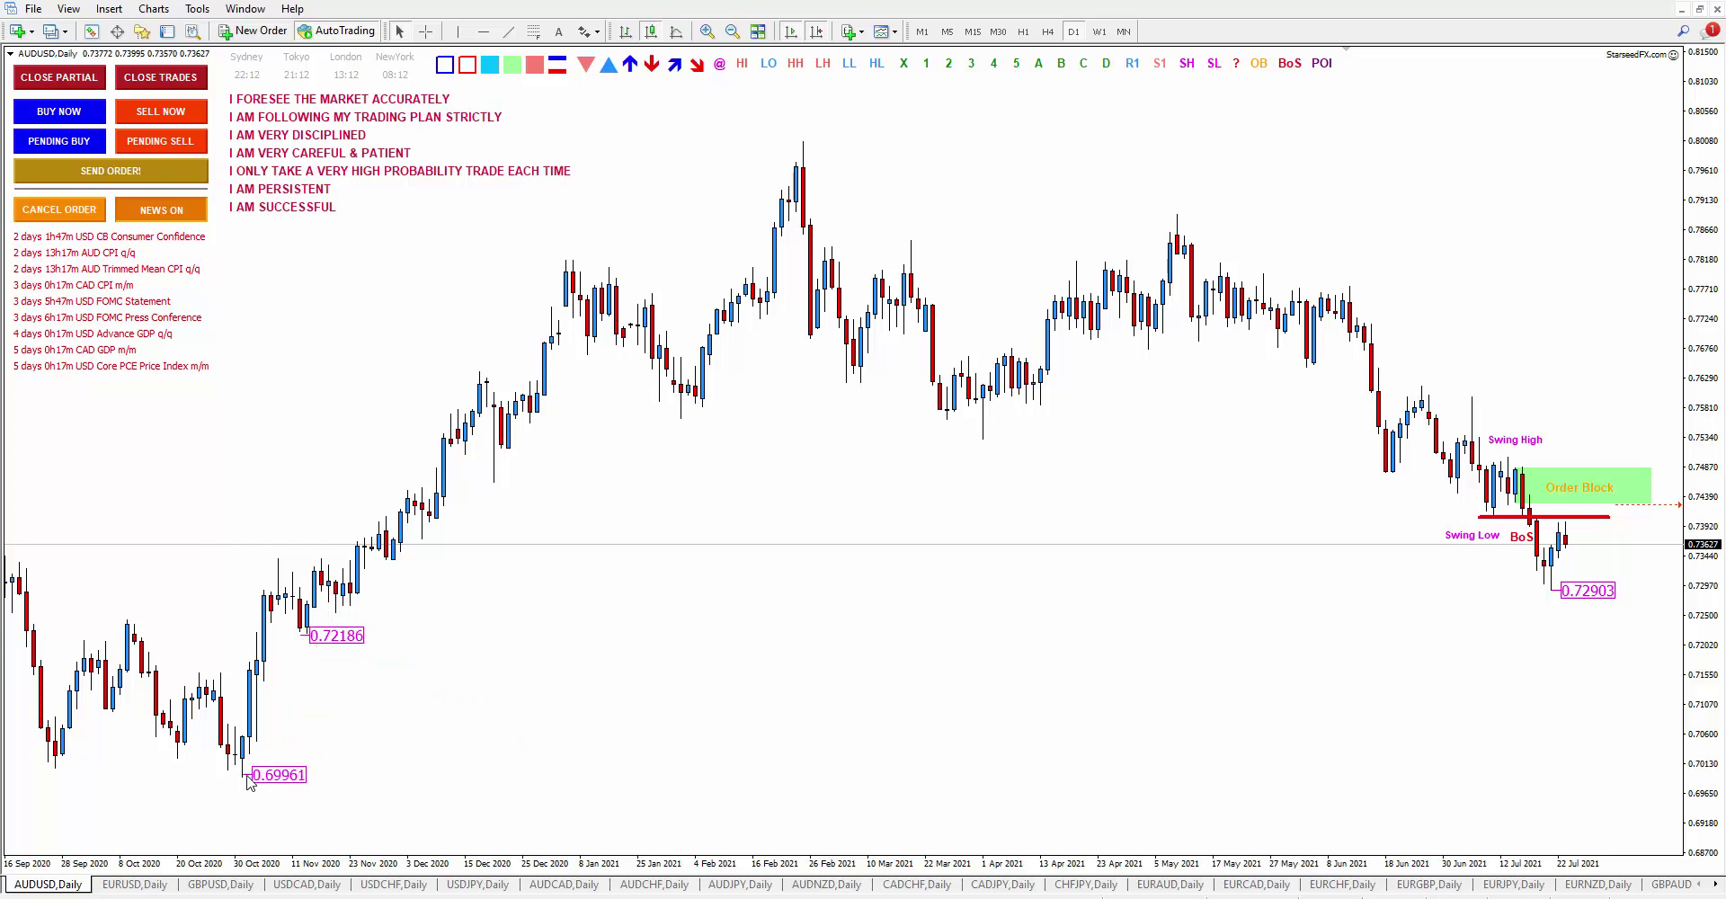
pyautogui.click(252, 775)
# Step: Shade a long green demand zone from late November 2020 past the latest candles, between about 0.7263 and 0.7333
pyautogui.scroll(-1, 1014, 812)
pyautogui.scroll(-2, 1007, 813)
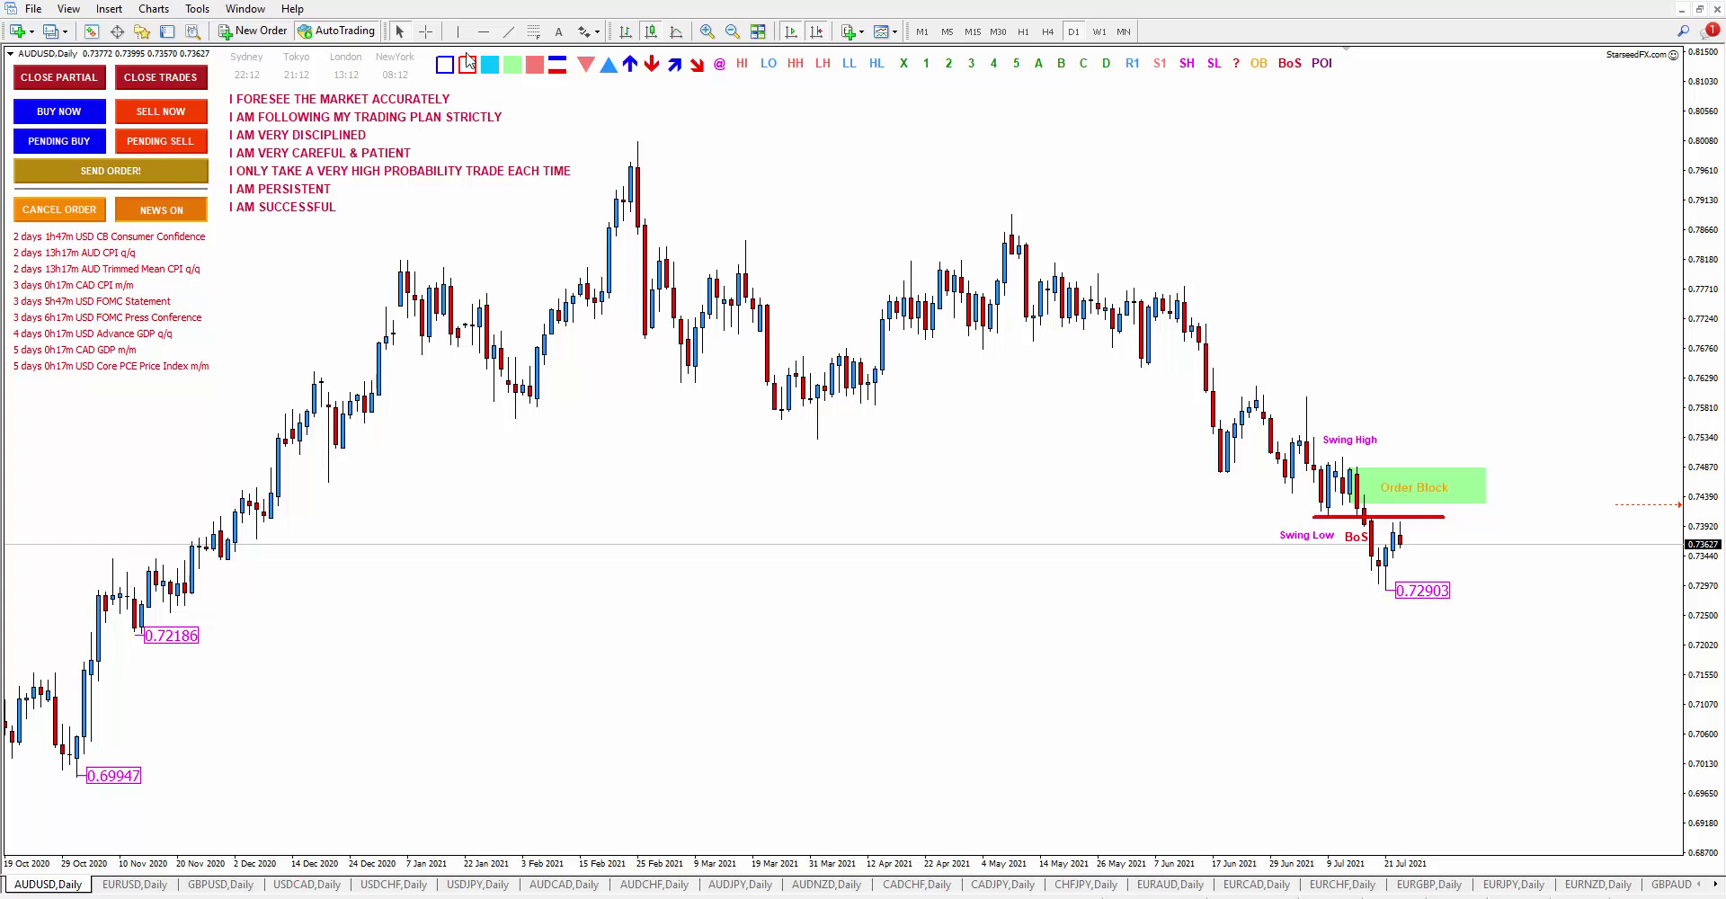
pyautogui.click(509, 67)
pyautogui.moveTo(300, 178); pyautogui.dragTo(1508, 608)
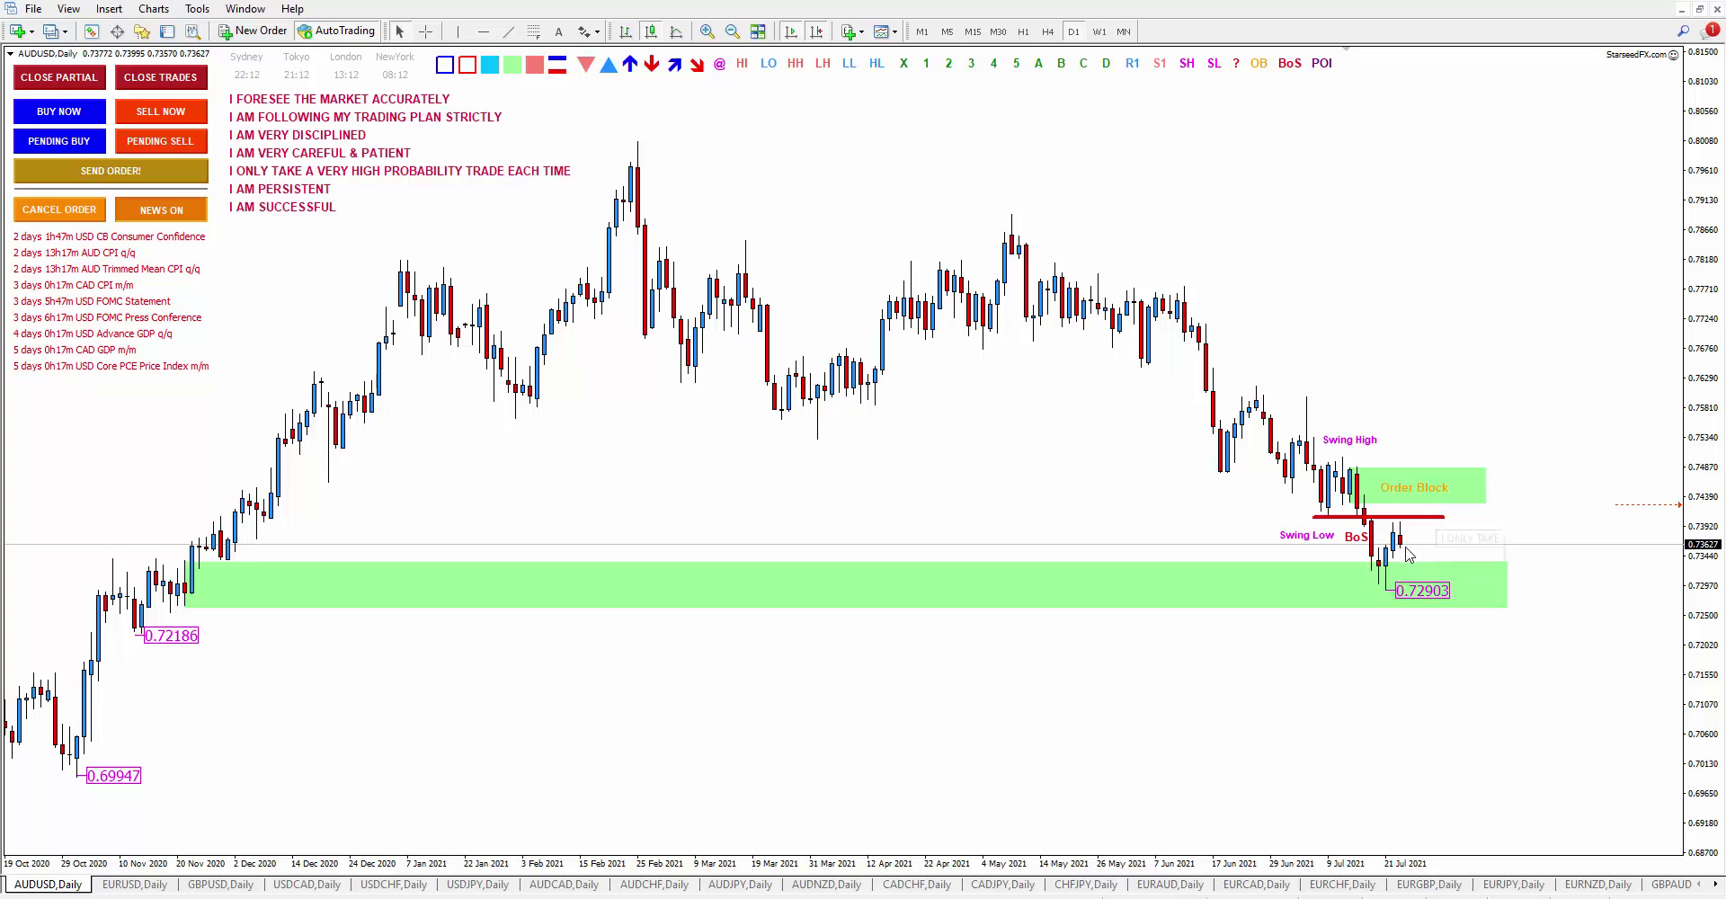
# Step: Draw a horizontal blue line from the late-June swing high past the latest candles at about 0.7613
pyautogui.moveTo(1399, 547)
pyautogui.moveTo(1256, 387); pyautogui.dragTo(1482, 388)
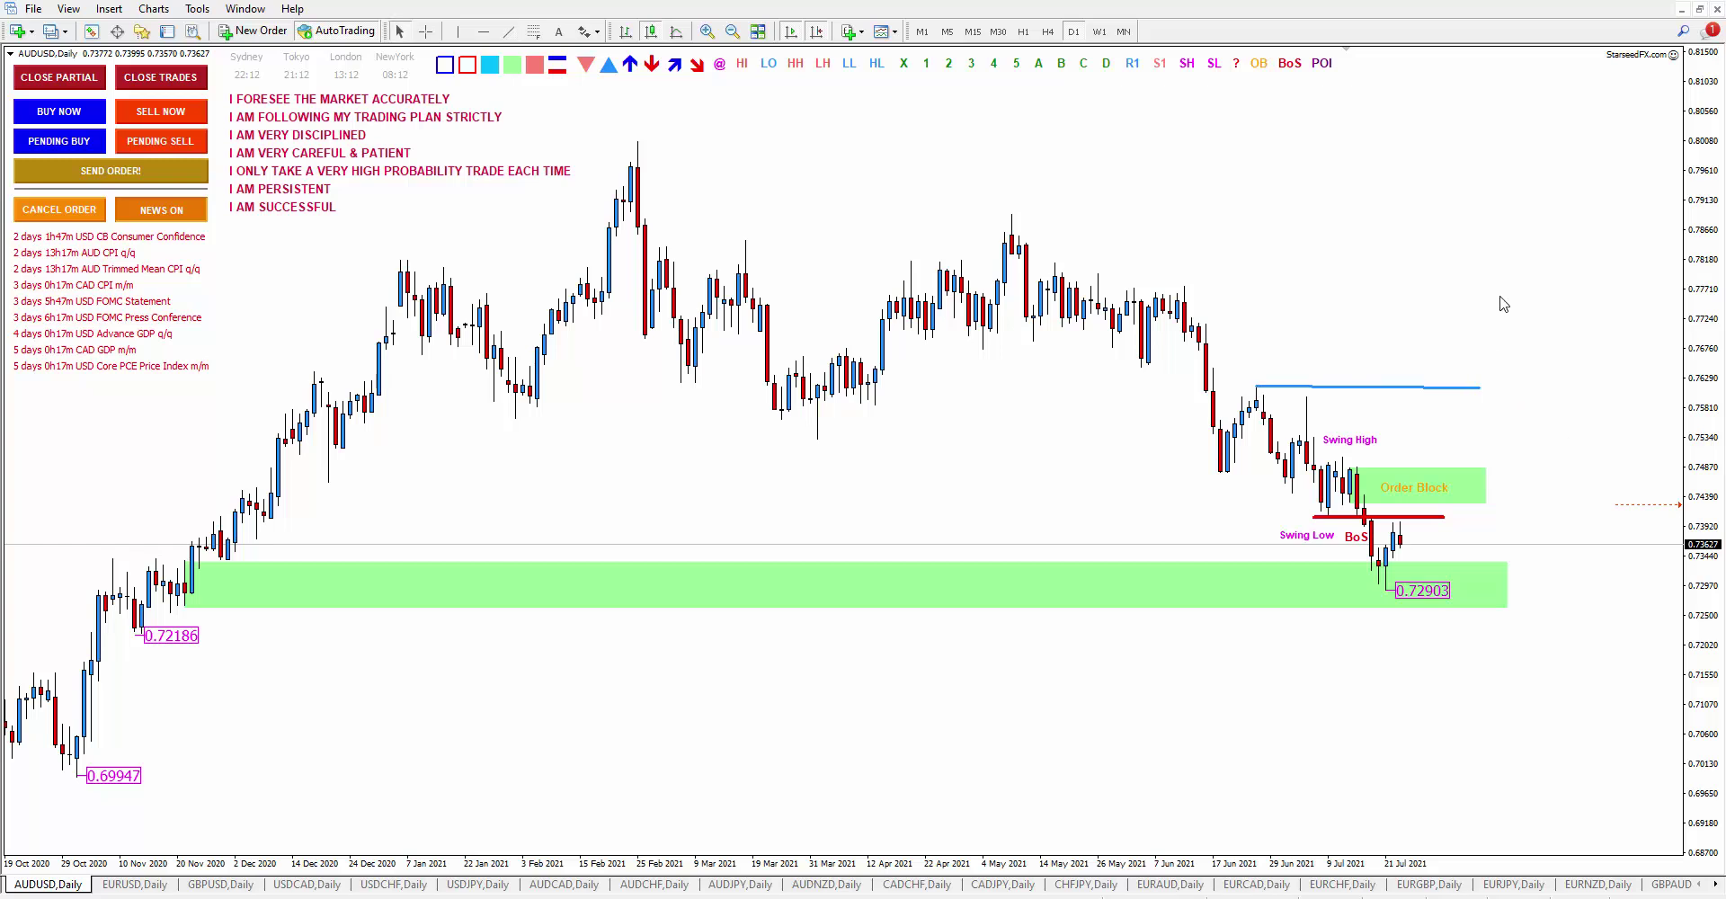
pyautogui.rightClick(1482, 387)
pyautogui.click(1507, 448)
# Step: Switch to the EURUSD daily chart and add Swing High and Swing Low labels around the early-July swing
pyautogui.click(146, 885)
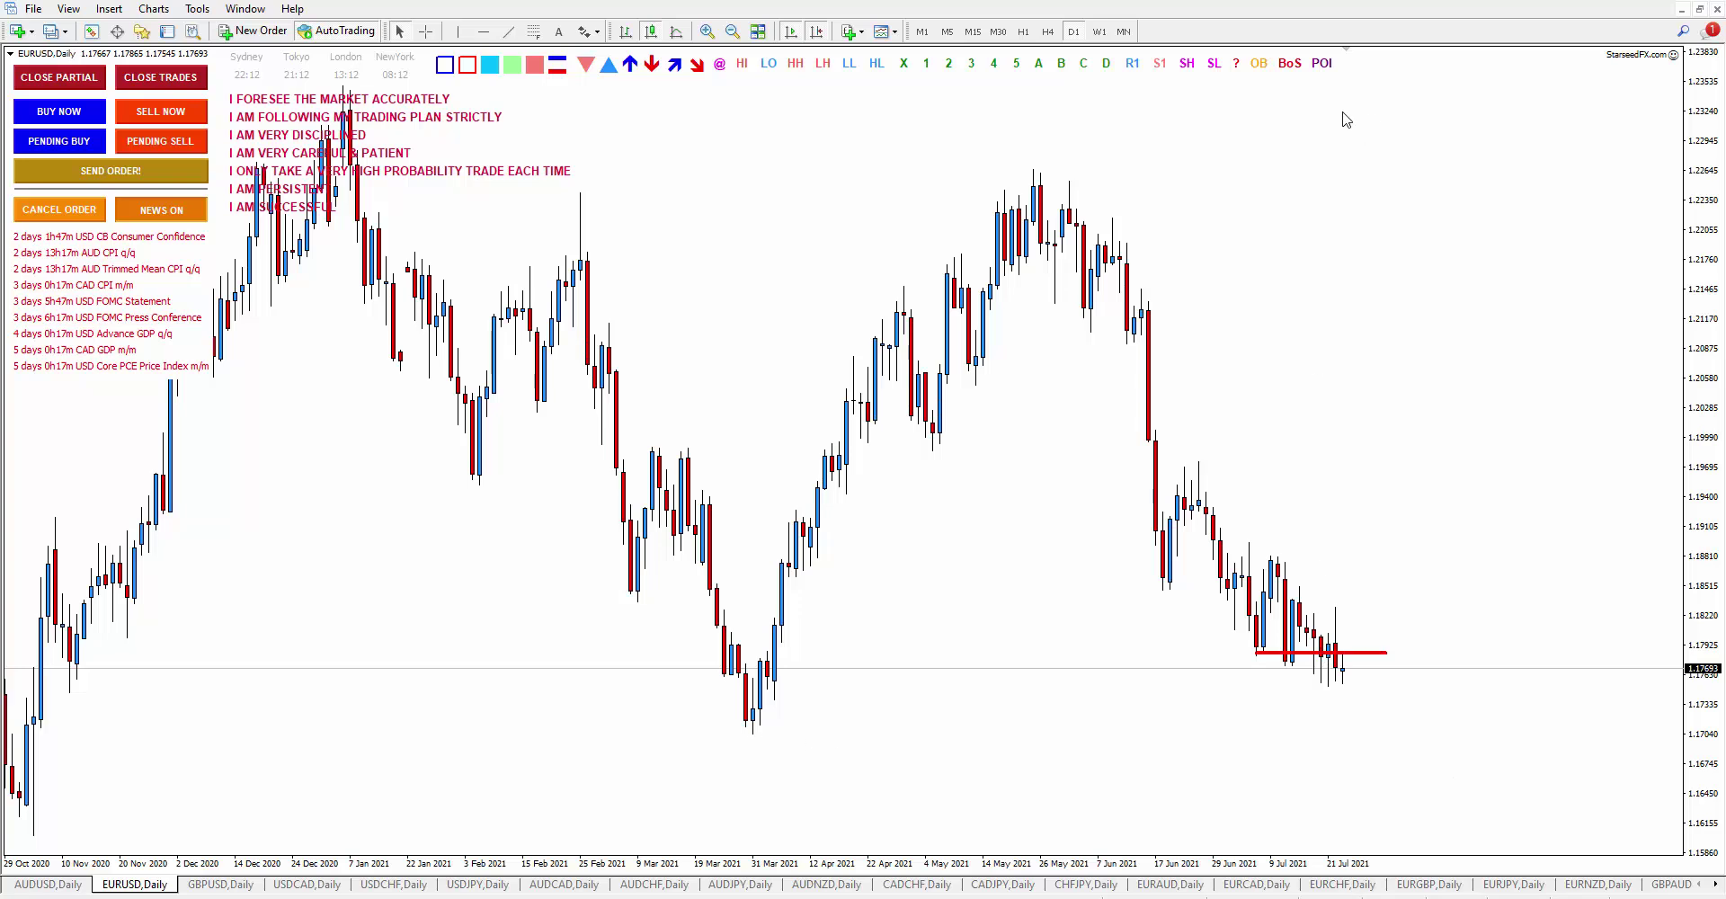
pyautogui.click(1187, 65)
pyautogui.click(1213, 67)
pyautogui.moveTo(1173, 162); pyautogui.dragTo(1272, 523)
pyautogui.doubleClick(1271, 524)
pyautogui.moveTo(1218, 167); pyautogui.dragTo(1248, 666)
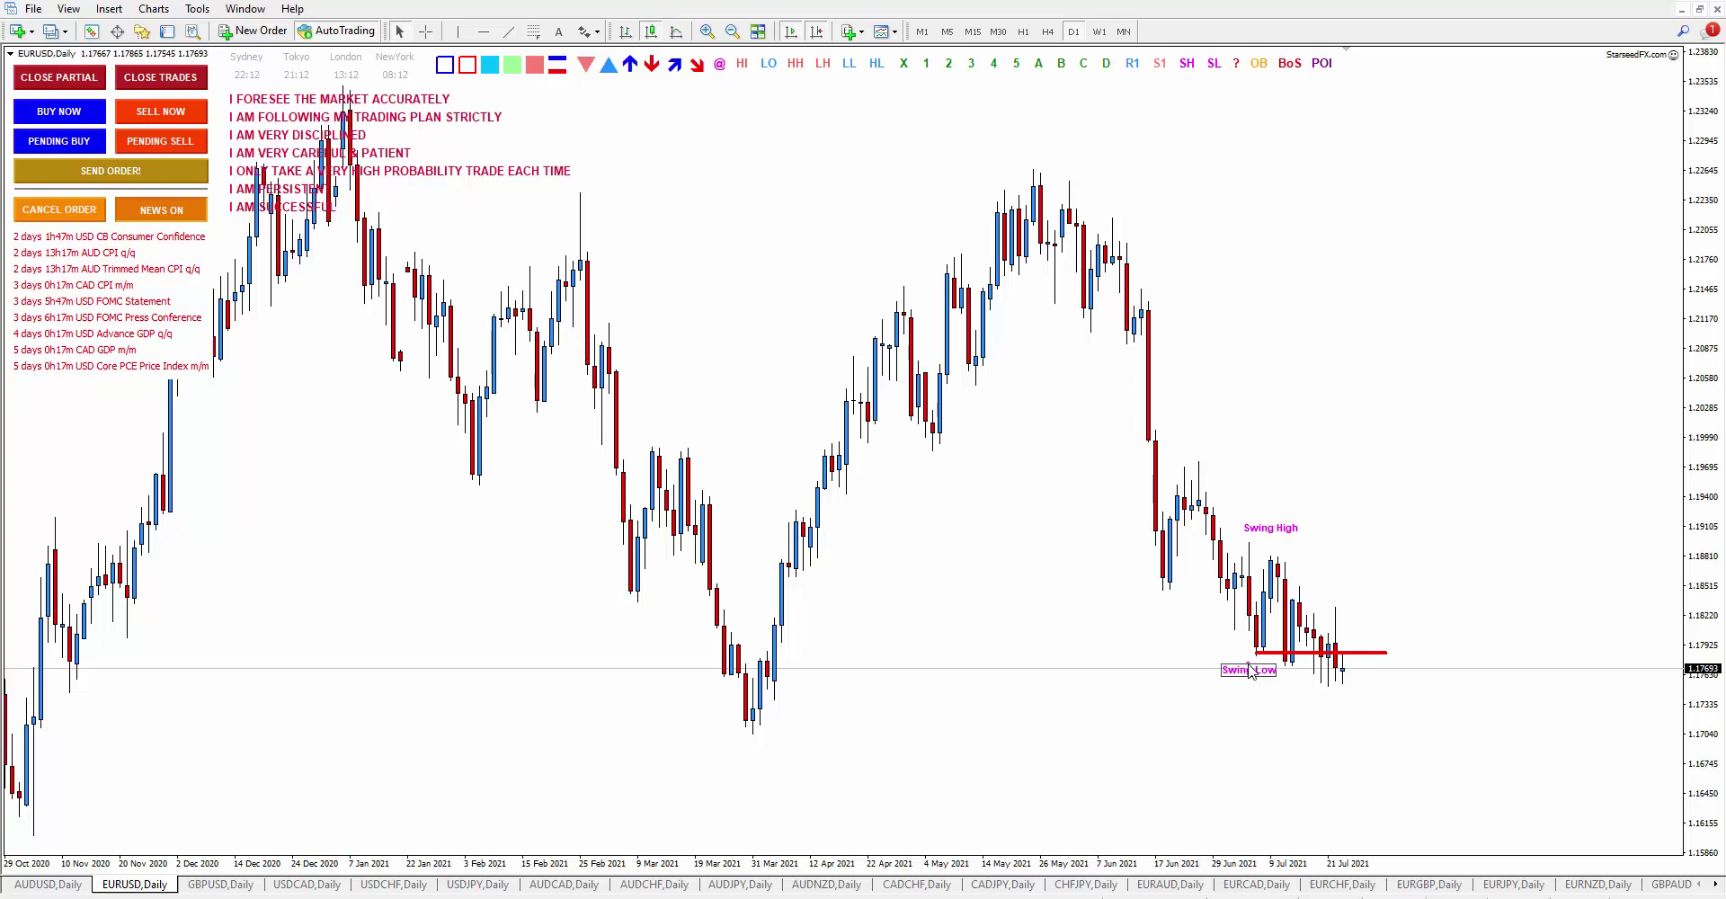
# Step: Reposition the Swing High label over the July peak and the Swing Low label beside the red line, and put BoS beneath the line
pyautogui.moveTo(1262, 530); pyautogui.dragTo(1275, 550)
pyautogui.click(1265, 674)
pyautogui.moveTo(1264, 671); pyautogui.dragTo(1237, 663)
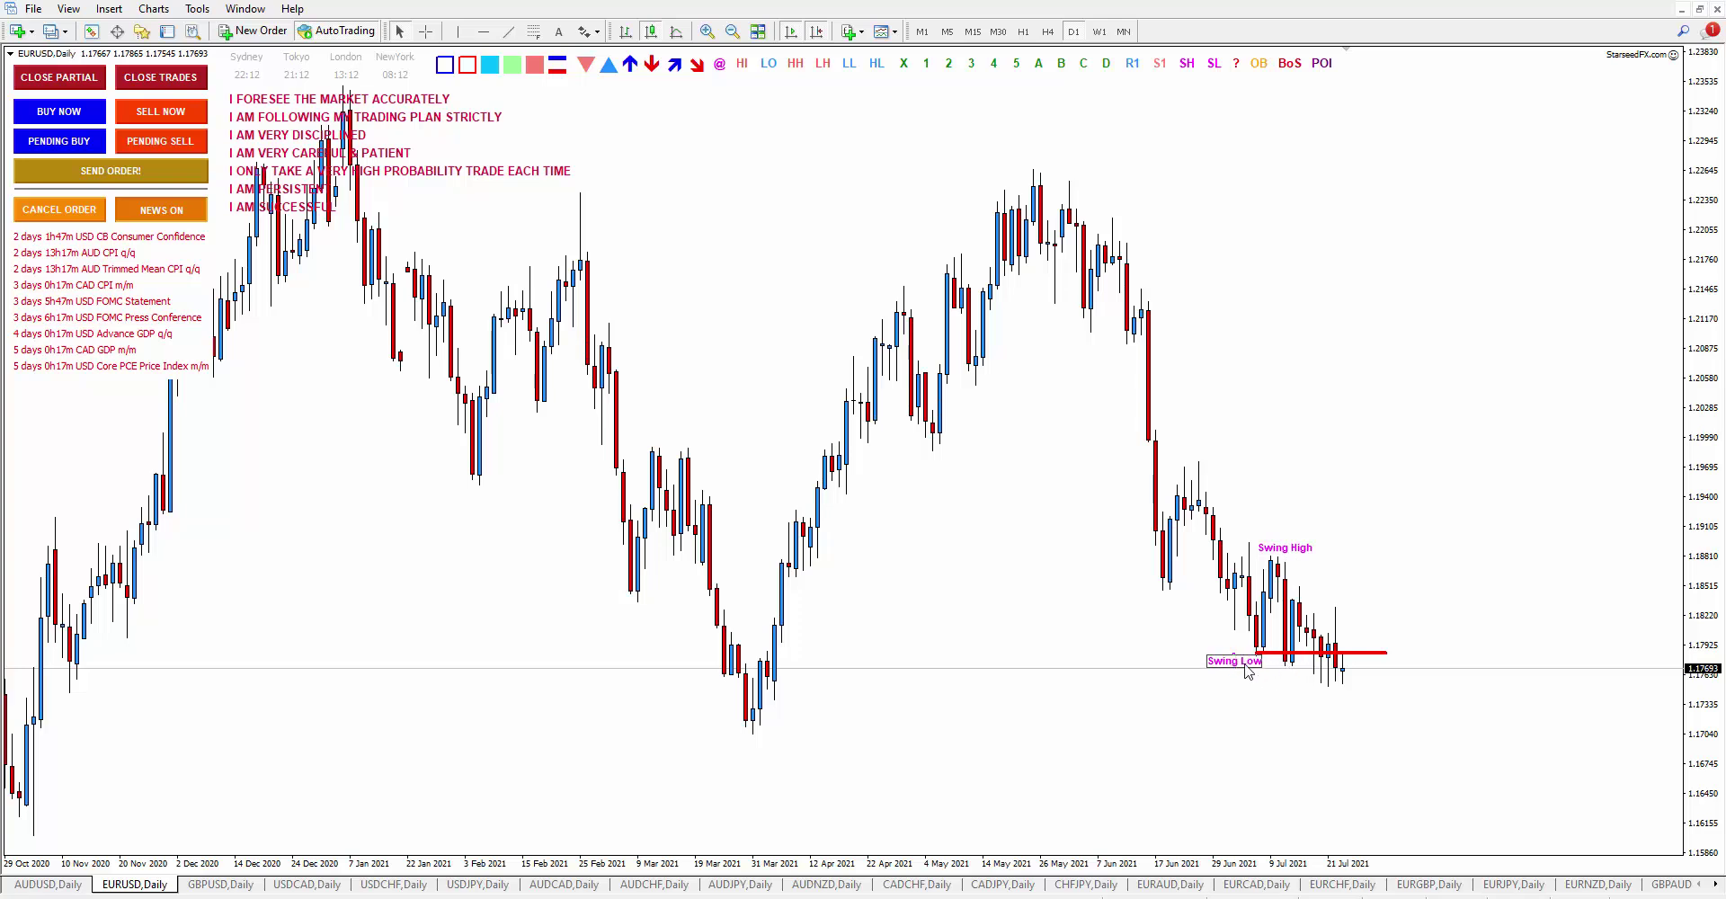
pyautogui.doubleClick(1279, 666)
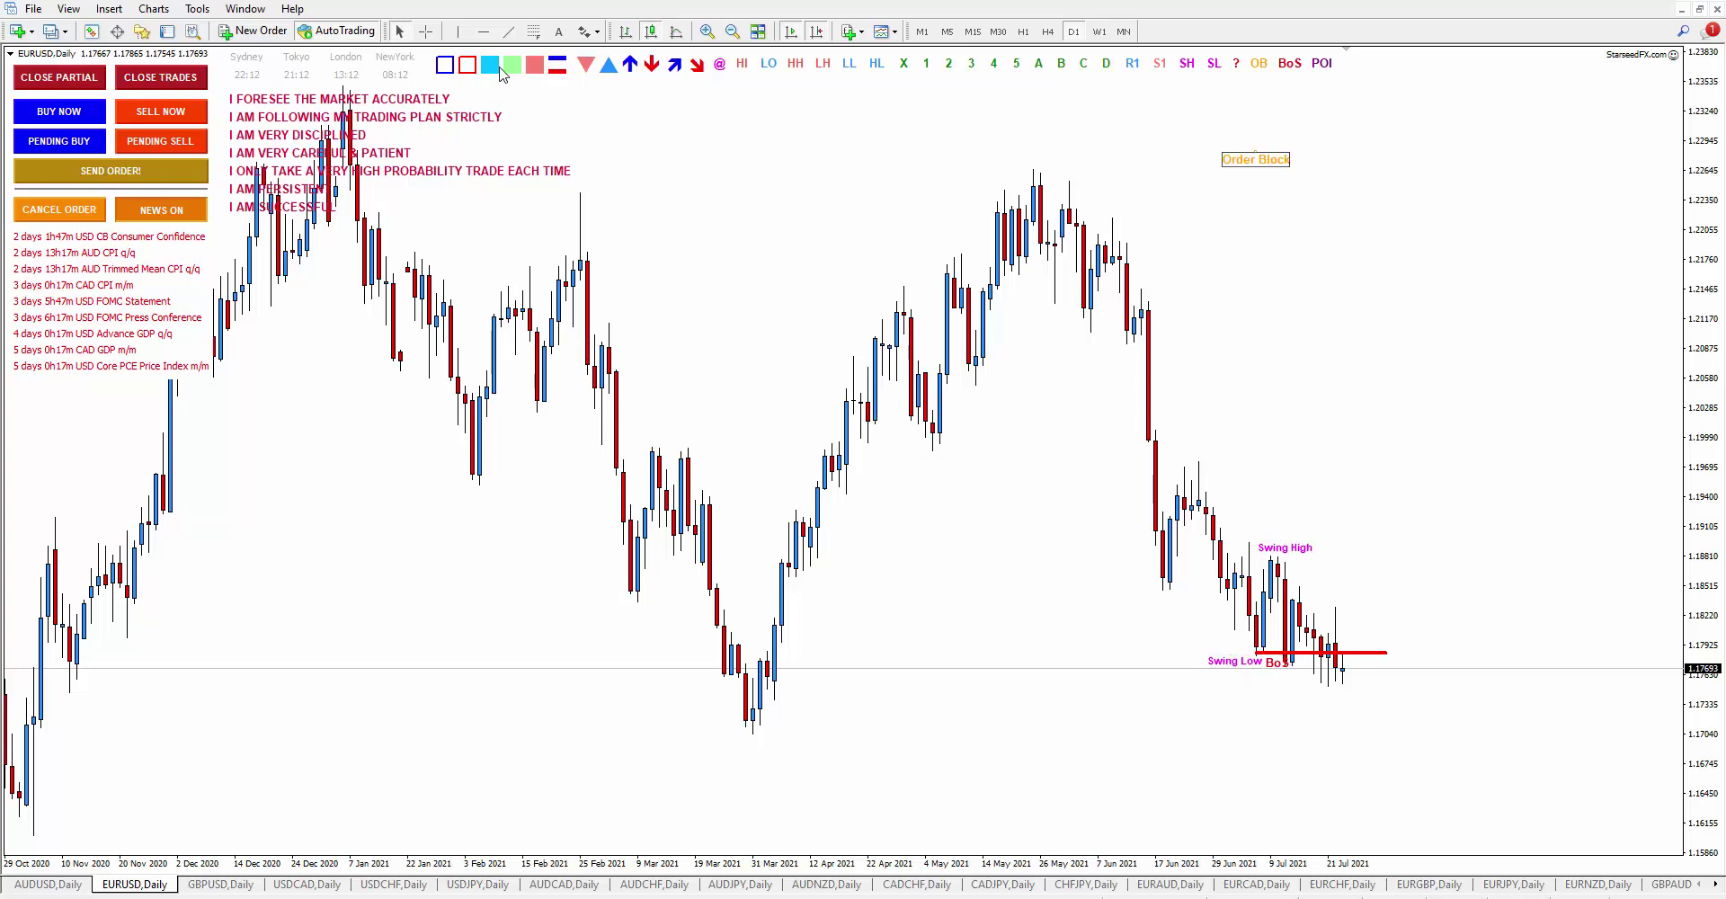
# Step: Shade the order block under the Swing High in green and mark the late-March low with a price label at 1.17046
pyautogui.click(508, 67)
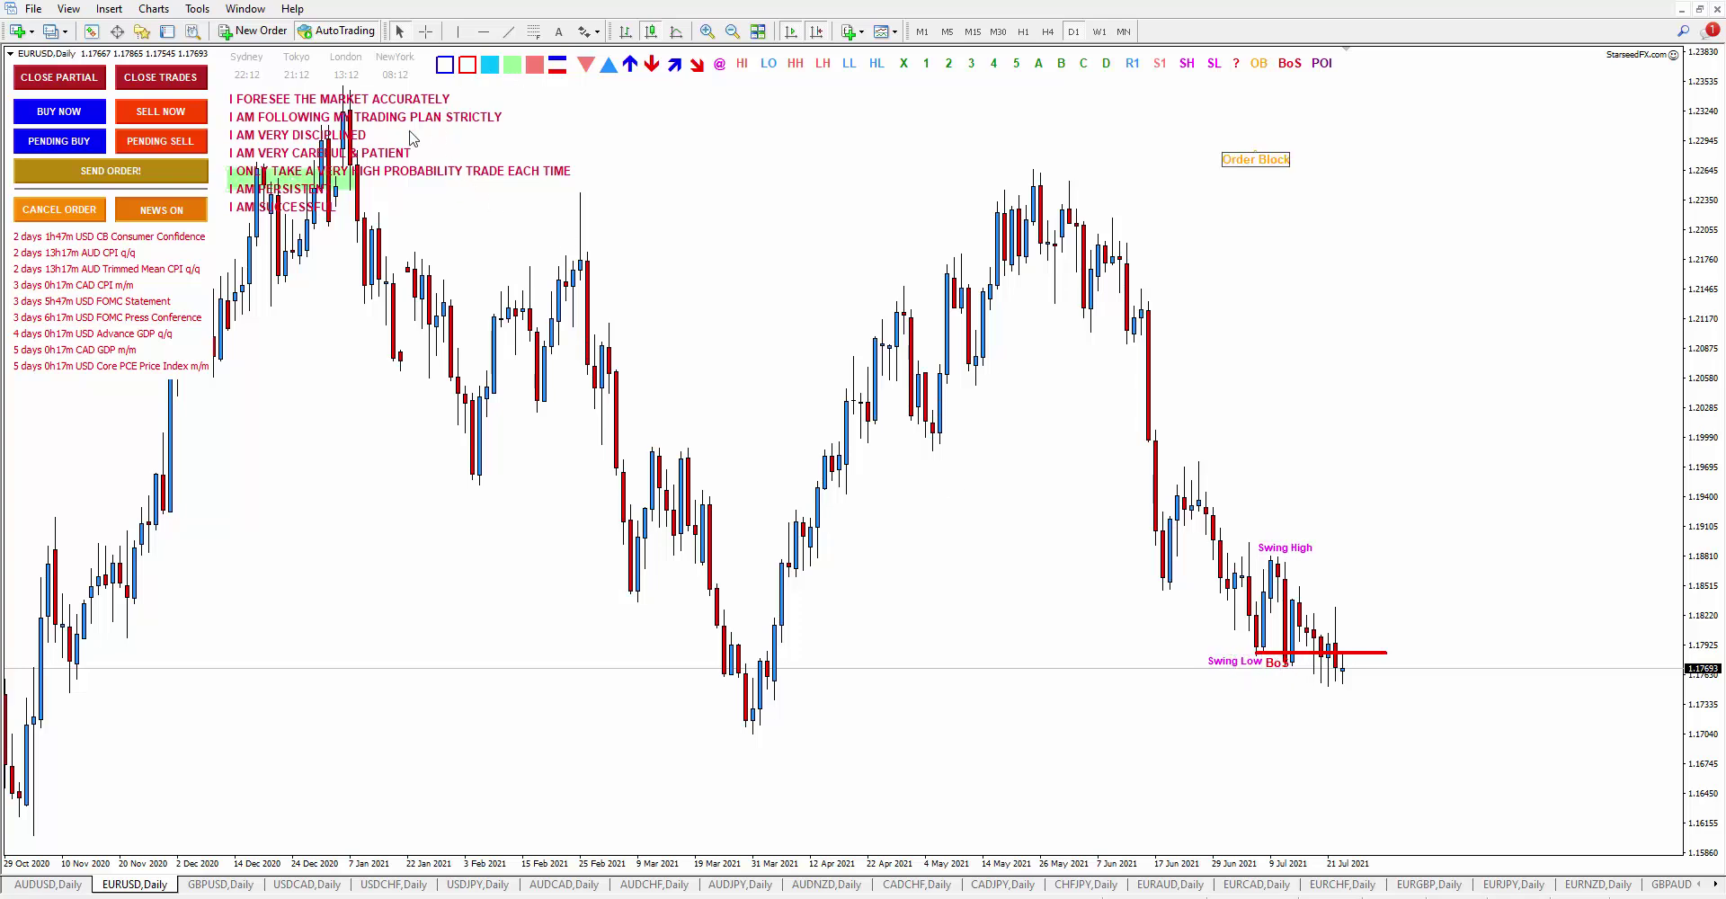
pyautogui.moveTo(300, 179); pyautogui.dragTo(1435, 615)
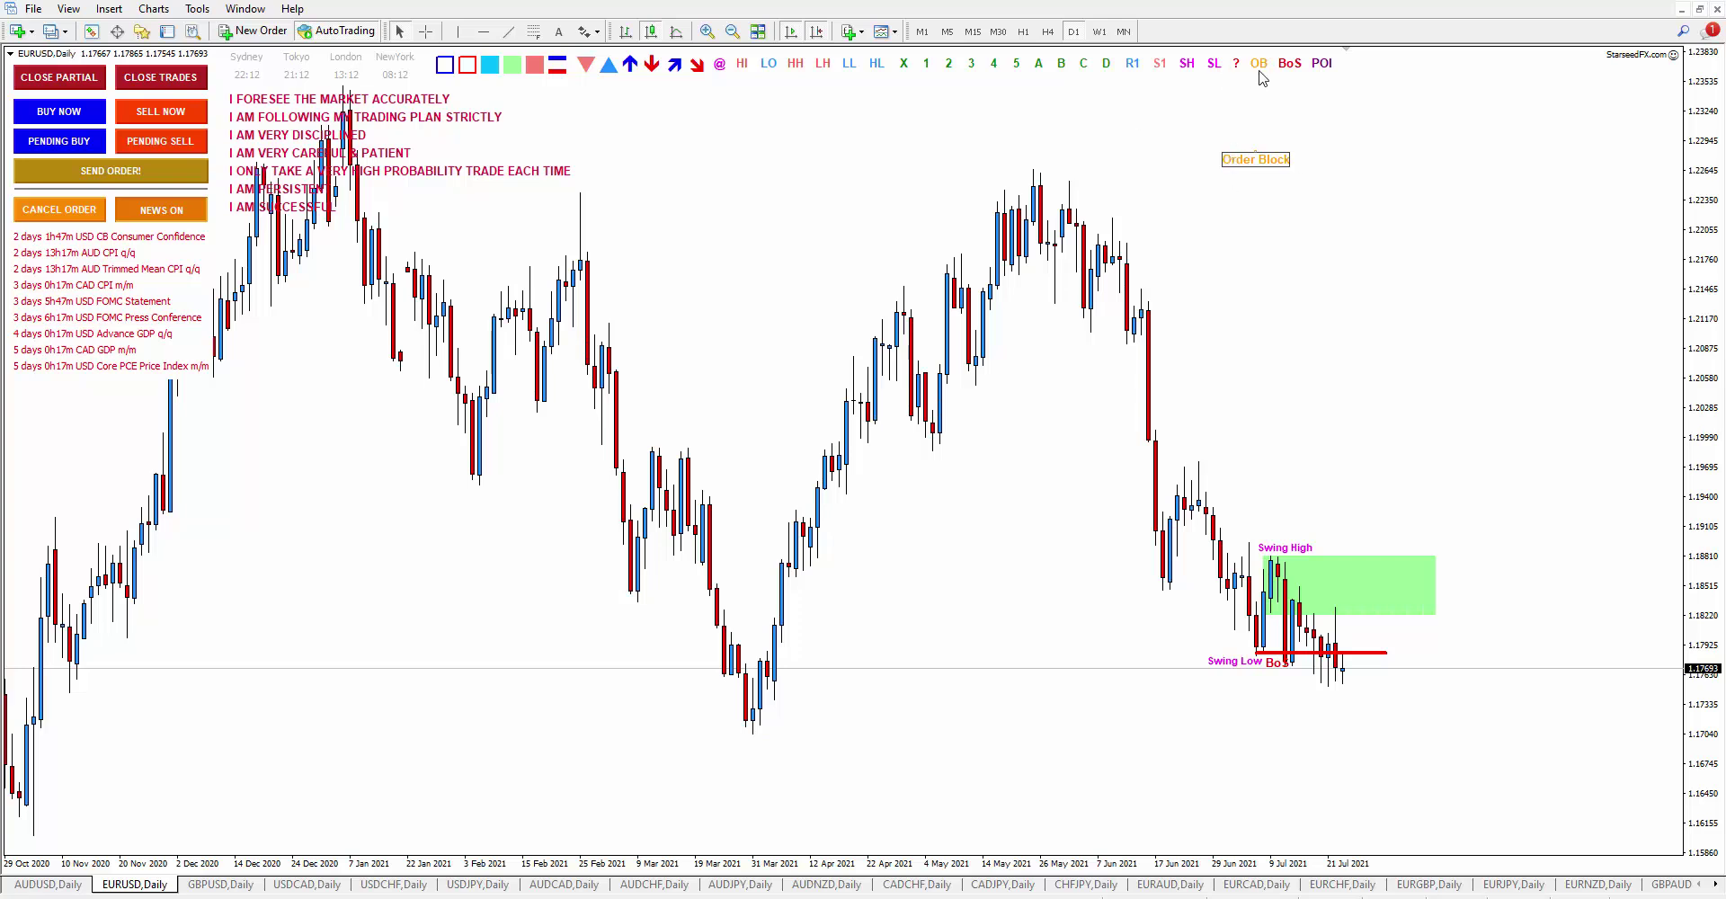
pyautogui.click(719, 67)
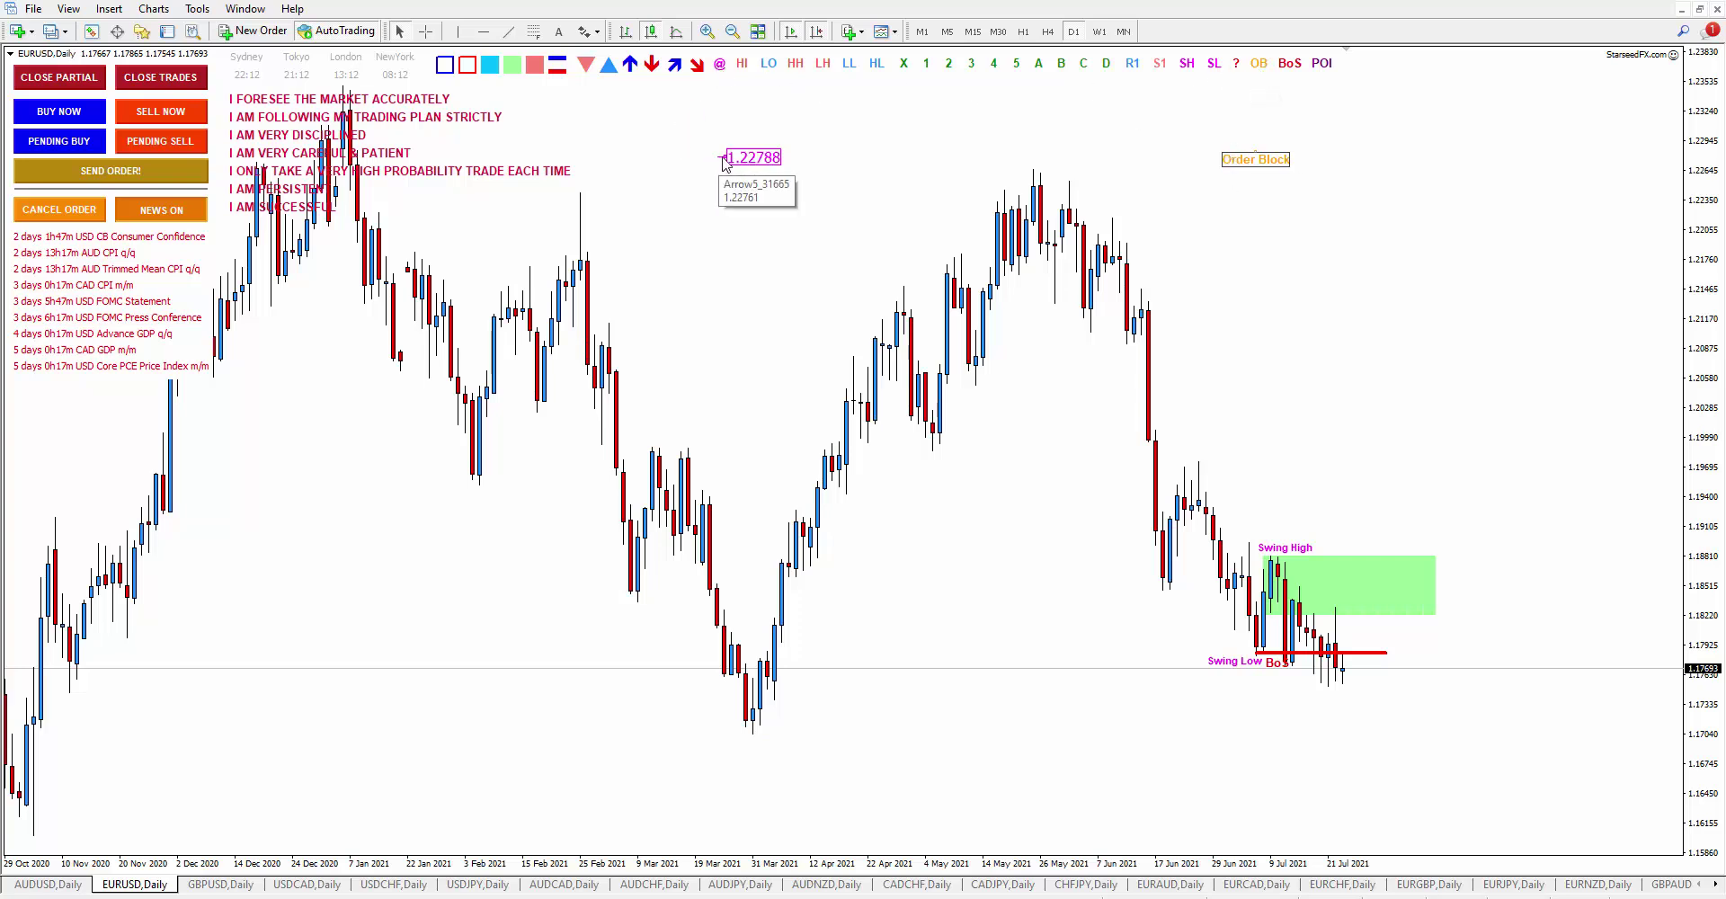
pyautogui.click(758, 735)
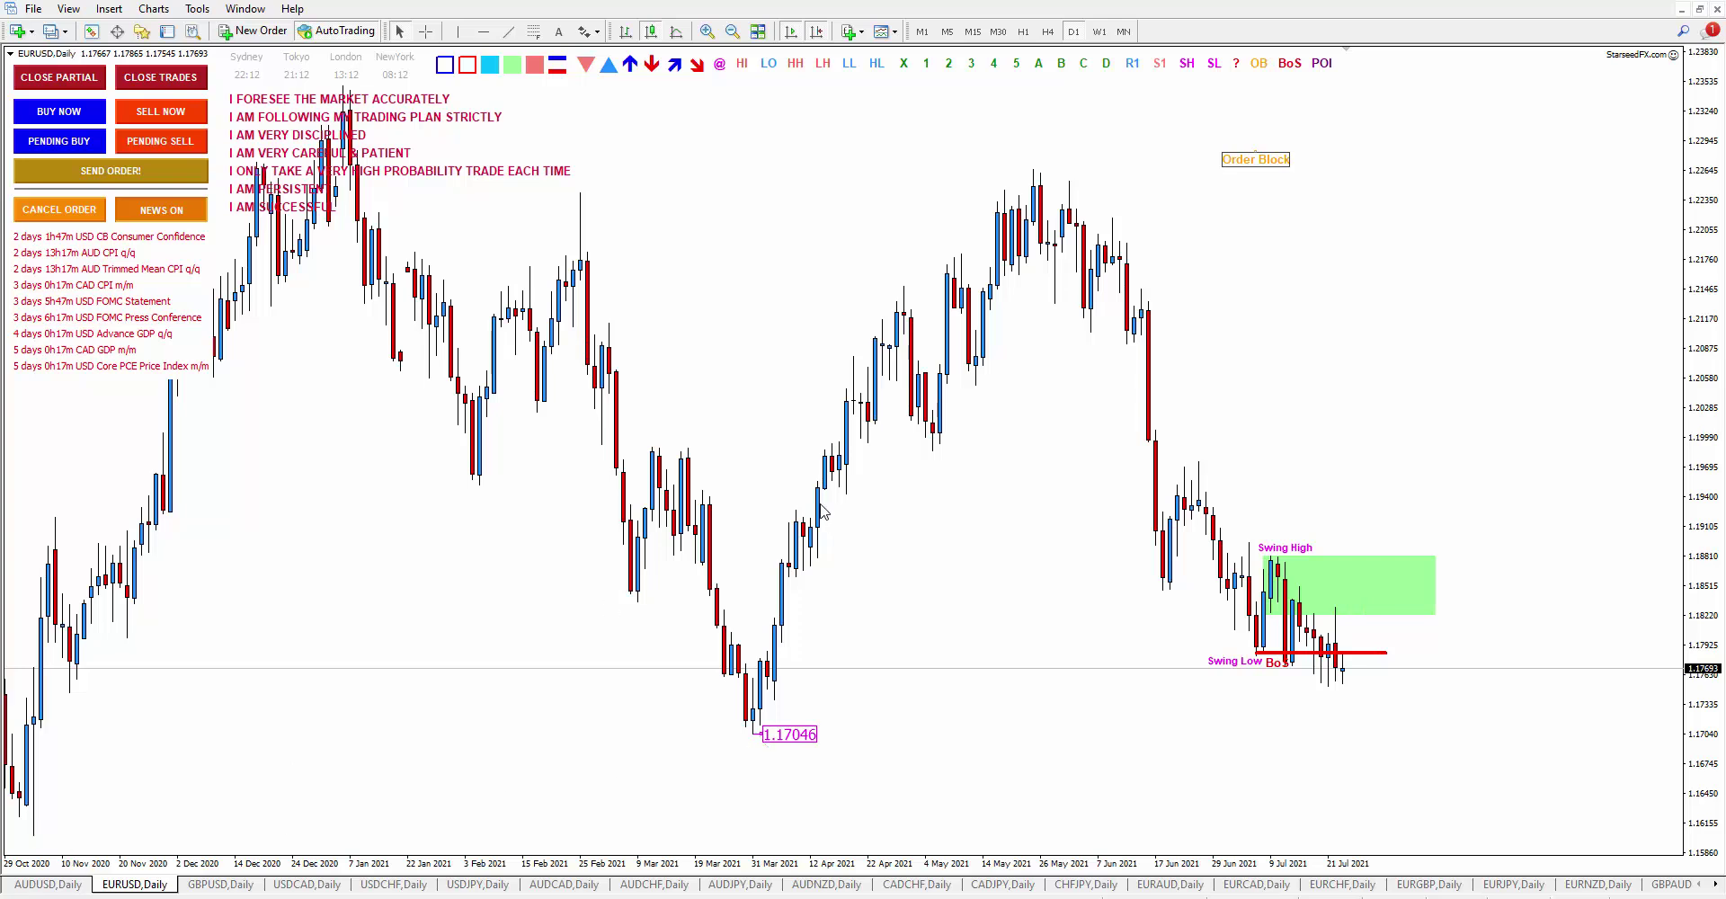
# Step: Switch to the GBPUSD daily chart and mark the July break of structure with Swing High, Swing Low and BoS labels
pyautogui.click(221, 884)
pyautogui.click(135, 883)
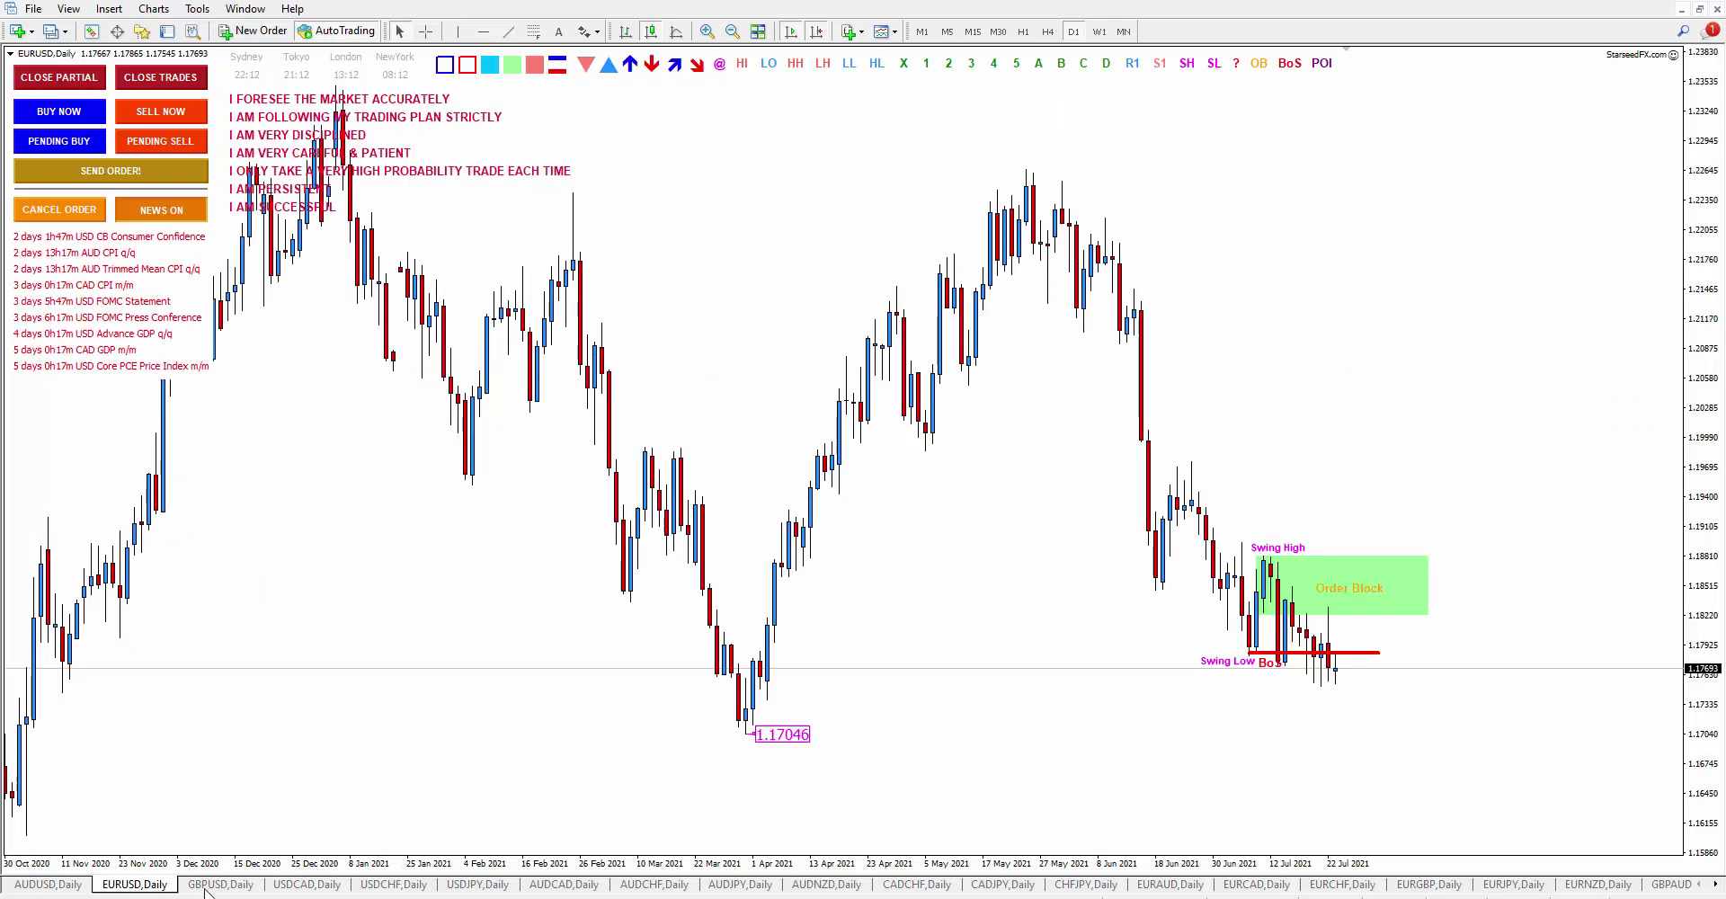
pyautogui.click(218, 882)
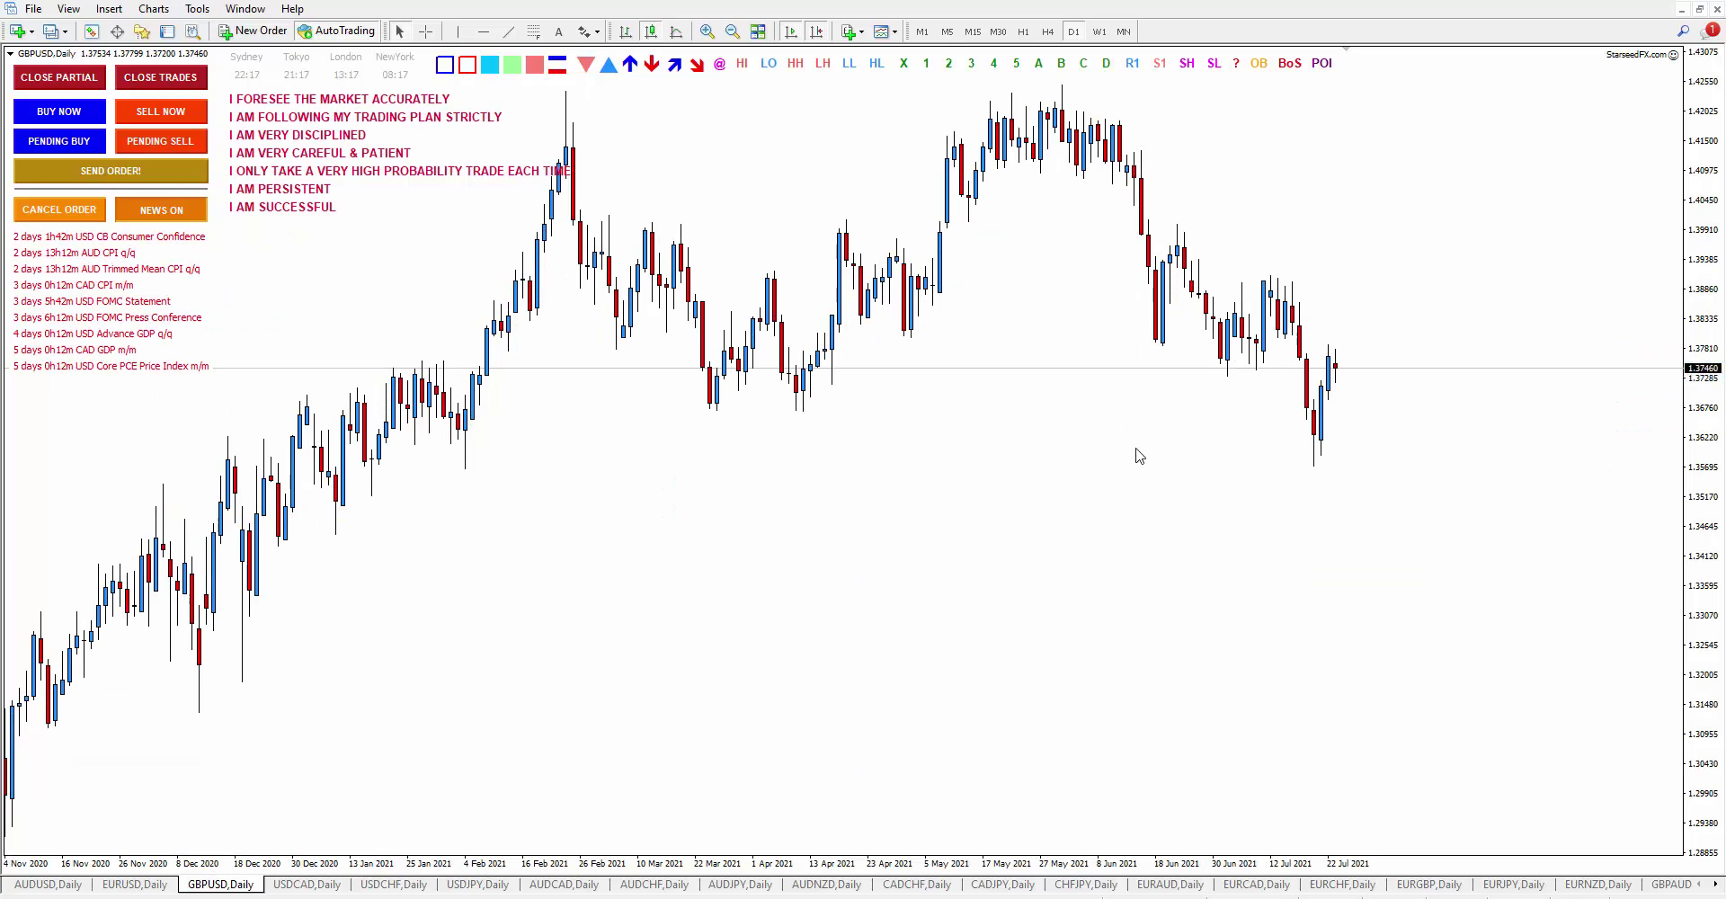
pyautogui.click(1192, 64)
pyautogui.moveTo(1193, 153); pyautogui.dragTo(1276, 266)
pyautogui.moveTo(1214, 65); pyautogui.dragTo(1229, 384)
pyautogui.moveTo(1289, 63); pyautogui.dragTo(1290, 387)
# Step: Shade the zone below the GBPUSD Swing High in green and set a price alert at 1.38030 along its lower edge
pyautogui.moveTo(519, 79); pyautogui.dragTo(1436, 336)
pyautogui.rightClick(1442, 332)
pyautogui.moveTo(1465, 370)
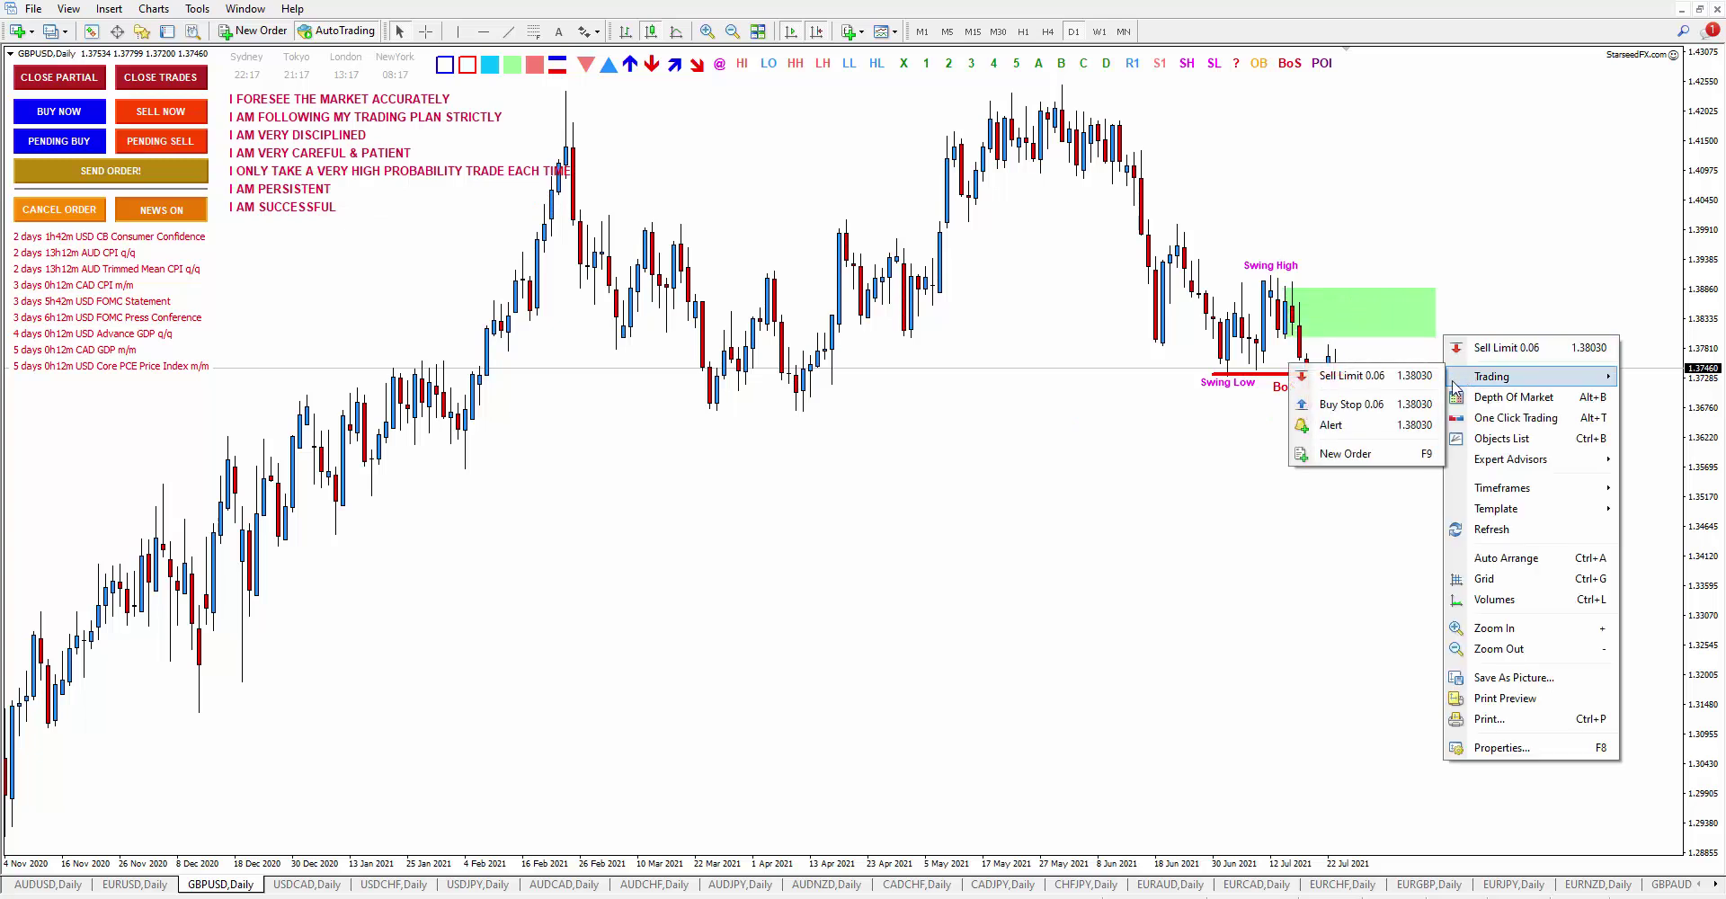
pyautogui.click(1344, 429)
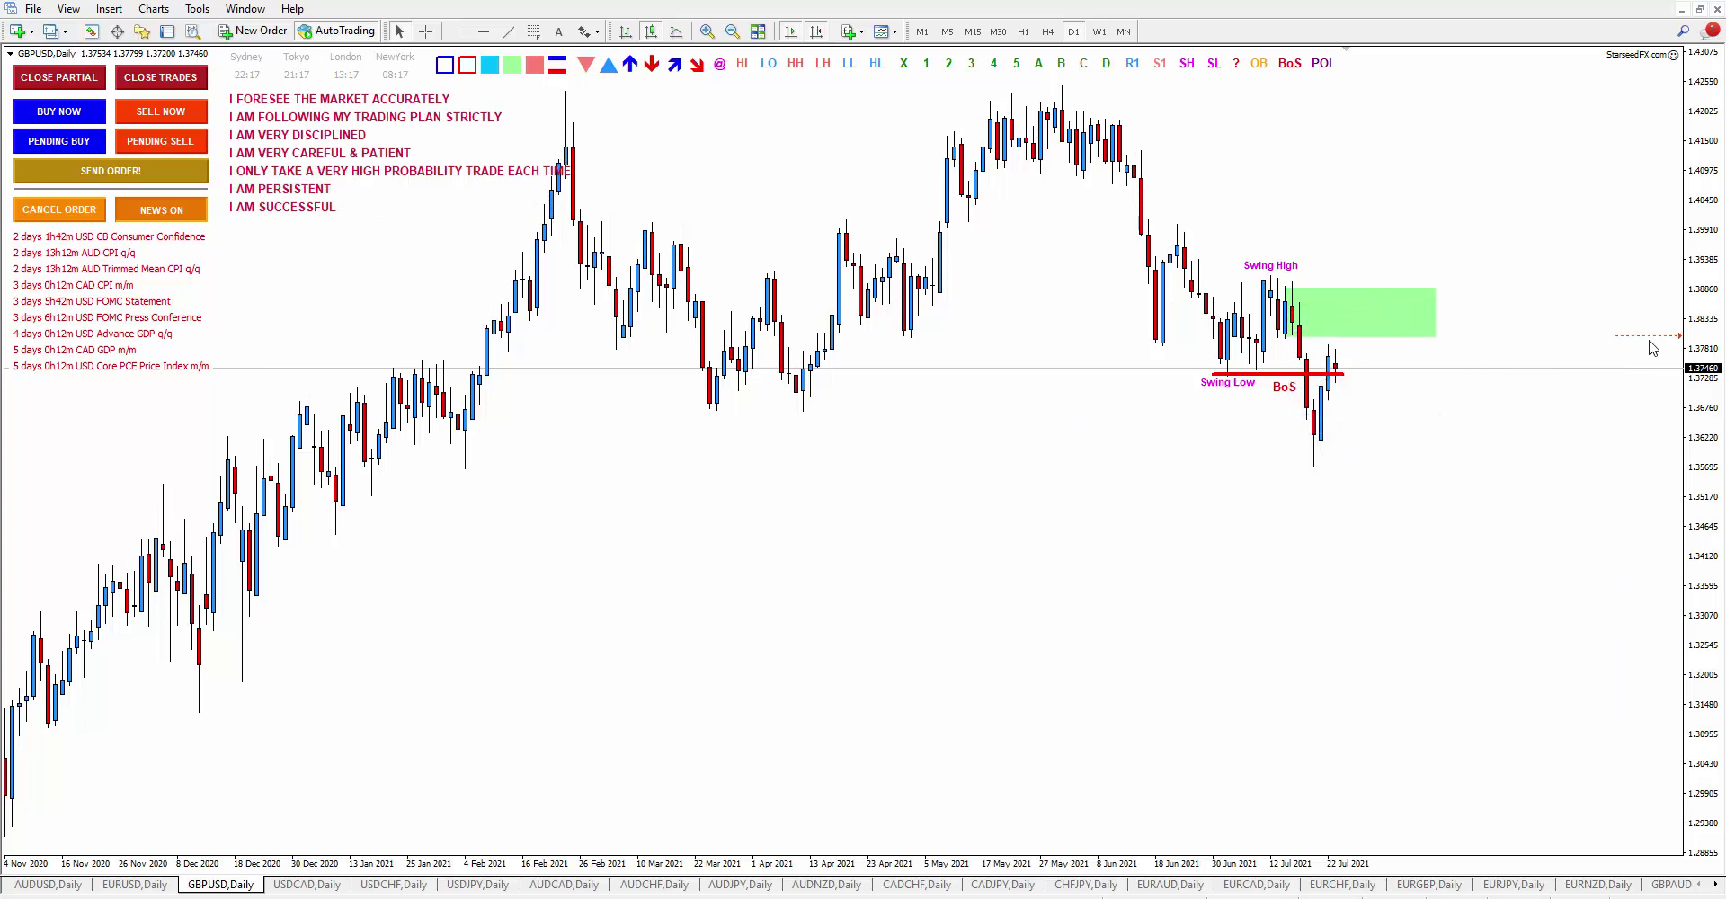
# Step: Label the green GBPUSD zone Order Block and mark the July low with a price label at 1.35733
pyautogui.click(1259, 63)
pyautogui.moveTo(1265, 149); pyautogui.dragTo(1355, 321)
pyautogui.click(719, 63)
pyautogui.moveTo(720, 163); pyautogui.dragTo(1317, 466)
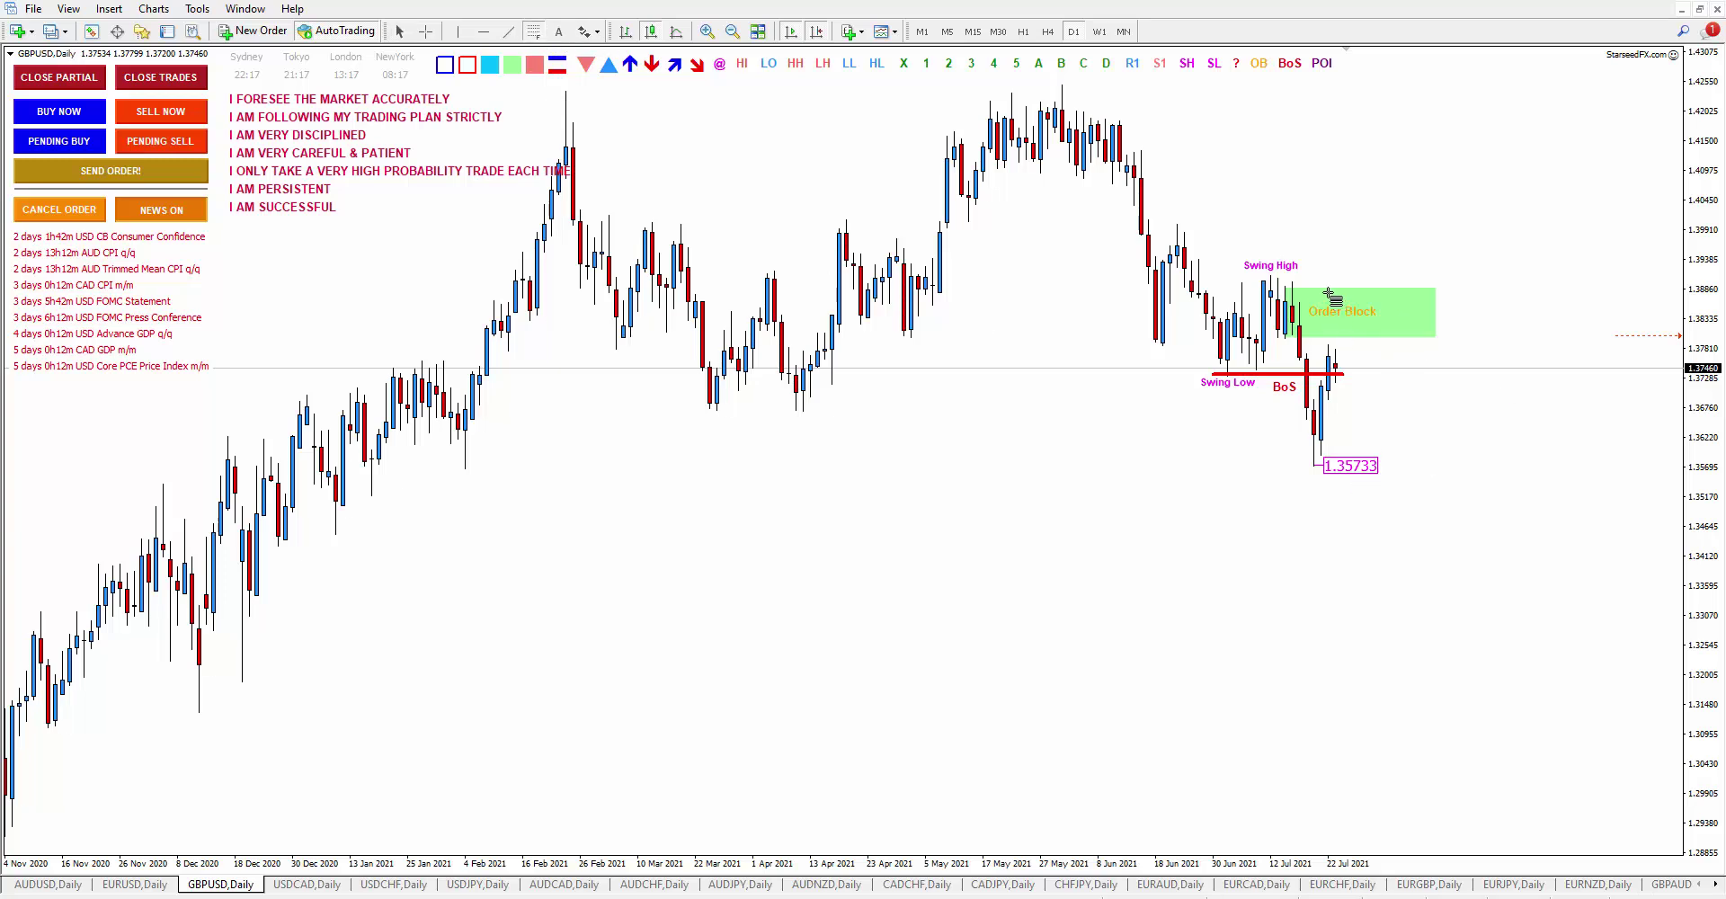
# Step: Project Fibonacci stop-loss, entry and take-profit levels from the order block's upper edge to its middle, and delete the projection
pyautogui.moveTo(1350, 289); pyautogui.dragTo(1376, 311)
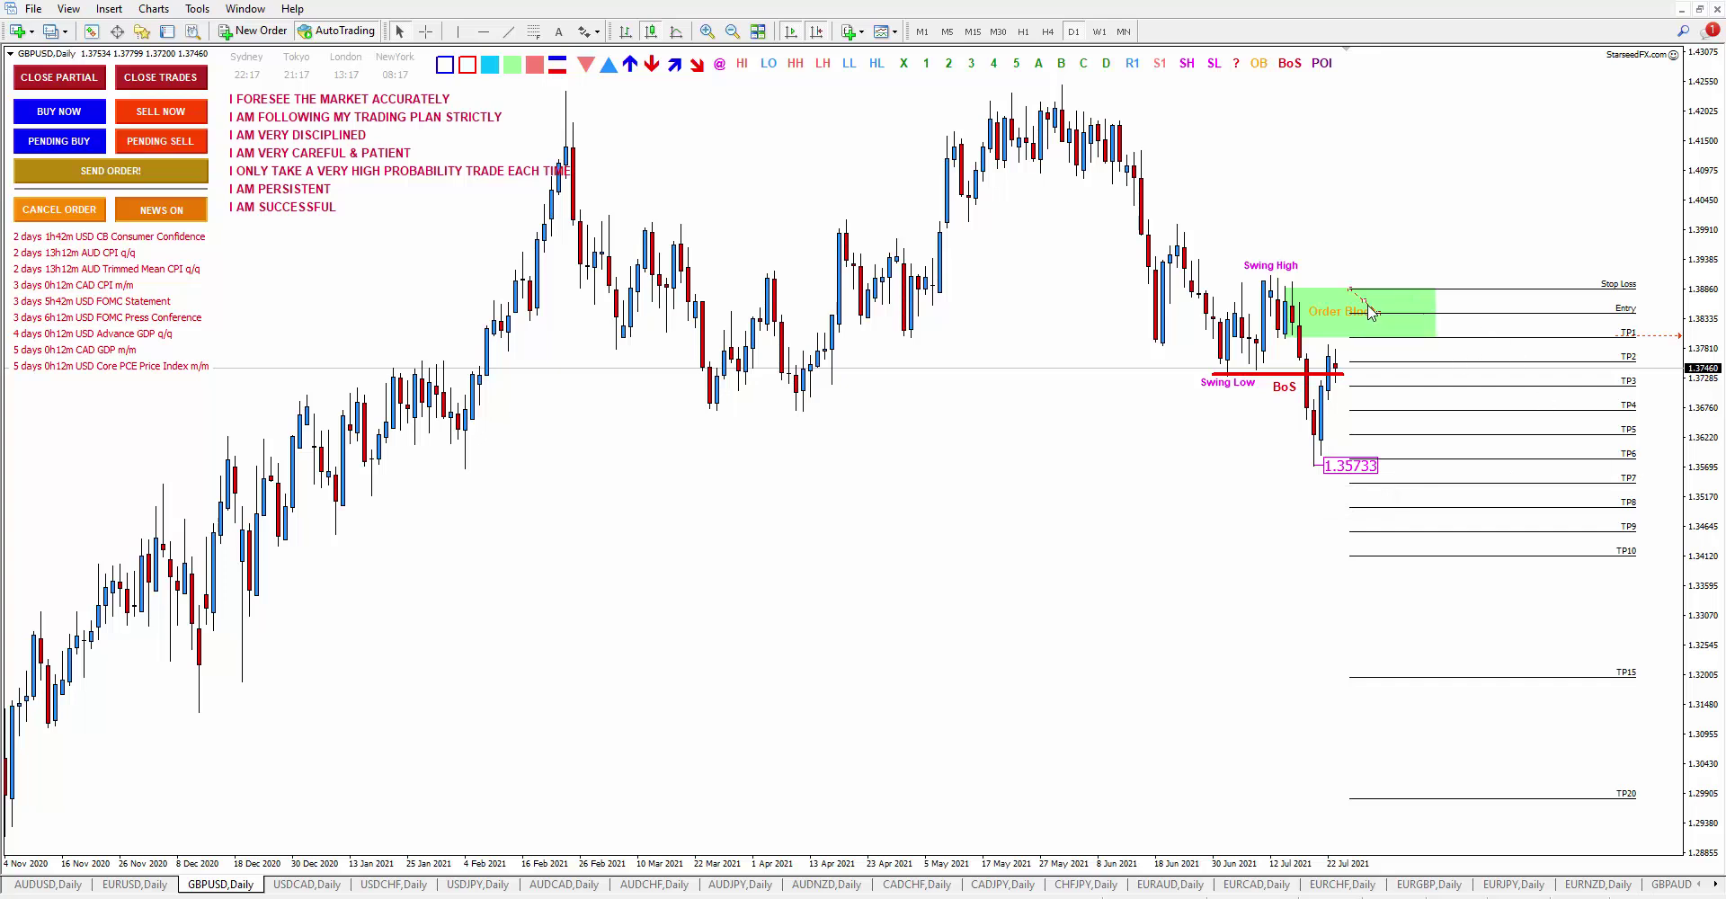
pyautogui.moveTo(1368, 309); pyautogui.dragTo(1432, 220)
pyautogui.rightClick(1430, 220)
pyautogui.click(1456, 269)
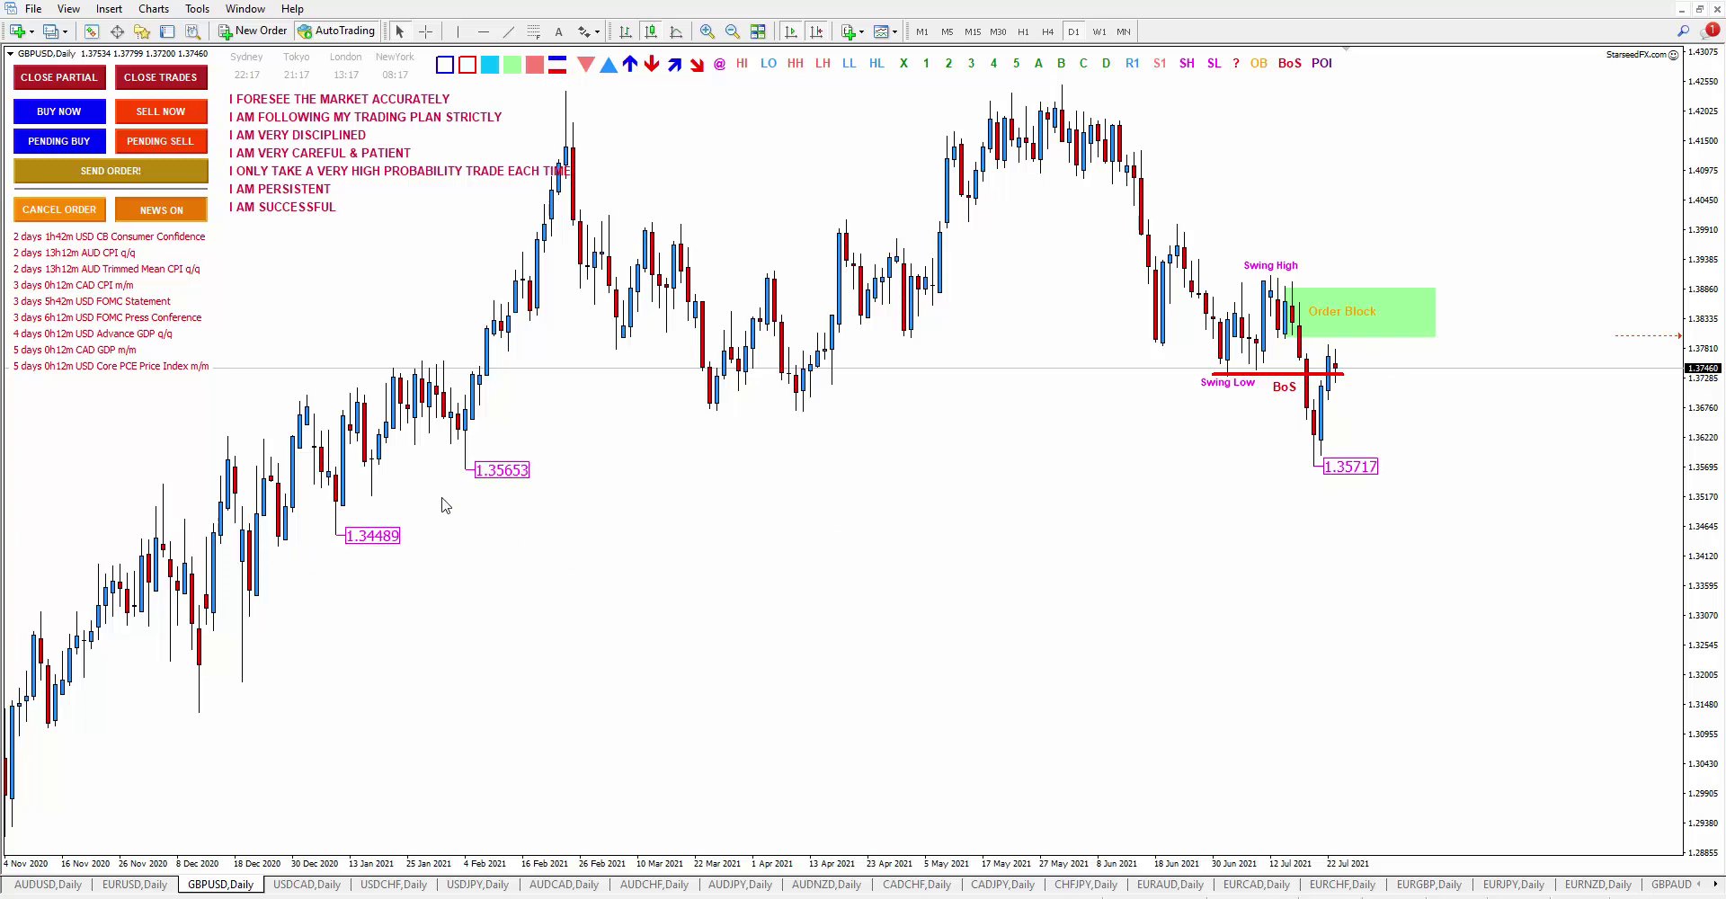
# Step: Delete the price labels at 1.35653 and 1.34489 under the earlier lows
pyautogui.rightClick(341, 530)
pyautogui.click(413, 641)
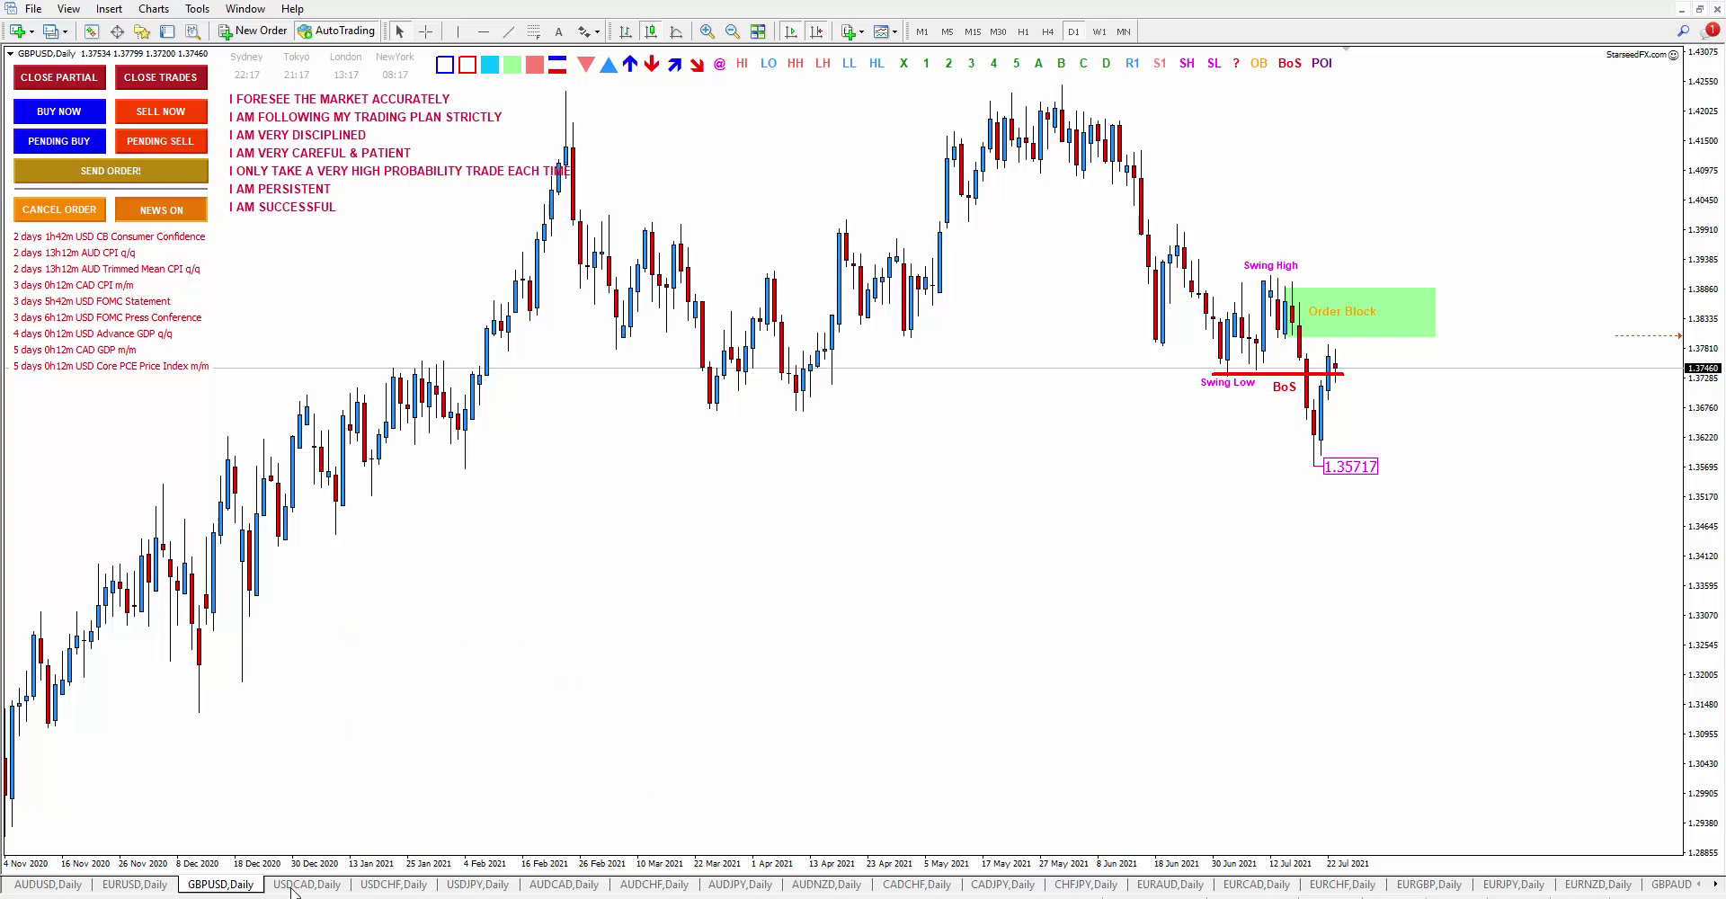
# Step: Switch to the USDCAD daily chart and mark the July swing with Swing High and Swing Low labels and a red break line
pyautogui.click(294, 886)
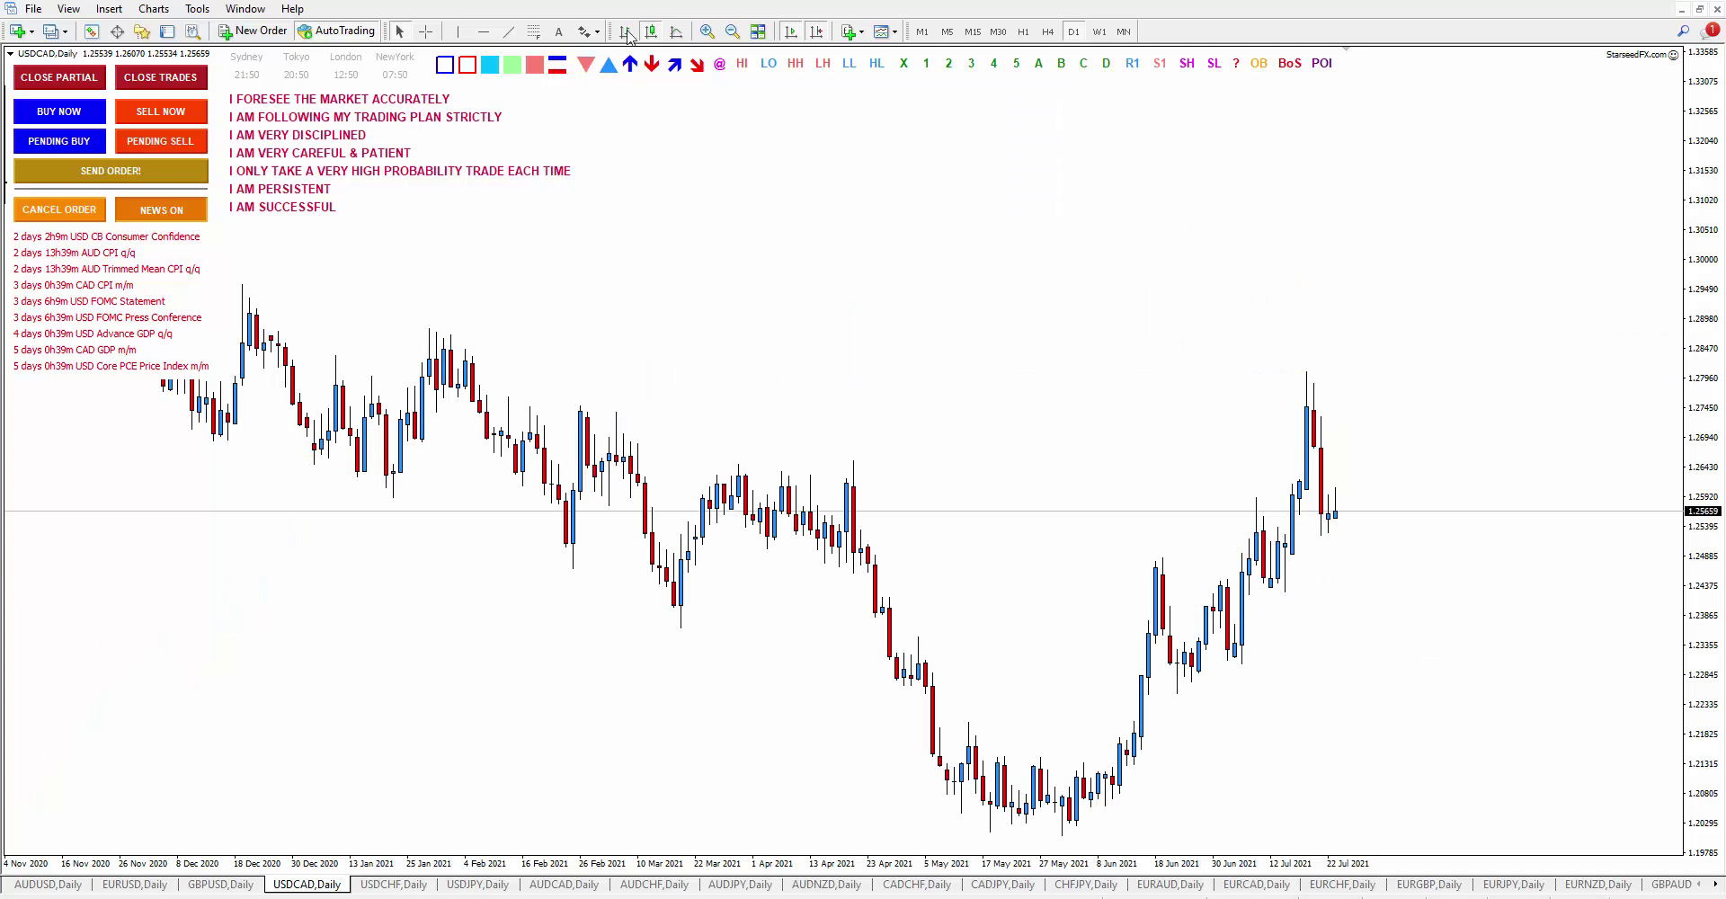
pyautogui.click(1187, 63)
pyautogui.click(1250, 490)
pyautogui.click(1214, 62)
pyautogui.click(1302, 624)
pyautogui.click(580, 70)
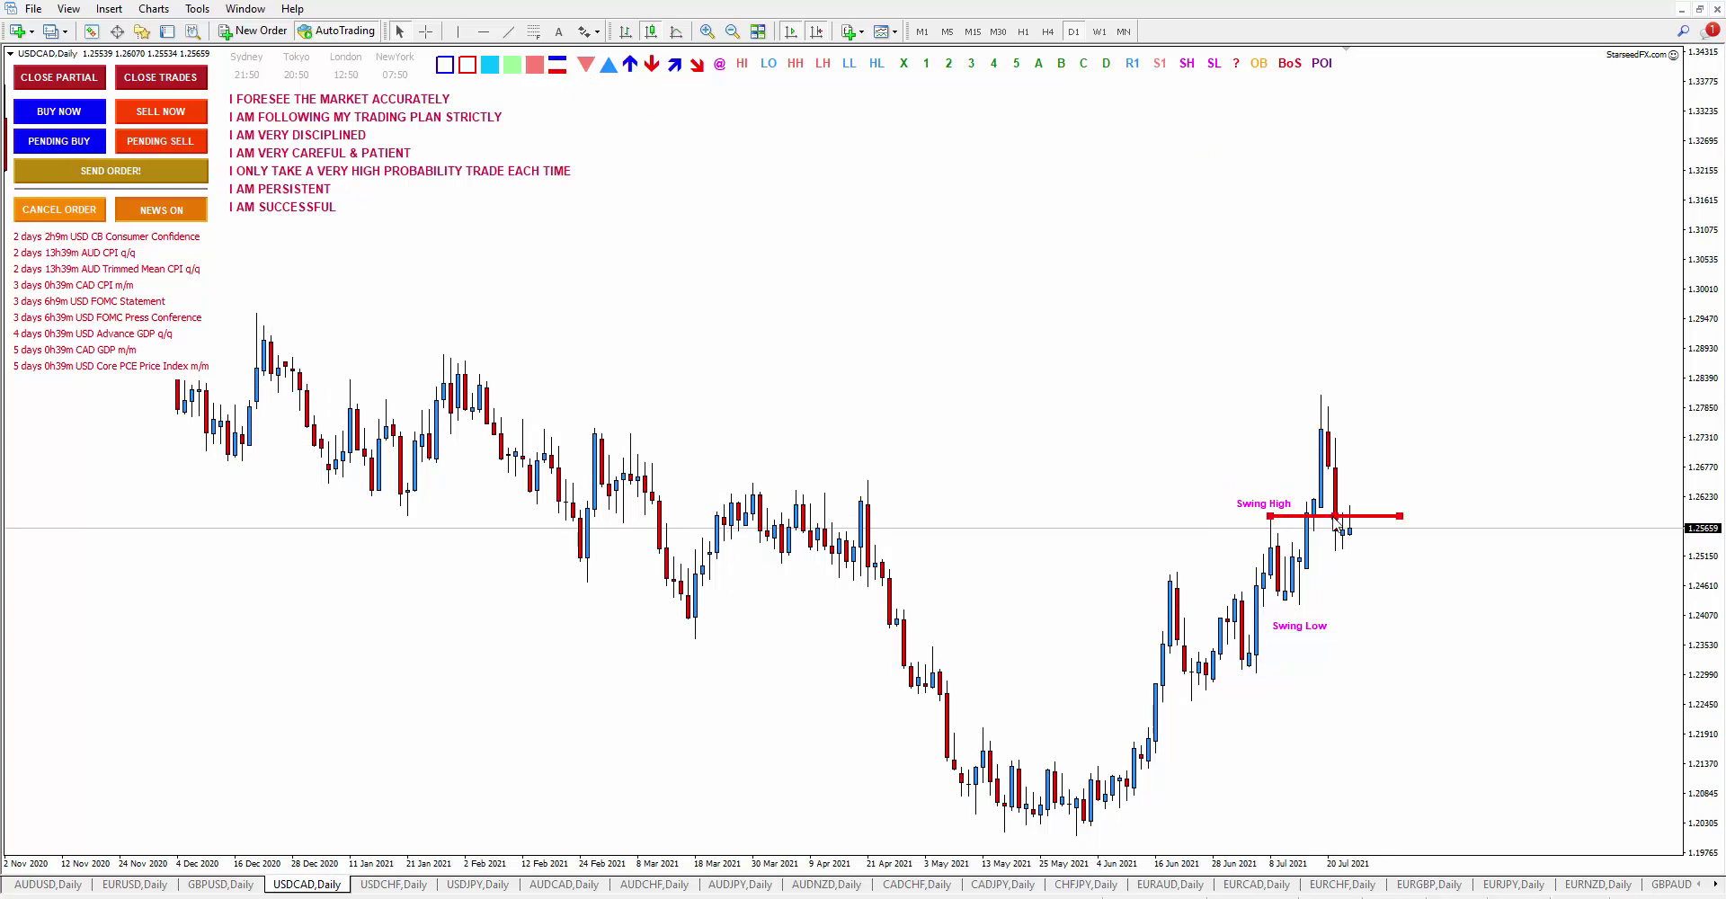
# Step: Shade the USDCAD order block between the red line and the Swing Low in green, from about 1.2447 to 1.2555
pyautogui.click(513, 63)
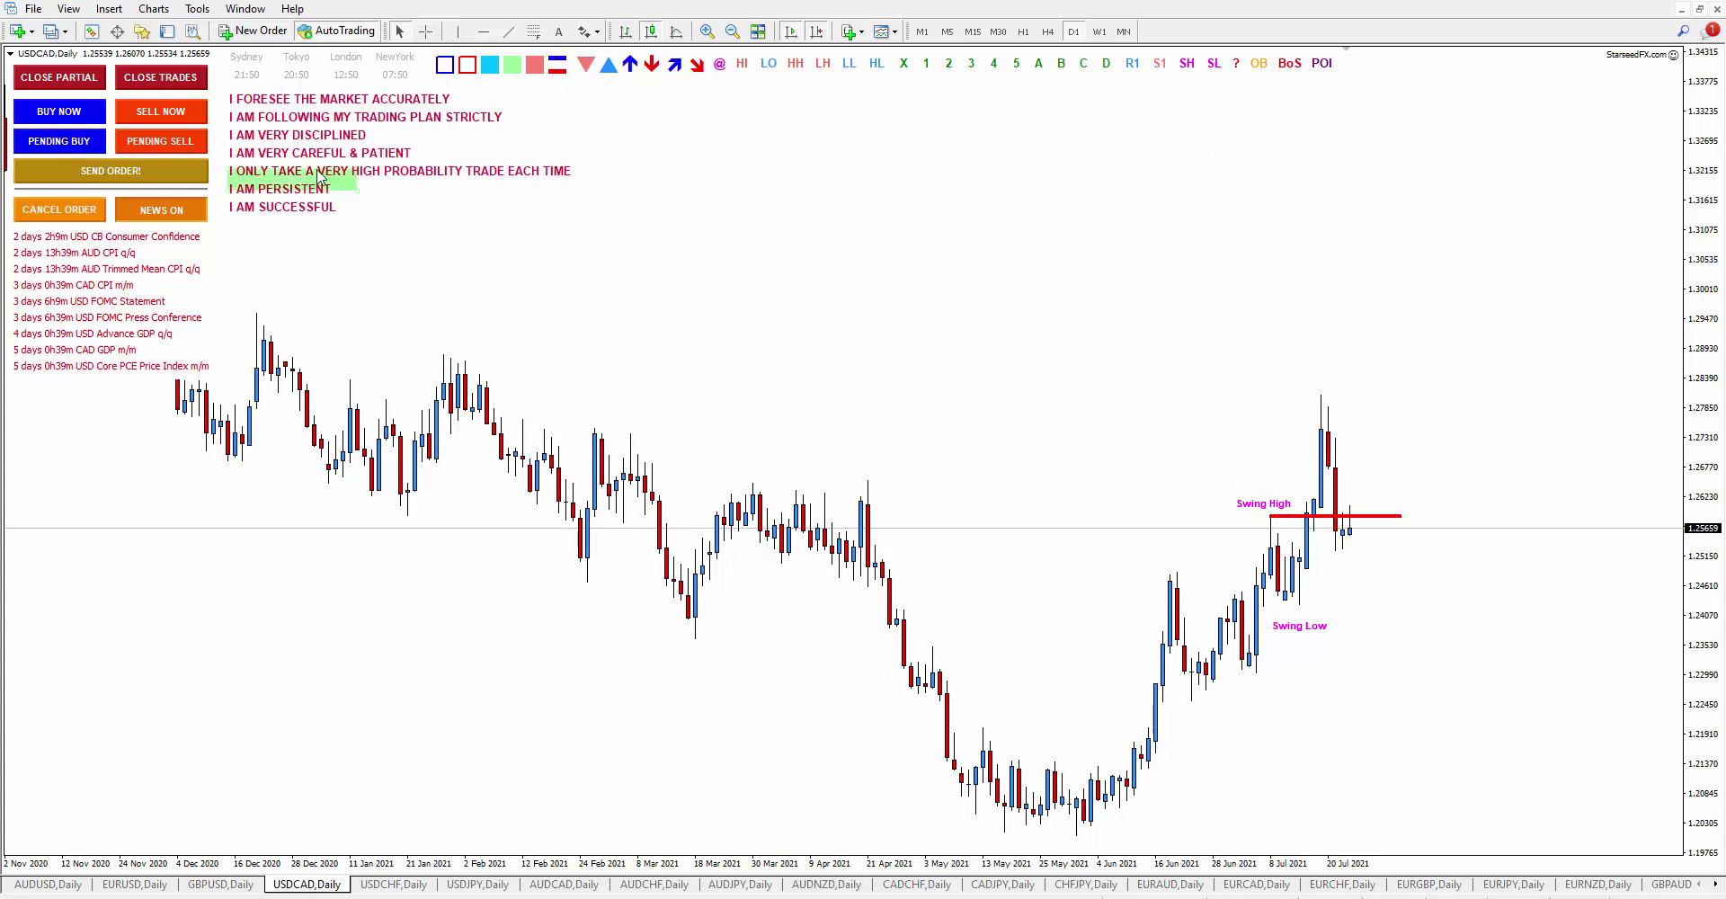
pyautogui.click(1346, 546)
pyautogui.moveTo(1412, 557); pyautogui.dragTo(1414, 602)
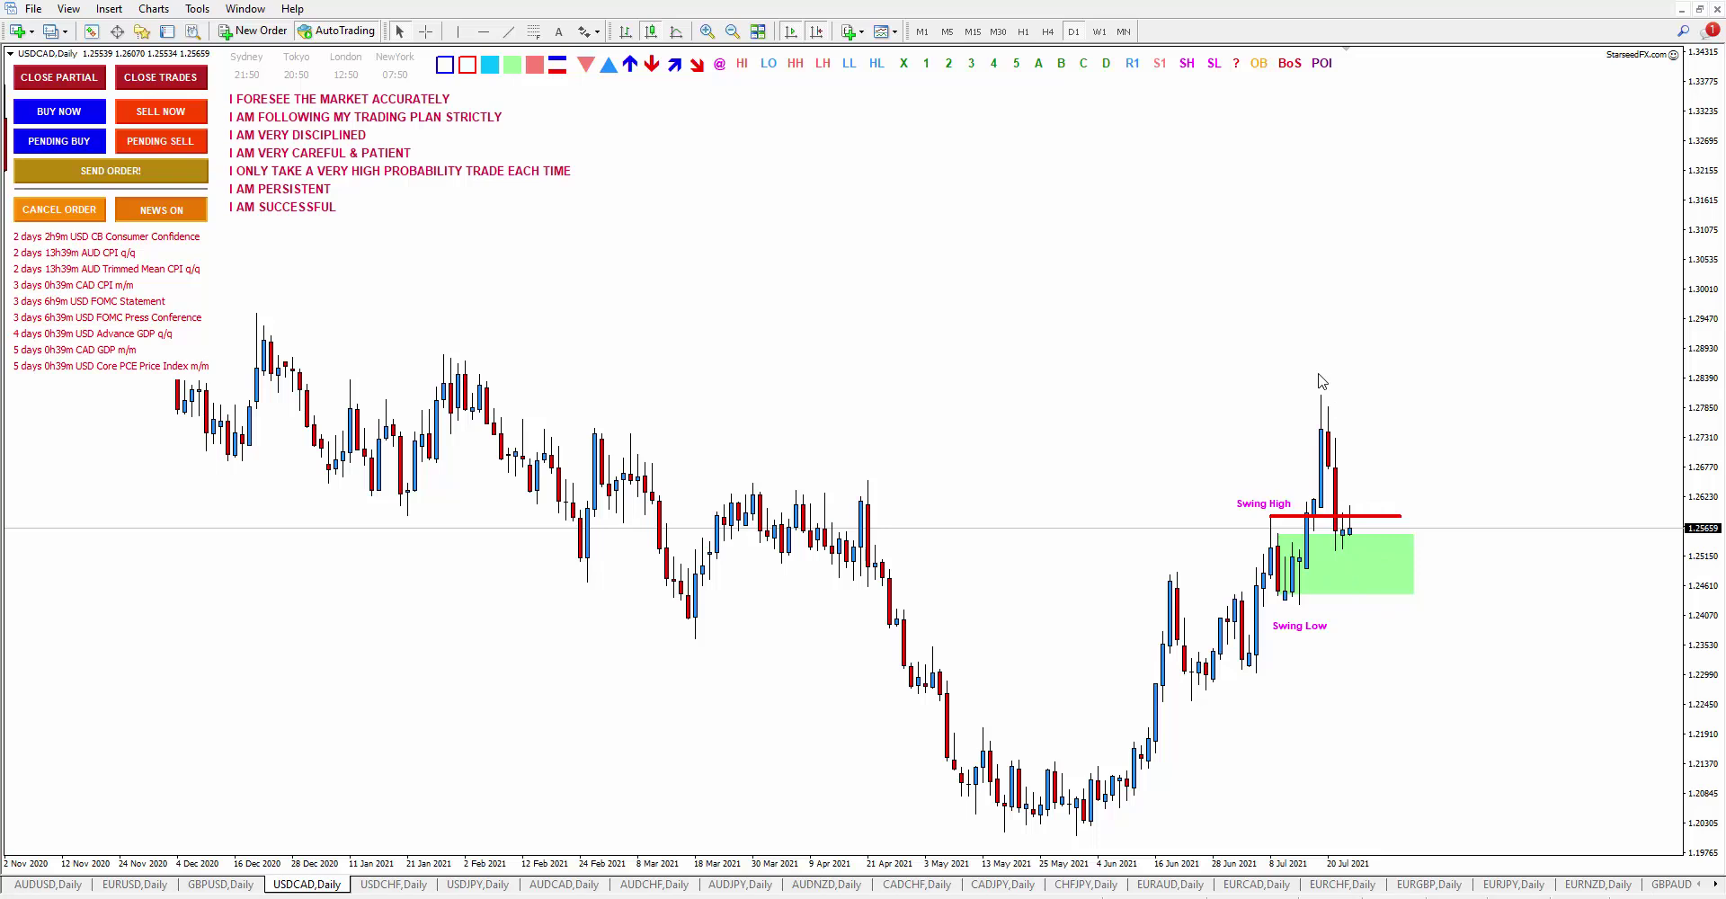
# Step: Settle the USDCAD Swing Low label under the July low and place an Order Block label in the green zone
pyautogui.doubleClick(1300, 626)
pyautogui.moveTo(1300, 627); pyautogui.dragTo(1303, 621)
pyautogui.click(1258, 63)
pyautogui.click(1345, 565)
# Step: Switch to the USDCHF daily chart and mark the June swing with Swing High and Swing Low labels, a red break line and BoS
pyautogui.click(392, 885)
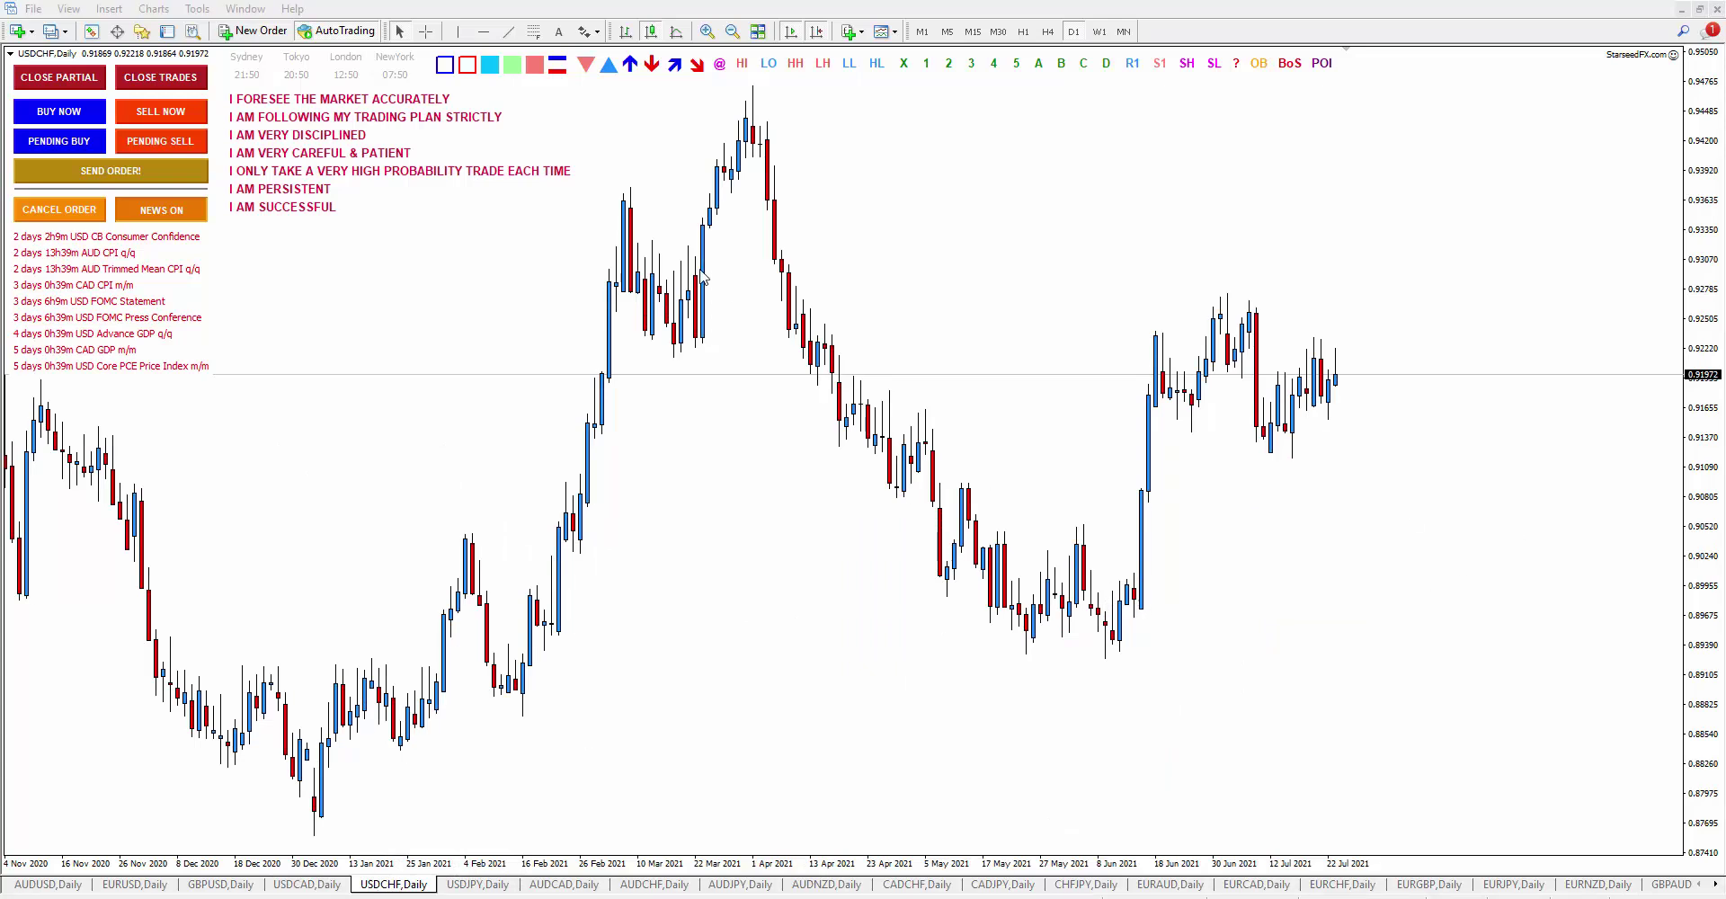
pyautogui.click(557, 64)
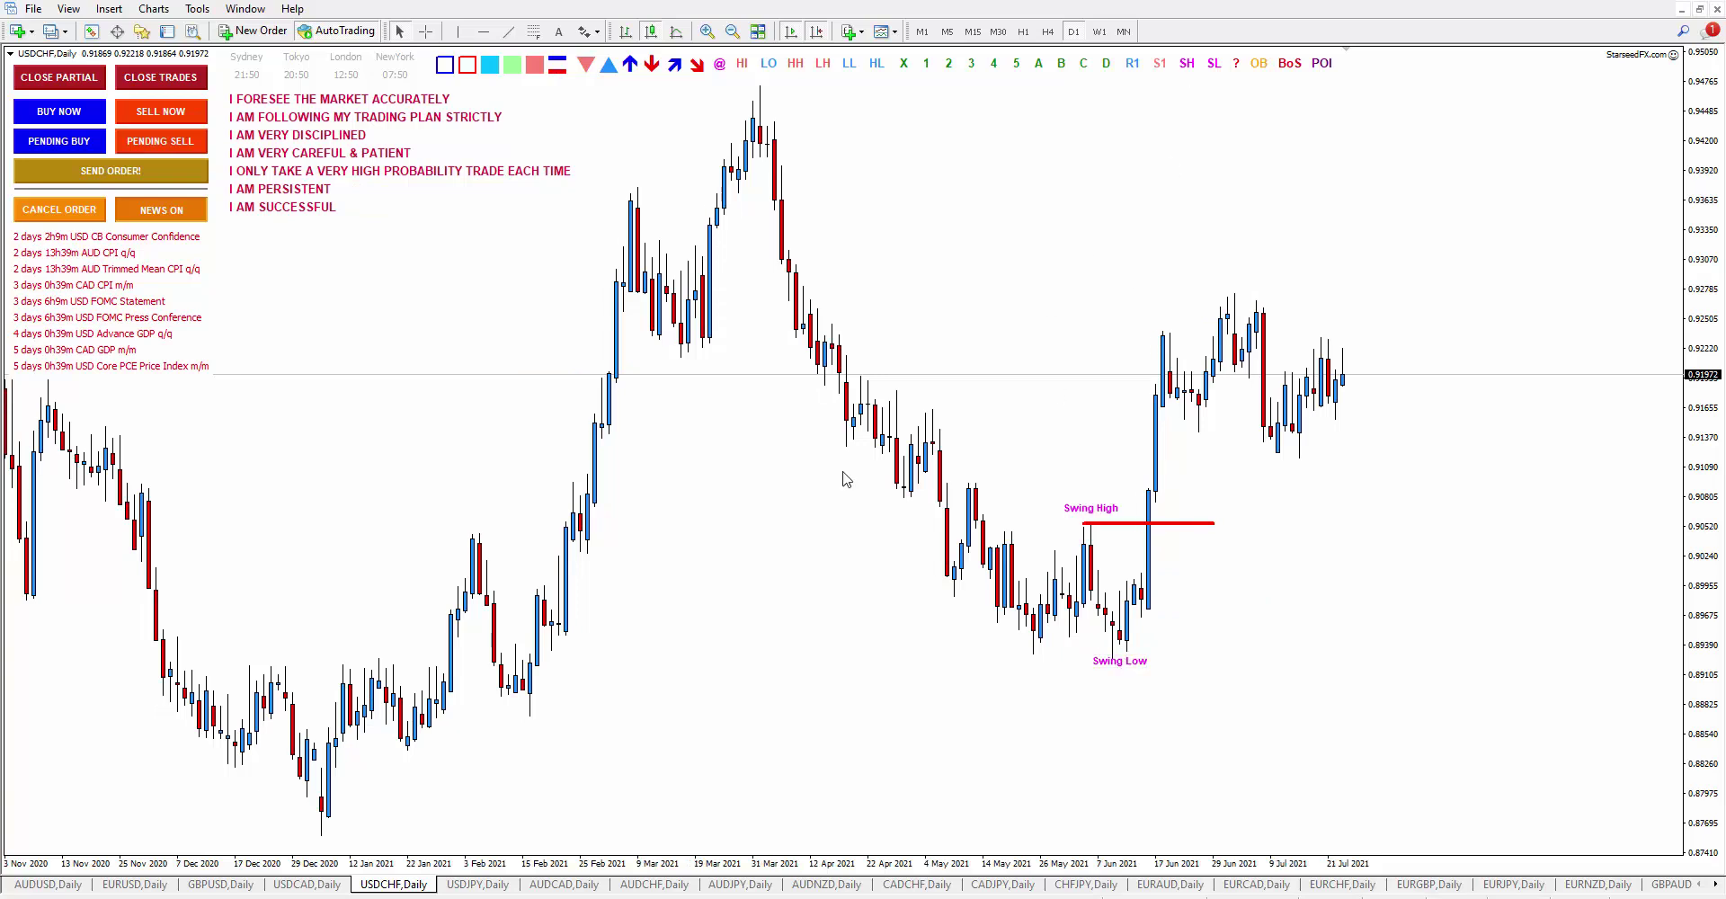
pyautogui.click(1288, 78)
pyautogui.click(1133, 514)
# Step: Shade and label the USDCHF order block below the break line, refining it on H4 to about 0.8966–0.9008, and return to daily
pyautogui.click(518, 69)
pyautogui.click(1212, 591)
pyautogui.moveTo(1255, 602); pyautogui.dragTo(1389, 625)
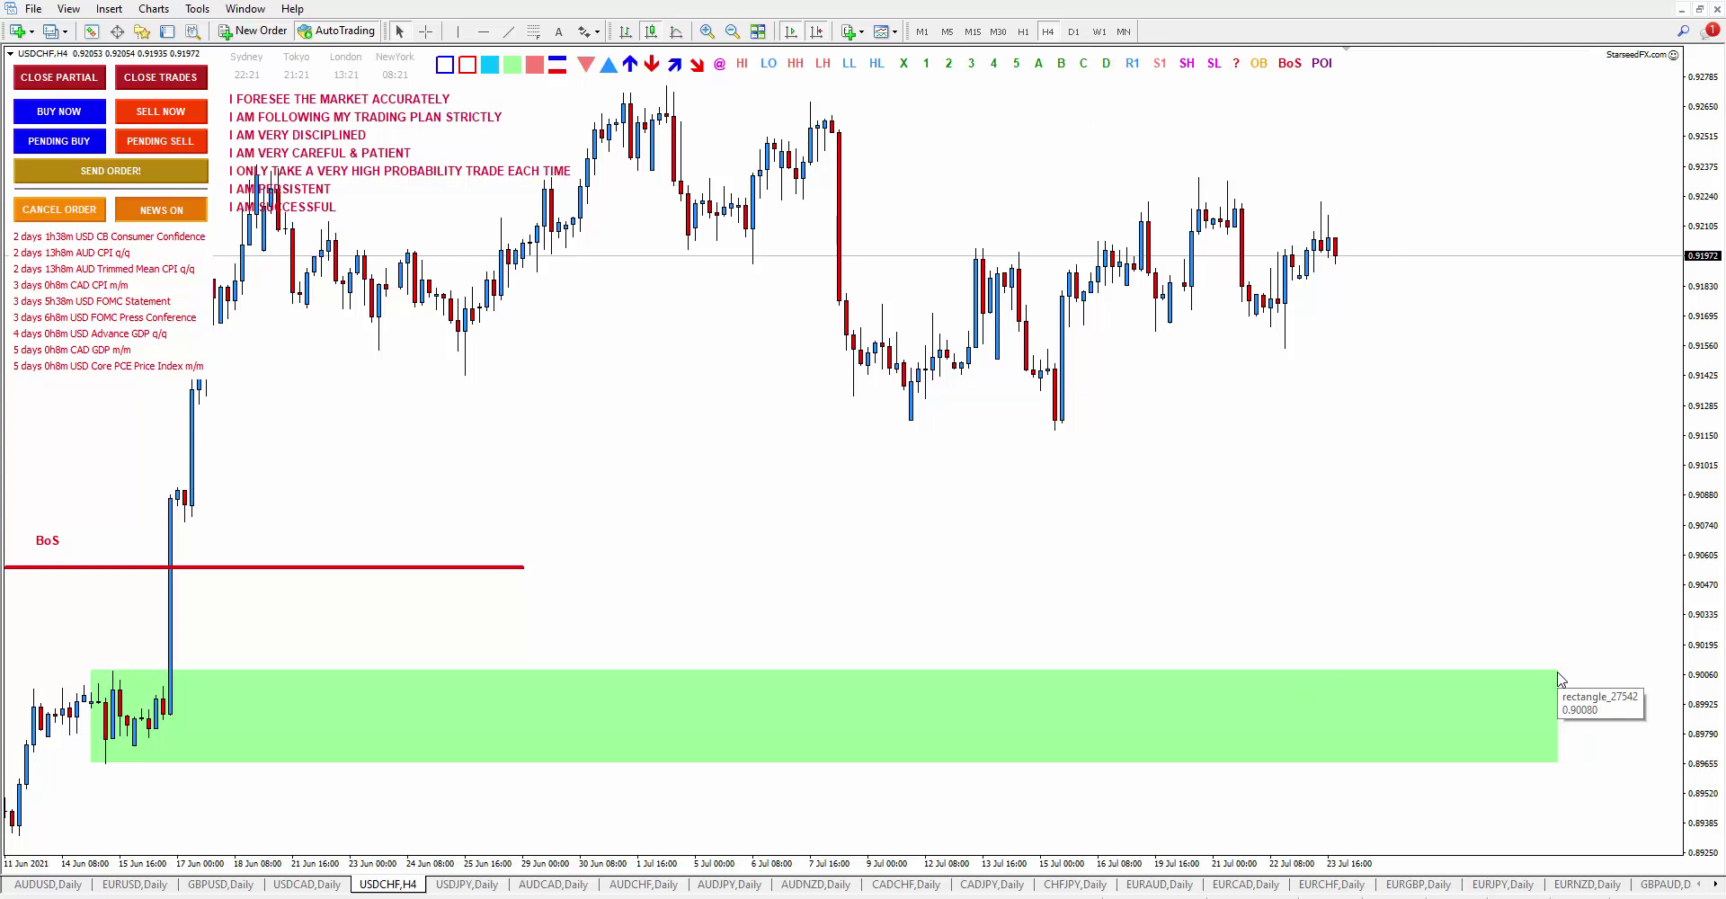
pyautogui.click(1073, 32)
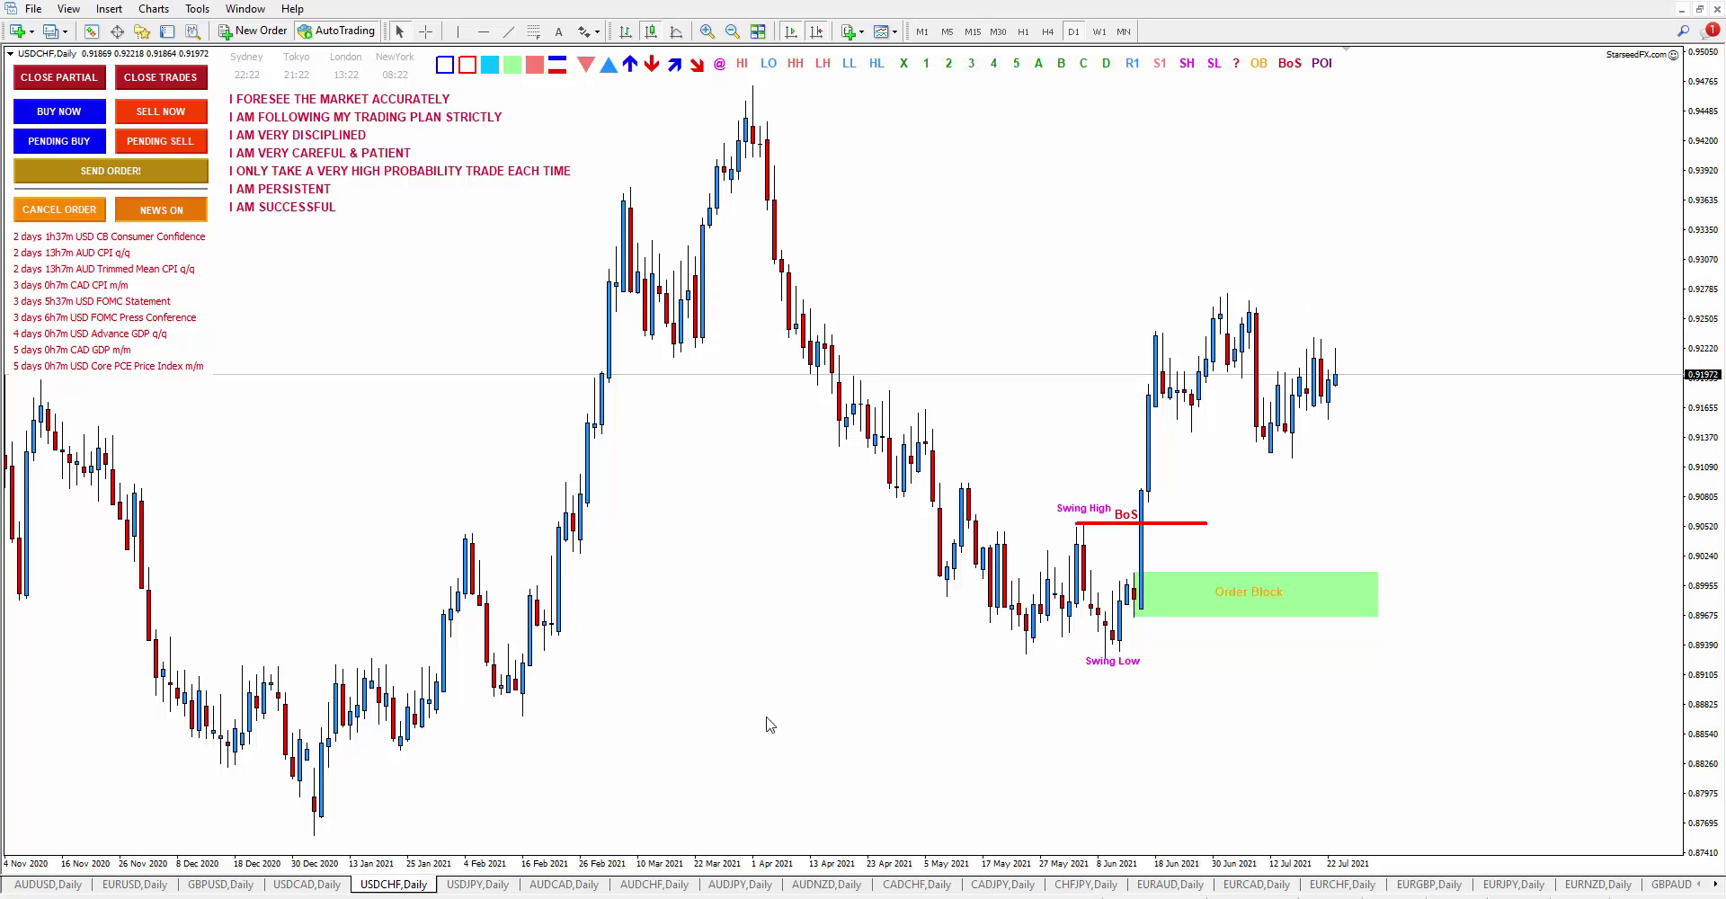
# Step: Switch to the USDJPY daily chart and put Swing High and Swing Low labels on the July swing
pyautogui.click(474, 884)
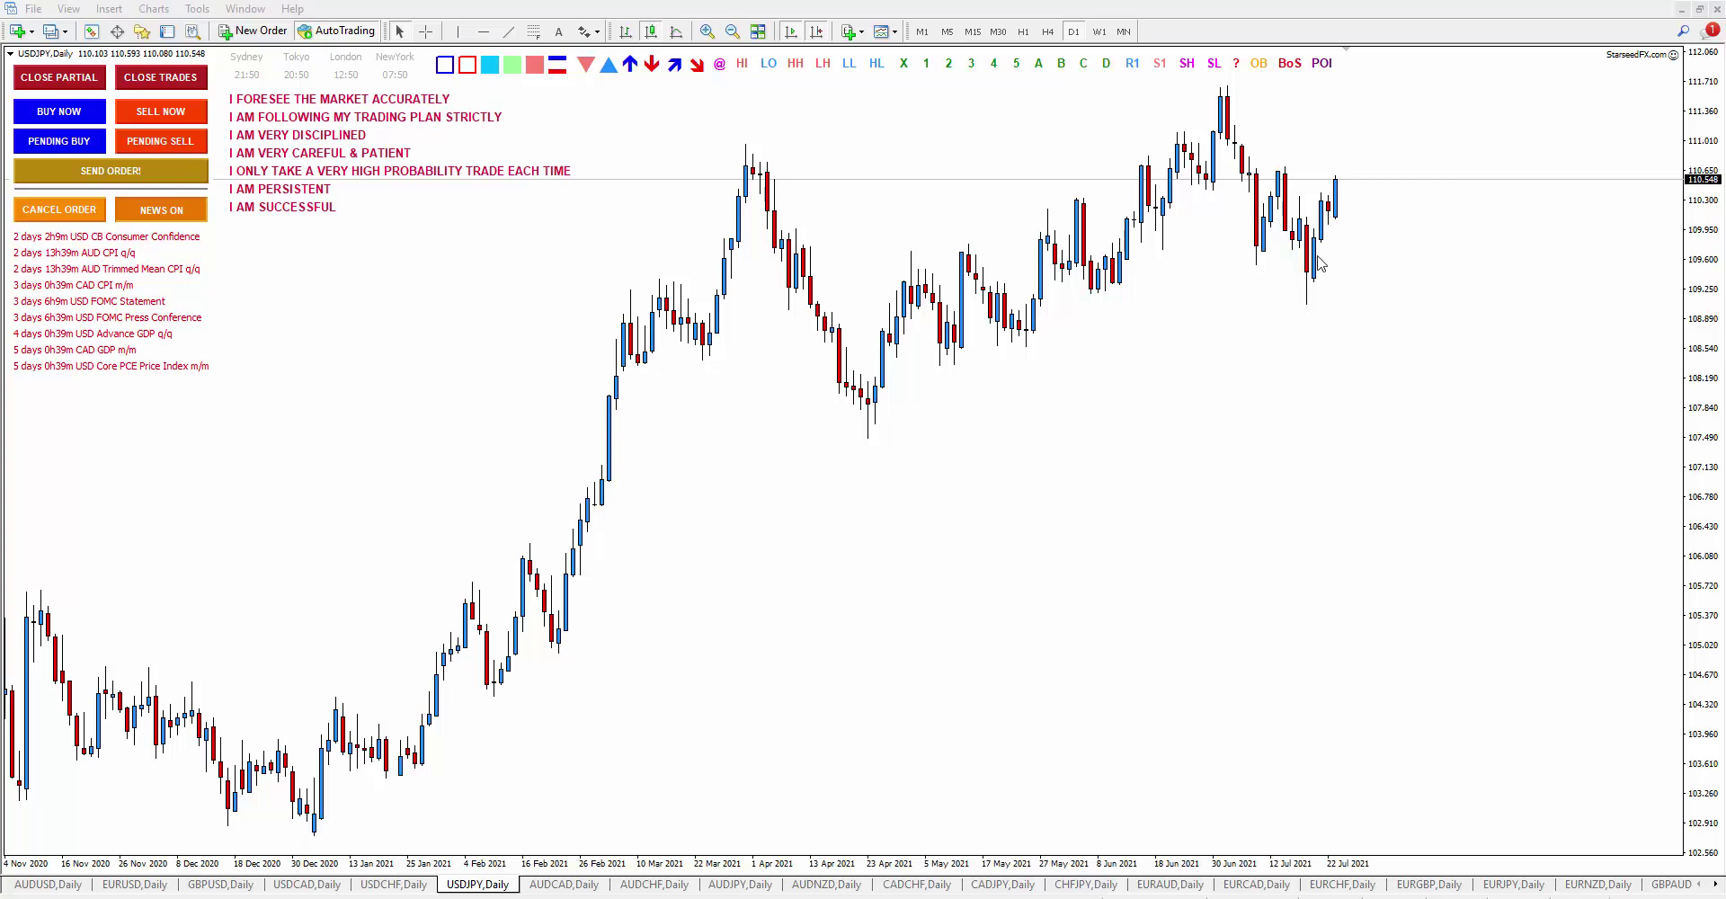
pyautogui.click(1196, 65)
pyautogui.click(1214, 68)
pyautogui.moveTo(1205, 164); pyautogui.dragTo(1314, 305)
pyautogui.click(1316, 311)
pyautogui.moveTo(1208, 162); pyautogui.dragTo(1288, 152)
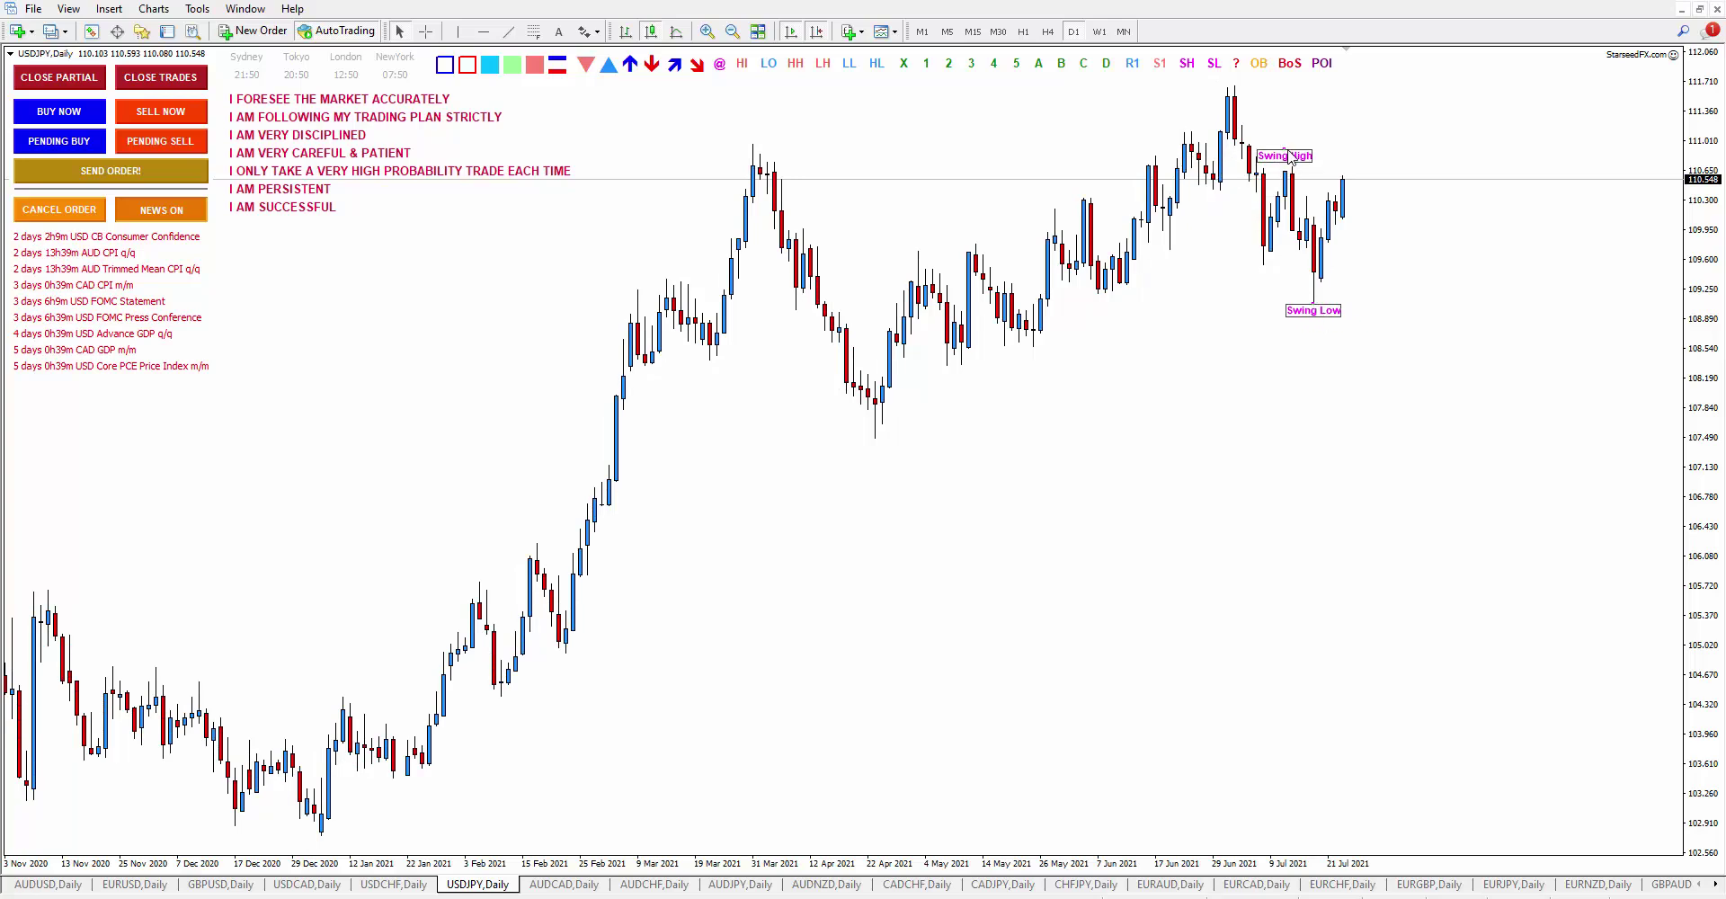
pyautogui.doubleClick(1307, 309)
# Step: Frame the USDJPY range between Swing High and Swing Low with a red rectangle, and delete the rectangle
pyautogui.click(466, 64)
pyautogui.moveTo(1350, 183); pyautogui.dragTo(1421, 305)
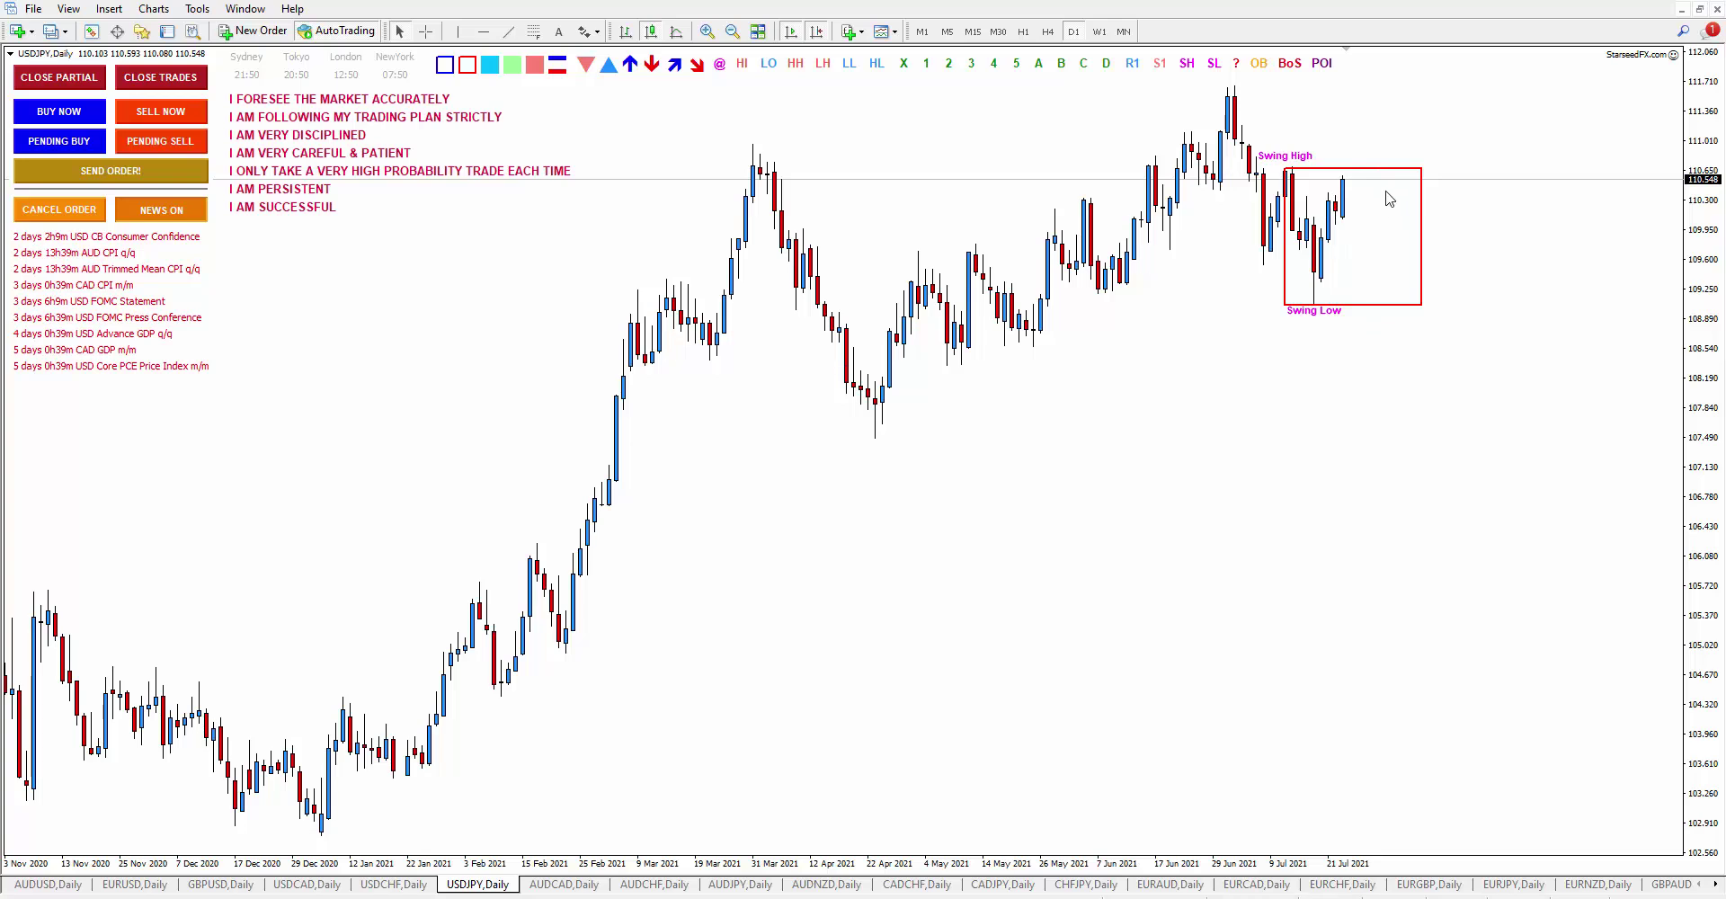
pyautogui.rightClick(1420, 170)
pyautogui.click(1455, 233)
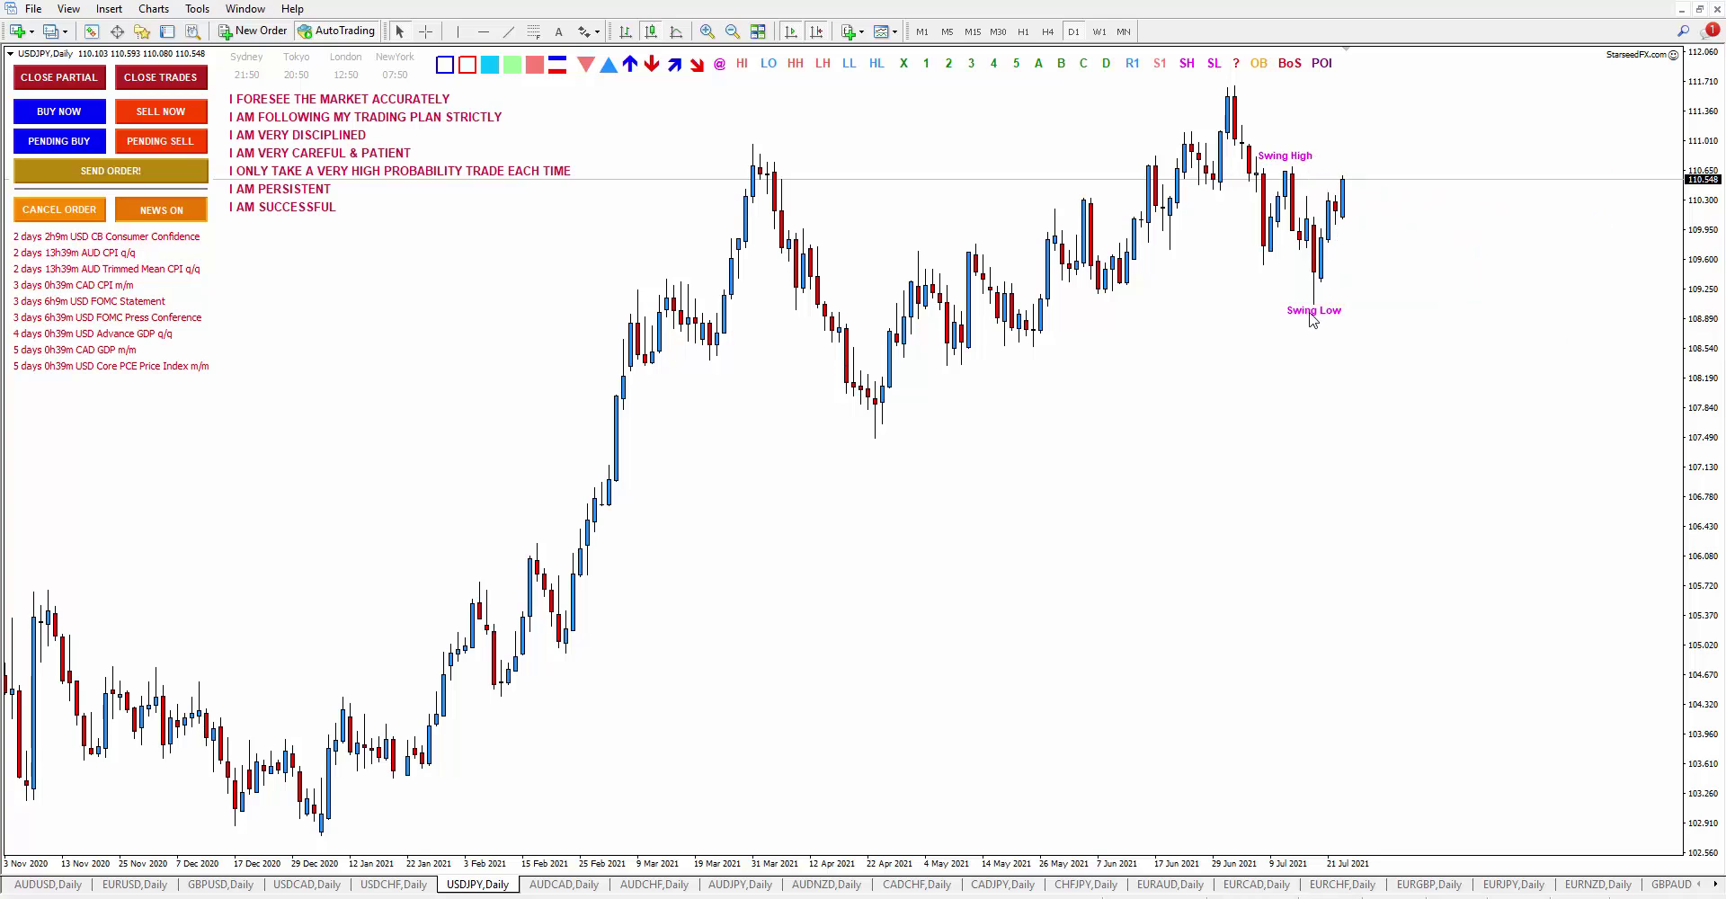
# Step: Switch to the AUDCAD daily chart and mark the July swing with Swing High and Swing Low labels, a red break line and BoS
pyautogui.click(548, 884)
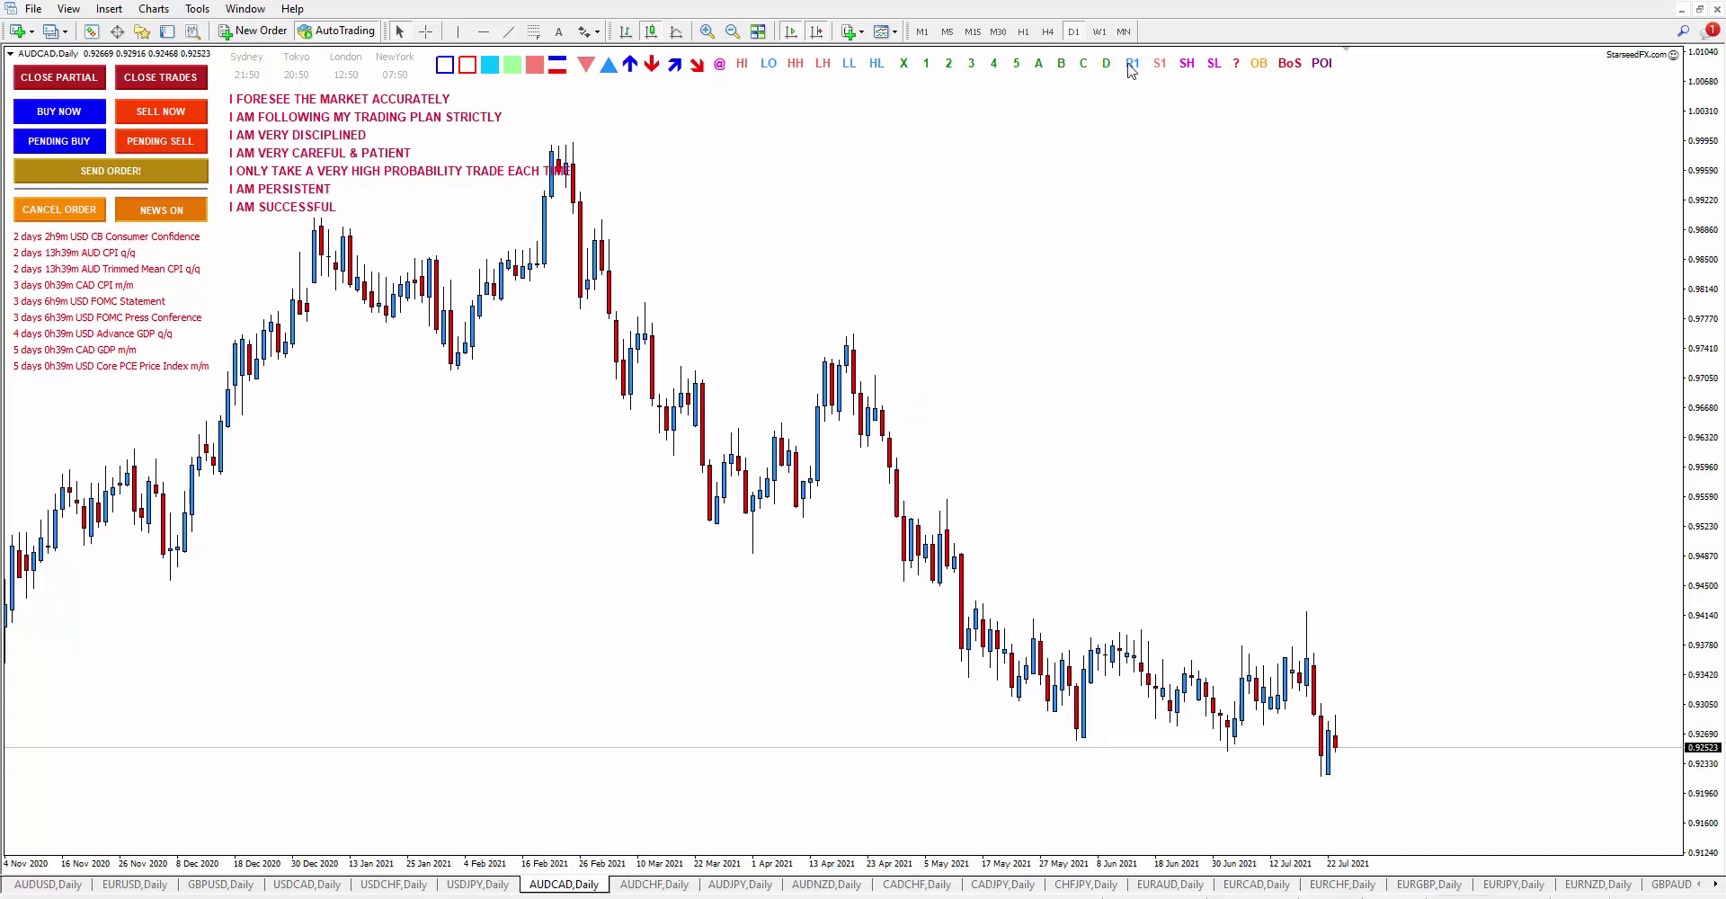
pyautogui.click(1218, 67)
pyautogui.moveTo(1194, 154); pyautogui.dragTo(1311, 603)
pyautogui.doubleClick(1311, 603)
pyautogui.moveTo(1231, 175); pyautogui.dragTo(1226, 767)
pyautogui.click(557, 63)
pyautogui.moveTo(295, 191); pyautogui.dragTo(1296, 743)
# Step: Shade the AUDCAD order block below the Swing High in green, from about 0.9317 to 0.9414, and label it Order Block
pyautogui.click(512, 64)
pyautogui.moveTo(281, 186); pyautogui.dragTo(1486, 694)
pyautogui.click(1262, 64)
pyautogui.moveTo(1266, 155); pyautogui.dragTo(1396, 646)
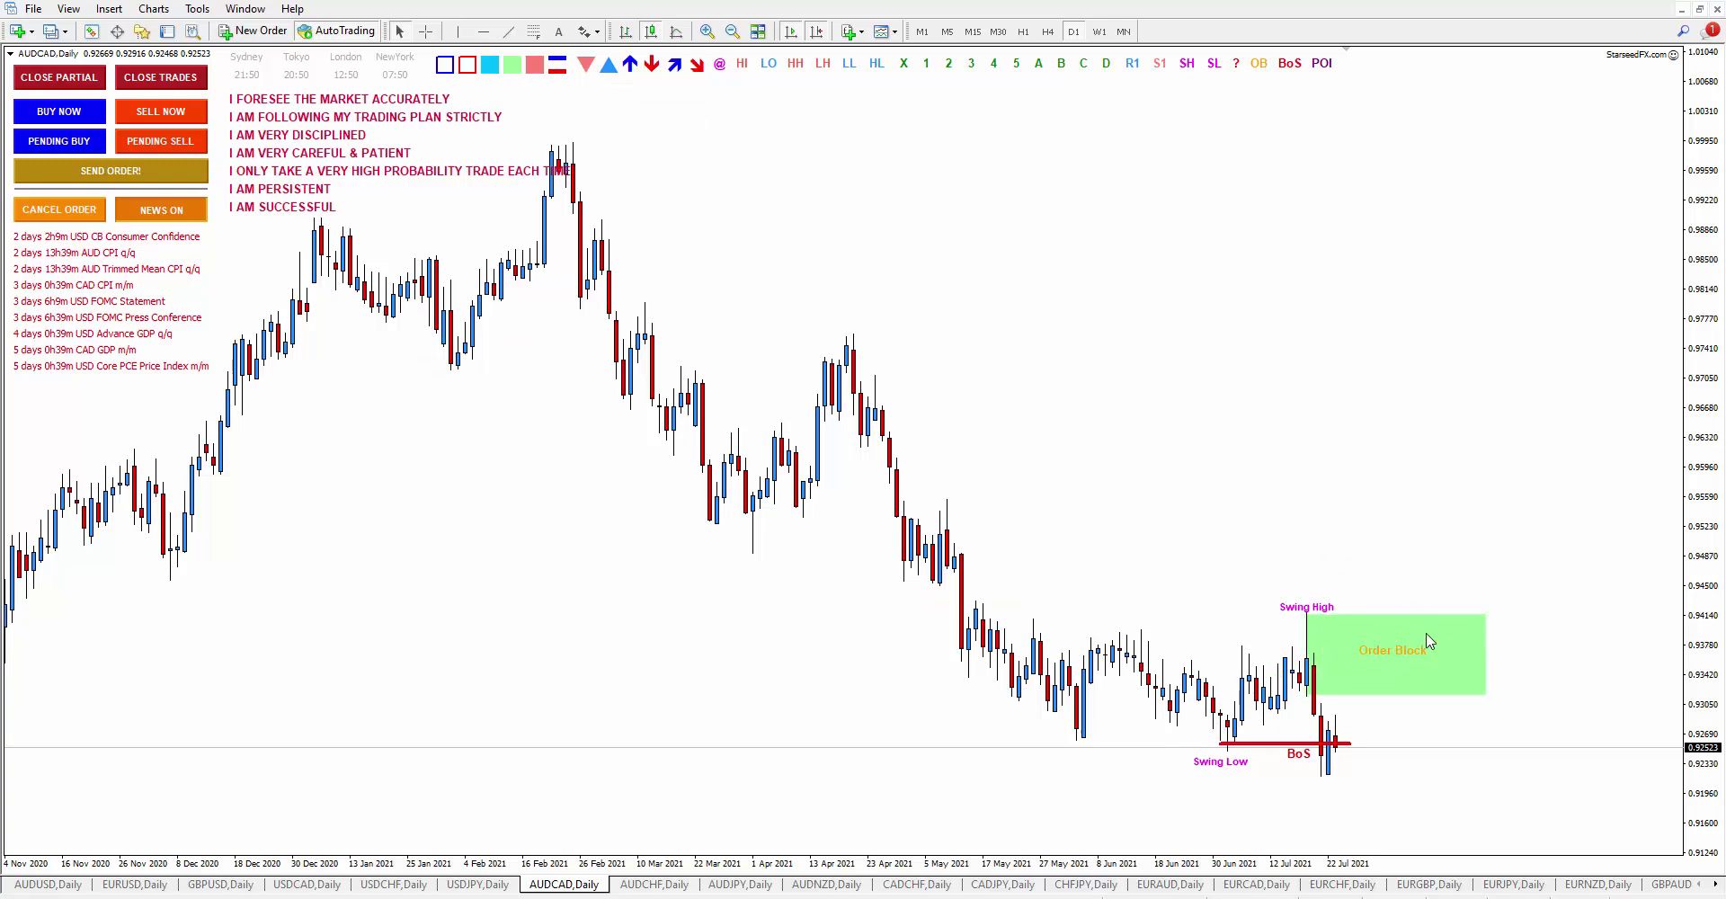
pyautogui.moveTo(1488, 699)
pyautogui.mouseDown()
pyautogui.moveTo(1527, 694)
pyautogui.moveTo(1527, 660)
pyautogui.moveTo(1526, 697)
pyautogui.moveTo(1492, 696)
pyautogui.mouseUp()
# Step: Switch to the AUDCHF daily chart and mark the July swing with Swing High and Swing Low labels, a red break line and BoS
pyautogui.click(657, 888)
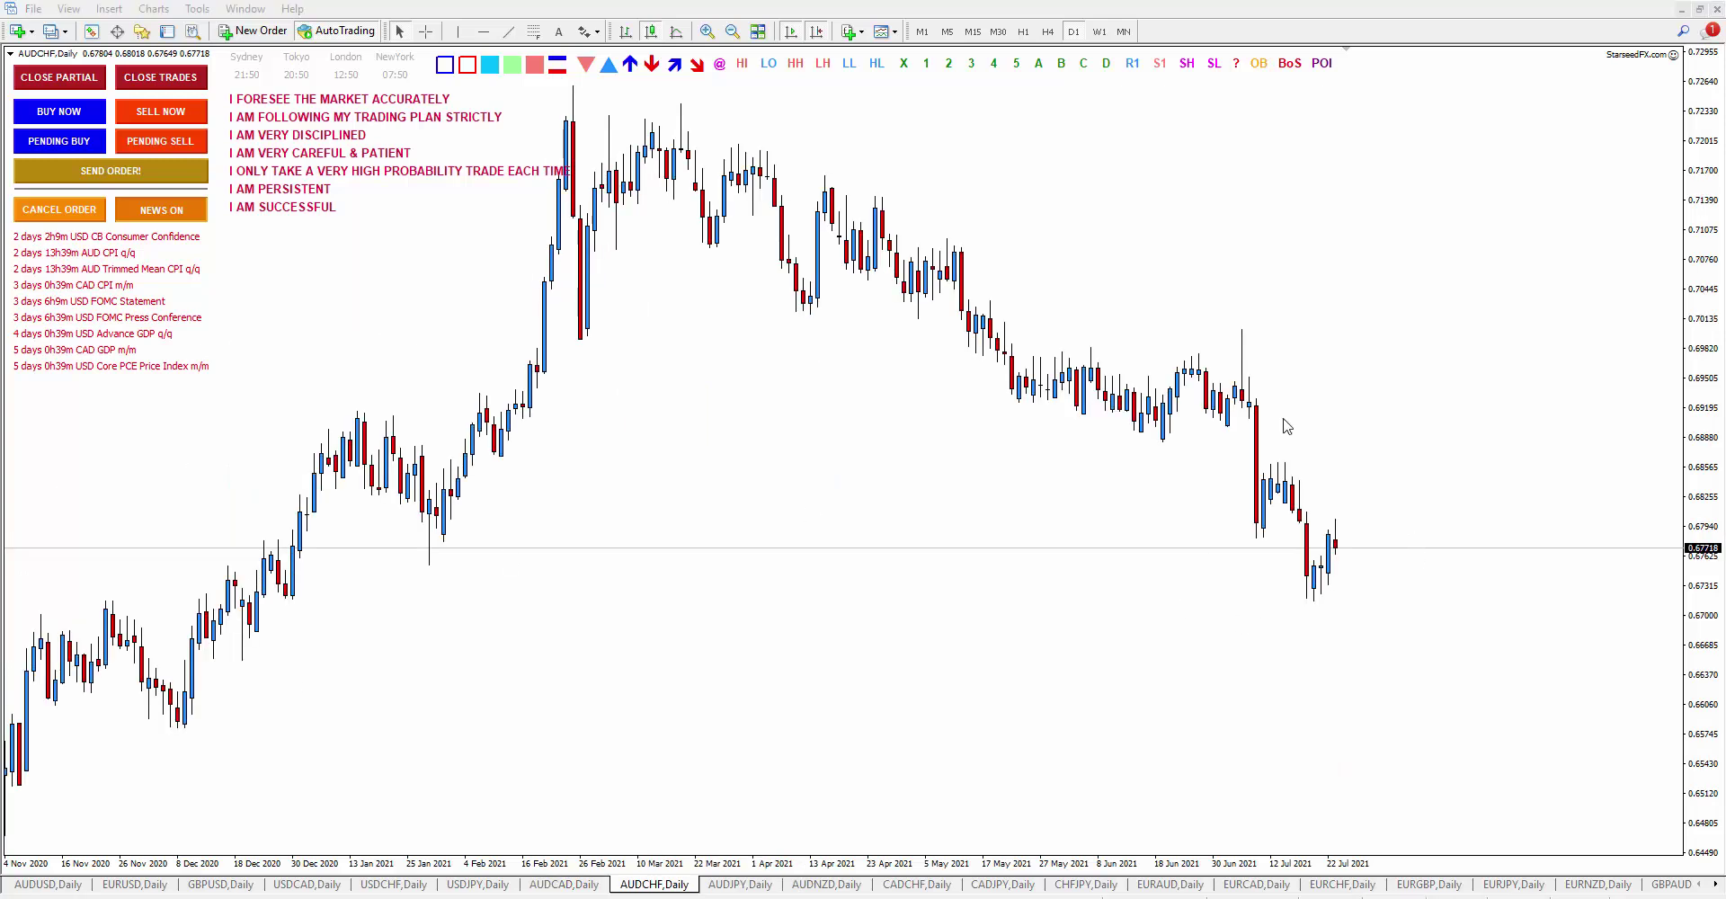
pyautogui.click(1189, 70)
pyautogui.click(1214, 67)
pyautogui.moveTo(1186, 164); pyautogui.dragTo(1256, 315)
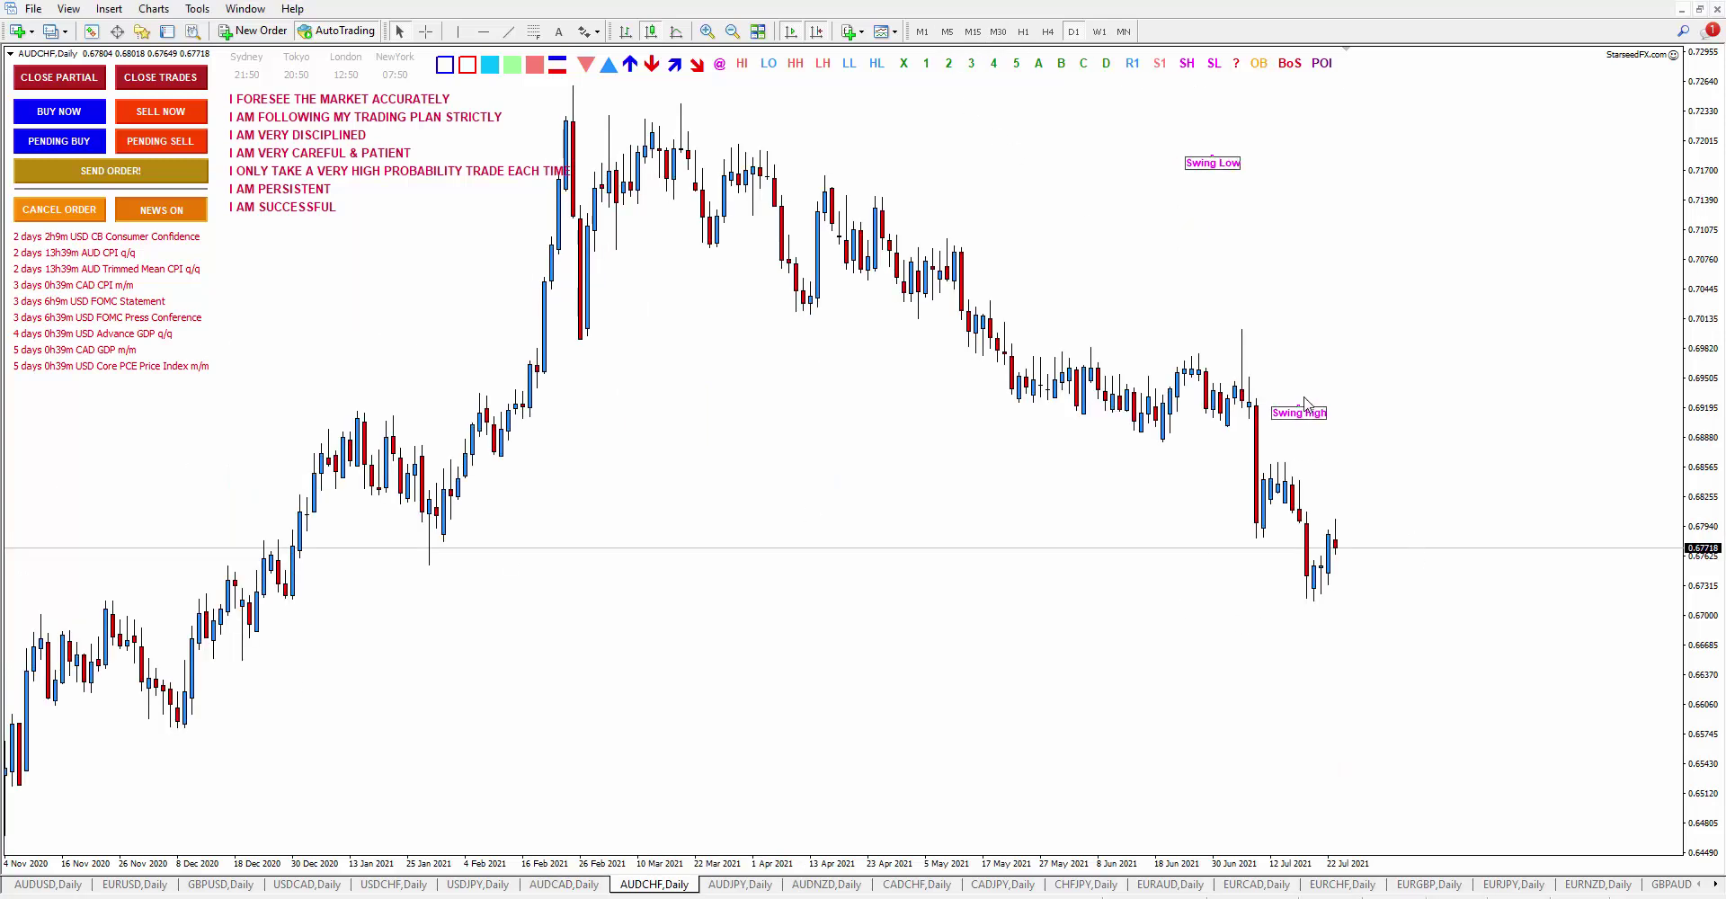
pyautogui.doubleClick(1256, 316)
pyautogui.moveTo(1222, 164); pyautogui.dragTo(1252, 541)
pyautogui.doubleClick(1253, 540)
pyautogui.click(1256, 320)
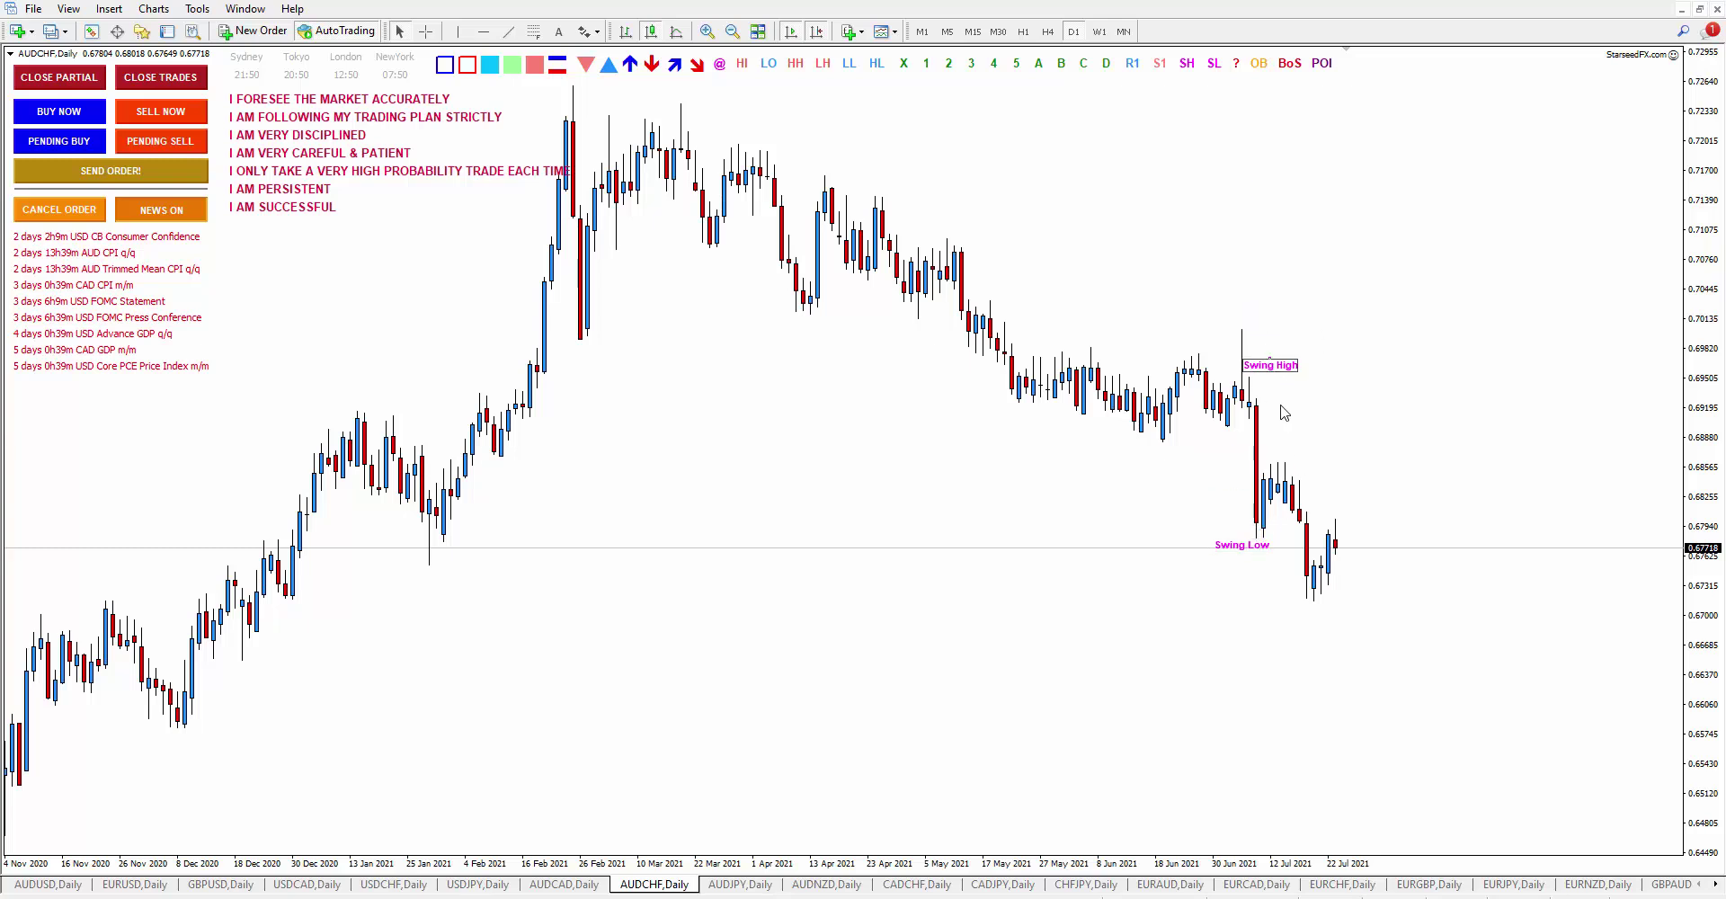
pyautogui.doubleClick(1286, 447)
pyautogui.click(561, 70)
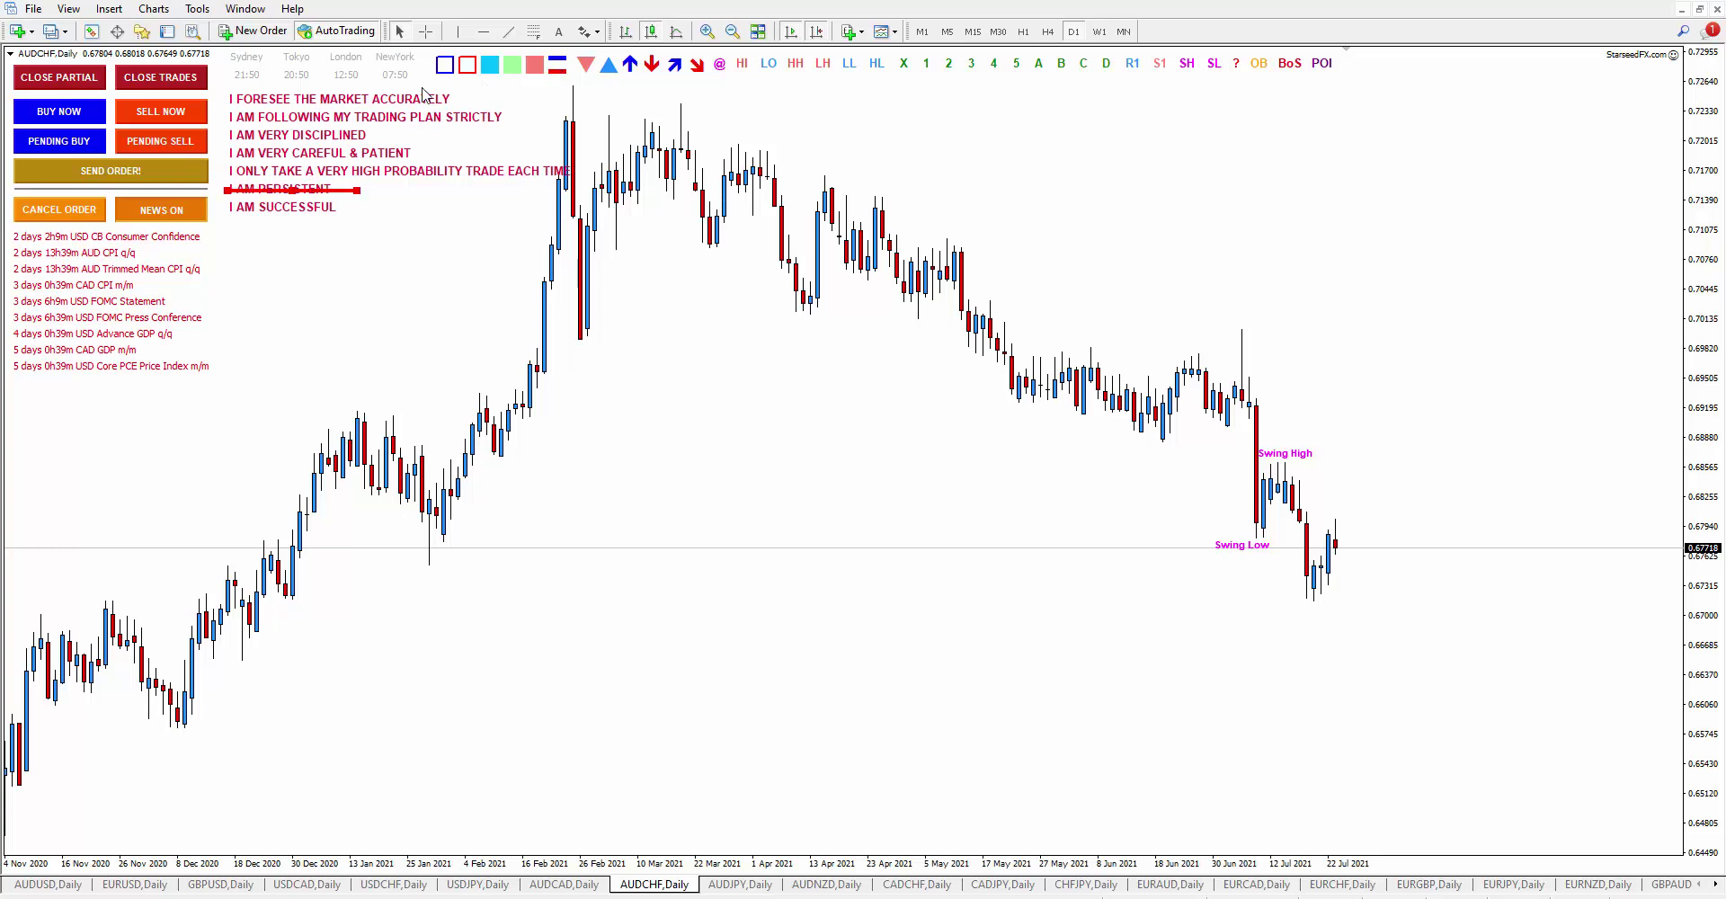
pyautogui.moveTo(310, 188); pyautogui.dragTo(1366, 611)
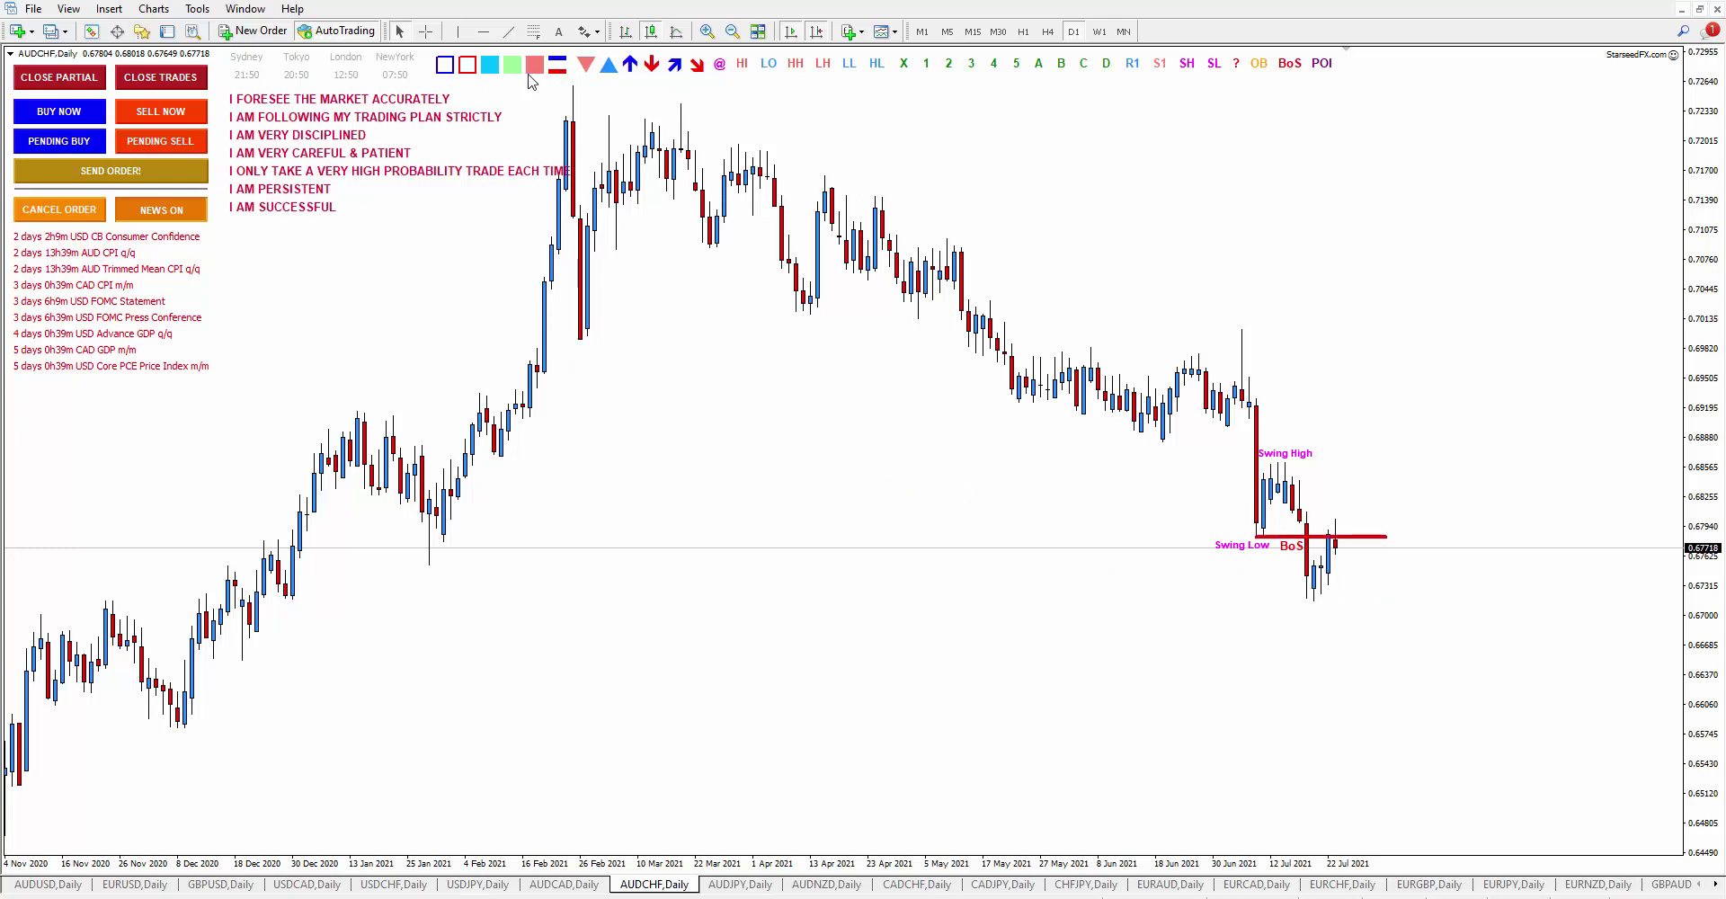
# Step: Shade the AUDCHF order block just below the Swing High in green, from about 0.6819 to 0.6860
pyautogui.click(513, 66)
pyautogui.moveTo(310, 182); pyautogui.dragTo(1315, 572)
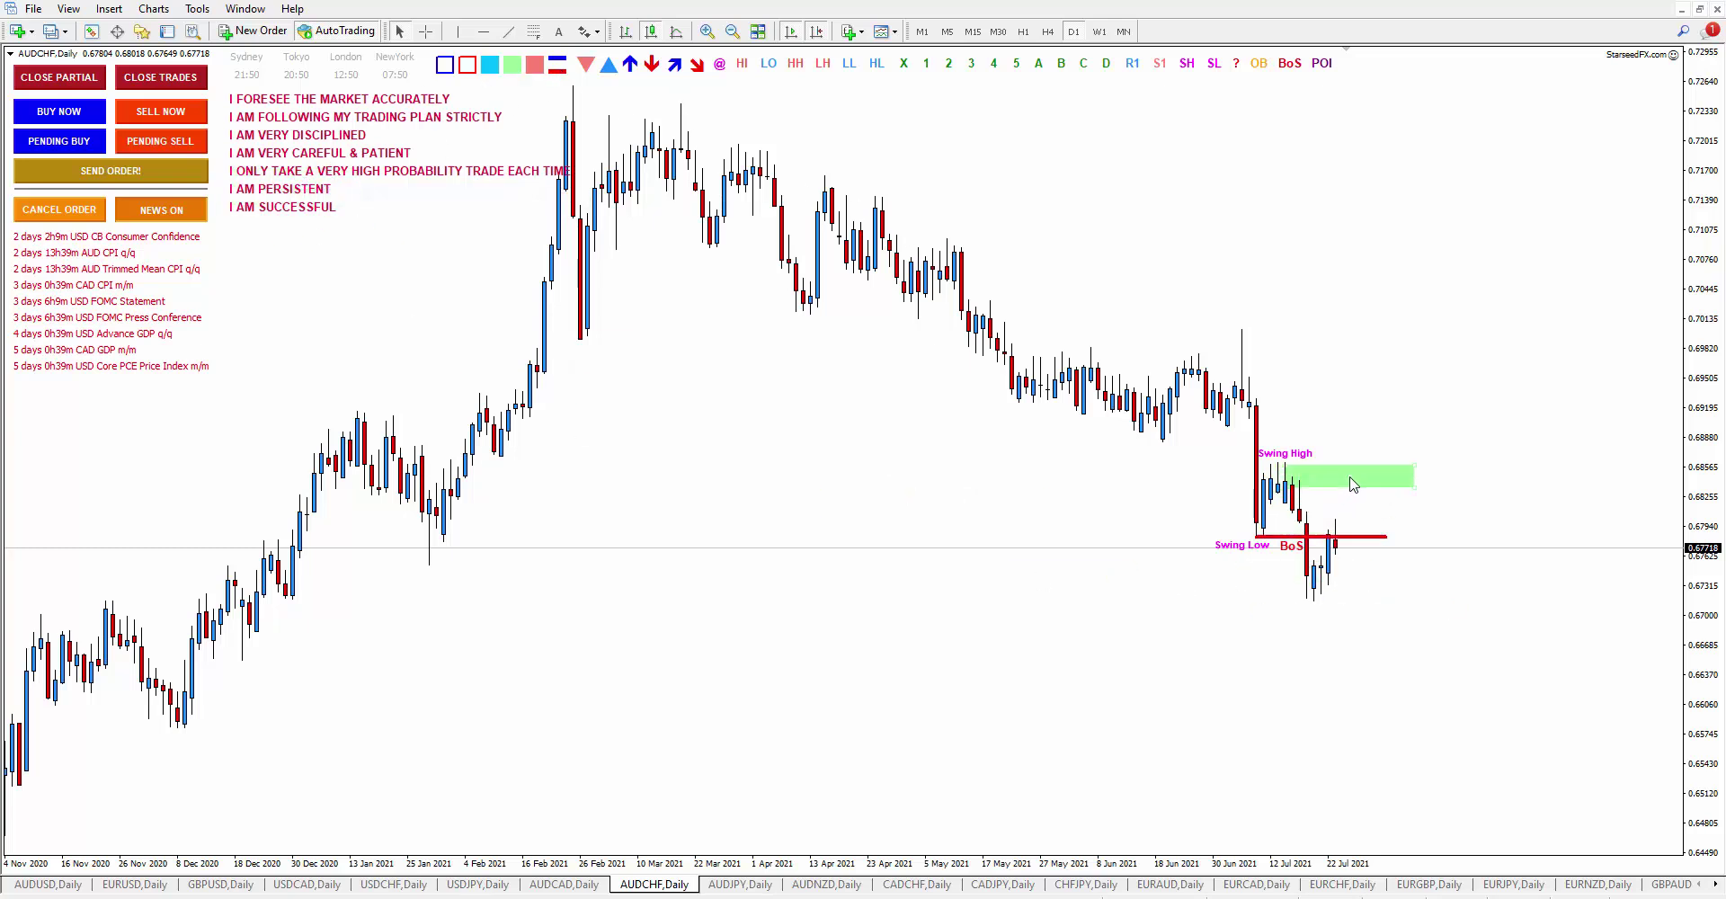
pyautogui.moveTo(1416, 487); pyautogui.dragTo(1443, 503)
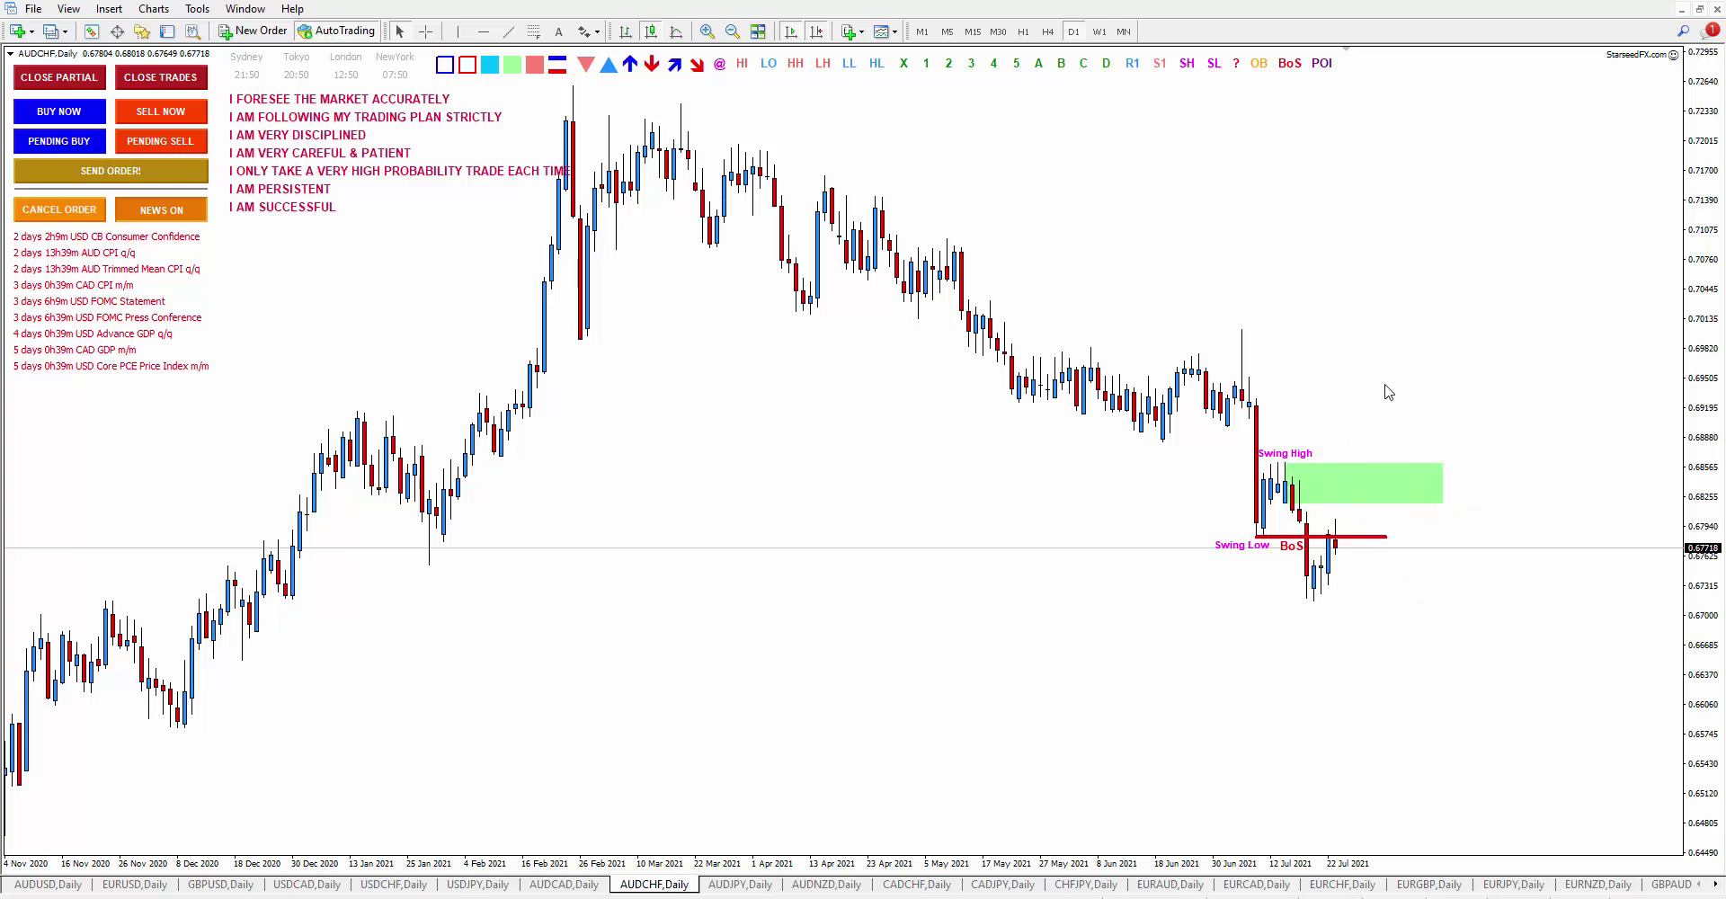
# Step: Label the AUDCHF green zone Order Block and place a price label of 0.67146 at the July low
pyautogui.click(1261, 66)
pyautogui.click(1364, 484)
pyautogui.click(720, 65)
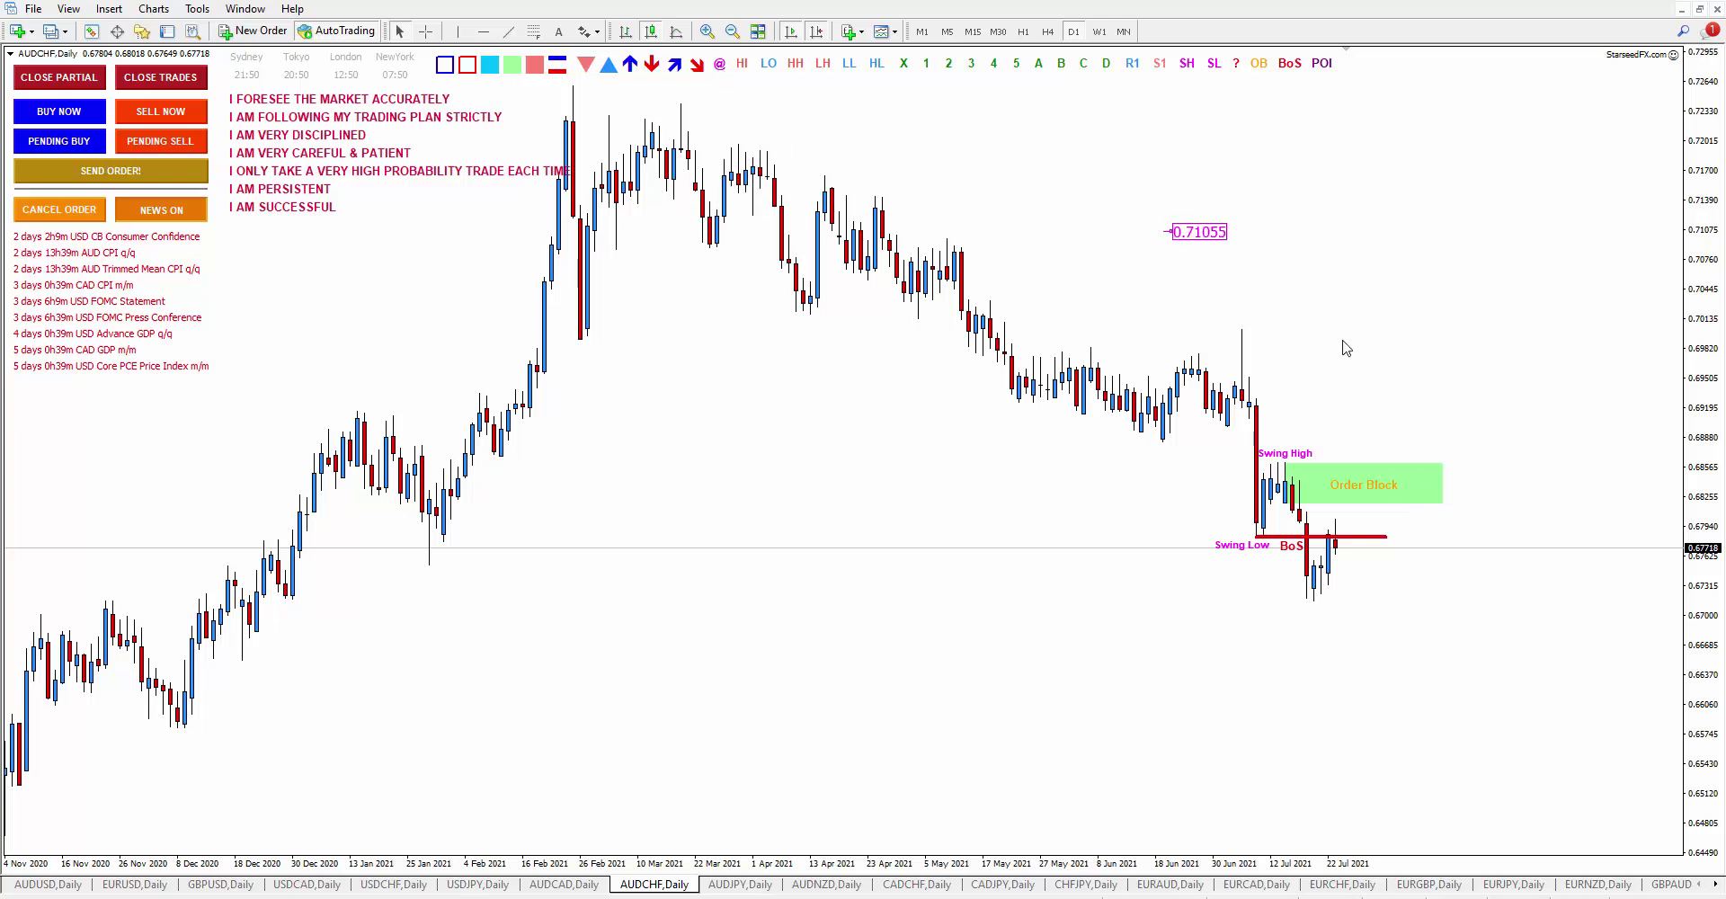
pyautogui.click(1321, 609)
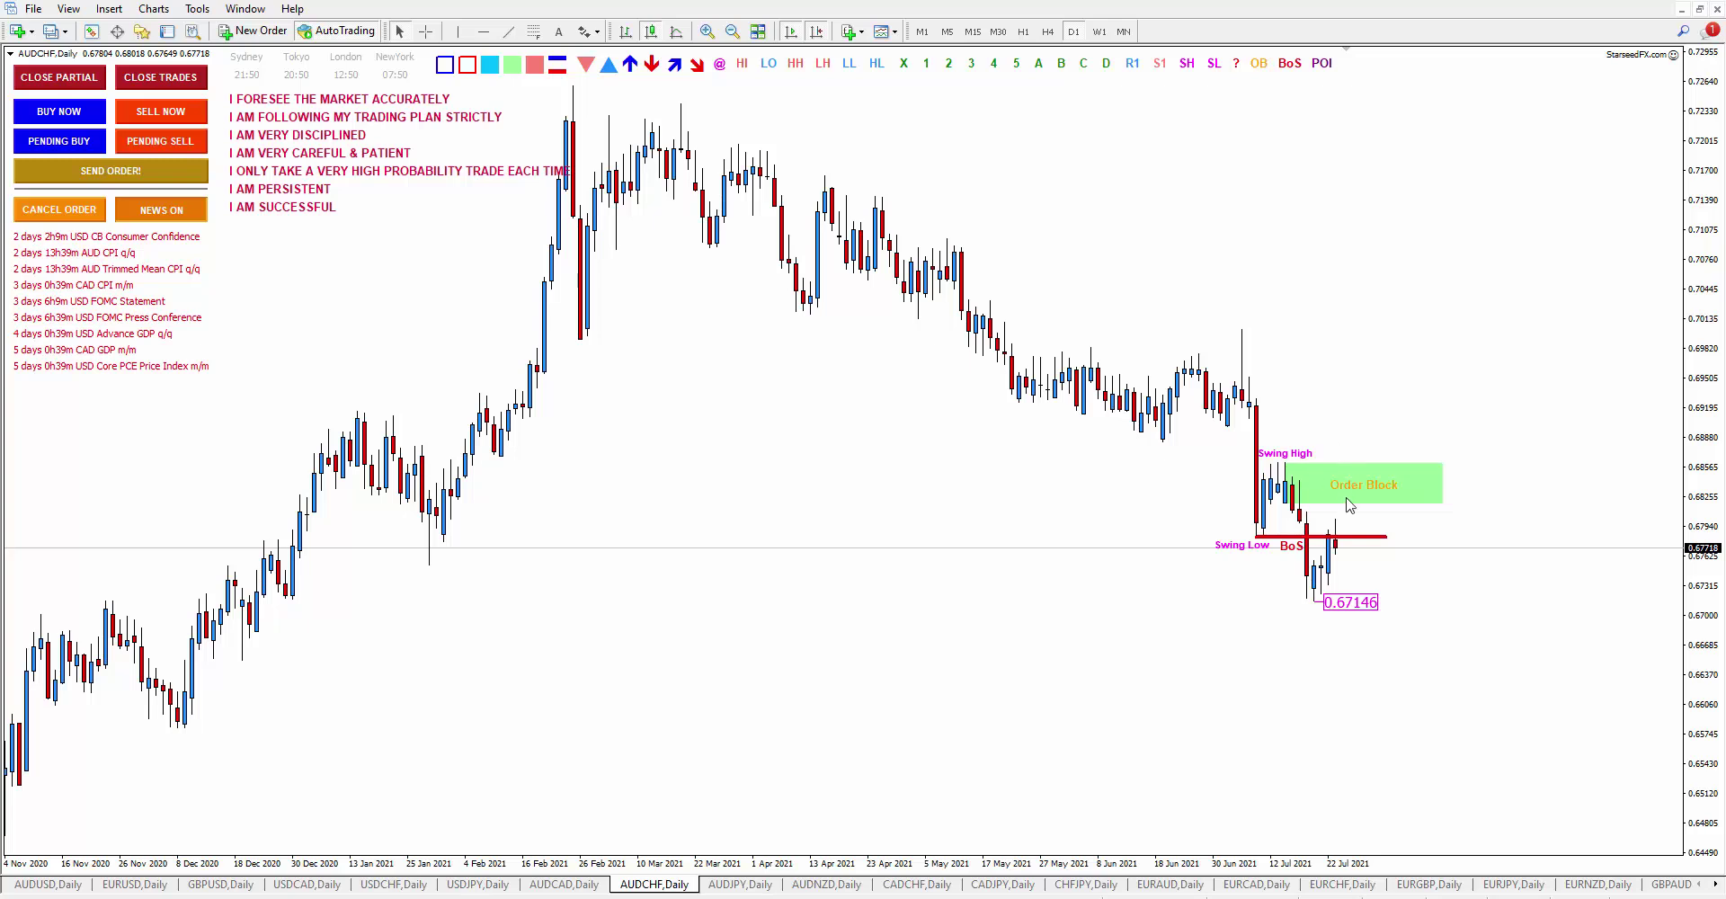
# Step: Switch to the AUDJPY daily chart, draw a red break line at the January highs and label it BoS
pyautogui.click(717, 886)
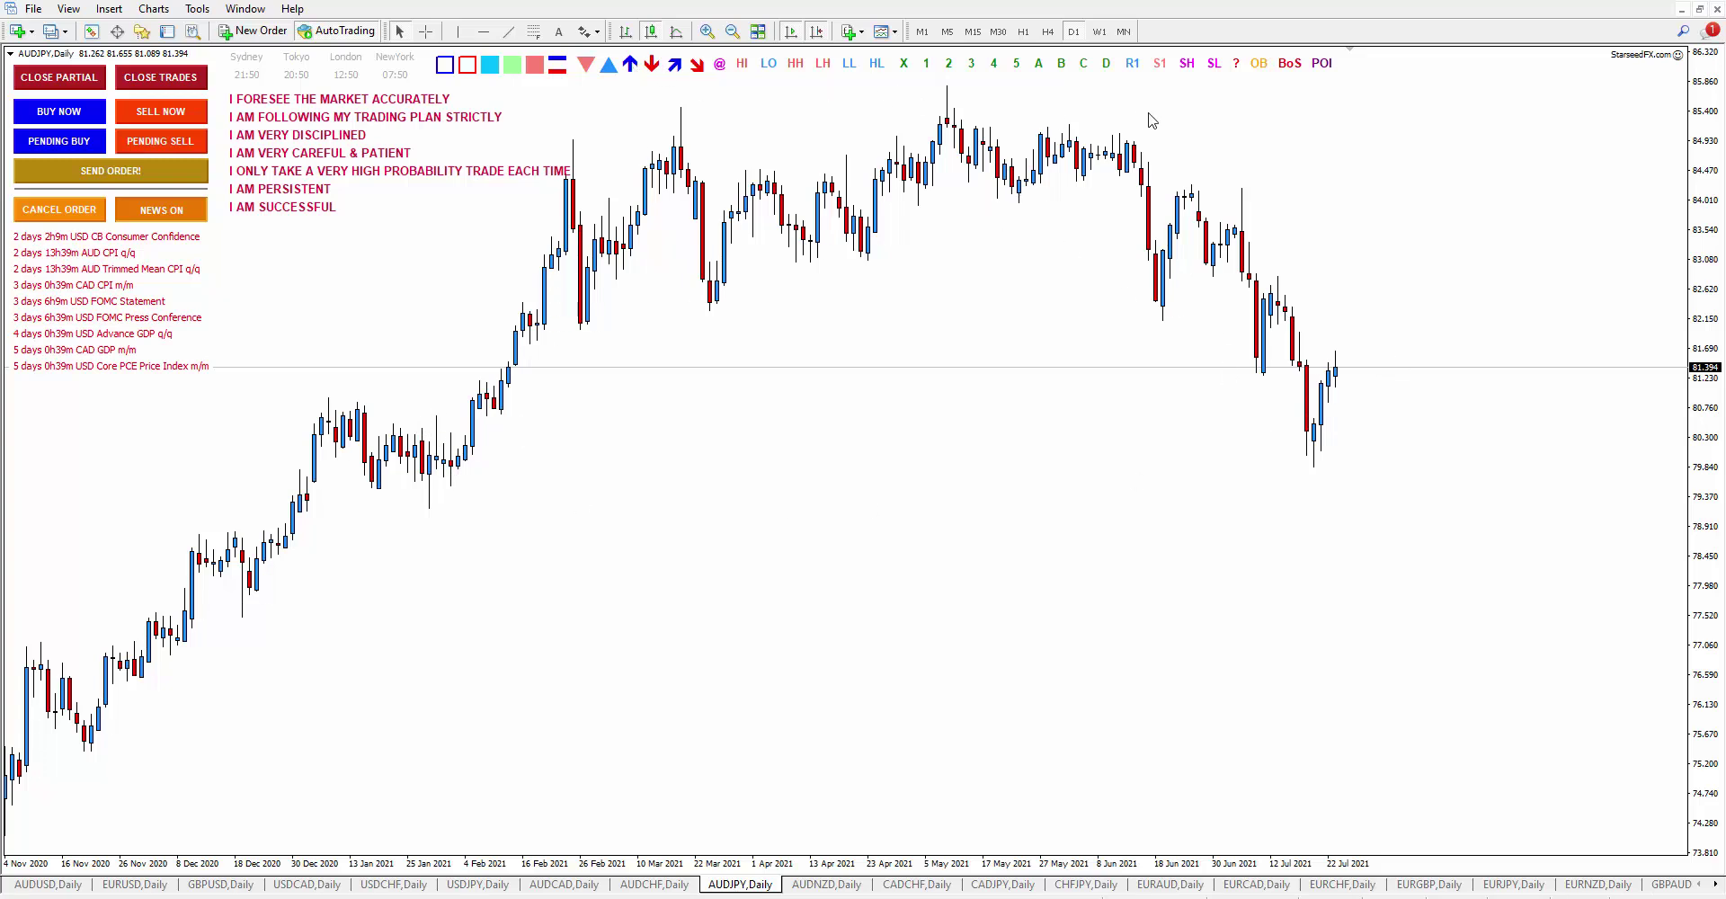
pyautogui.click(558, 71)
pyautogui.moveTo(293, 190); pyautogui.dragTo(409, 406)
pyautogui.click(1291, 65)
pyautogui.moveTo(1292, 162); pyautogui.dragTo(459, 389)
# Step: Add Swing High and Swing Low labels to the January AUDJPY swing and shade its order block through July, about 79.55 to 80.35
pyautogui.click(1201, 64)
pyautogui.click(1211, 64)
pyautogui.moveTo(1212, 162); pyautogui.dragTo(444, 486)
pyautogui.moveTo(1205, 150); pyautogui.dragTo(424, 372)
pyautogui.click(513, 64)
pyautogui.moveTo(304, 185); pyautogui.dragTo(1358, 459)
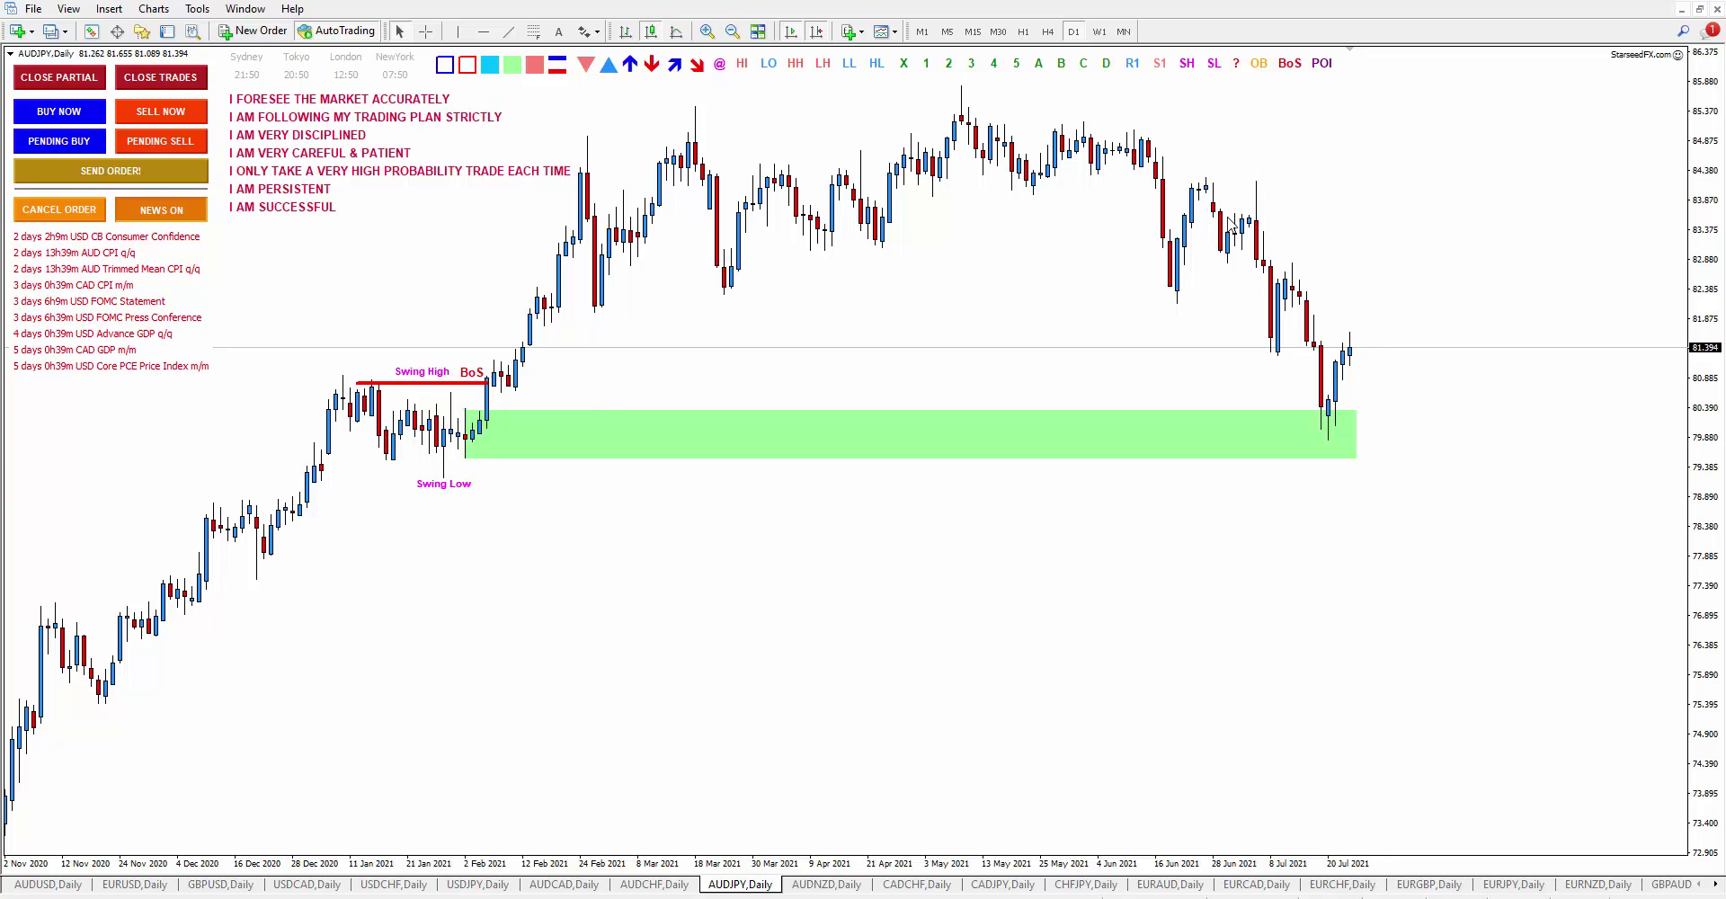
# Step: Mark the July AUDJPY swing with Swing High, Swing Low and a red break line, and shade its order block from about 82.0 to 82.65
pyautogui.click(1189, 63)
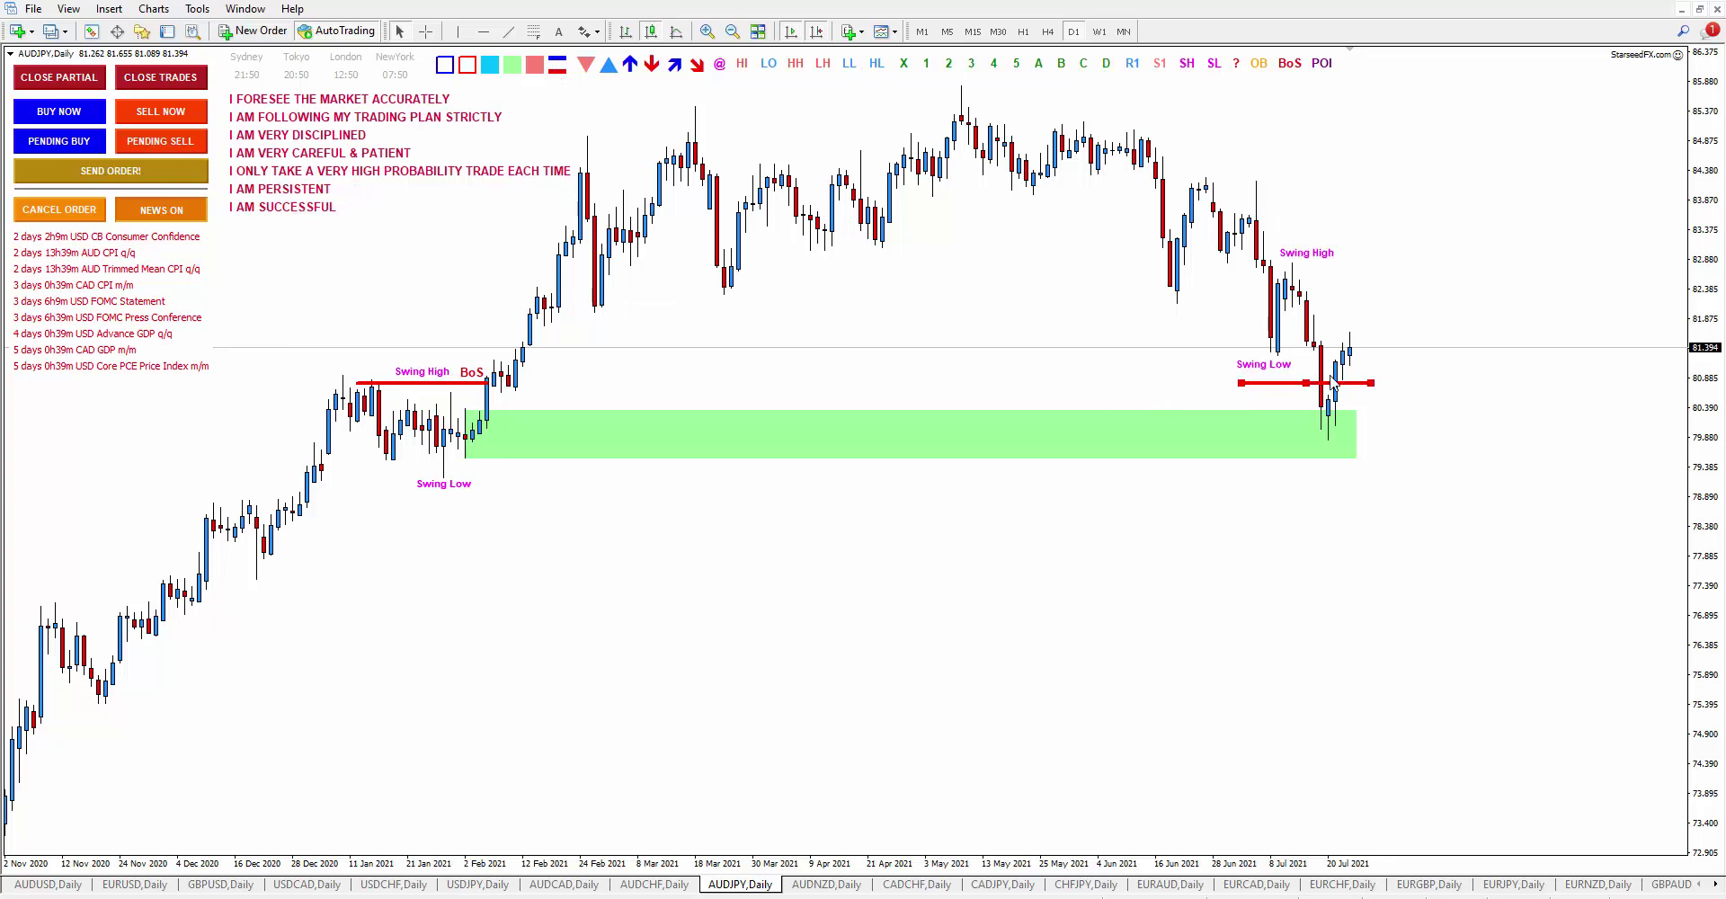
pyautogui.click(512, 65)
pyautogui.moveTo(1461, 261); pyautogui.dragTo(1469, 316)
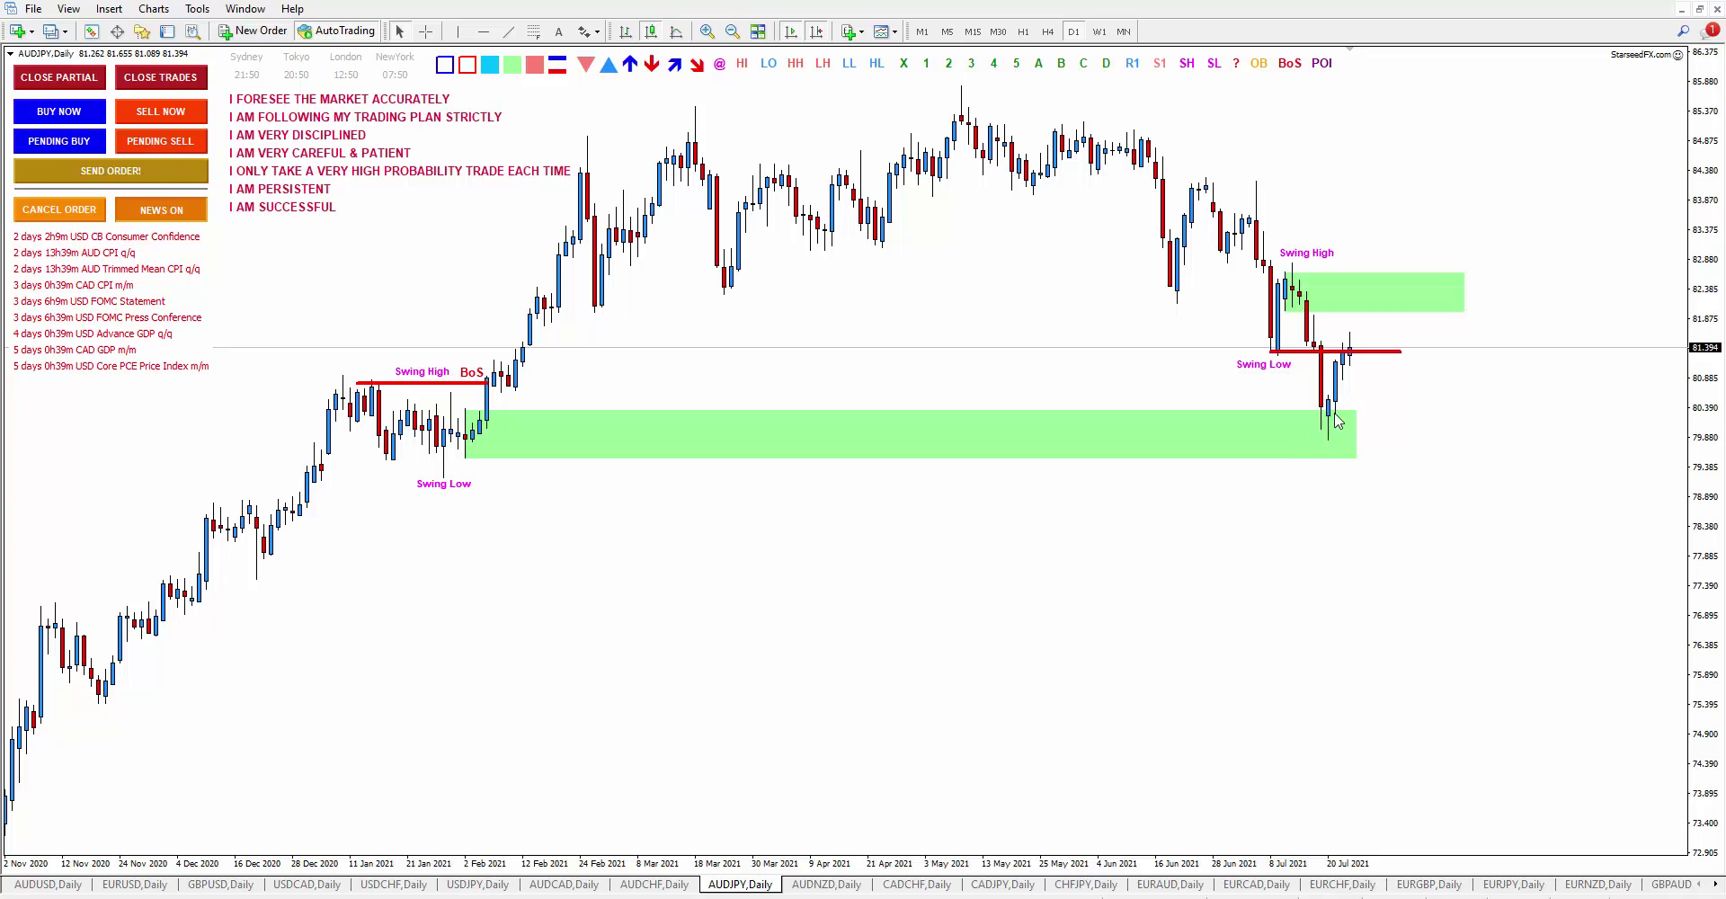
# Step: Label the upper AUDJPY green zone Order Block and place a price label at the July low
pyautogui.moveTo(1340, 304); pyautogui.dragTo(1095, 443)
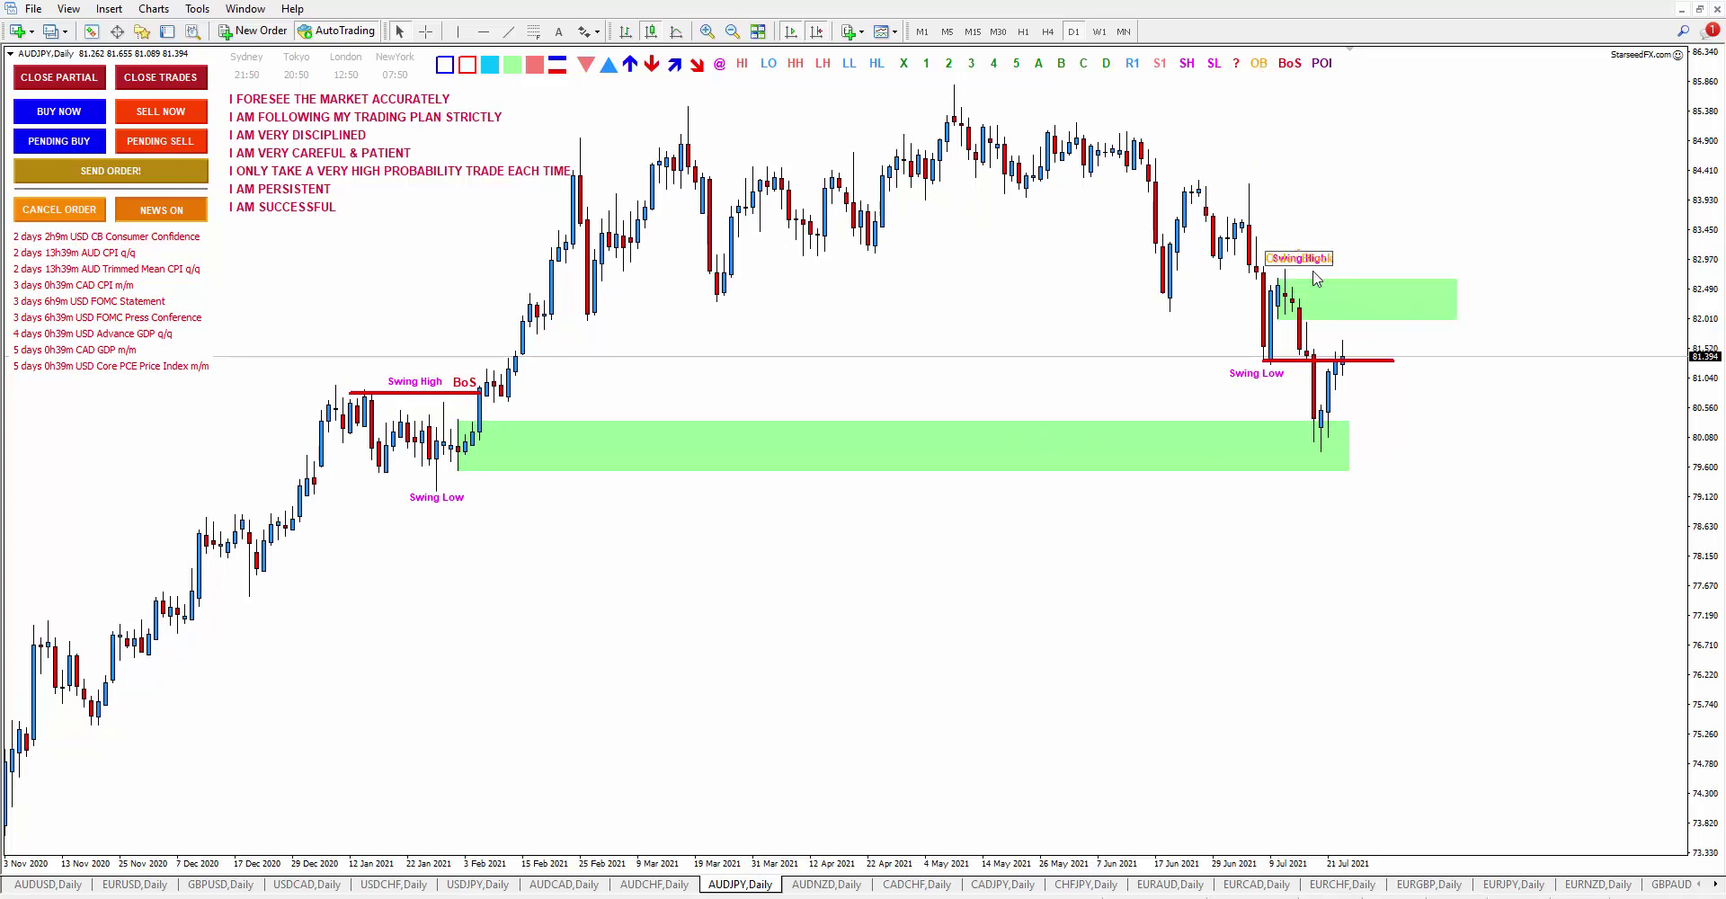
pyautogui.click(1375, 297)
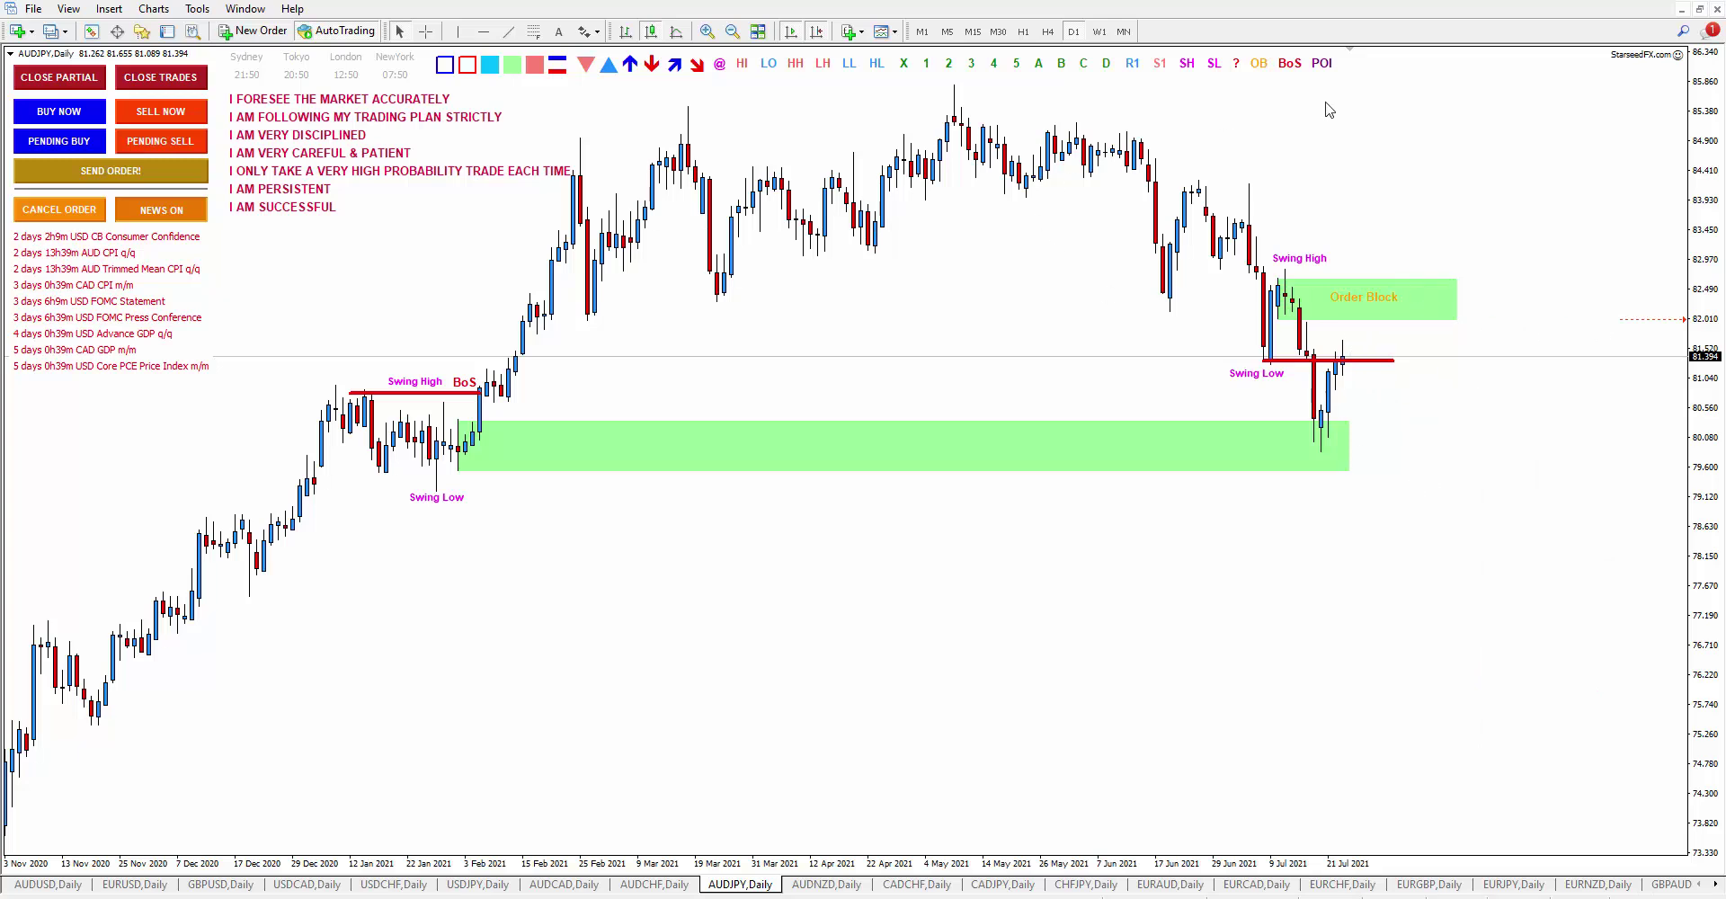
pyautogui.click(719, 70)
pyautogui.moveTo(727, 157); pyautogui.dragTo(1324, 455)
# Step: Switch to the AUDNZD daily chart, draw a red line from the late-May low into July and shade a small green zone above it
pyautogui.click(826, 885)
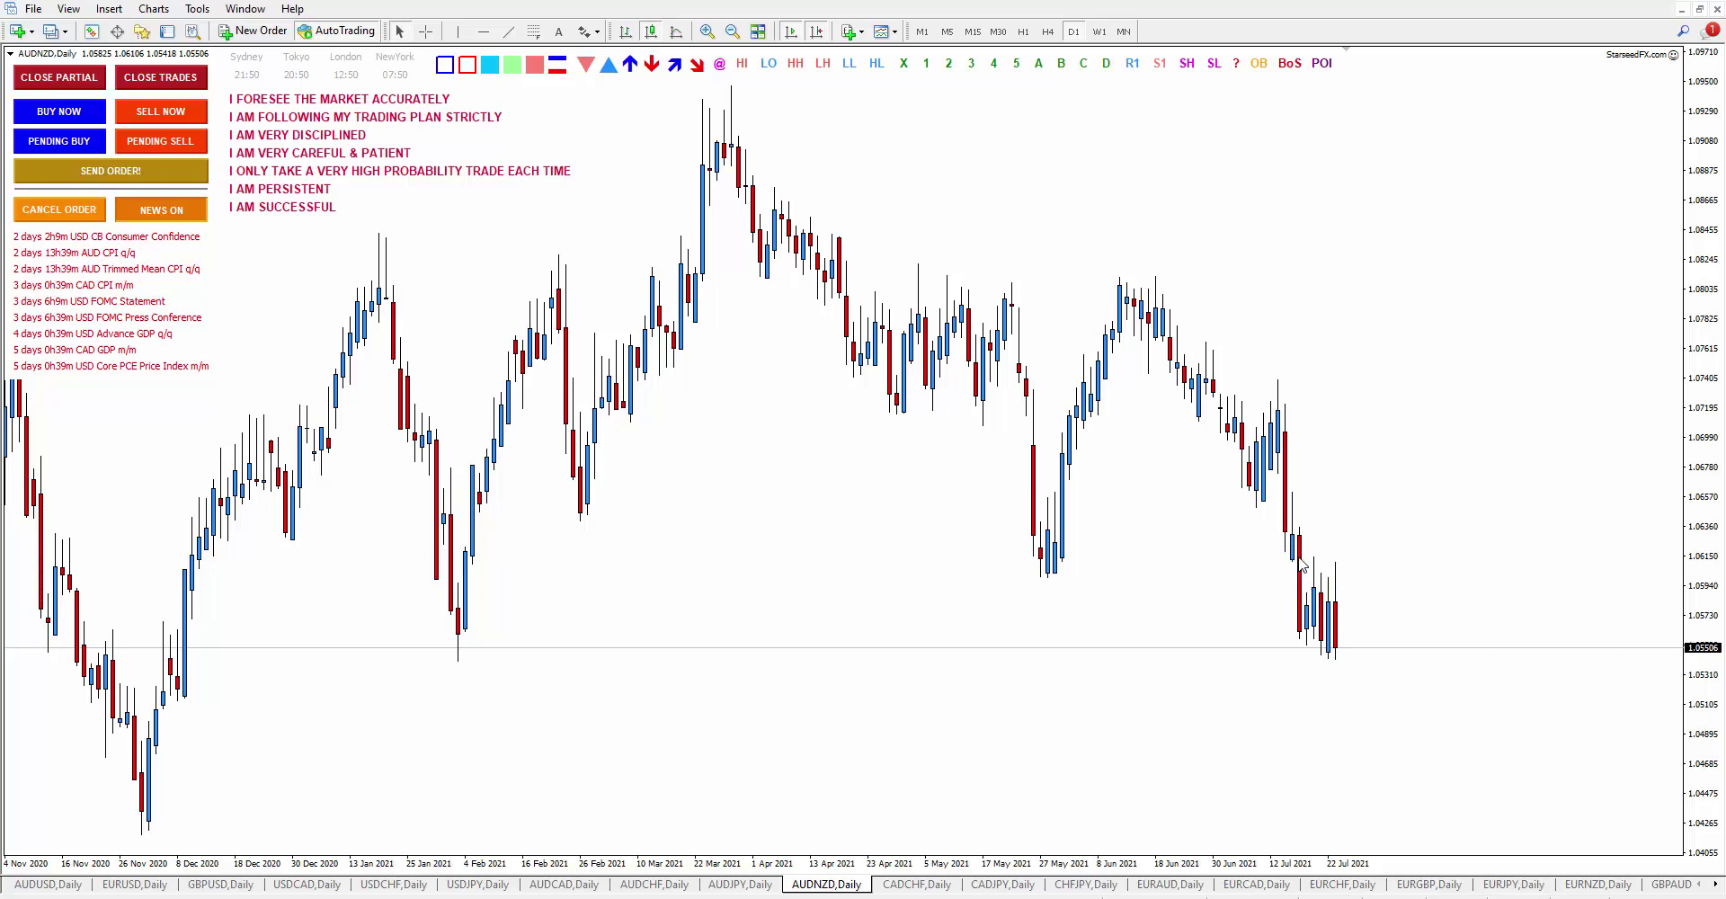
pyautogui.click(558, 71)
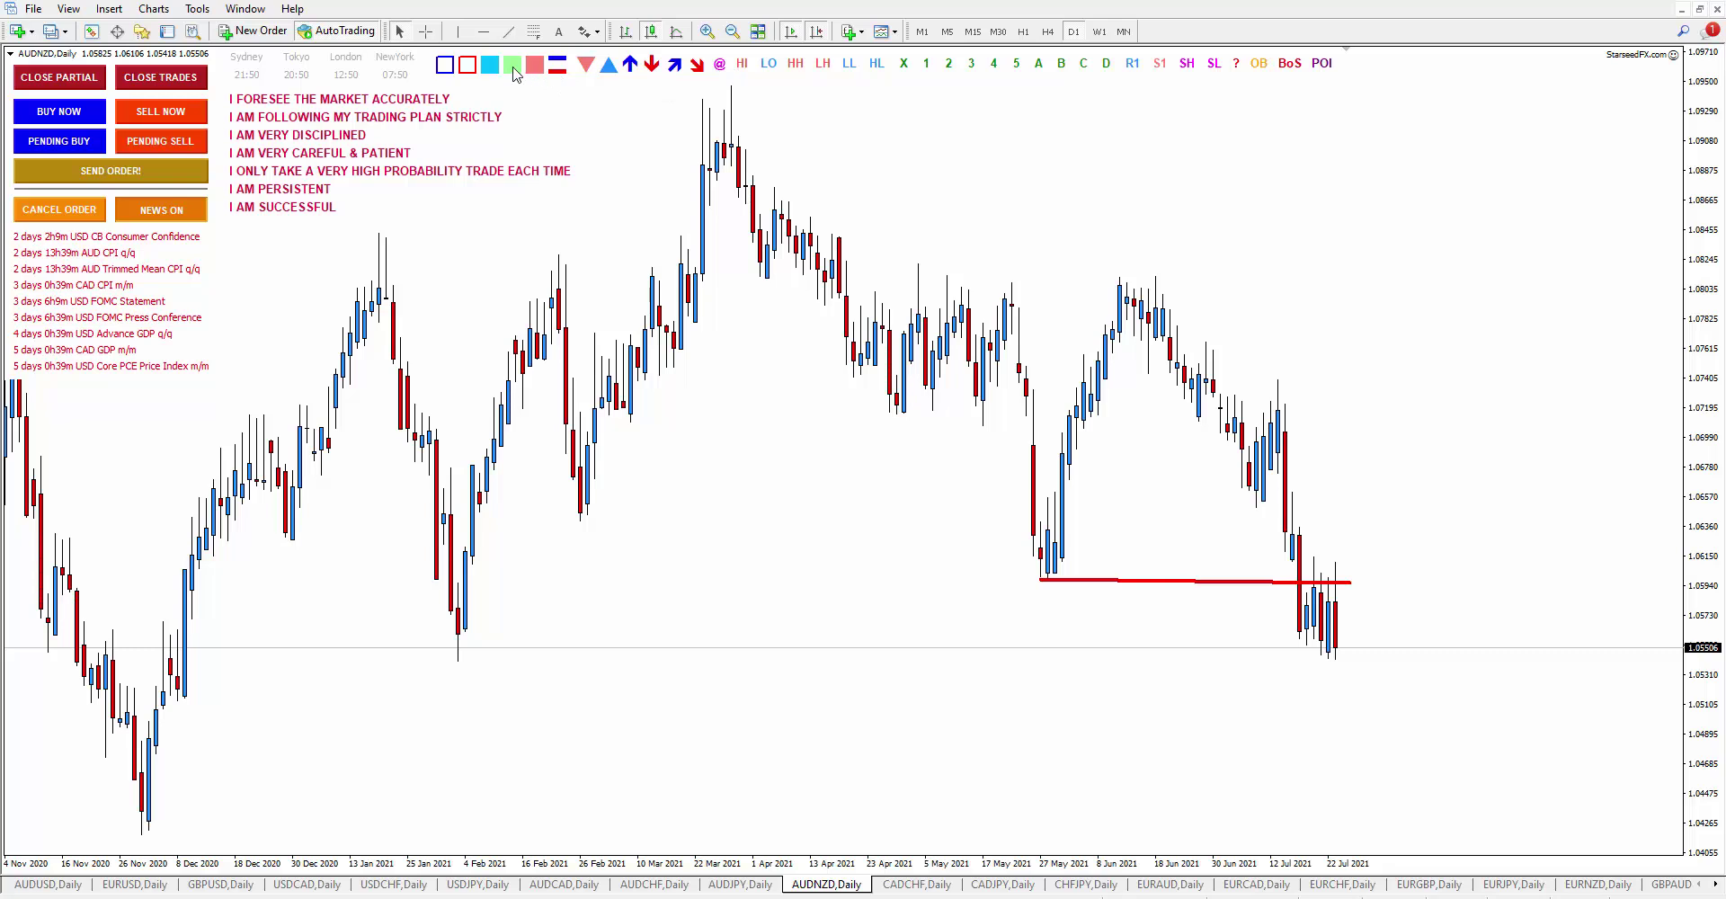
pyautogui.click(513, 66)
pyautogui.moveTo(307, 196); pyautogui.dragTo(1356, 504)
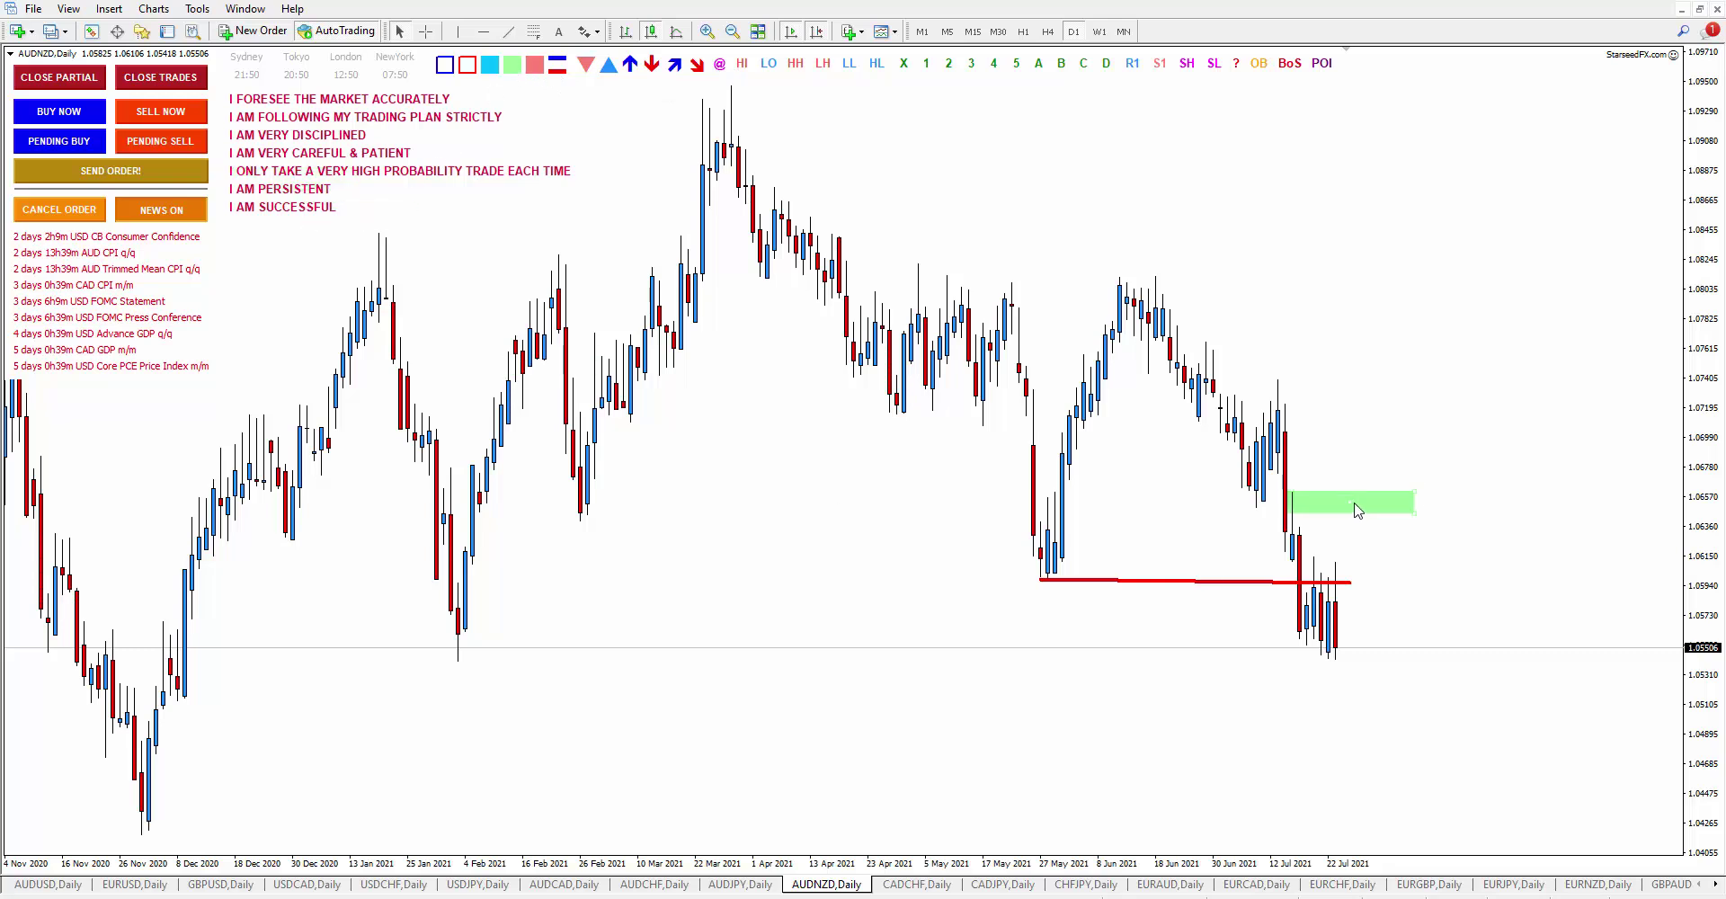
# Step: Add Swing High and Swing Low labels to the AUDNZD June high and May low, and level the red line
pyautogui.click(1184, 69)
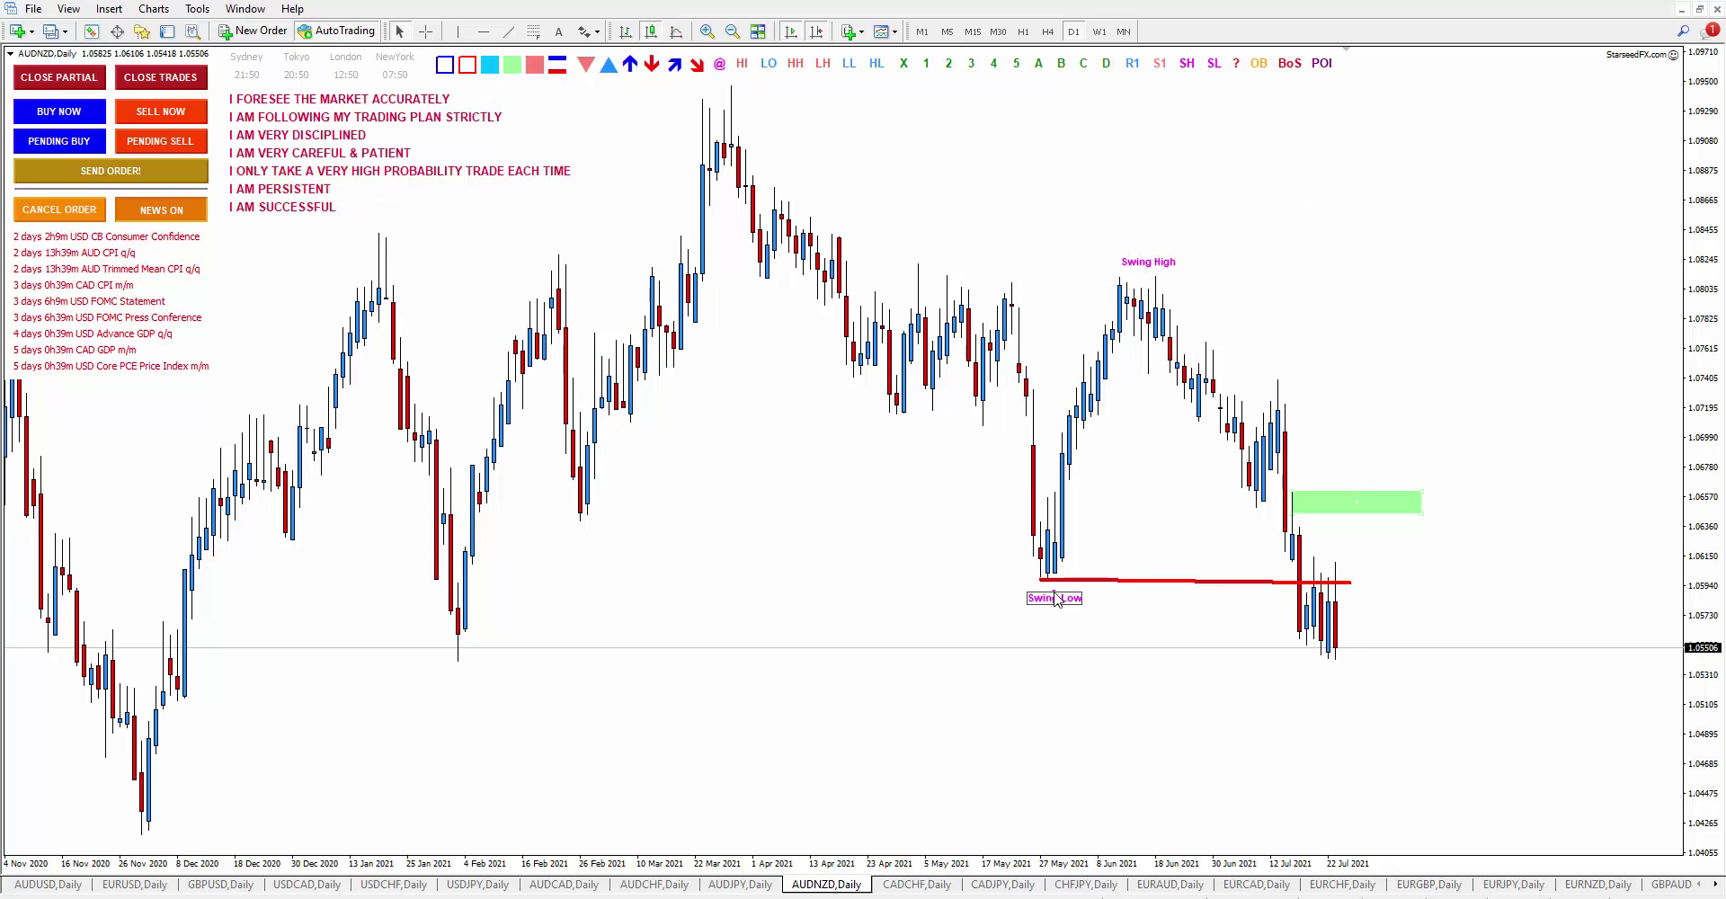
pyautogui.click(1057, 599)
pyautogui.moveTo(1351, 583); pyautogui.dragTo(1356, 583)
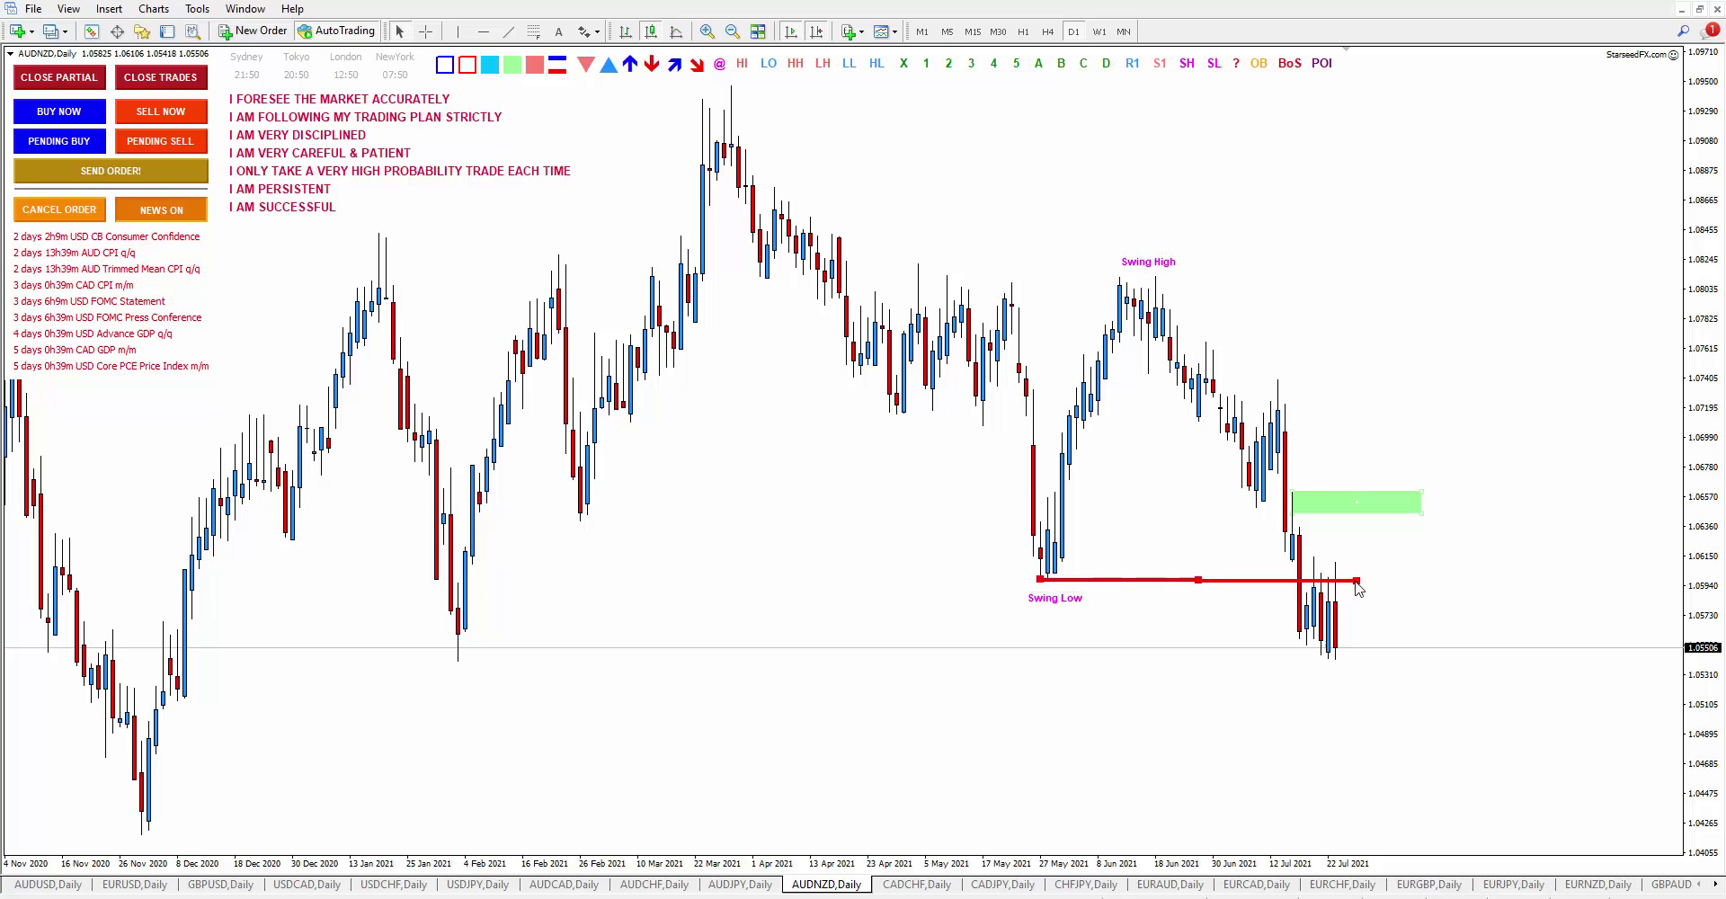
# Step: Extend the AUDNZD green zone down to about 1.0611, and delete the zone
pyautogui.moveTo(1422, 512); pyautogui.dragTo(1448, 561)
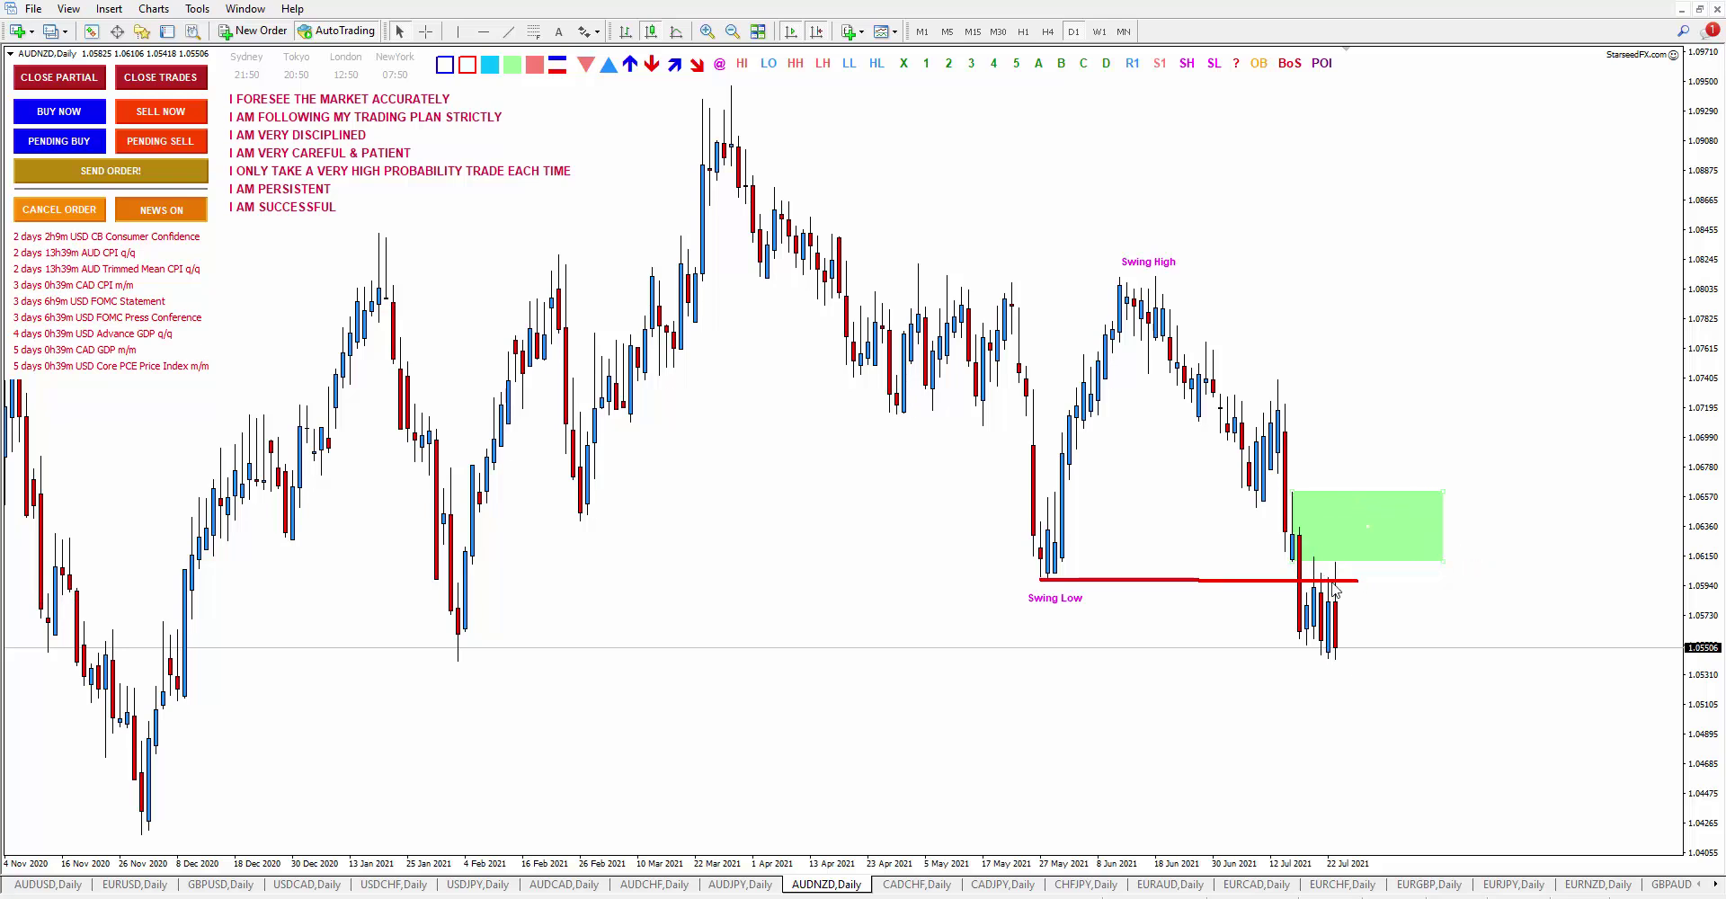
pyautogui.rightClick(1369, 522)
pyautogui.click(1412, 586)
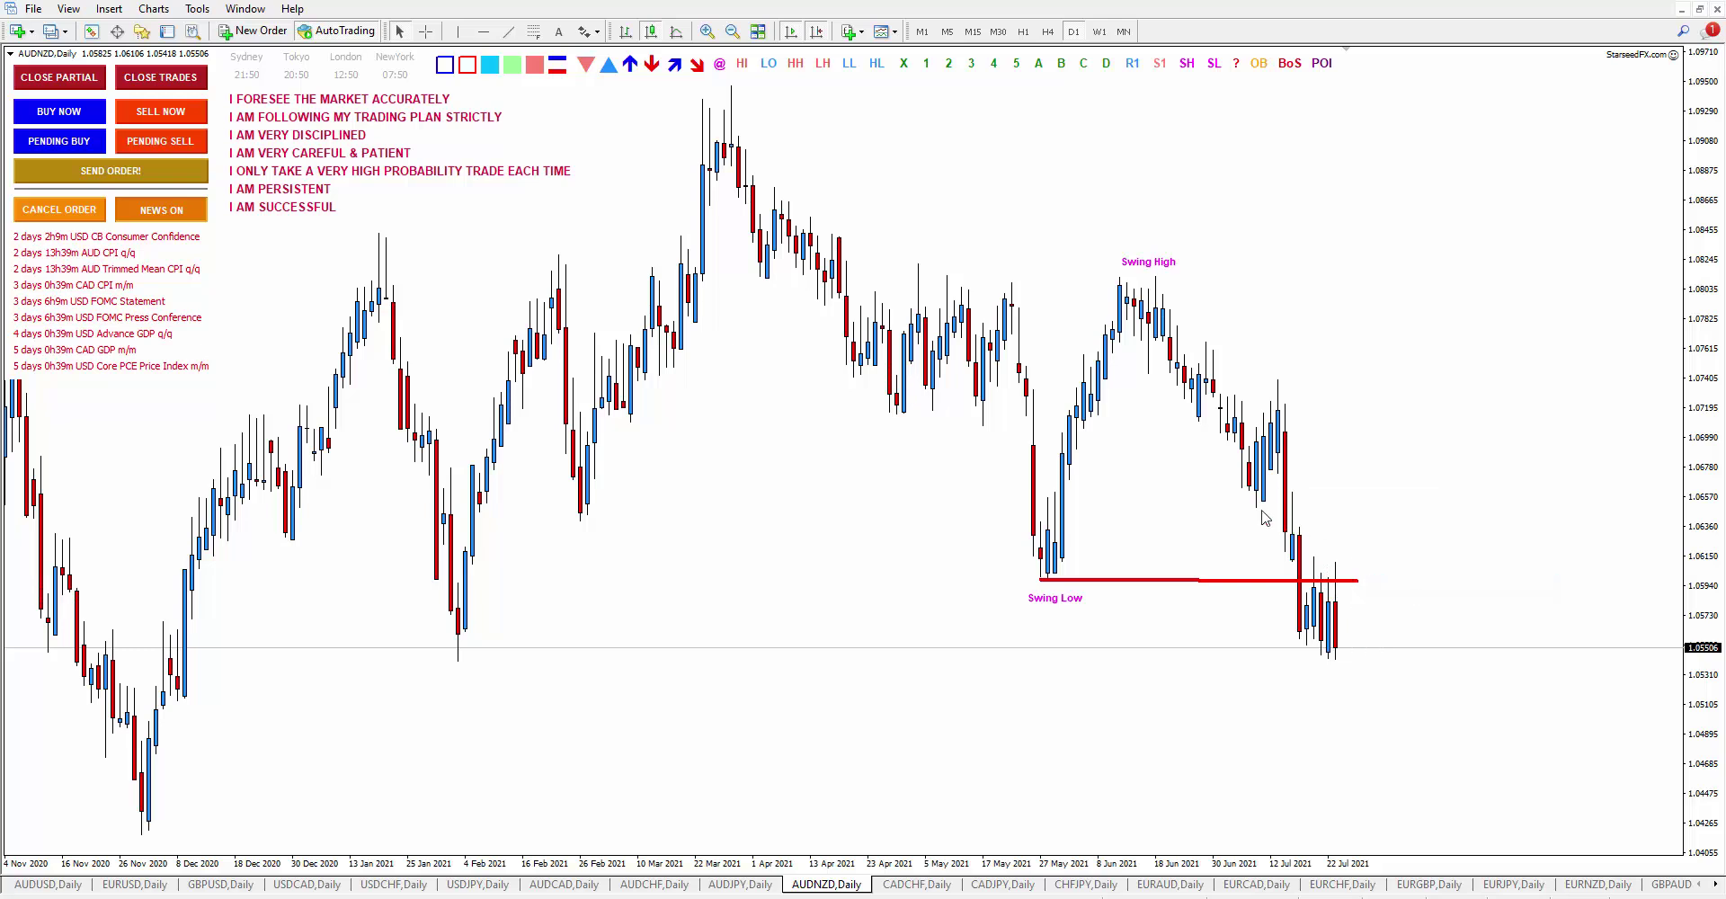
# Step: Draw a red break line at the July low near 1.0650 and shade the order block above it from about 1.0675 to 1.0740
pyautogui.click(555, 70)
pyautogui.moveTo(292, 190); pyautogui.dragTo(1323, 508)
pyautogui.moveTo(1277, 379); pyautogui.dragTo(1450, 470)
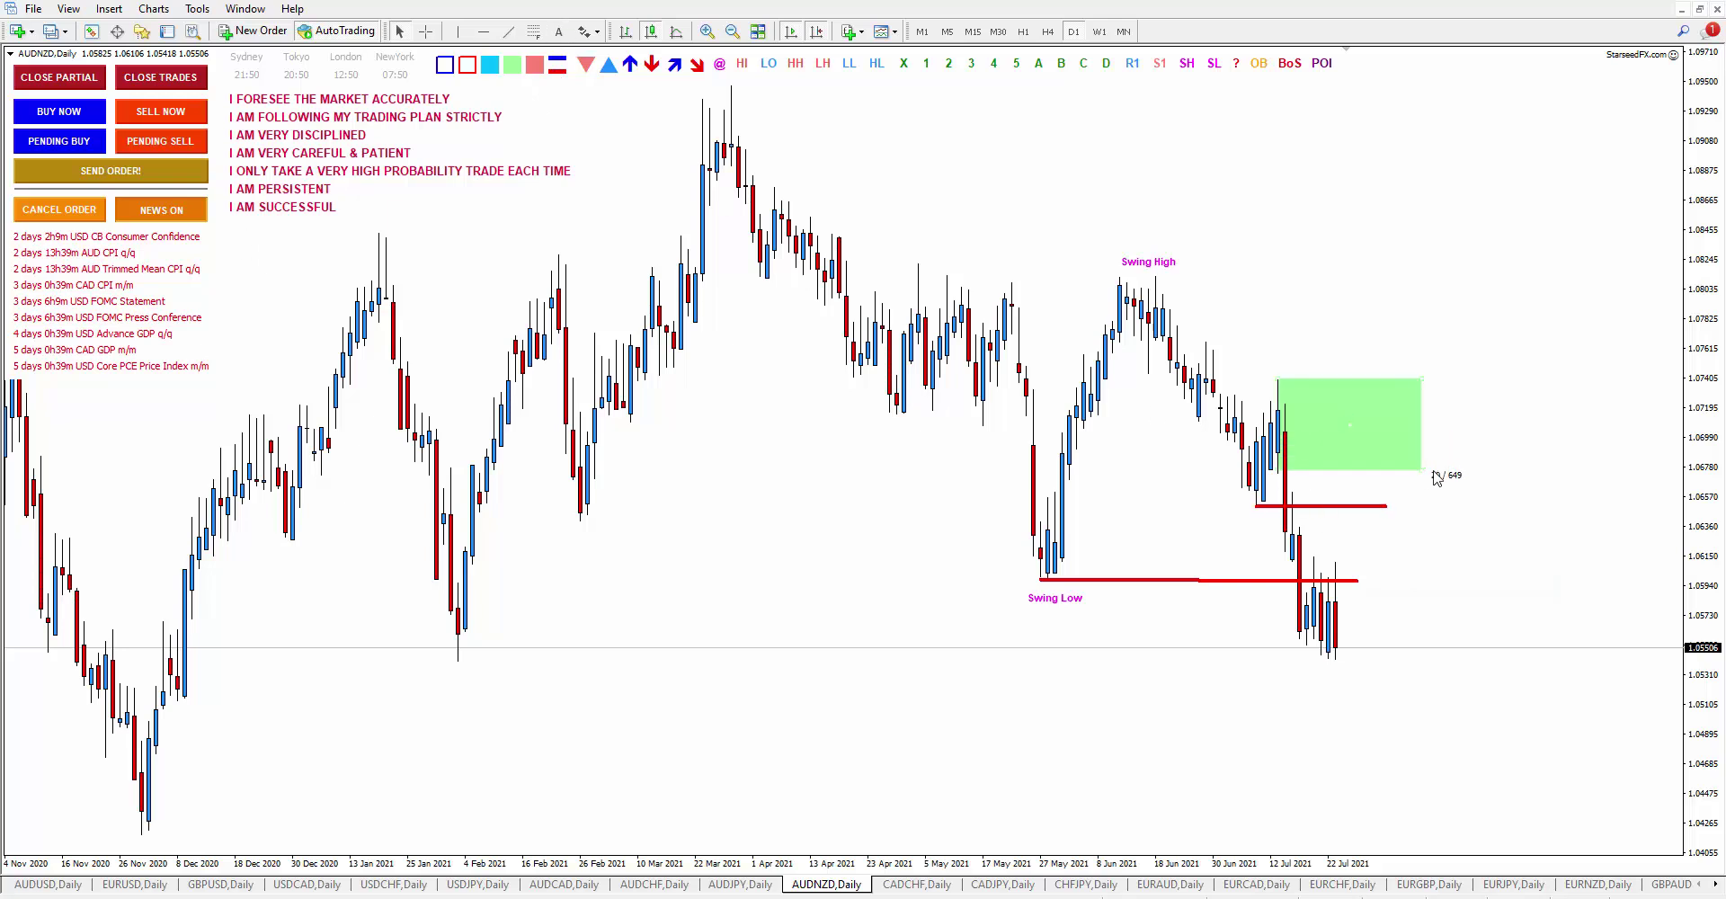
pyautogui.doubleClick(1450, 471)
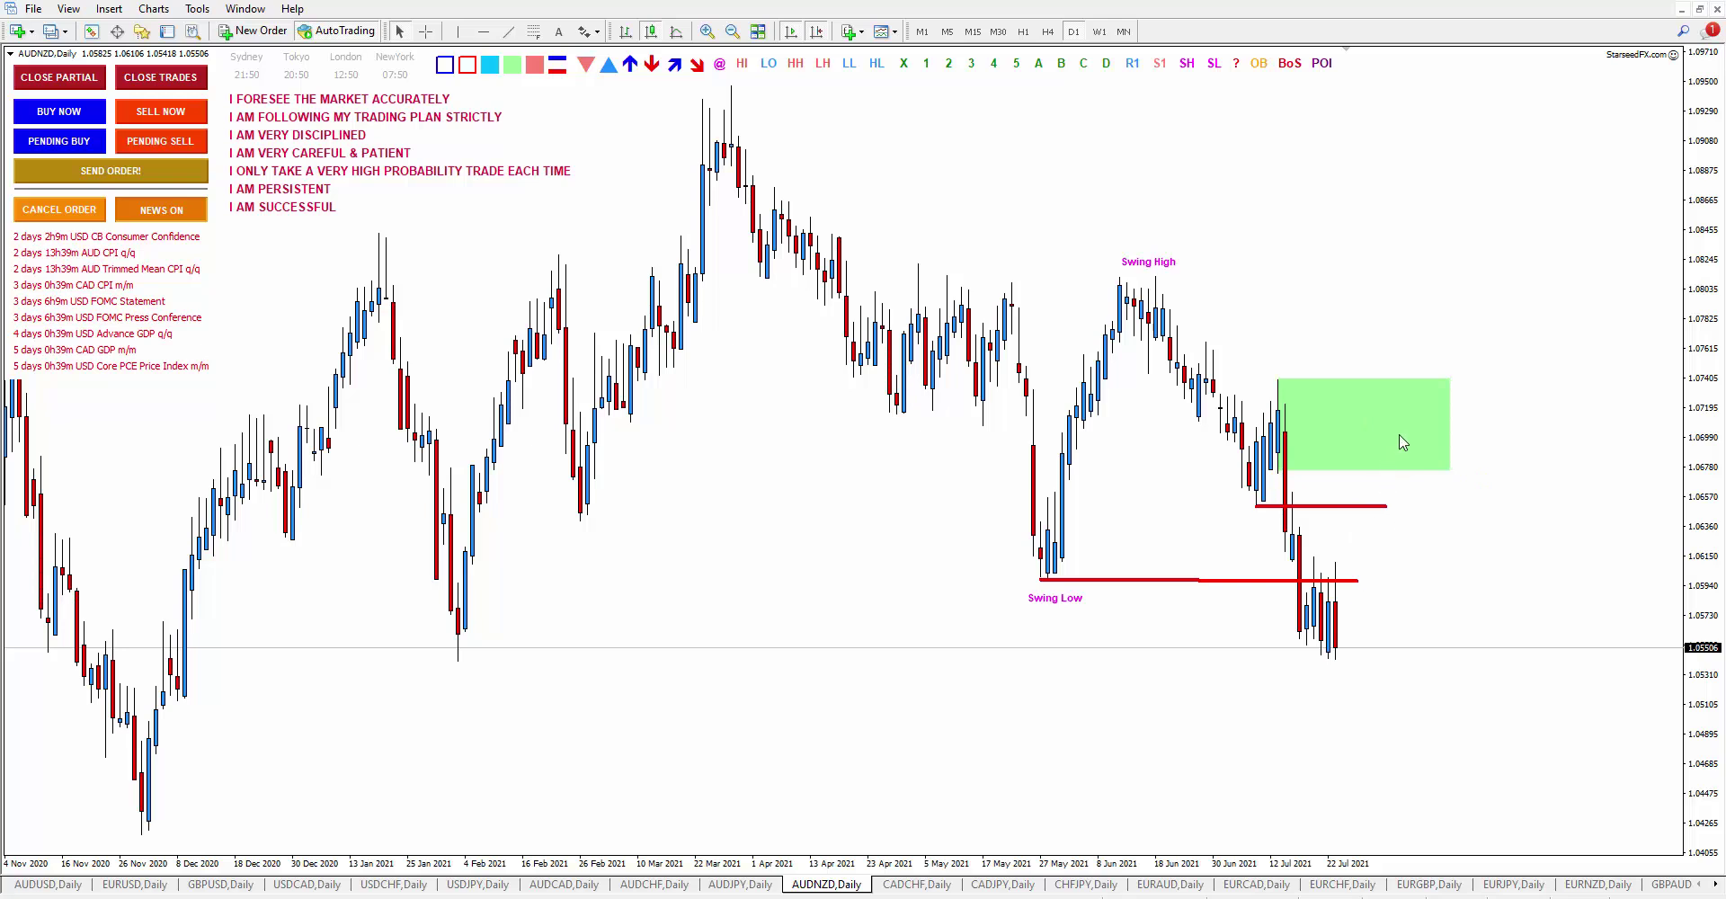
# Step: Label the AUDNZD green zone Order Block and place a price label of 1.05422 at the latest low
pyautogui.press('o')
pyautogui.click(1345, 665)
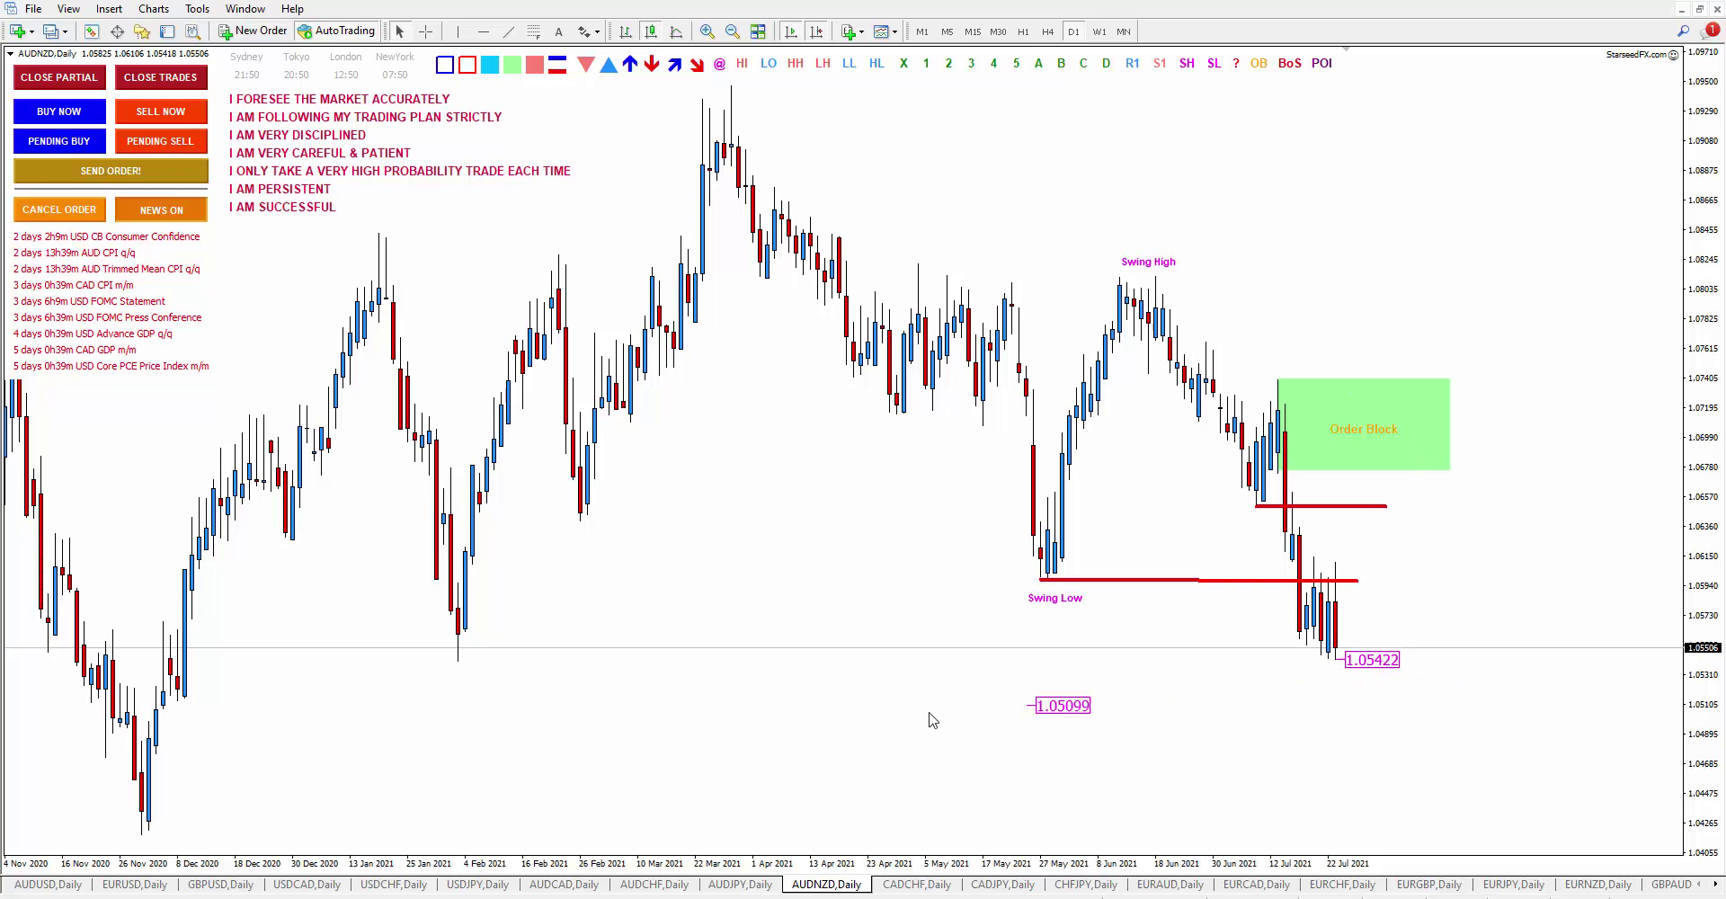
# Step: Place AUDNZD price labels of 1.05397 and 1.04192 at the early-February and late-November lows, and shade a second green zone from about 1.0612 to 1.0658
pyautogui.click(458, 676)
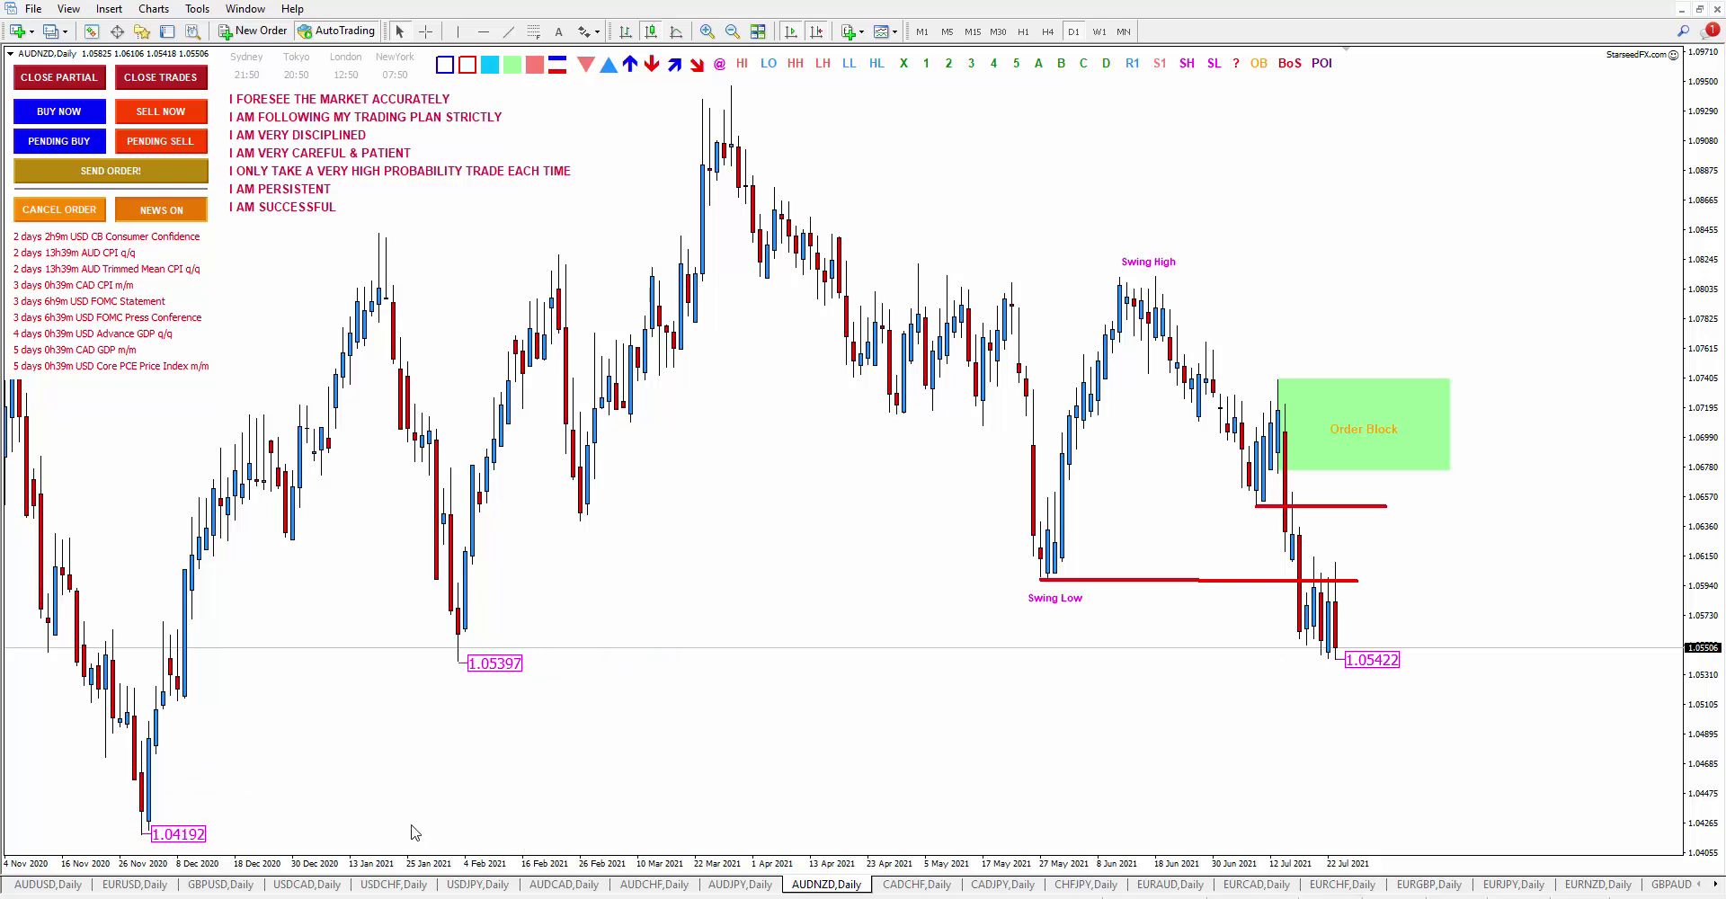
pyautogui.click(507, 68)
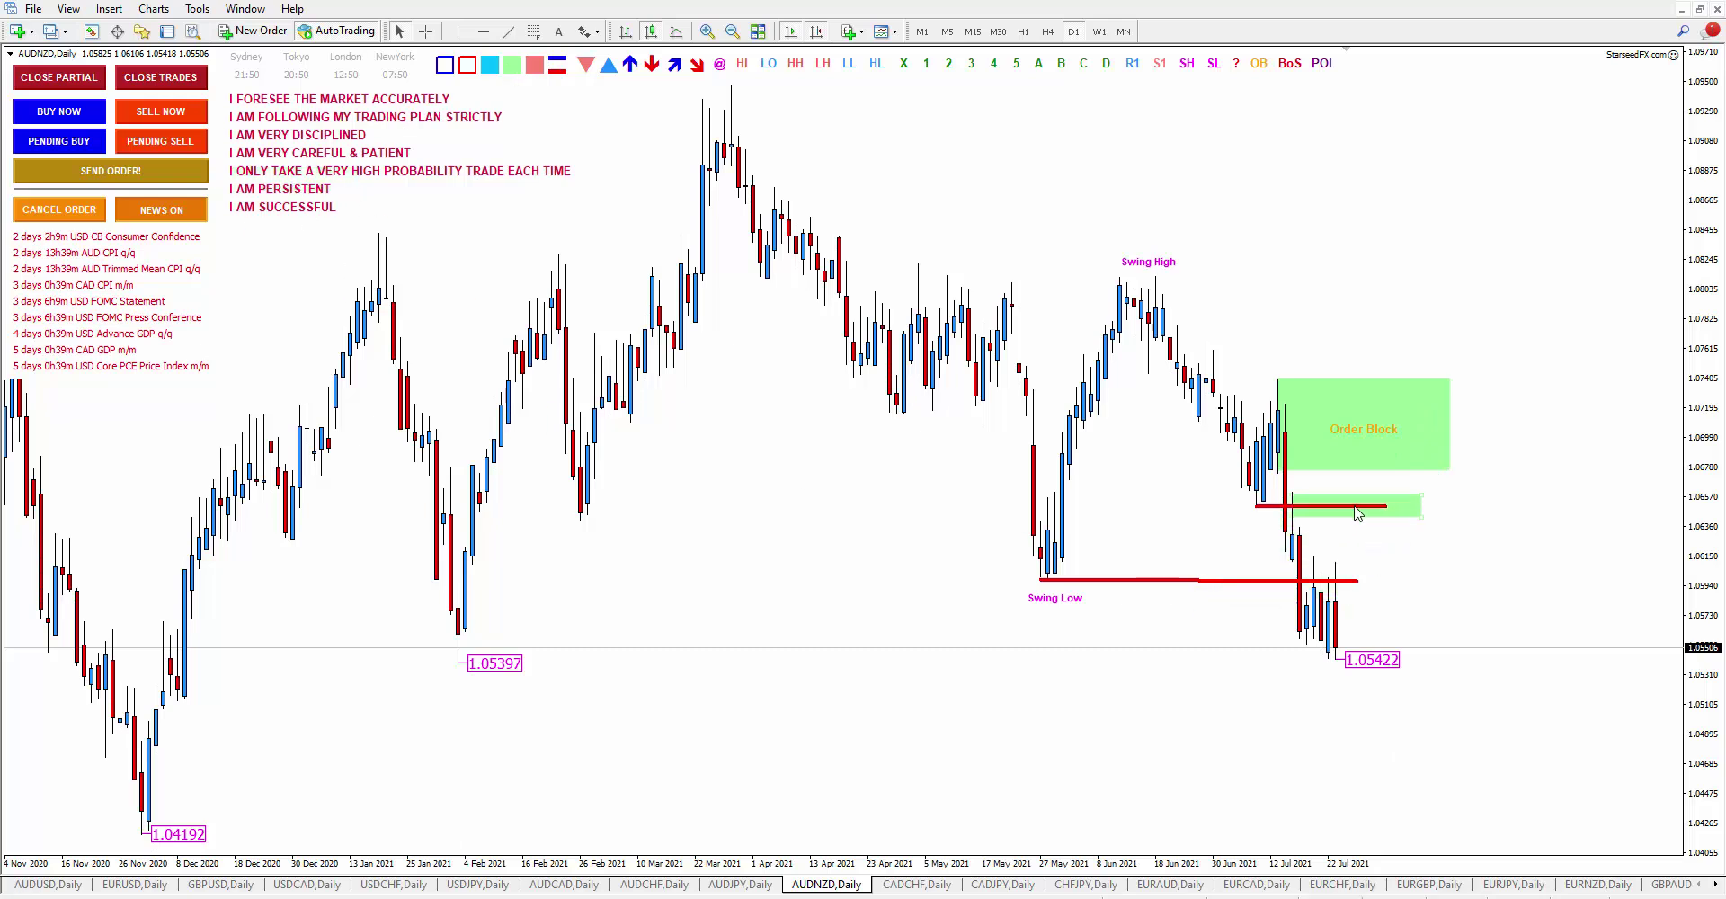
pyautogui.moveTo(1419, 521); pyautogui.dragTo(1446, 565)
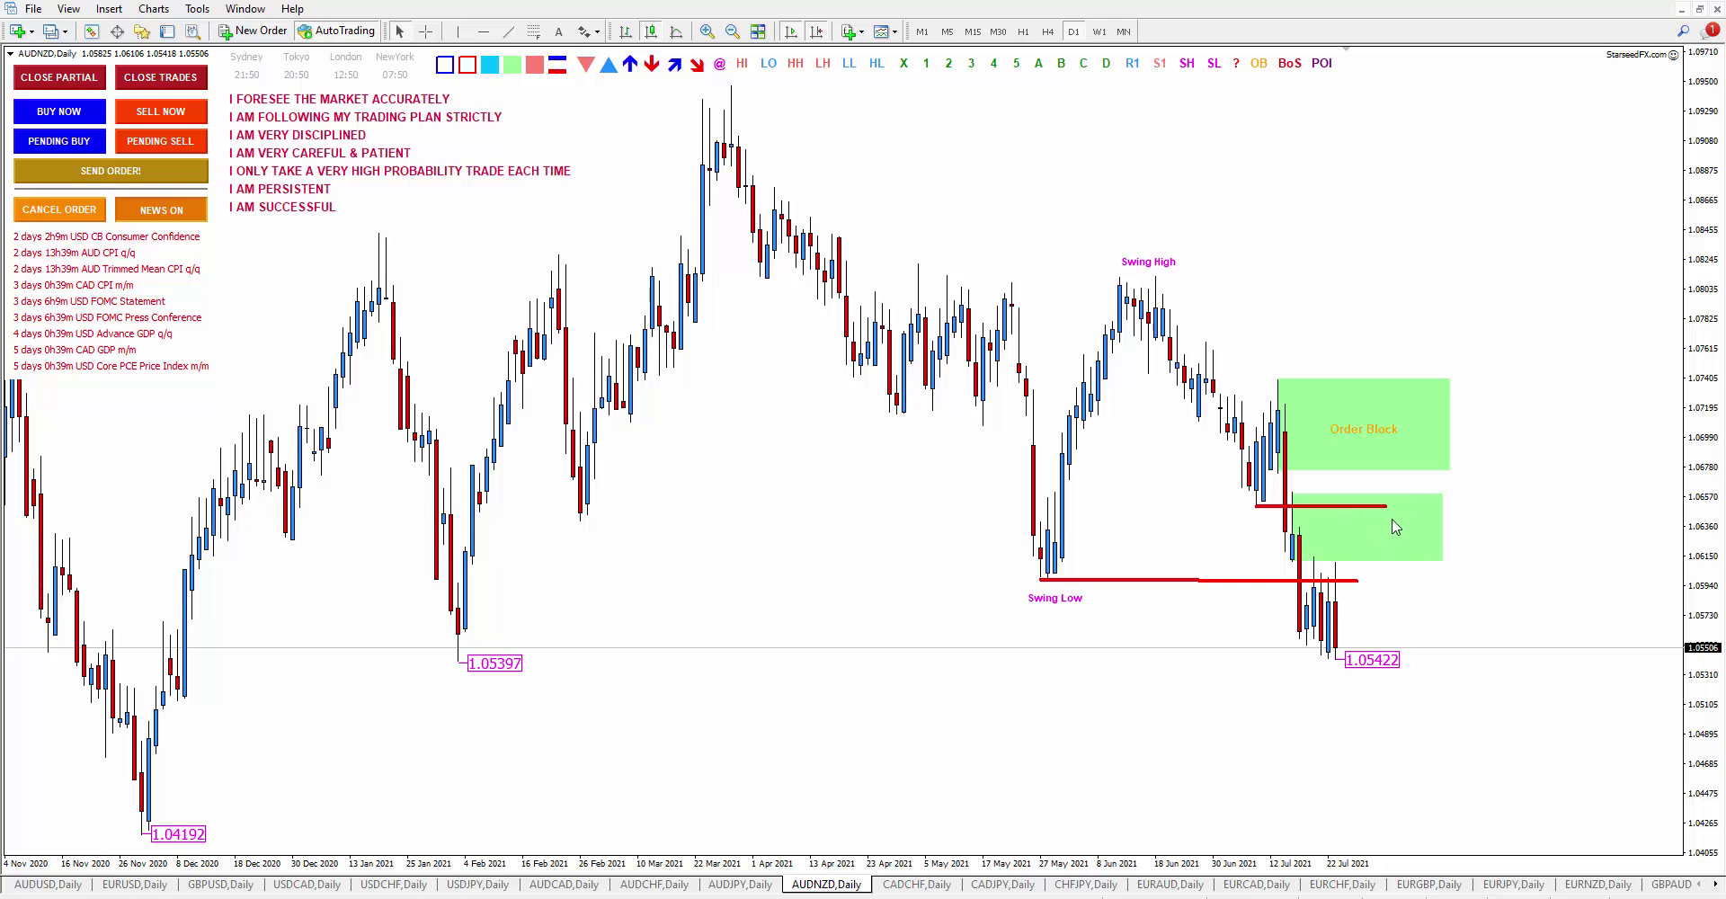
# Step: Draw a descending trendline from the AUDNZD March high across the June swing high, and label the lower green zone Order Block
pyautogui.moveTo(1711, 447); pyautogui.dragTo(1705, 452)
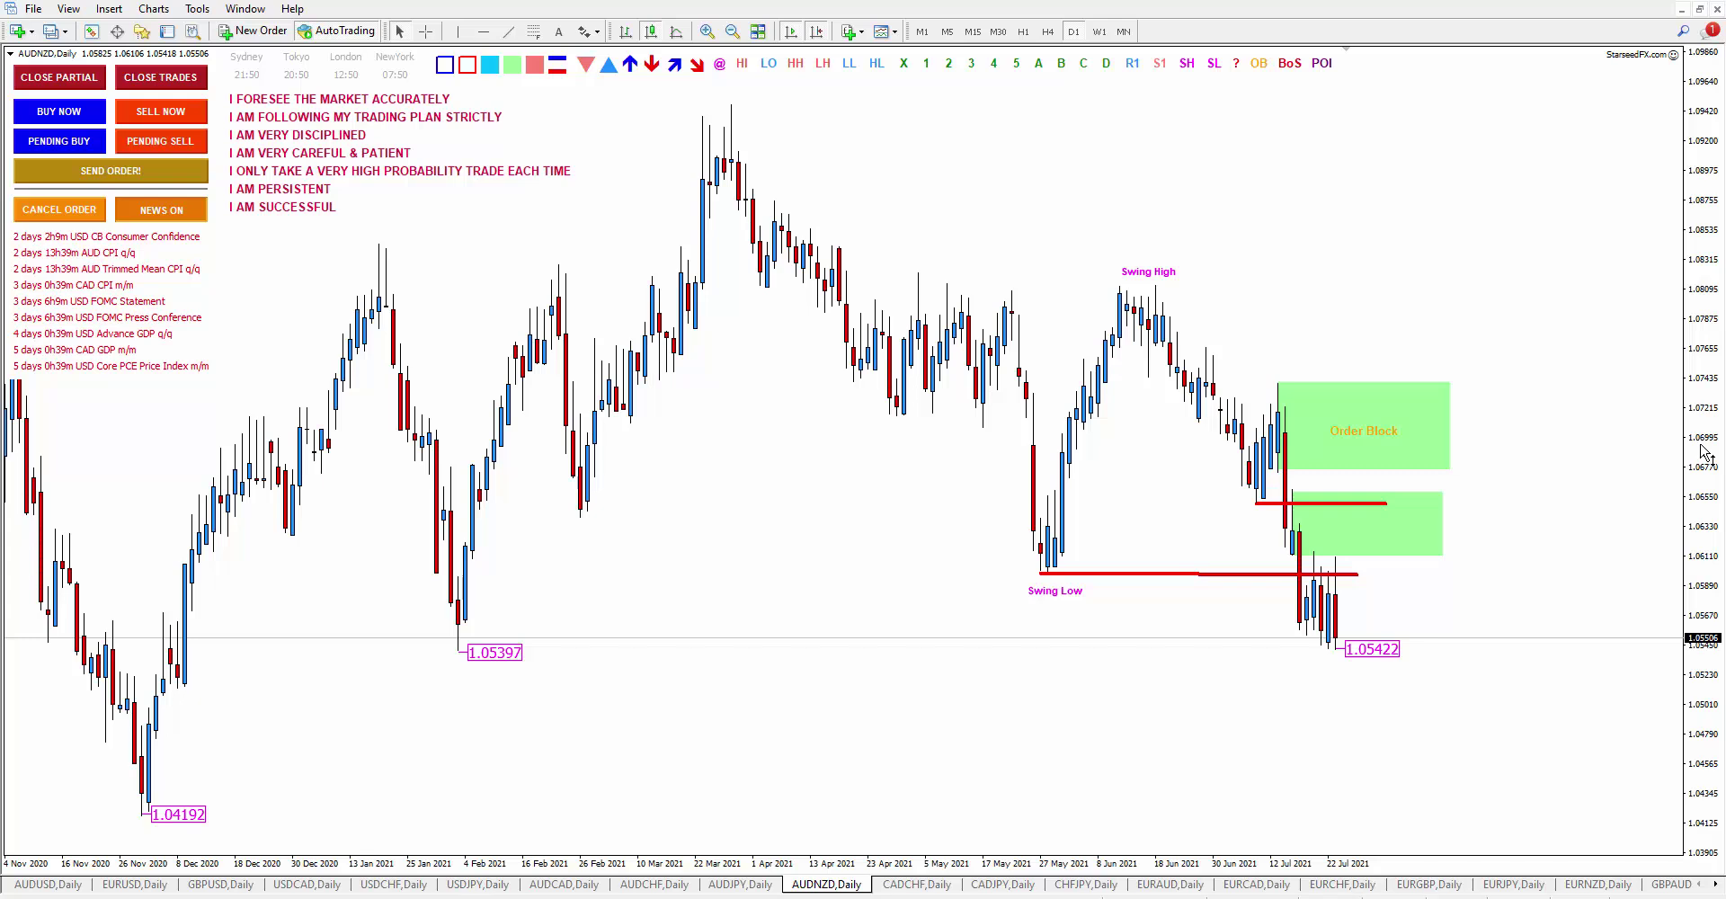
pyautogui.moveTo(1706, 459); pyautogui.dragTo(1705, 484)
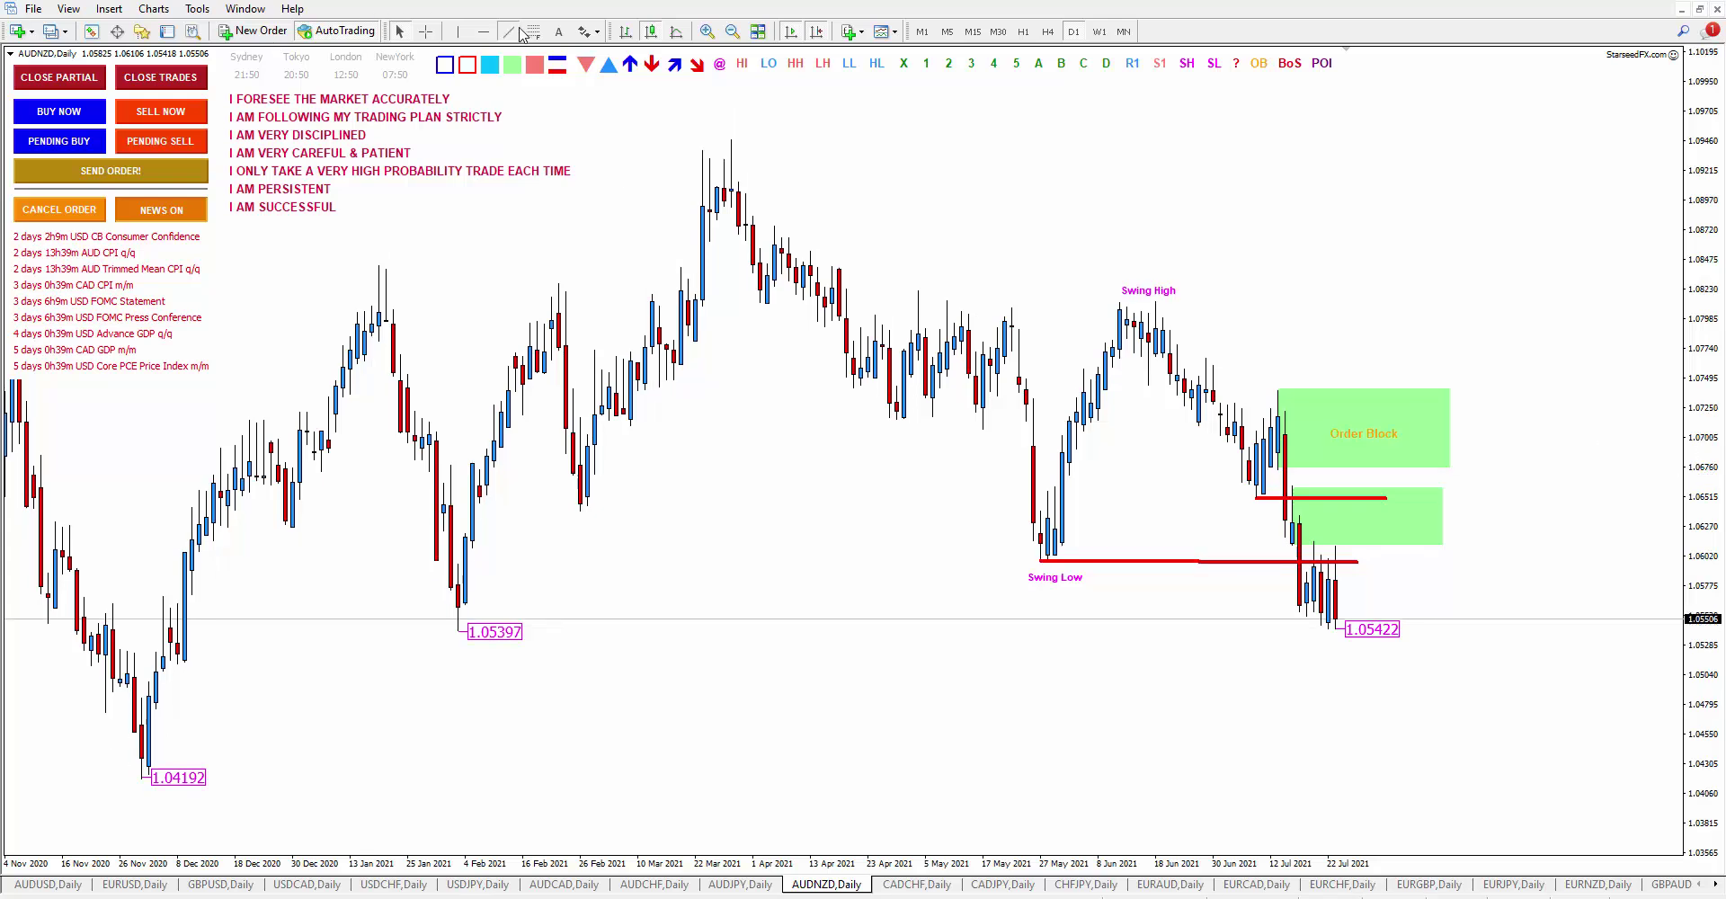
pyautogui.moveTo(726, 128); pyautogui.dragTo(1593, 484)
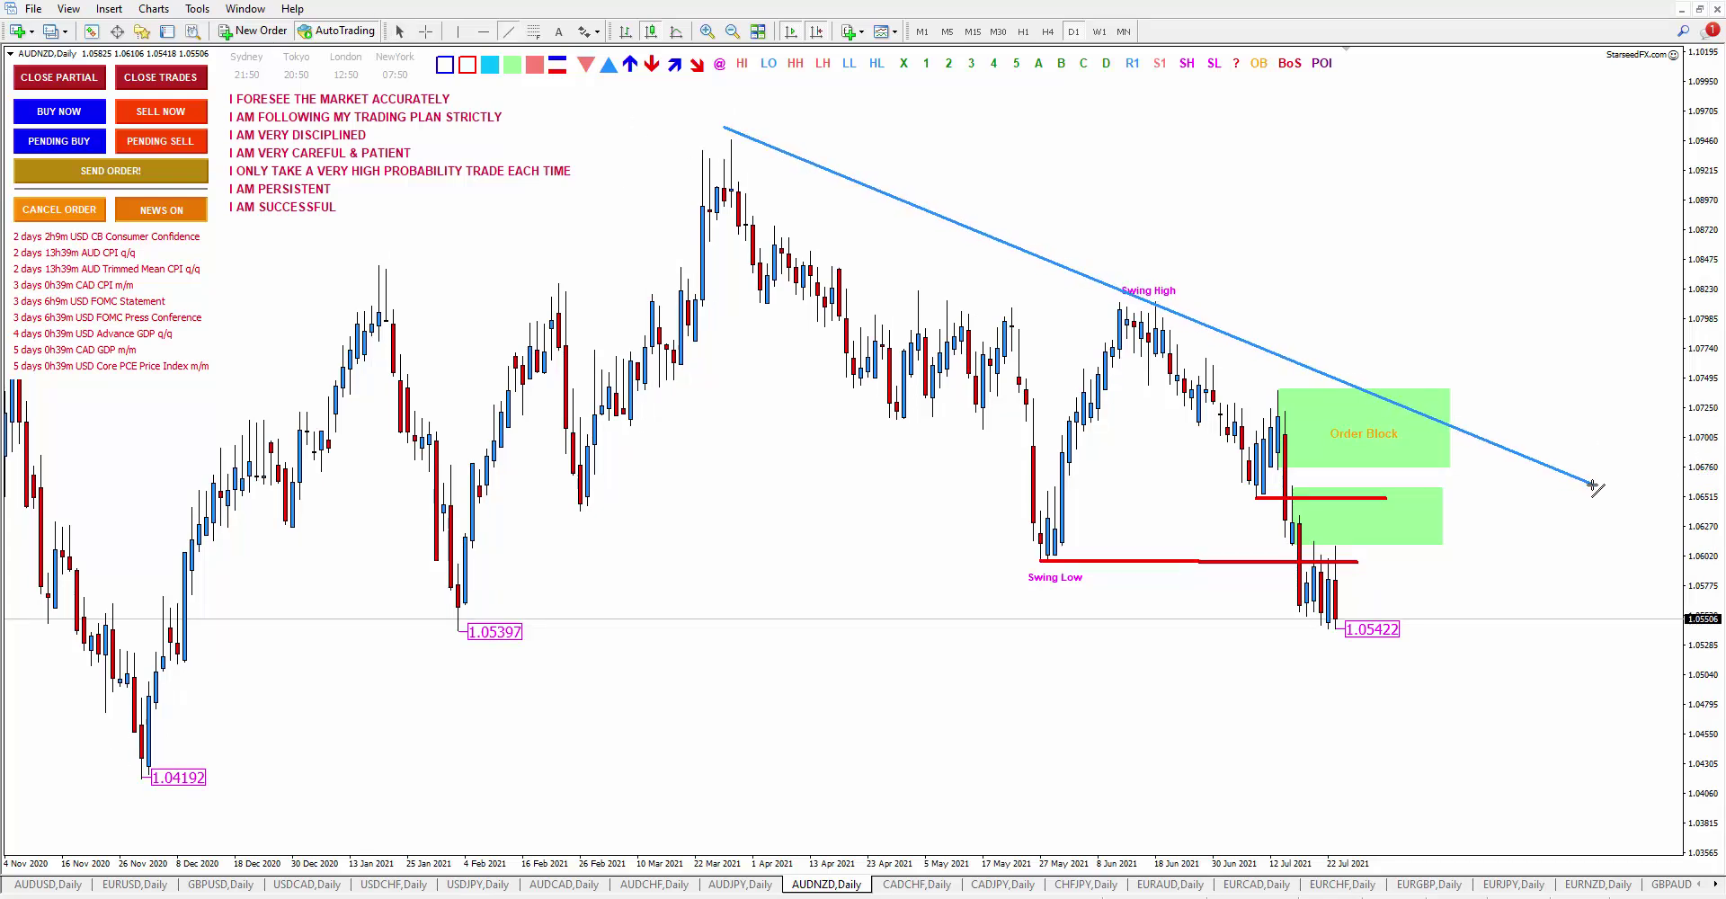
pyautogui.moveTo(1550, 585); pyautogui.dragTo(1451, 588)
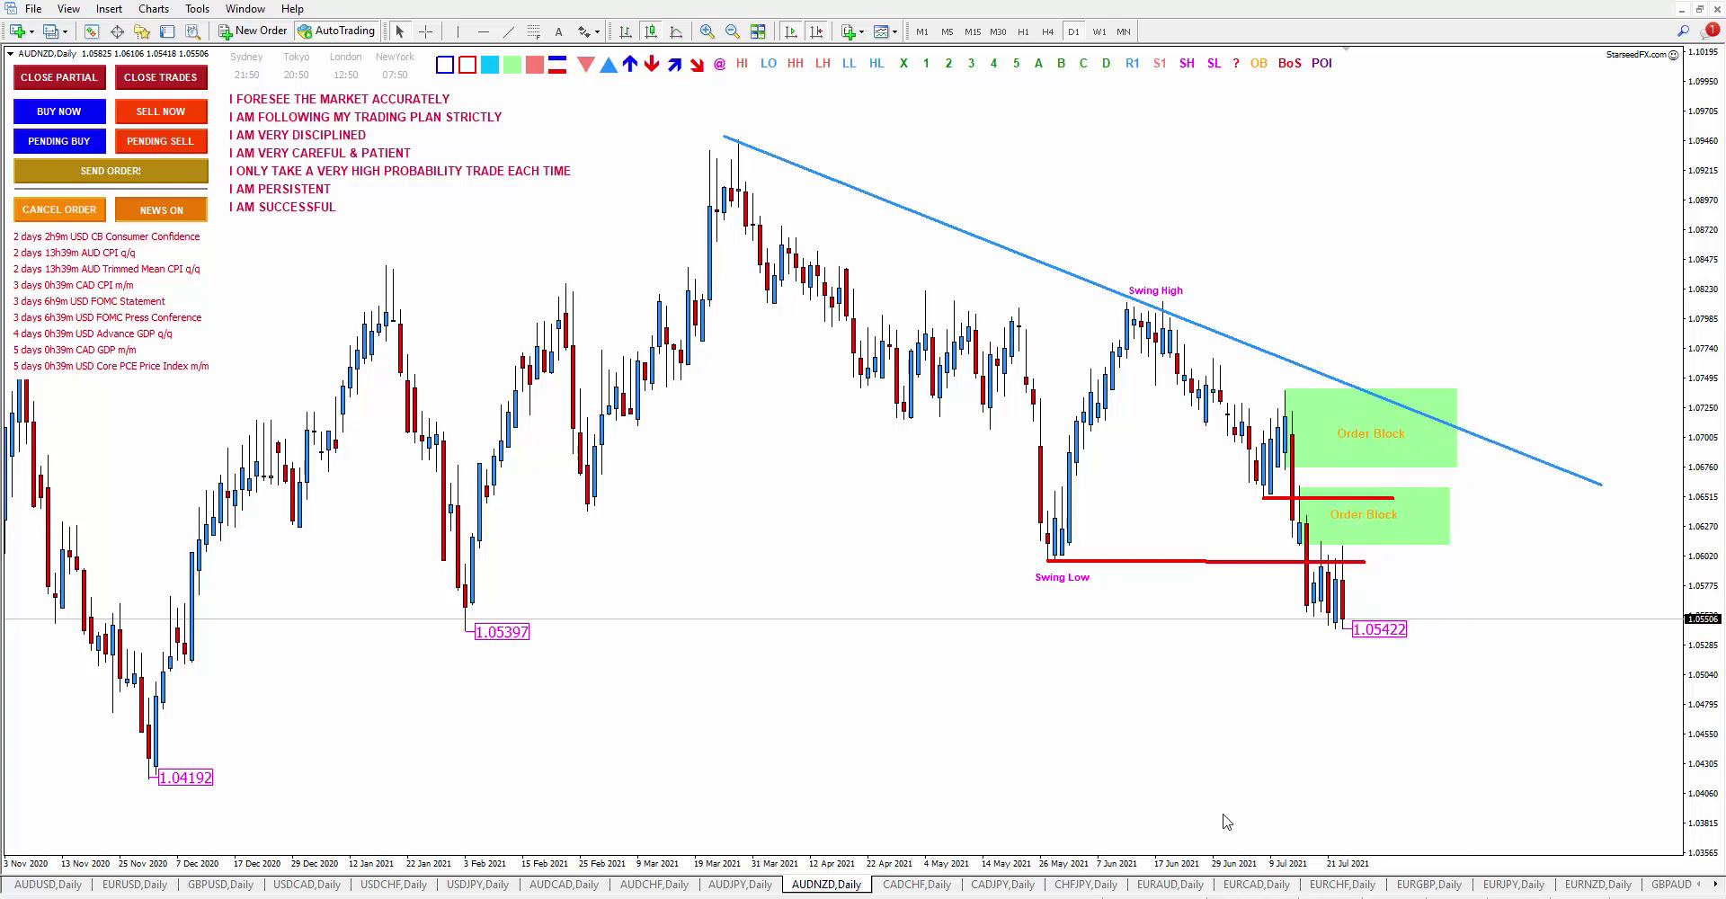
# Step: Switch to the CADCHF daily chart and add Swing High and Swing Low labels at the late-June high and mid-June low
pyautogui.click(915, 886)
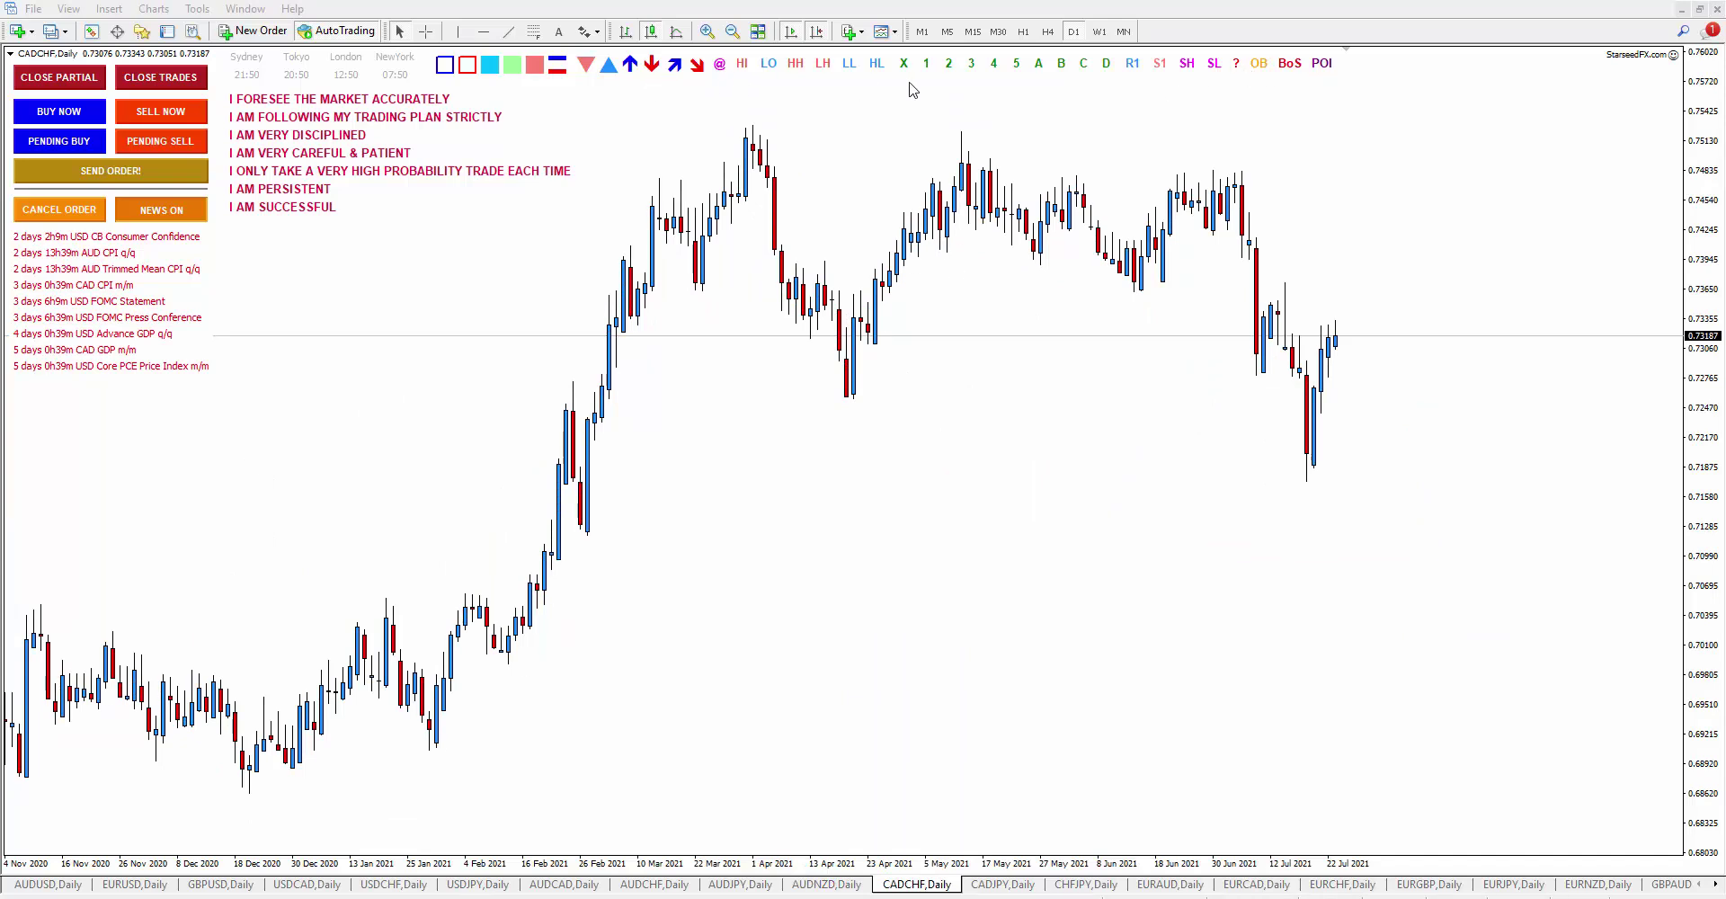
pyautogui.click(1189, 66)
pyautogui.click(1219, 71)
pyautogui.moveTo(1193, 159); pyautogui.dragTo(1130, 315)
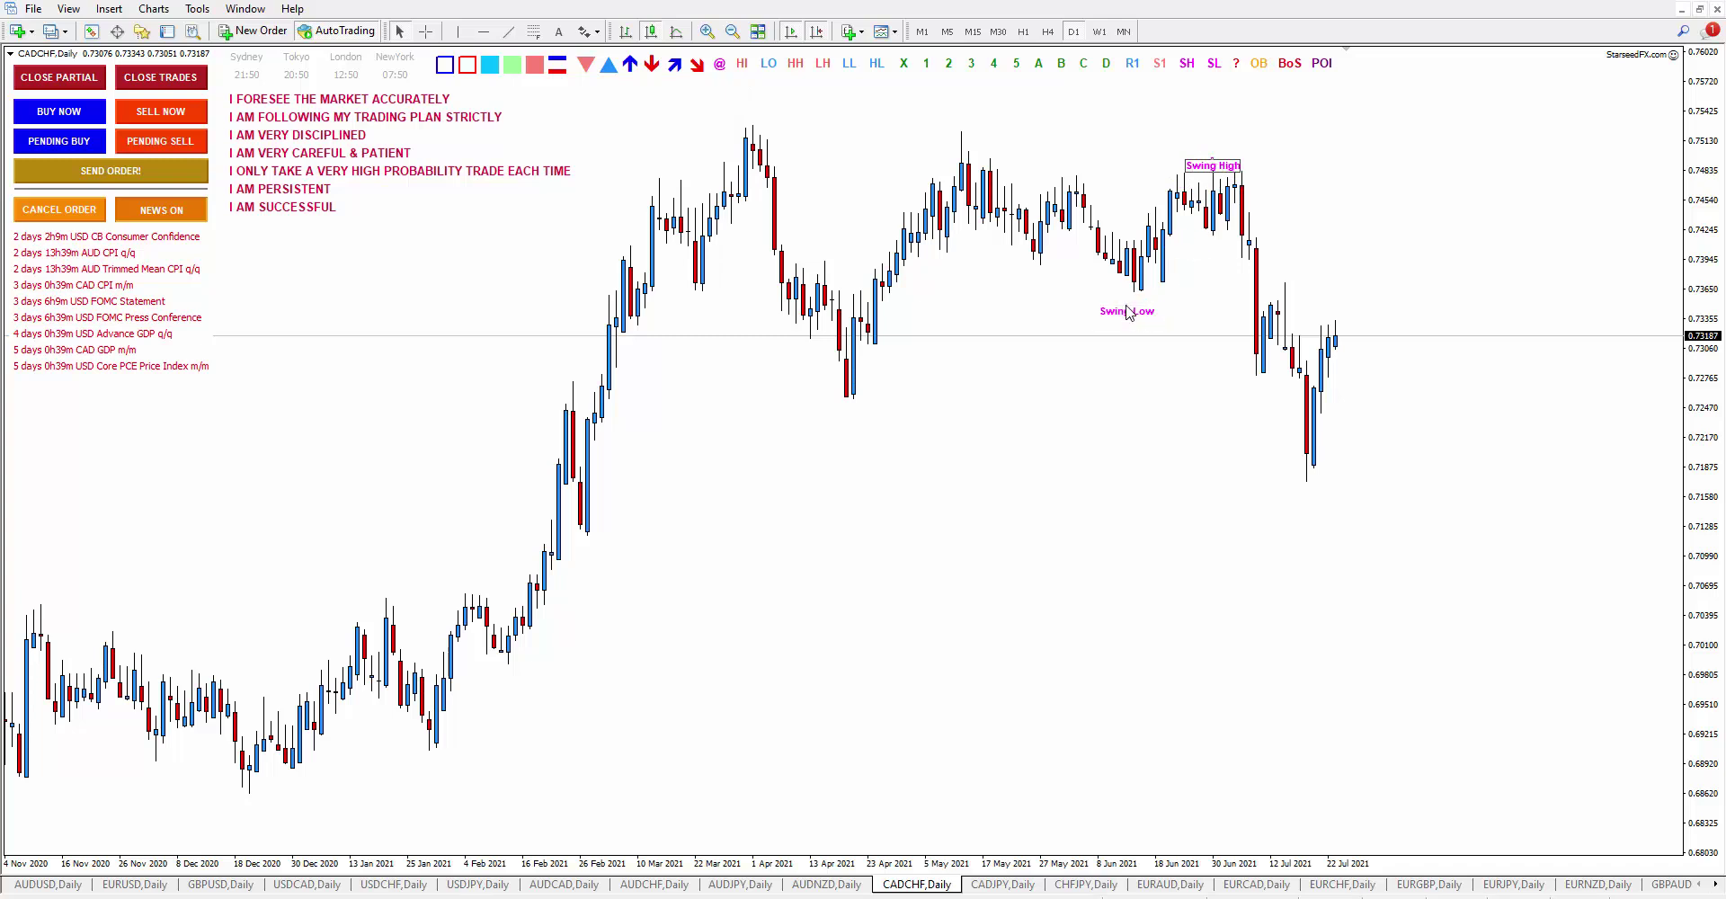
pyautogui.doubleClick(1130, 314)
# Step: Draw a red break line at the CADCHF swing low near 0.7364 and shade a green zone from about 0.7396 to 0.7441
pyautogui.click(560, 73)
pyautogui.moveTo(295, 190); pyautogui.dragTo(1201, 291)
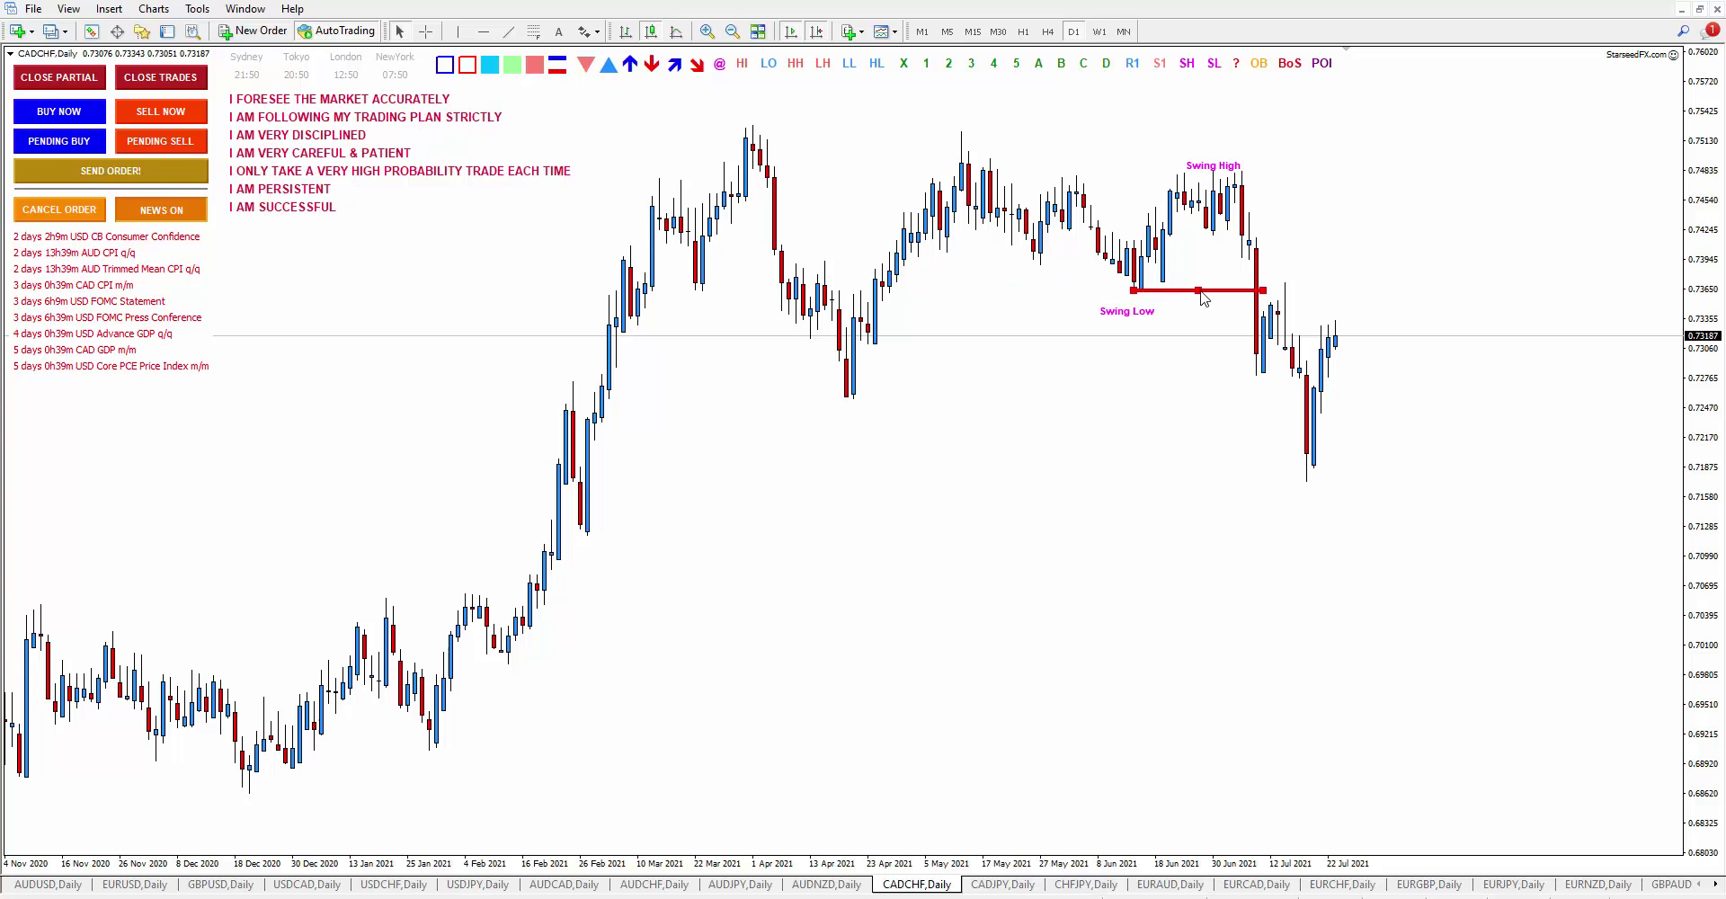
pyautogui.click(509, 72)
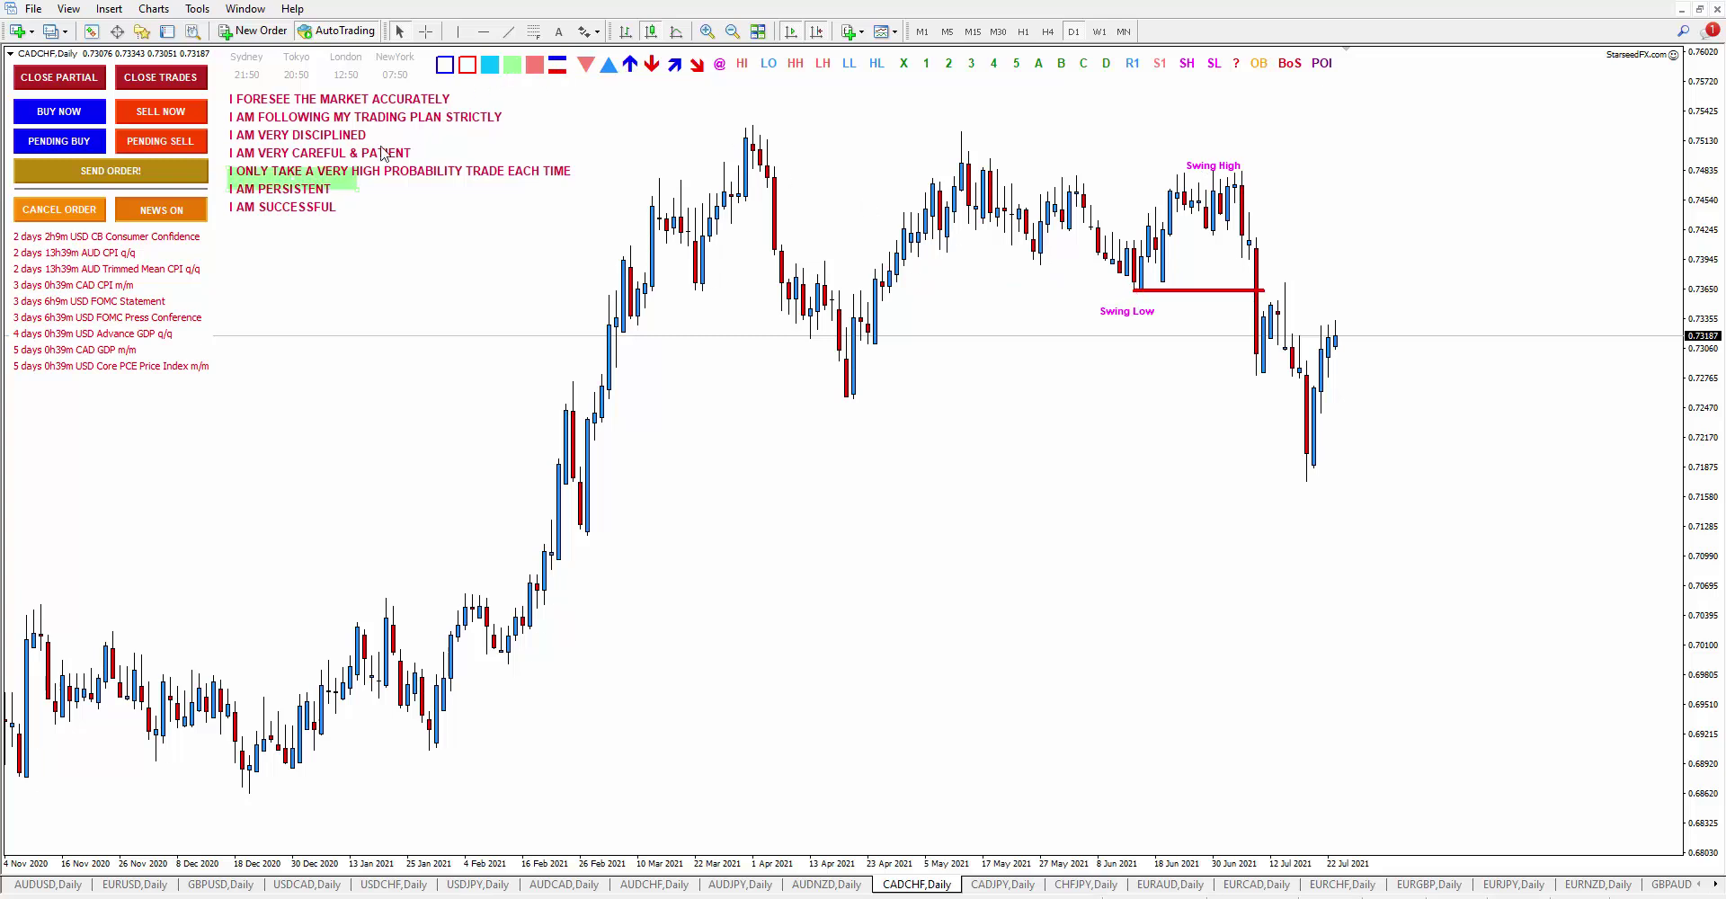
pyautogui.moveTo(298, 179); pyautogui.dragTo(1407, 258)
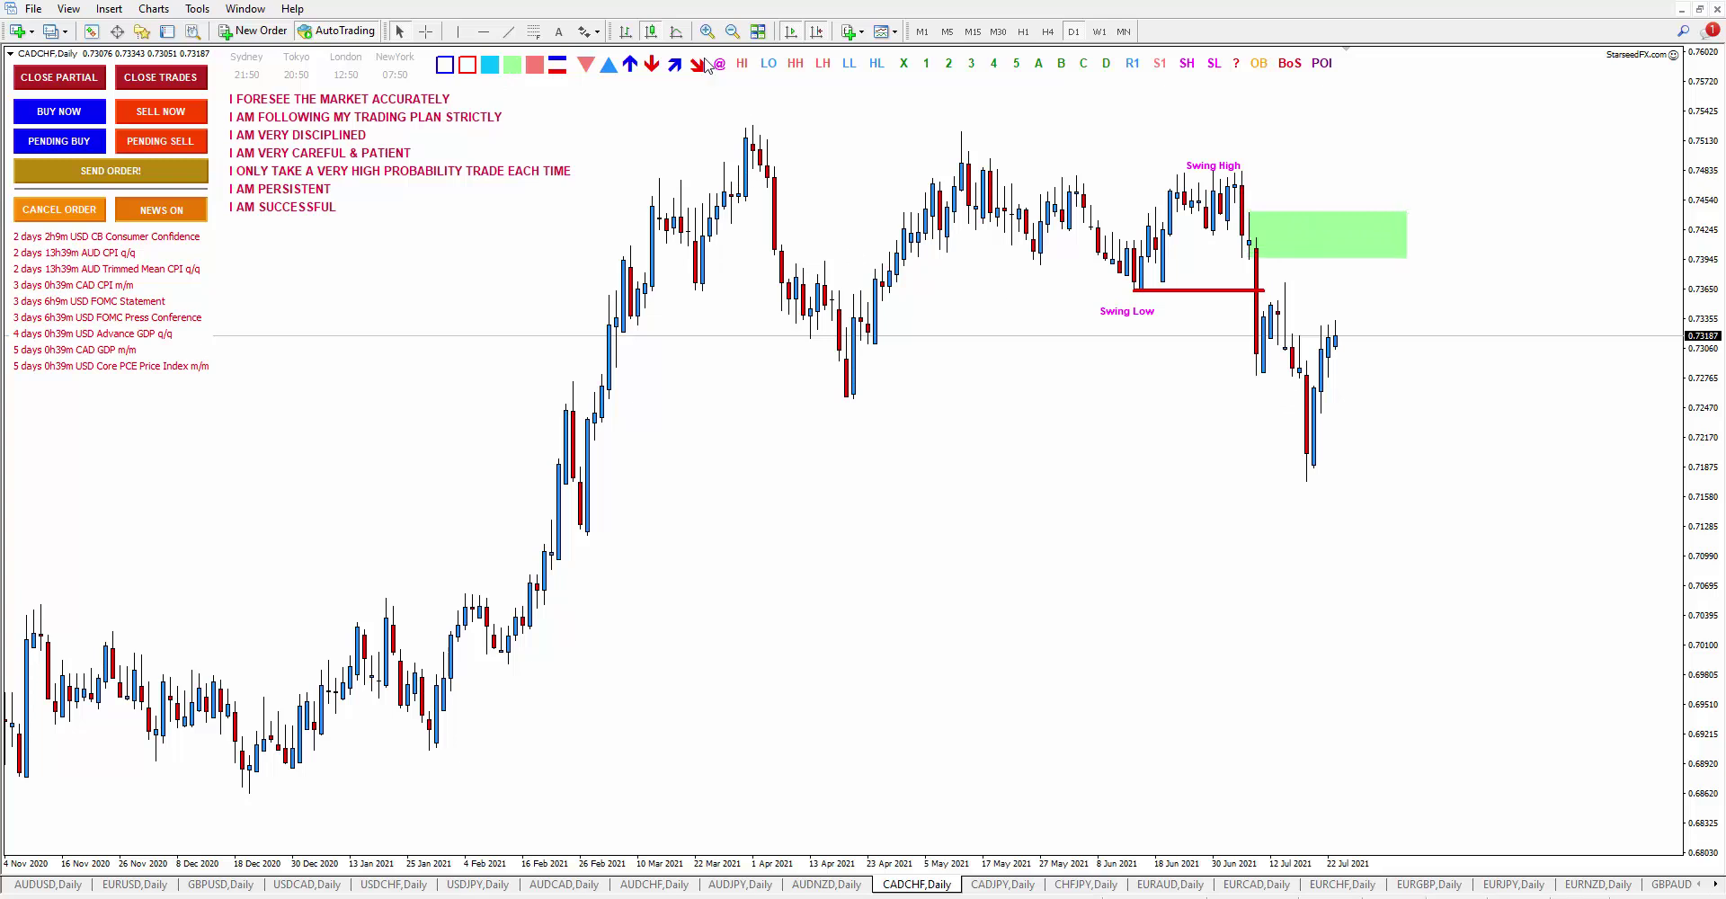
# Step: Draw a second CADCHF break line near 0.7275 at the July low and shade a green zone from about 0.7304 to 0.7373
pyautogui.click(556, 72)
pyautogui.moveTo(299, 189); pyautogui.dragTo(1314, 381)
pyautogui.moveTo(1325, 235)
pyautogui.mouseDown()
pyautogui.moveTo(1353, 296)
pyautogui.moveTo(1331, 242)
pyautogui.mouseUp()
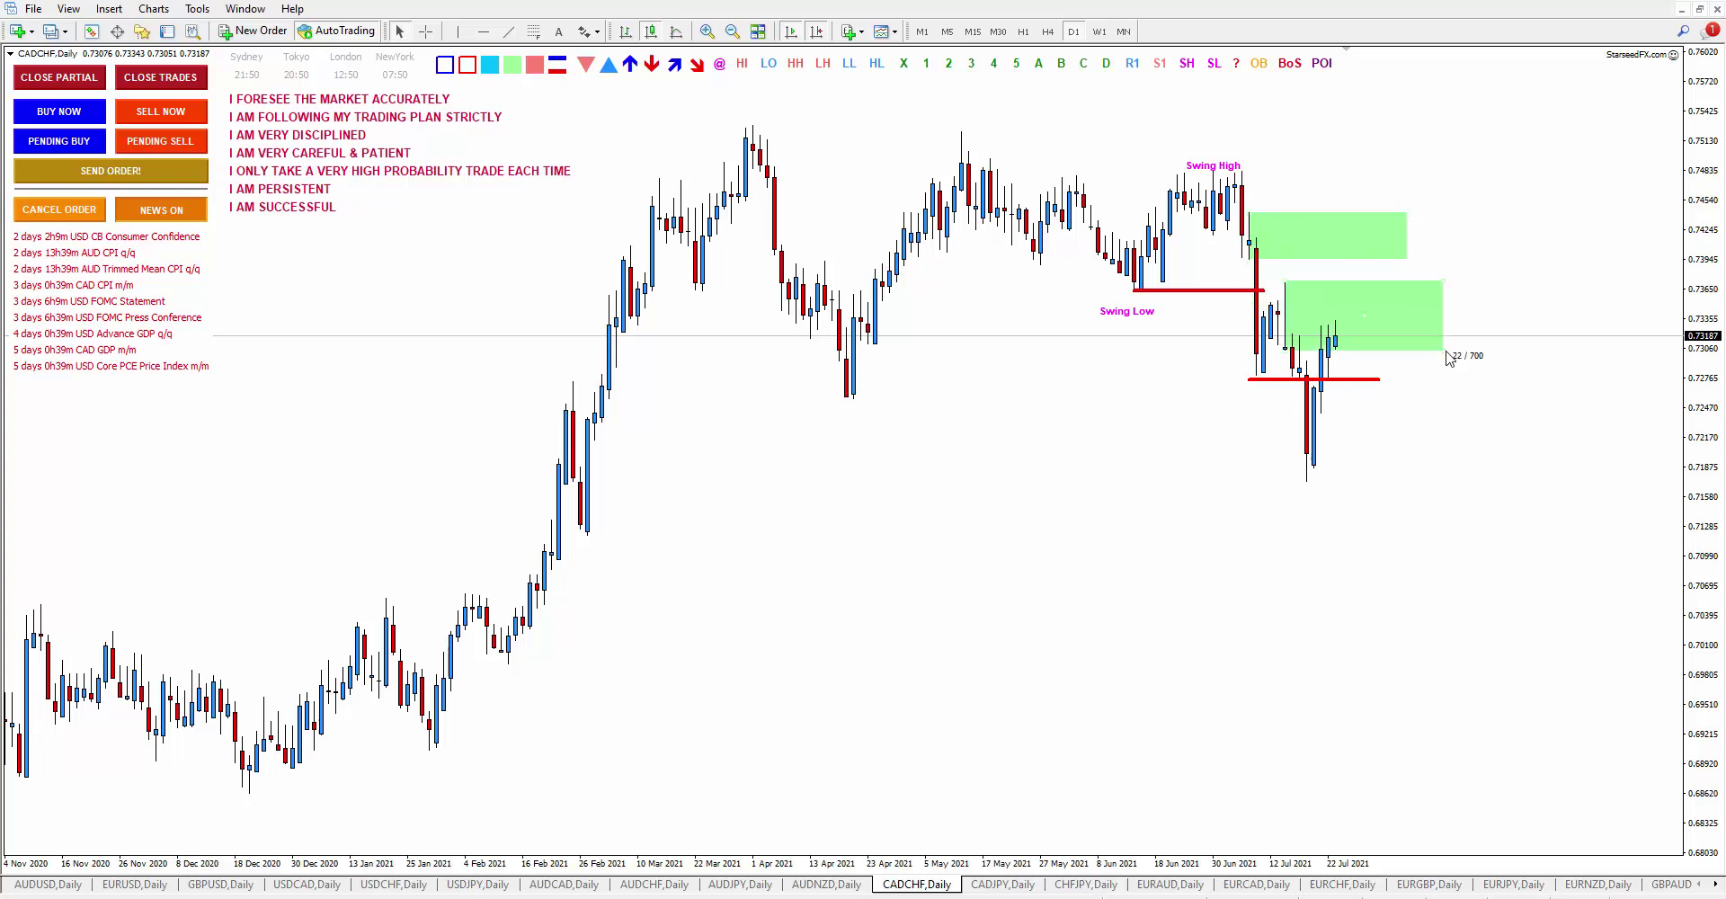
# Step: Label both CADCHF green zones Order Block and place a price label of 0.71735 at the latest low
pyautogui.click(1263, 64)
pyautogui.moveTo(1279, 154); pyautogui.dragTo(1364, 309)
pyautogui.click(1350, 320)
pyautogui.click(720, 65)
pyautogui.click(1308, 480)
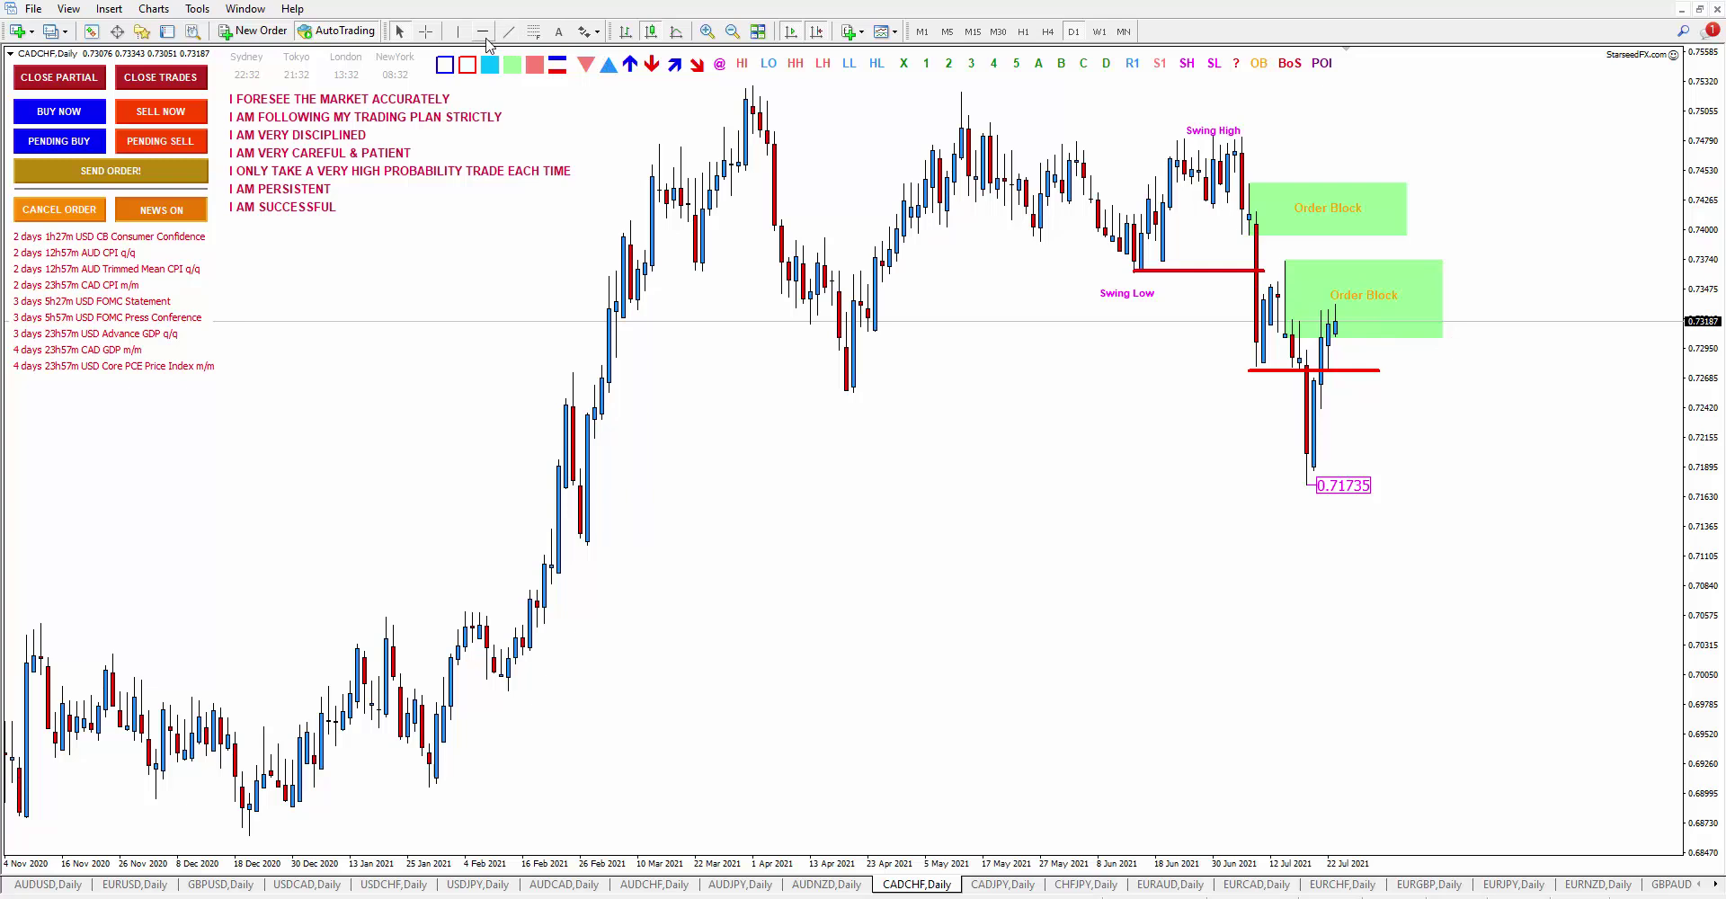
# Step: Try stop loss, entry and take-profit levels projected down from the upper edge of the lower CADCHF order block
pyautogui.moveTo(1321, 262)
pyautogui.mouseDown()
pyautogui.moveTo(1346, 313)
pyautogui.moveTo(1307, 261)
pyautogui.mouseUp()
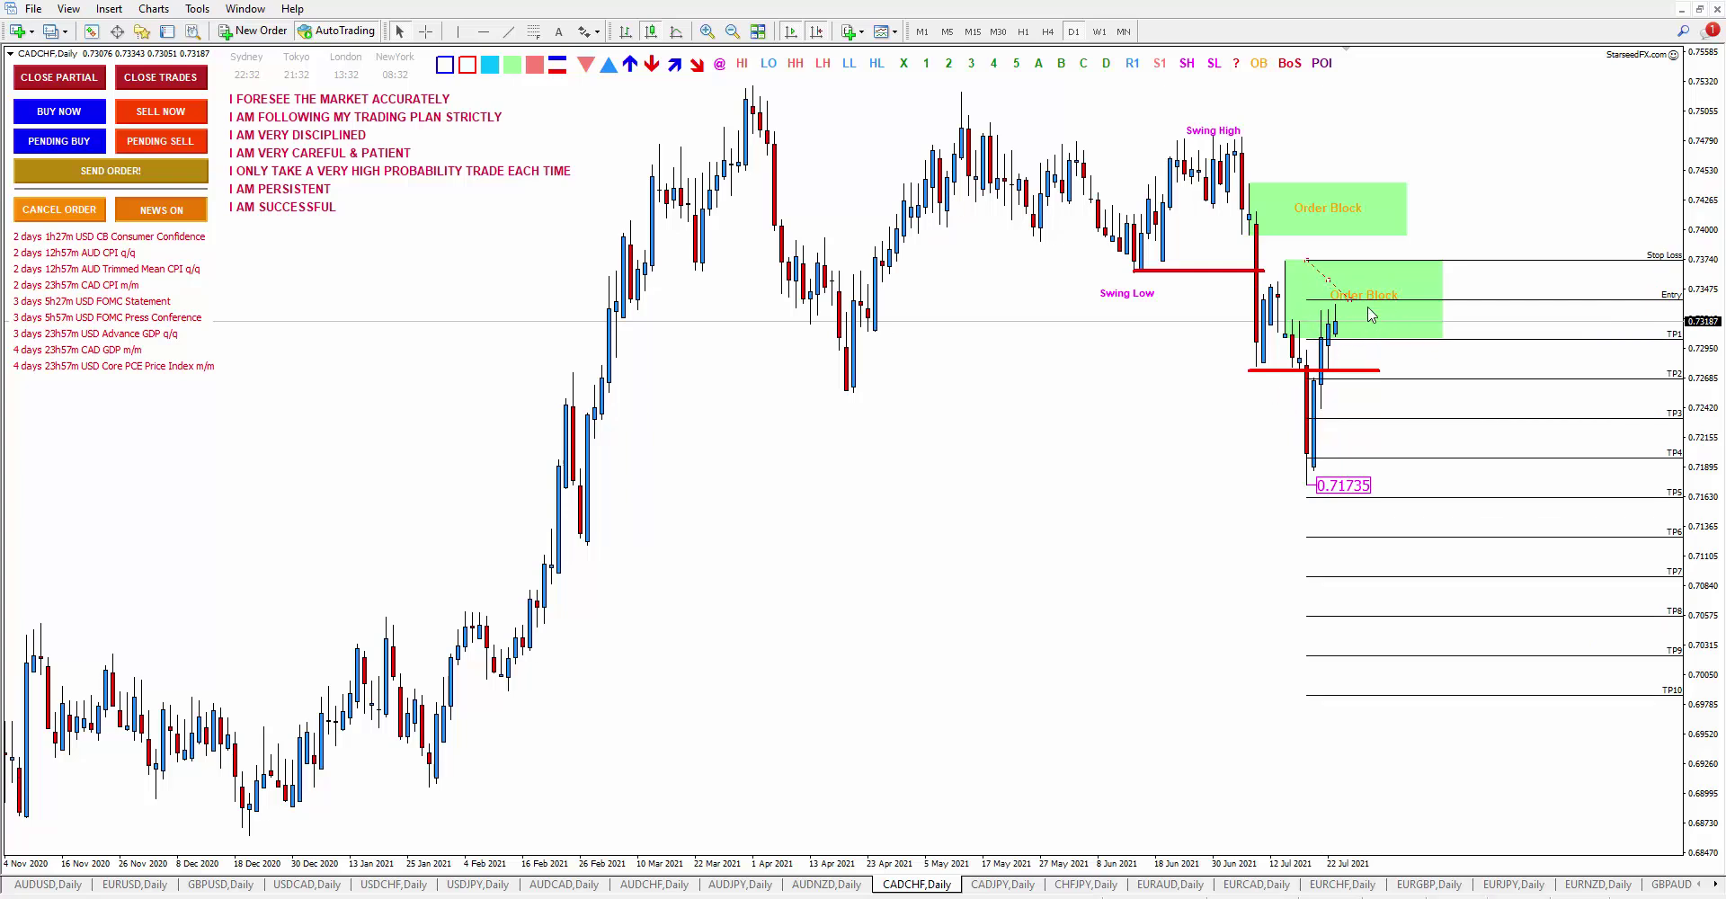
pyautogui.moveTo(1336, 287); pyautogui.dragTo(1316, 286)
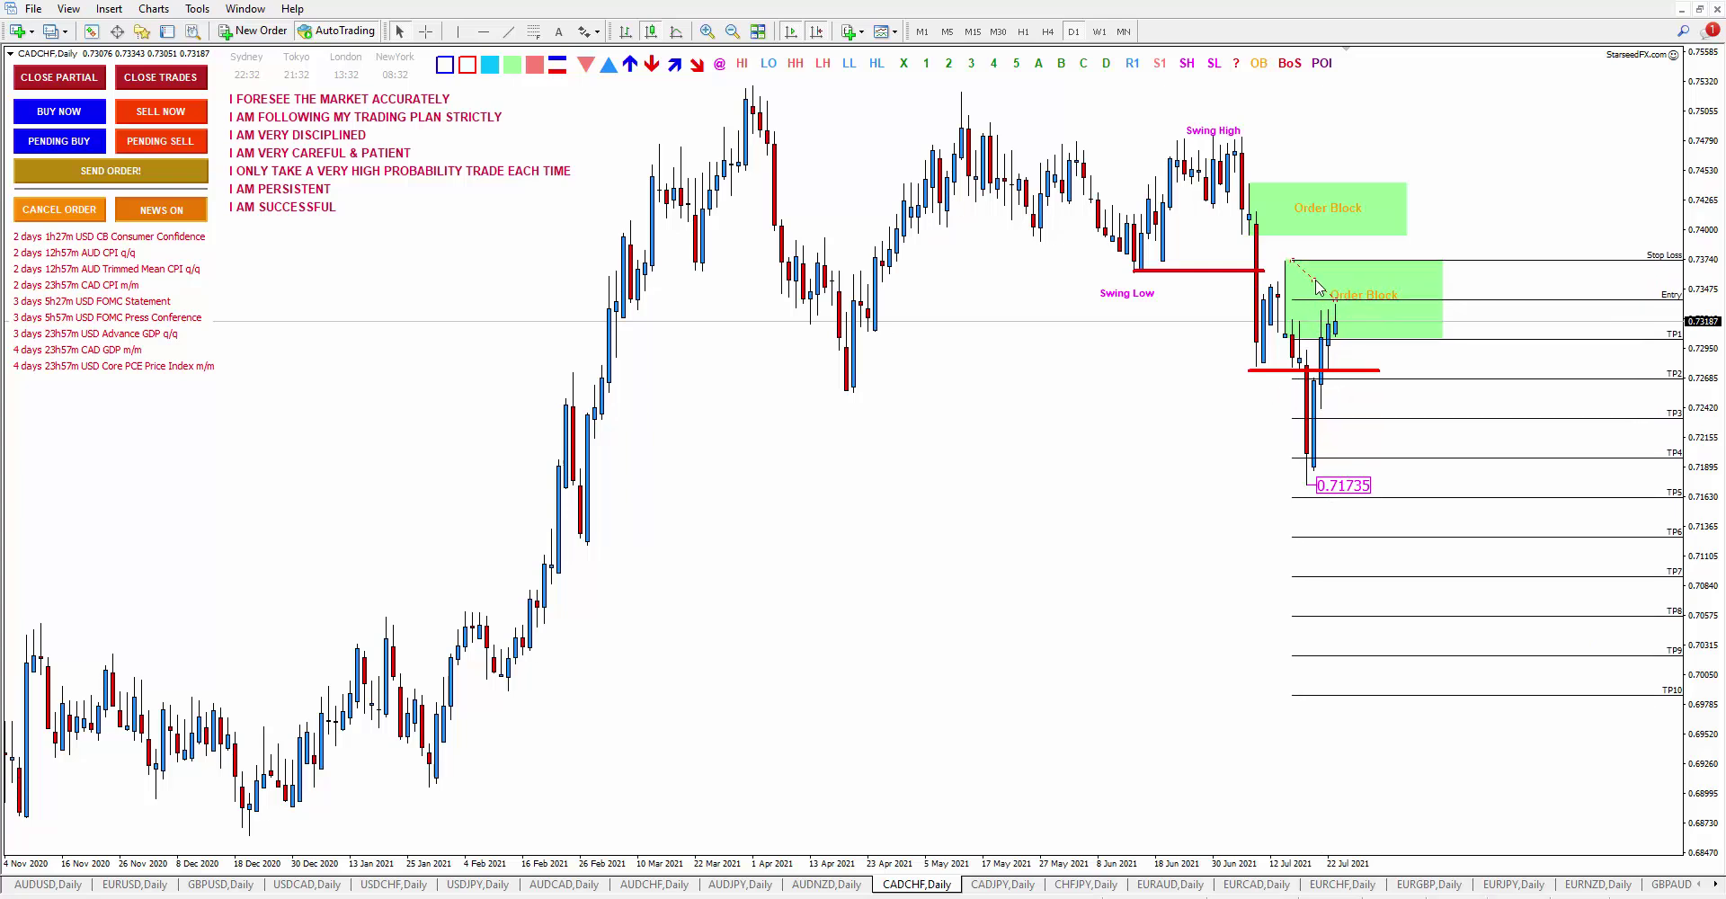
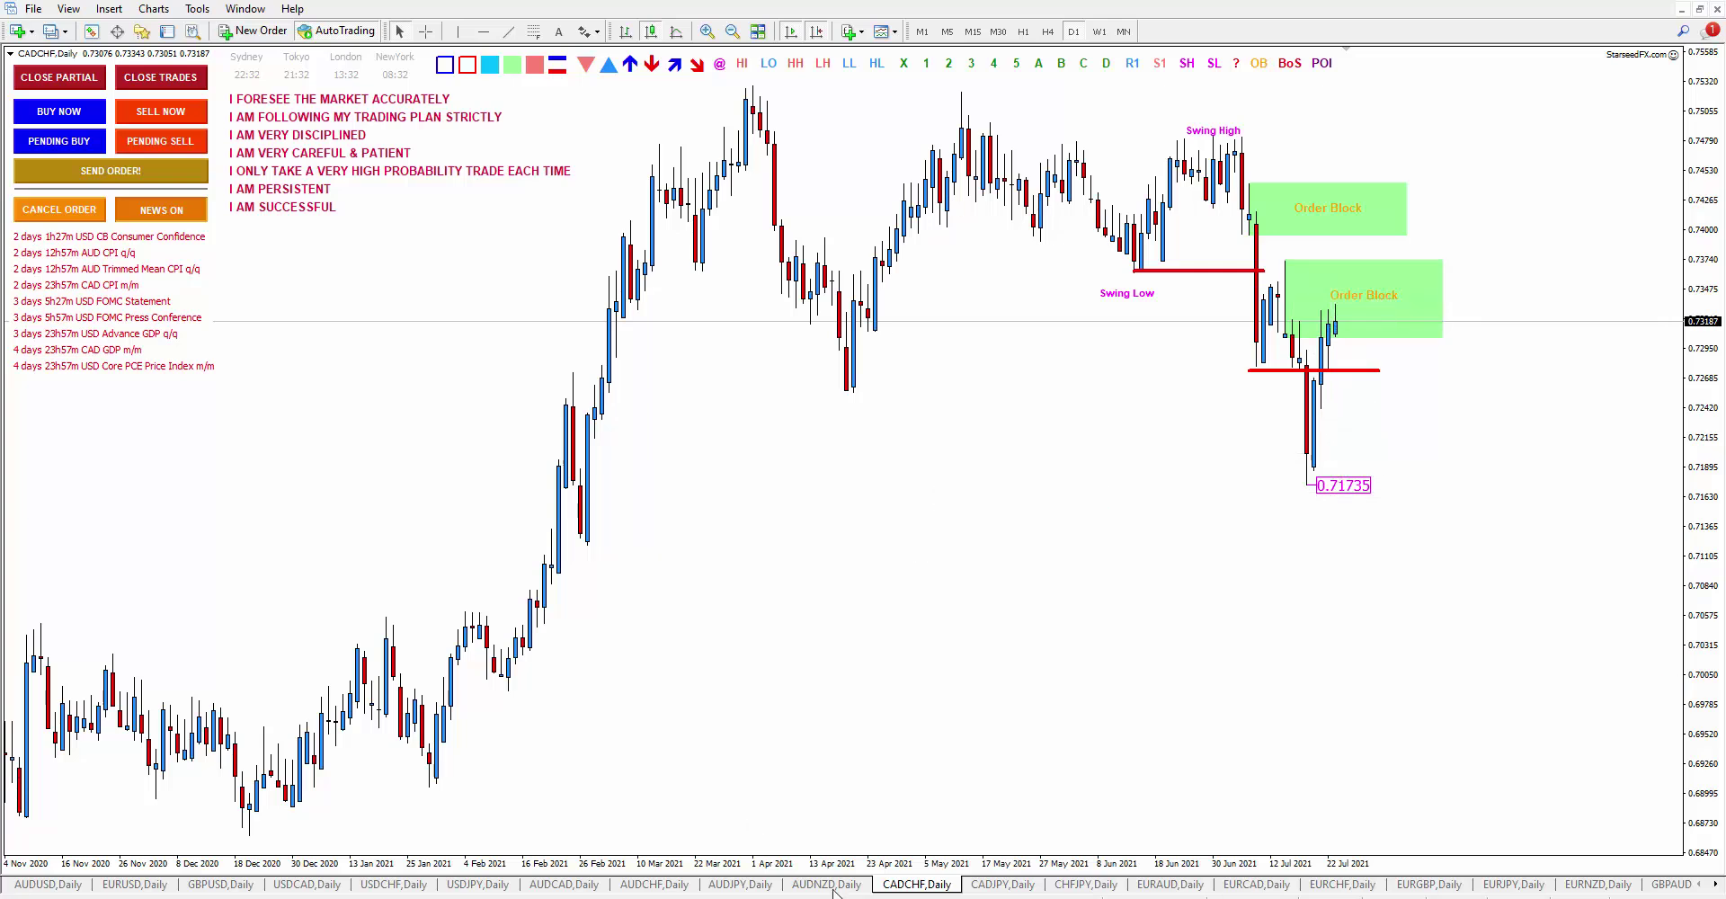
# Step: Switch to the CADJPY daily chart and add Swing High and Swing Low labels at the mid-July high and the early-July low
pyautogui.click(980, 888)
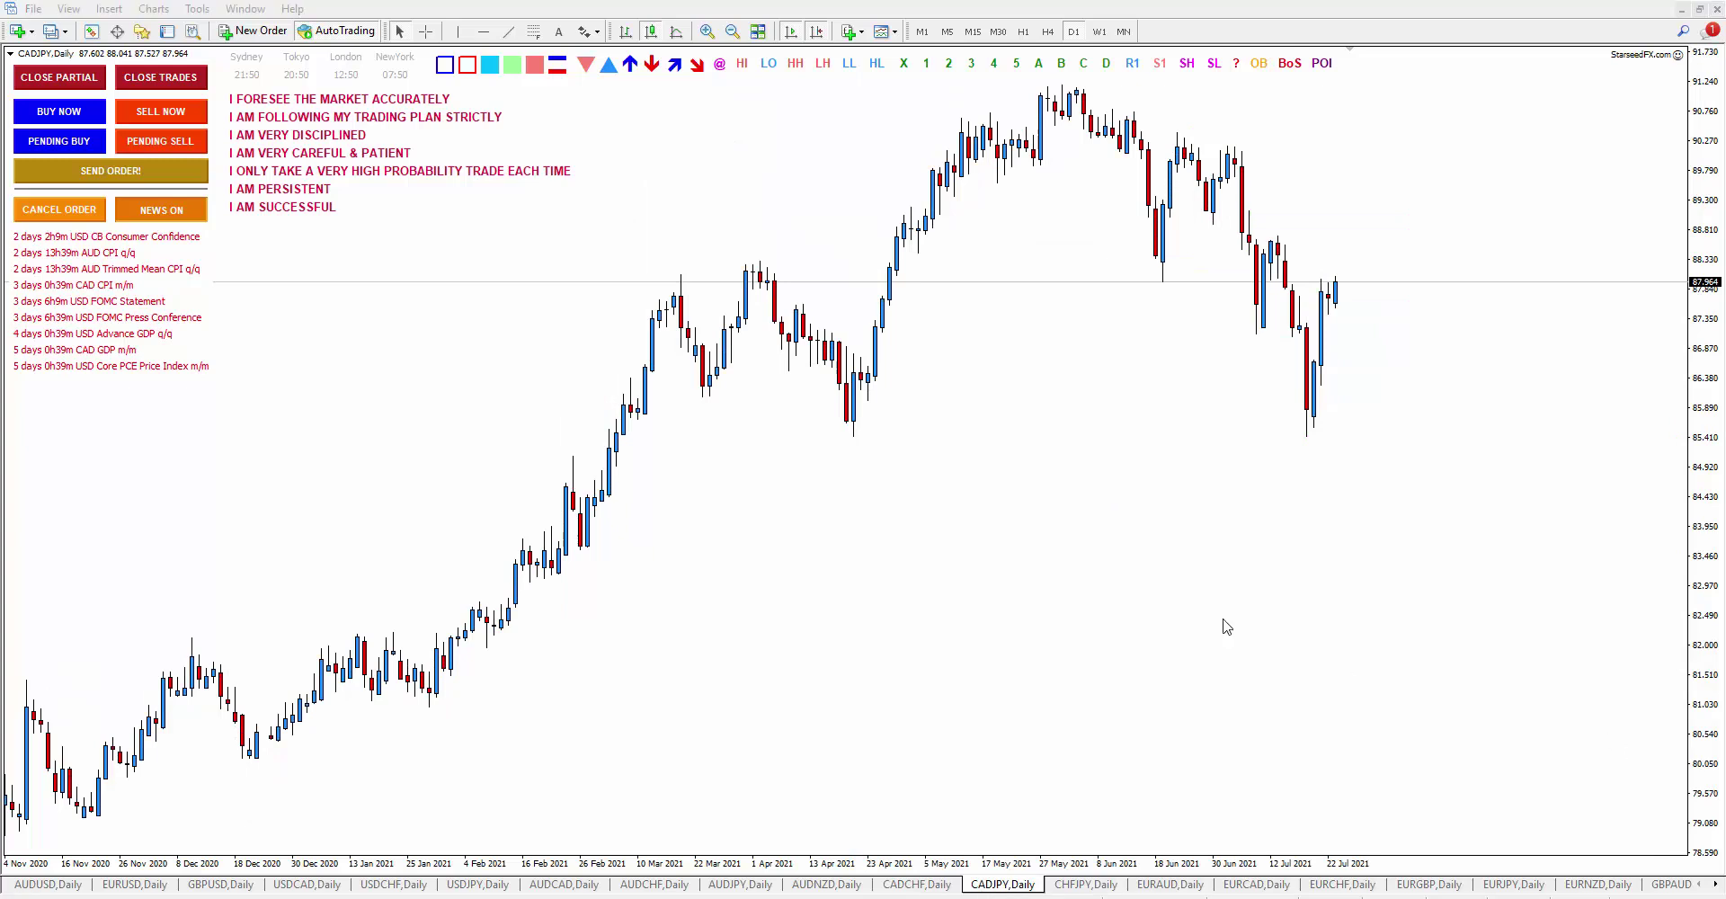
pyautogui.click(1694, 413)
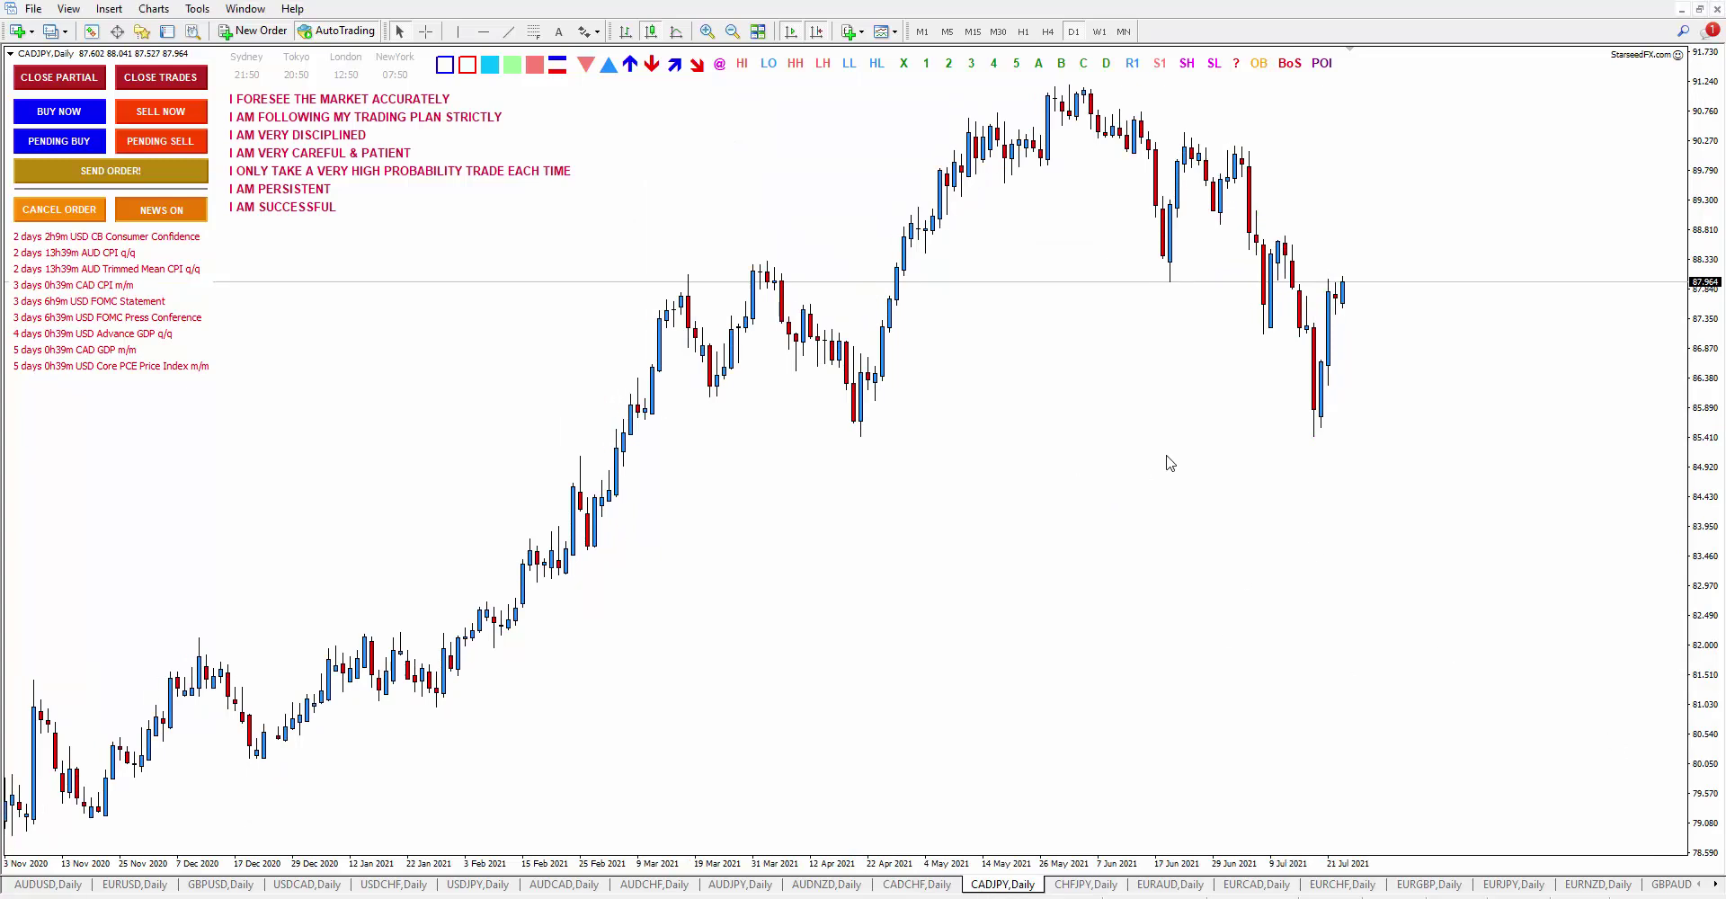
pyautogui.click(1187, 65)
pyautogui.click(1209, 67)
pyautogui.moveTo(1195, 158); pyautogui.dragTo(1295, 226)
pyautogui.doubleClick(1295, 226)
pyautogui.moveTo(1229, 183); pyautogui.dragTo(1281, 364)
# Step: Draw a red break line at the CADJPY swing low near 87.1 and shade a green zone above it up to about 87.7
pyautogui.click(562, 72)
pyautogui.moveTo(296, 189); pyautogui.dragTo(699, 299)
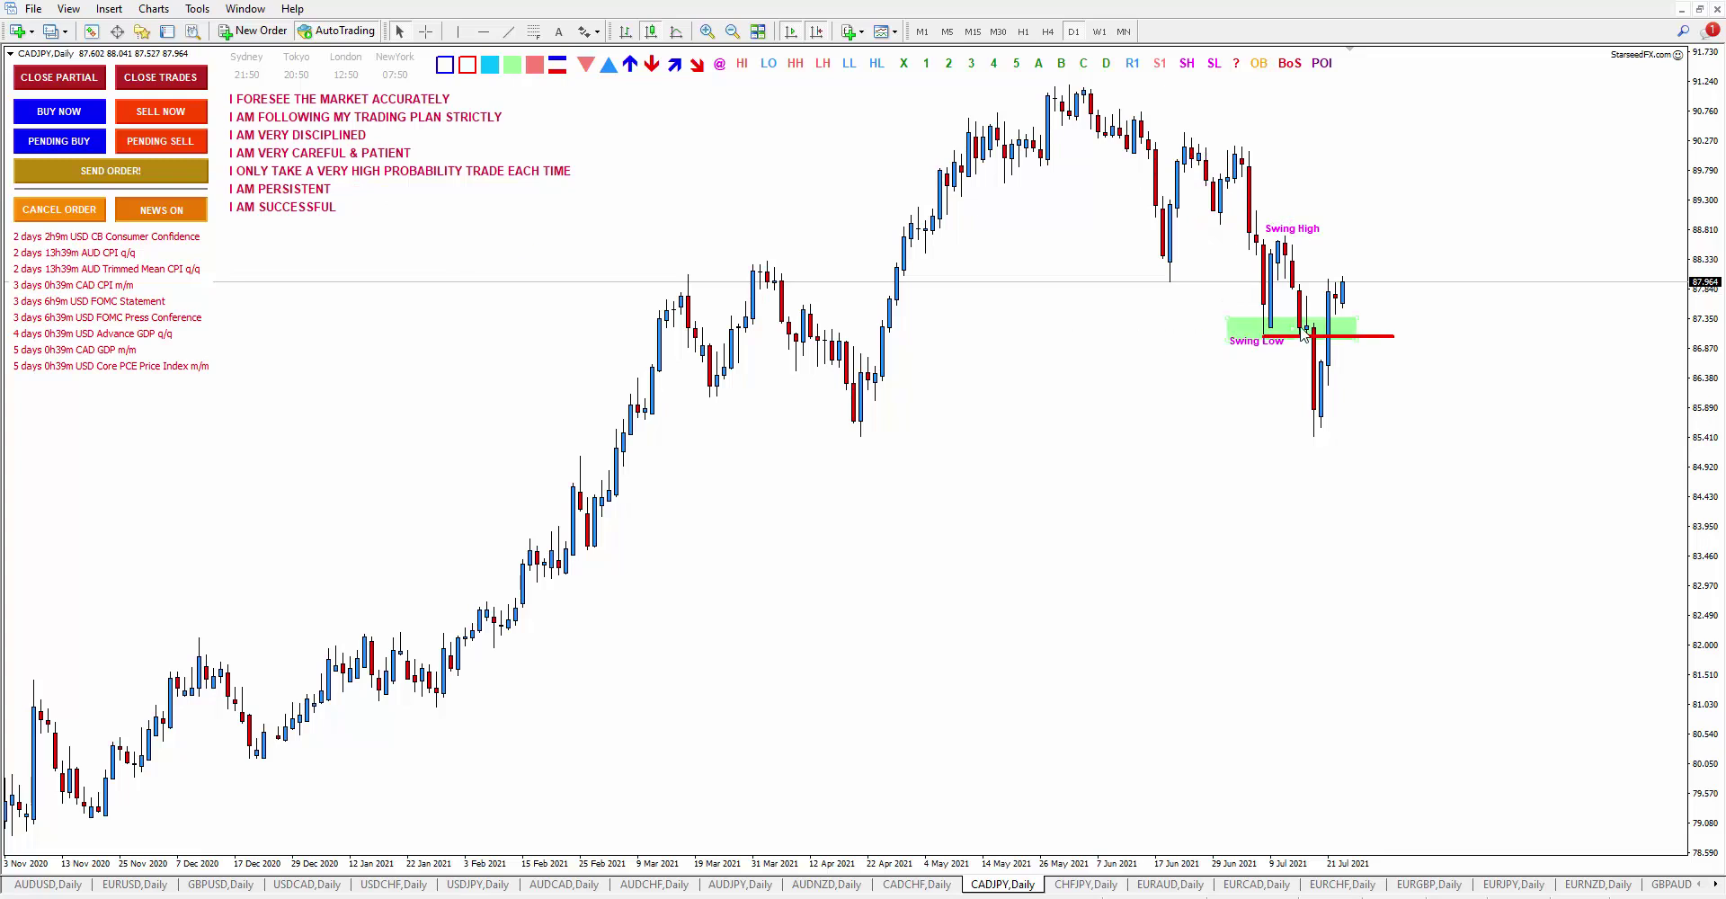
pyautogui.moveTo(1292, 330); pyautogui.dragTo(1443, 343)
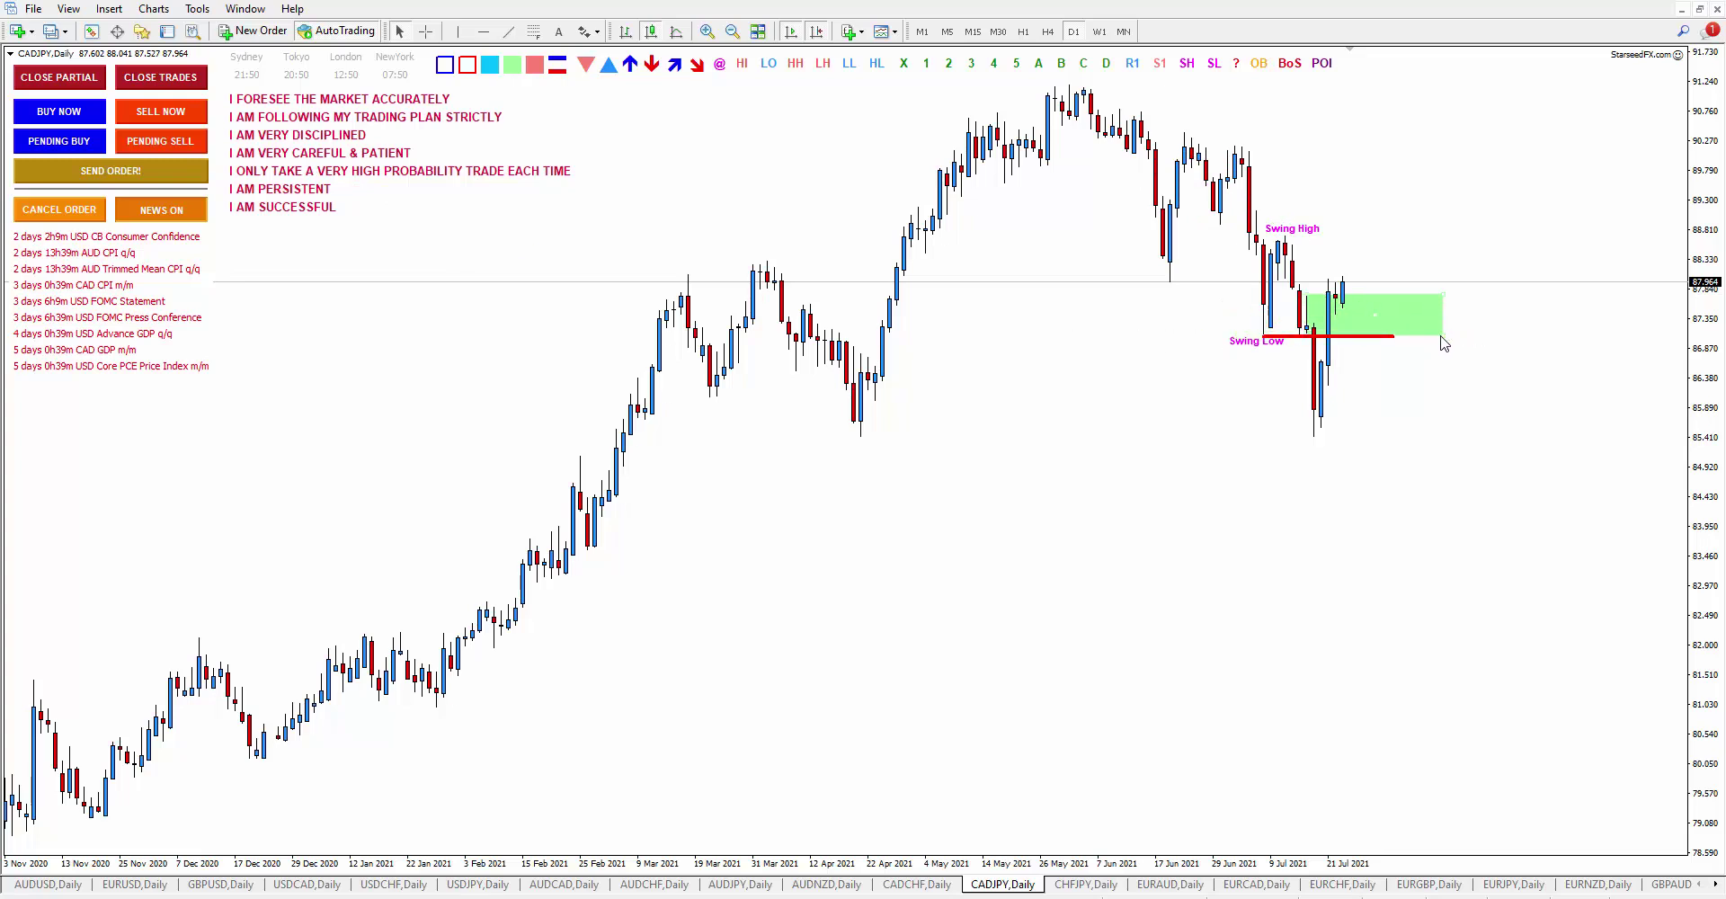
# Step: Project stop loss, entry and take-profit levels down from the CADJPY green zone, and place a price label of 85.408 at the July low
pyautogui.doubleClick(1375, 316)
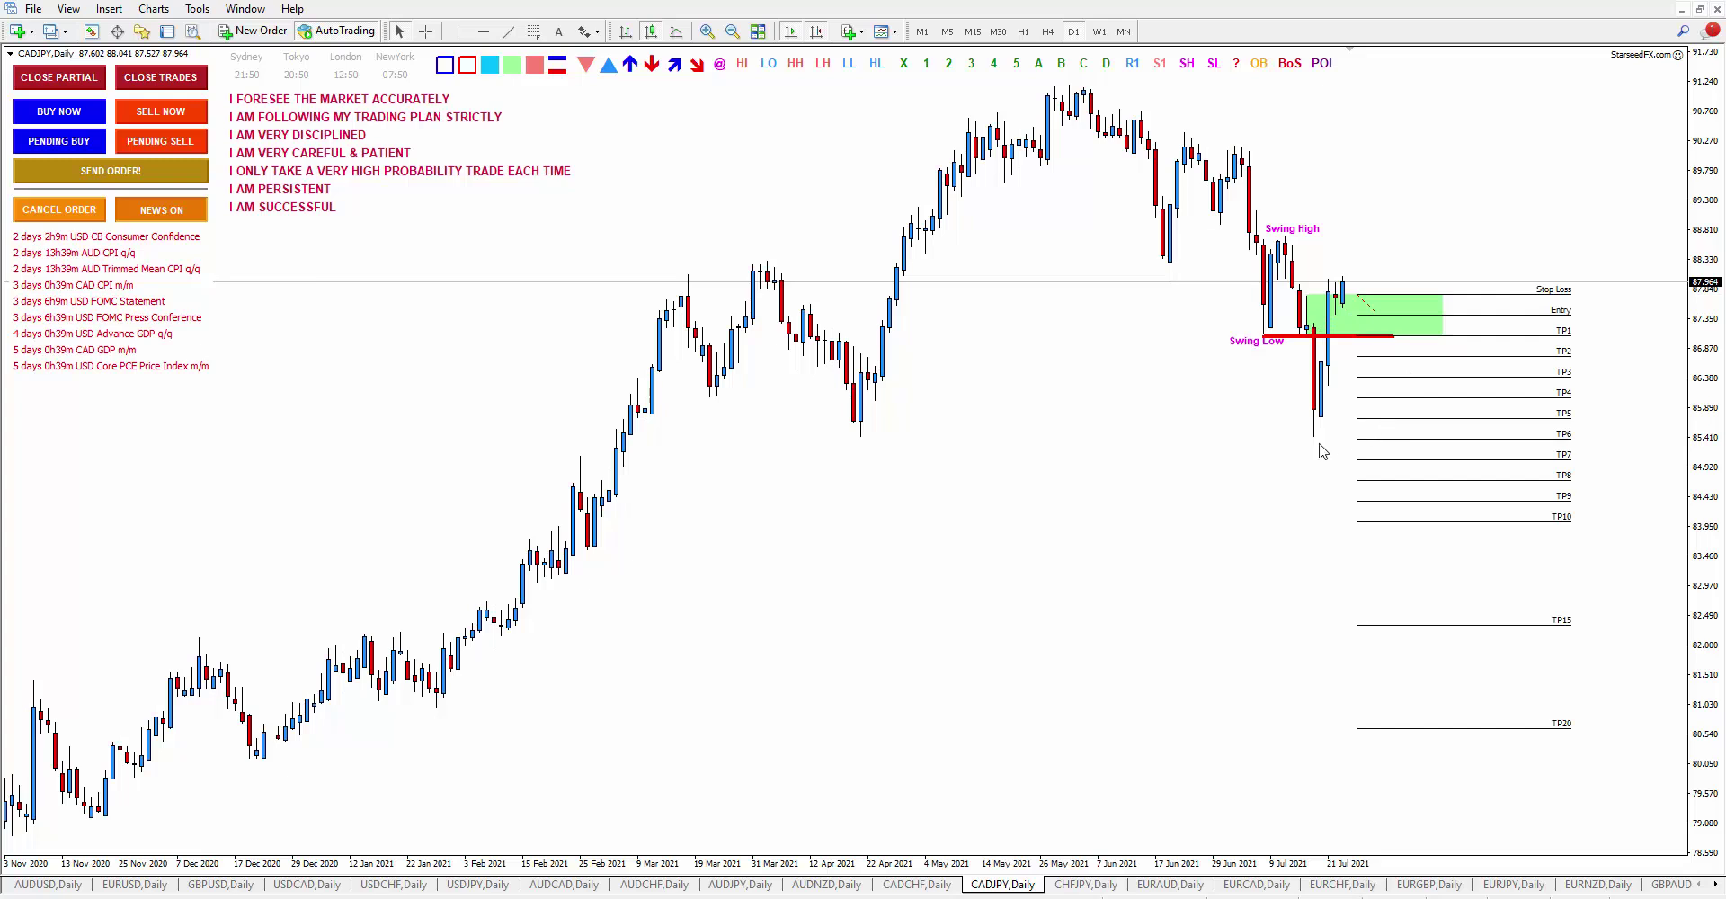
pyautogui.click(721, 65)
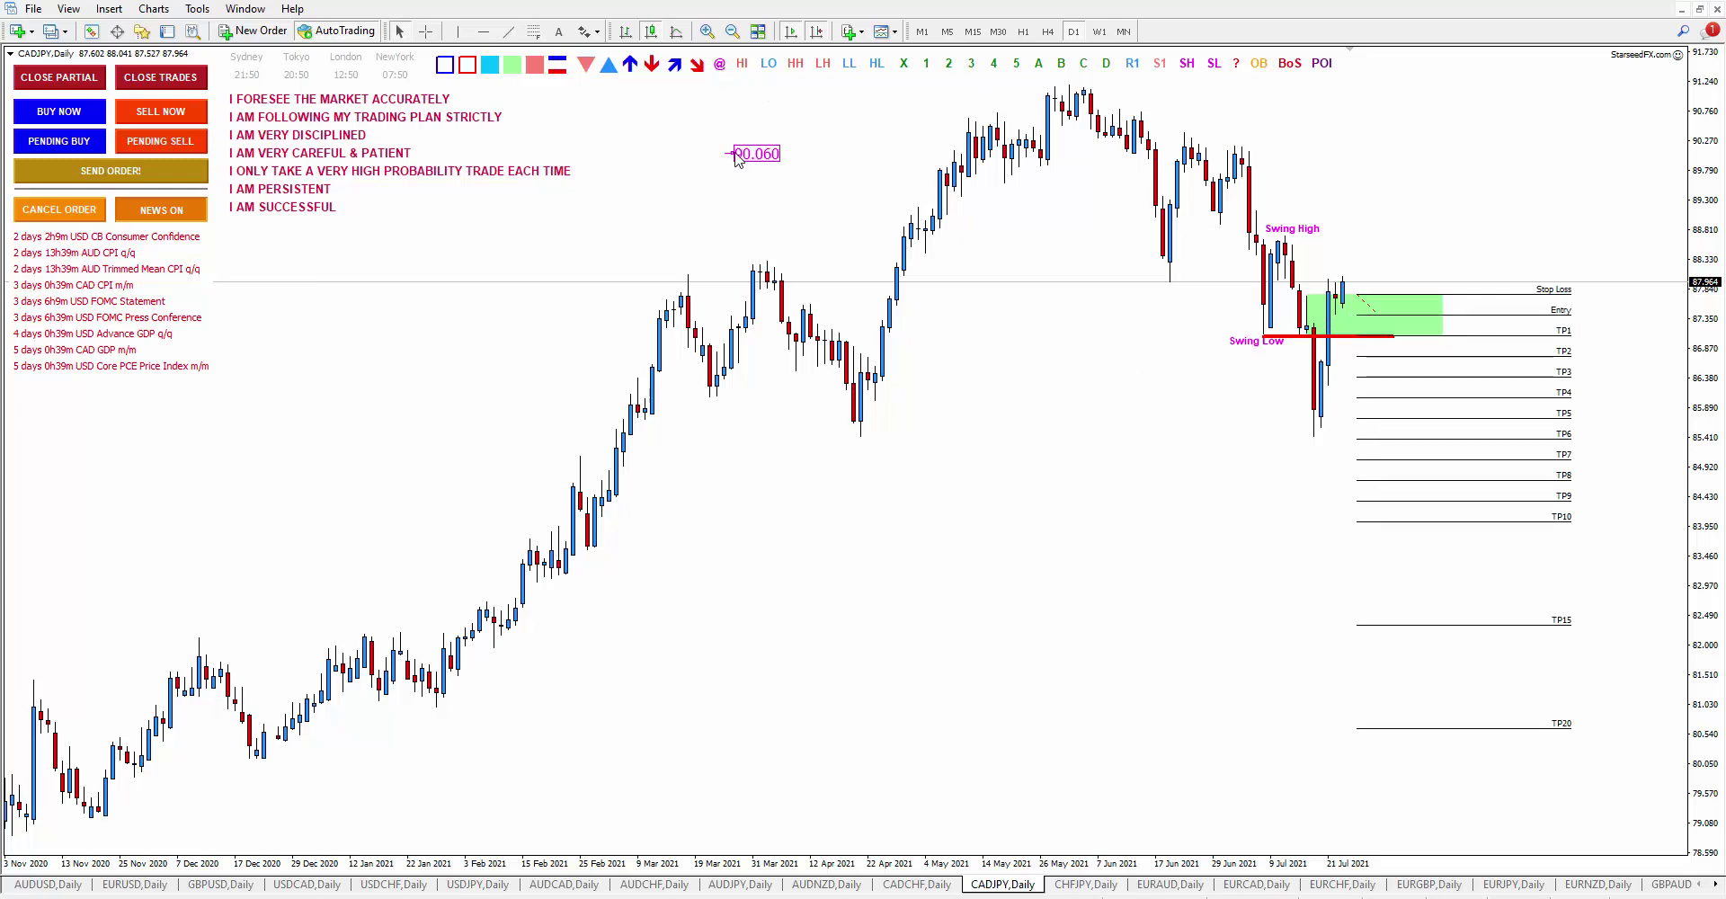
pyautogui.click(1316, 437)
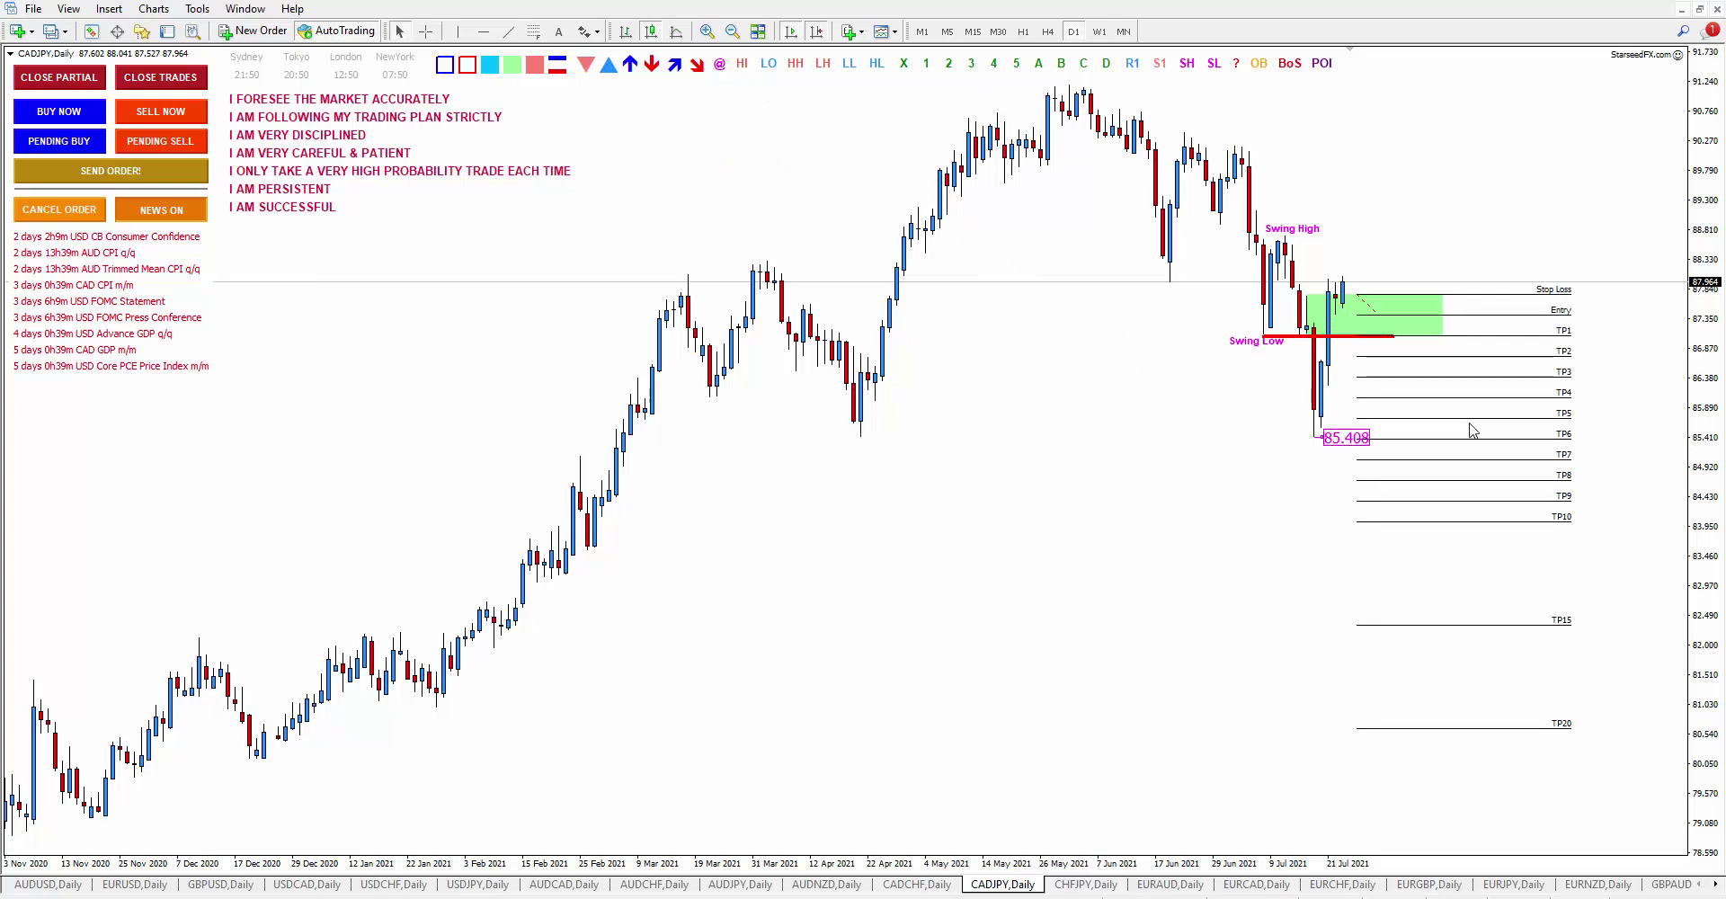
# Step: Switch to the CHFJPY daily chart and label the June high Swing High and the early-June low Swing Low
pyautogui.hotkey('ctrl', 'Tab')
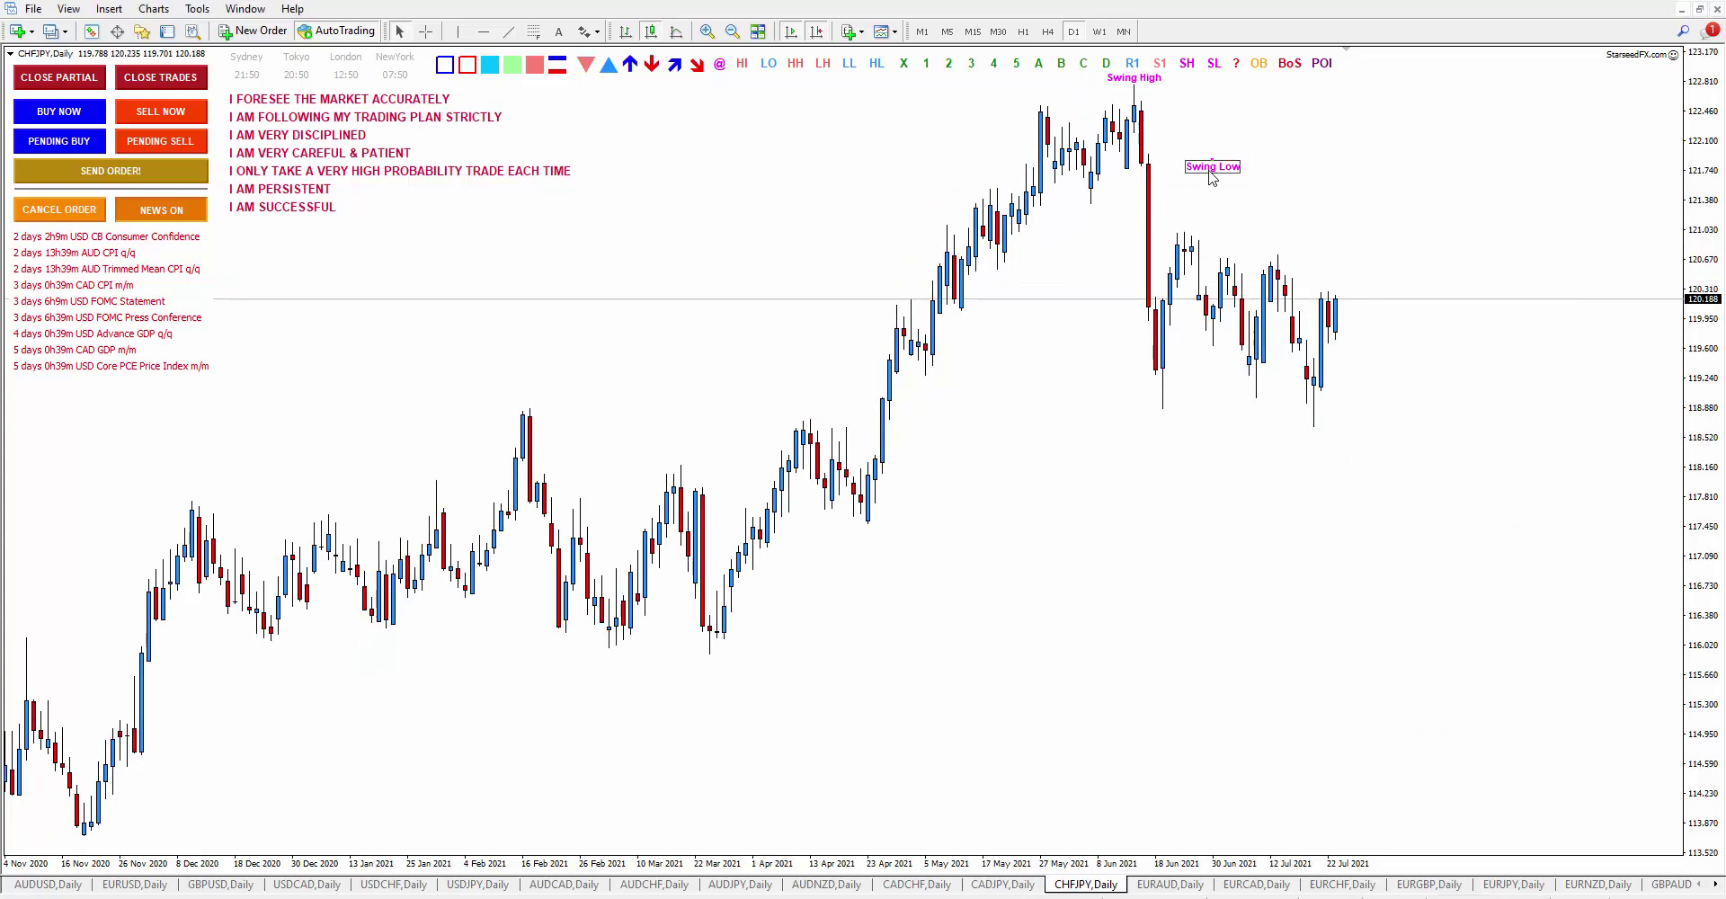
pyautogui.moveTo(1214, 165); pyautogui.dragTo(1086, 206)
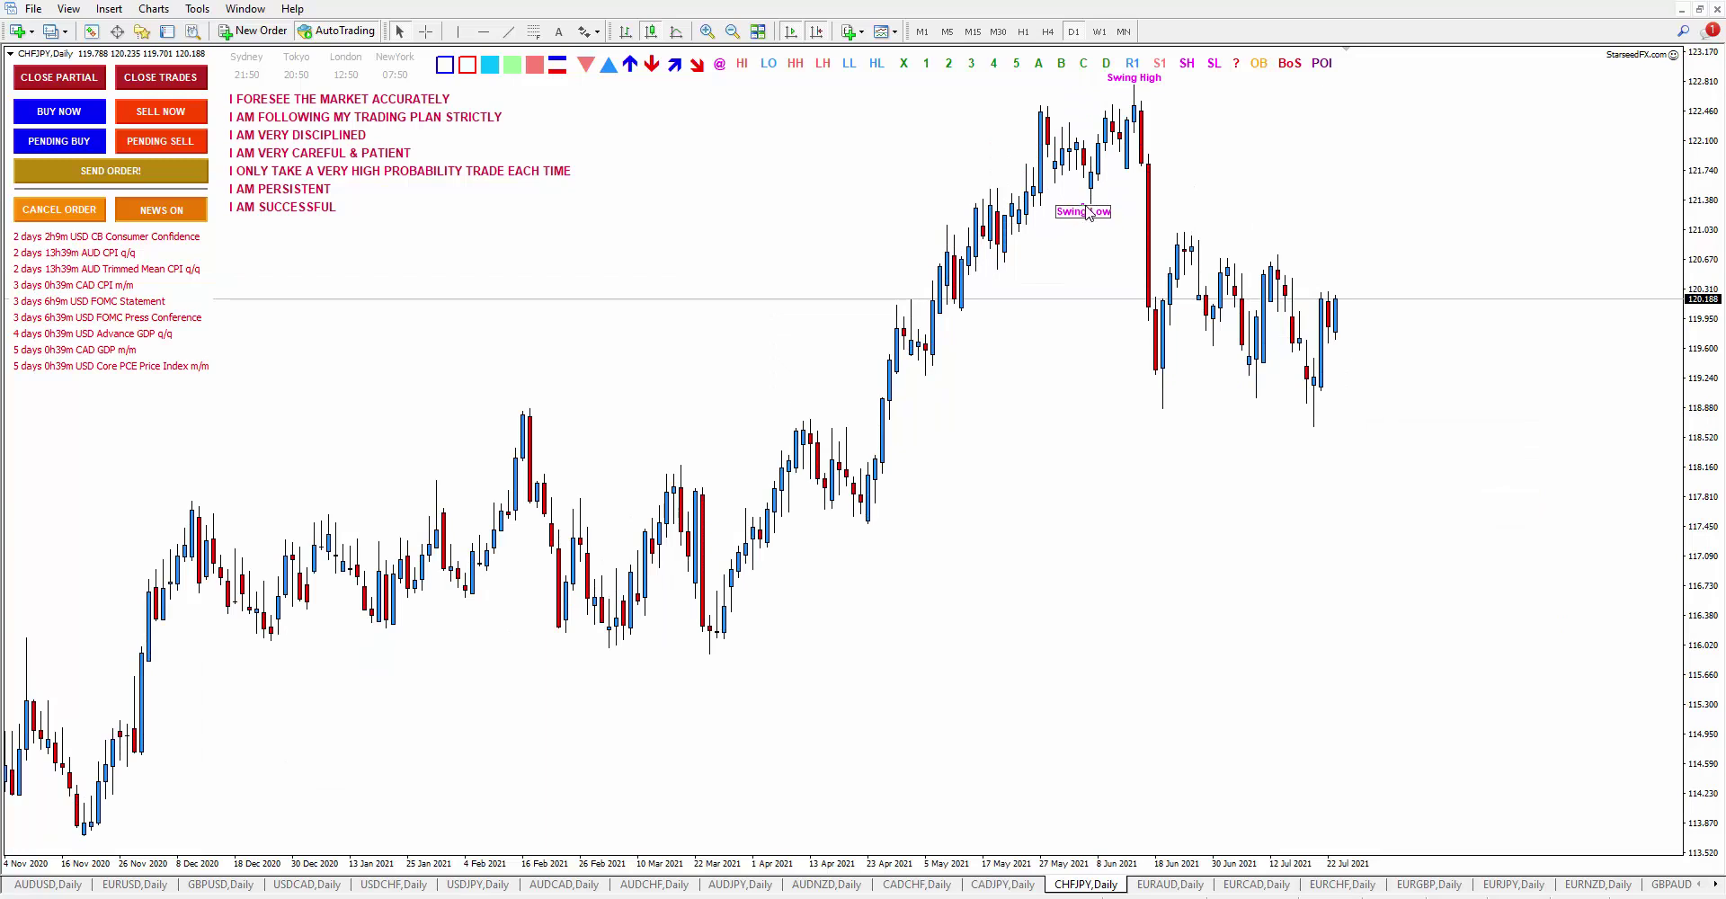
pyautogui.click(1088, 212)
# Step: Draw a red break line at the CHFJPY swing low near 121.3 and add a BoS label just below it
pyautogui.click(564, 72)
pyautogui.moveTo(300, 198); pyautogui.dragTo(1144, 211)
pyautogui.click(1289, 63)
pyautogui.click(1134, 213)
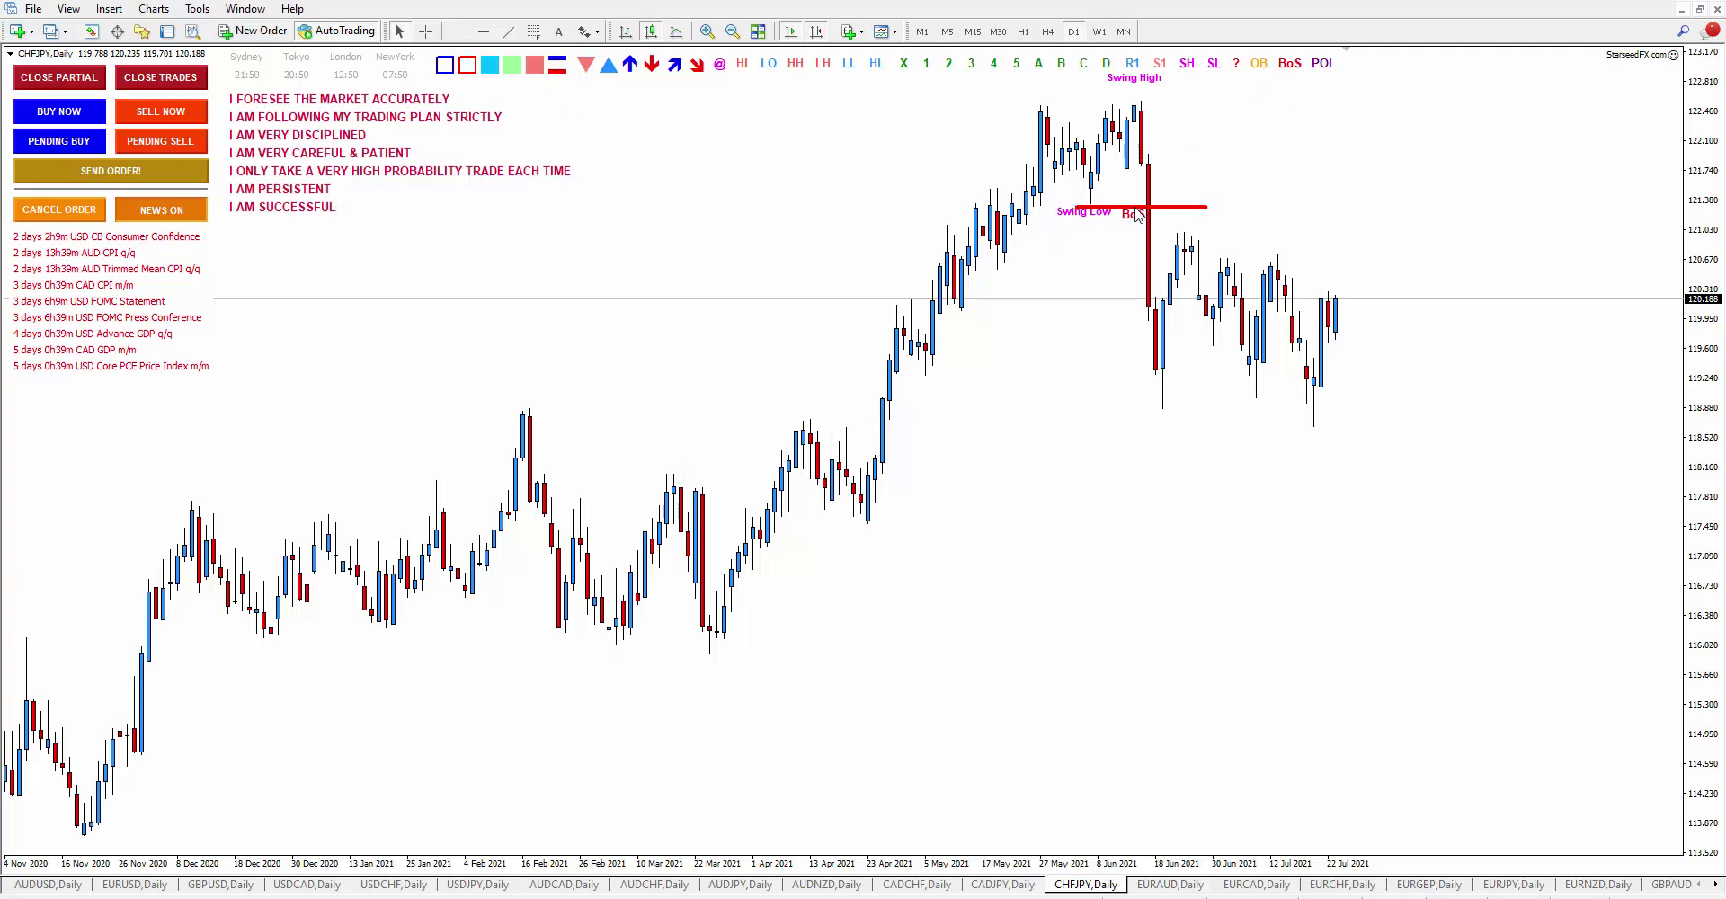
# Step: Shade a green zone at the CHFJPY June high from about 122.2 to 122.8 and label it Order Block
pyautogui.click(511, 63)
pyautogui.moveTo(292, 181); pyautogui.dragTo(1457, 131)
pyautogui.click(1259, 63)
pyautogui.click(1263, 160)
pyautogui.moveTo(1263, 161); pyautogui.dragTo(1307, 160)
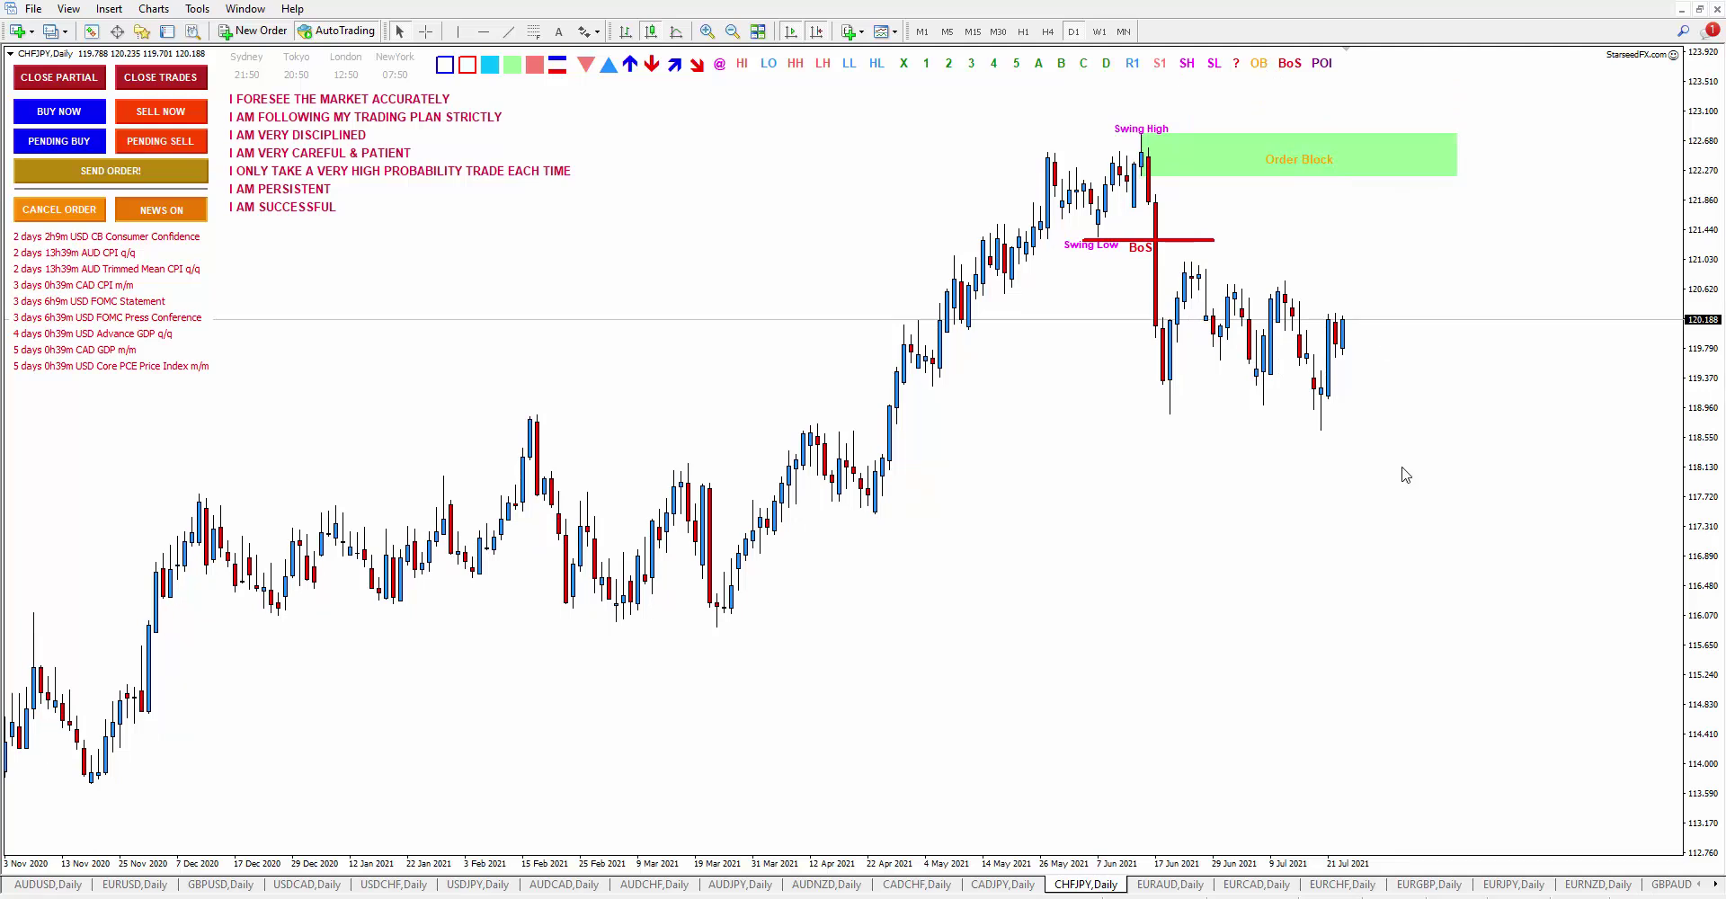
# Step: Place a price label of 118.674 at the latest CHFJPY low
pyautogui.click(726, 68)
pyautogui.click(1321, 429)
pyautogui.click(474, 68)
pyautogui.moveTo(294, 113); pyautogui.dragTo(1436, 411)
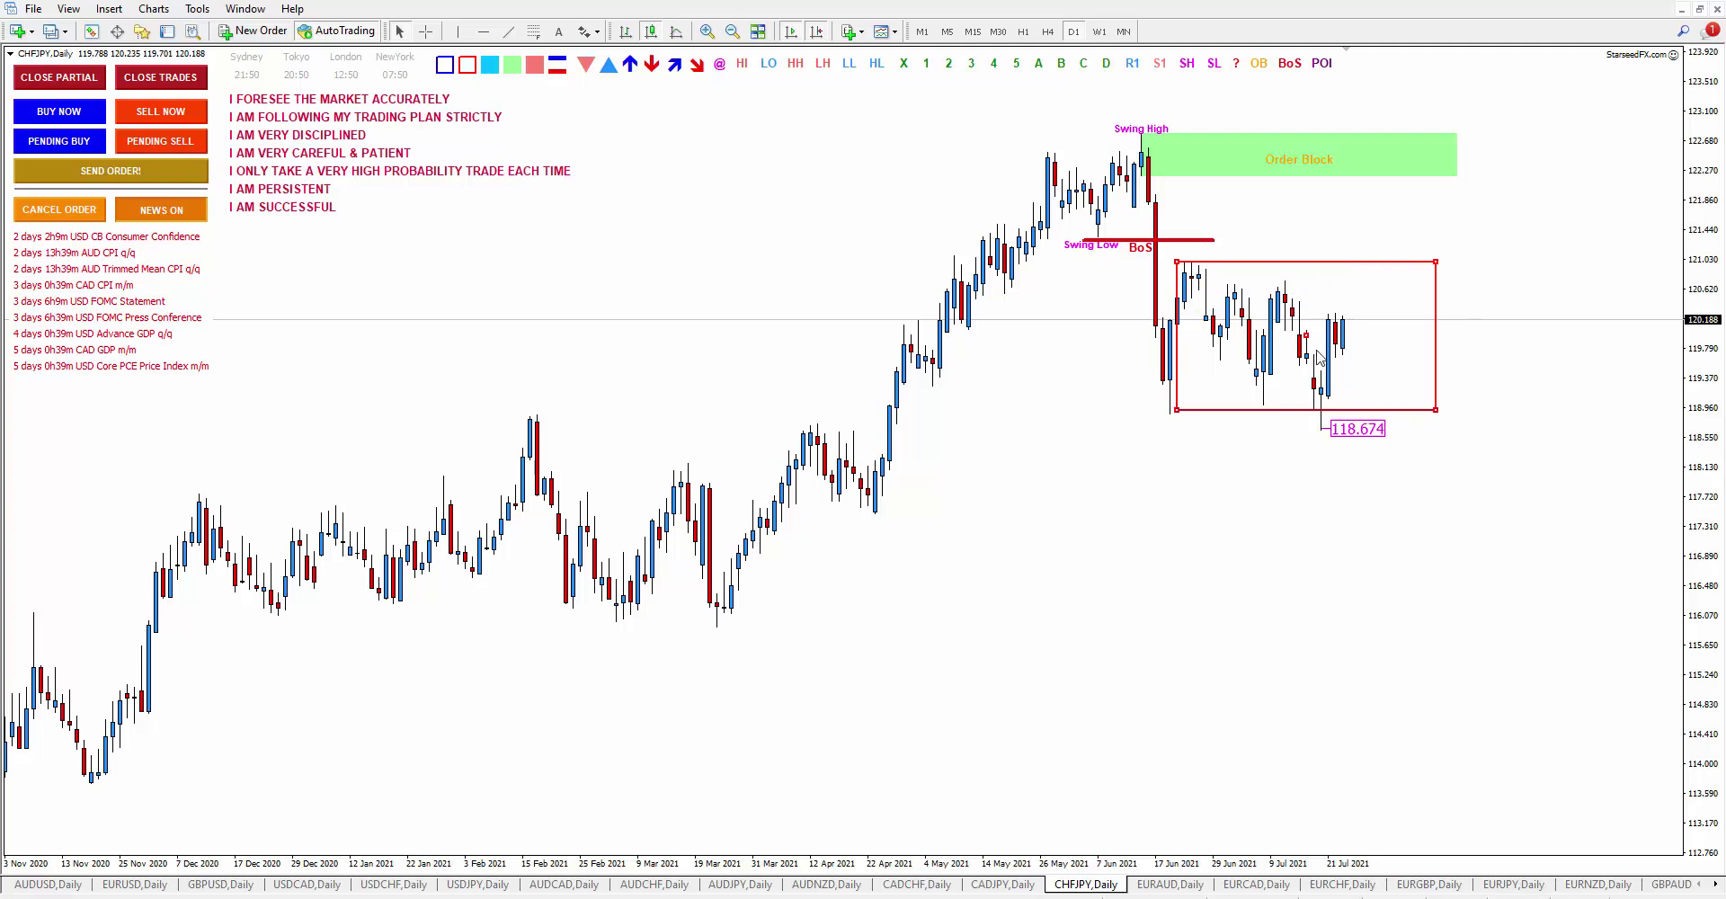
pyautogui.moveTo(1310, 340); pyautogui.dragTo(1091, 491)
pyautogui.rightClick(1090, 492)
pyautogui.click(1132, 554)
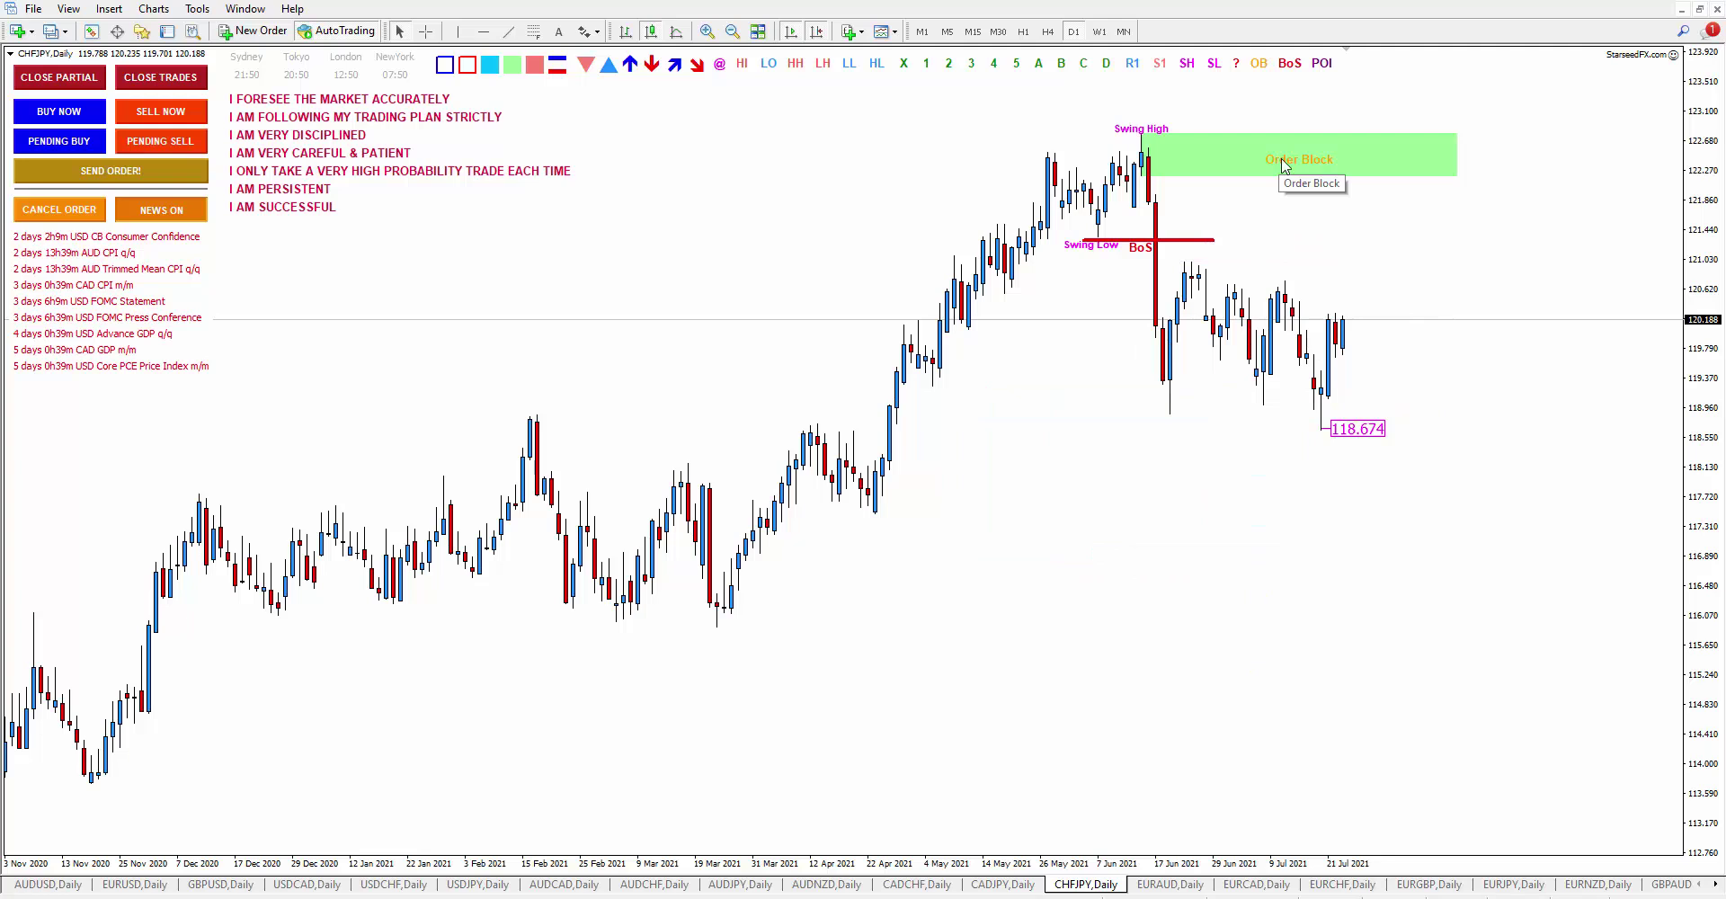
# Step: Switch to the EURAUD daily chart and label the early-July high Swing High and the mid-July low Swing Low
pyautogui.click(1168, 886)
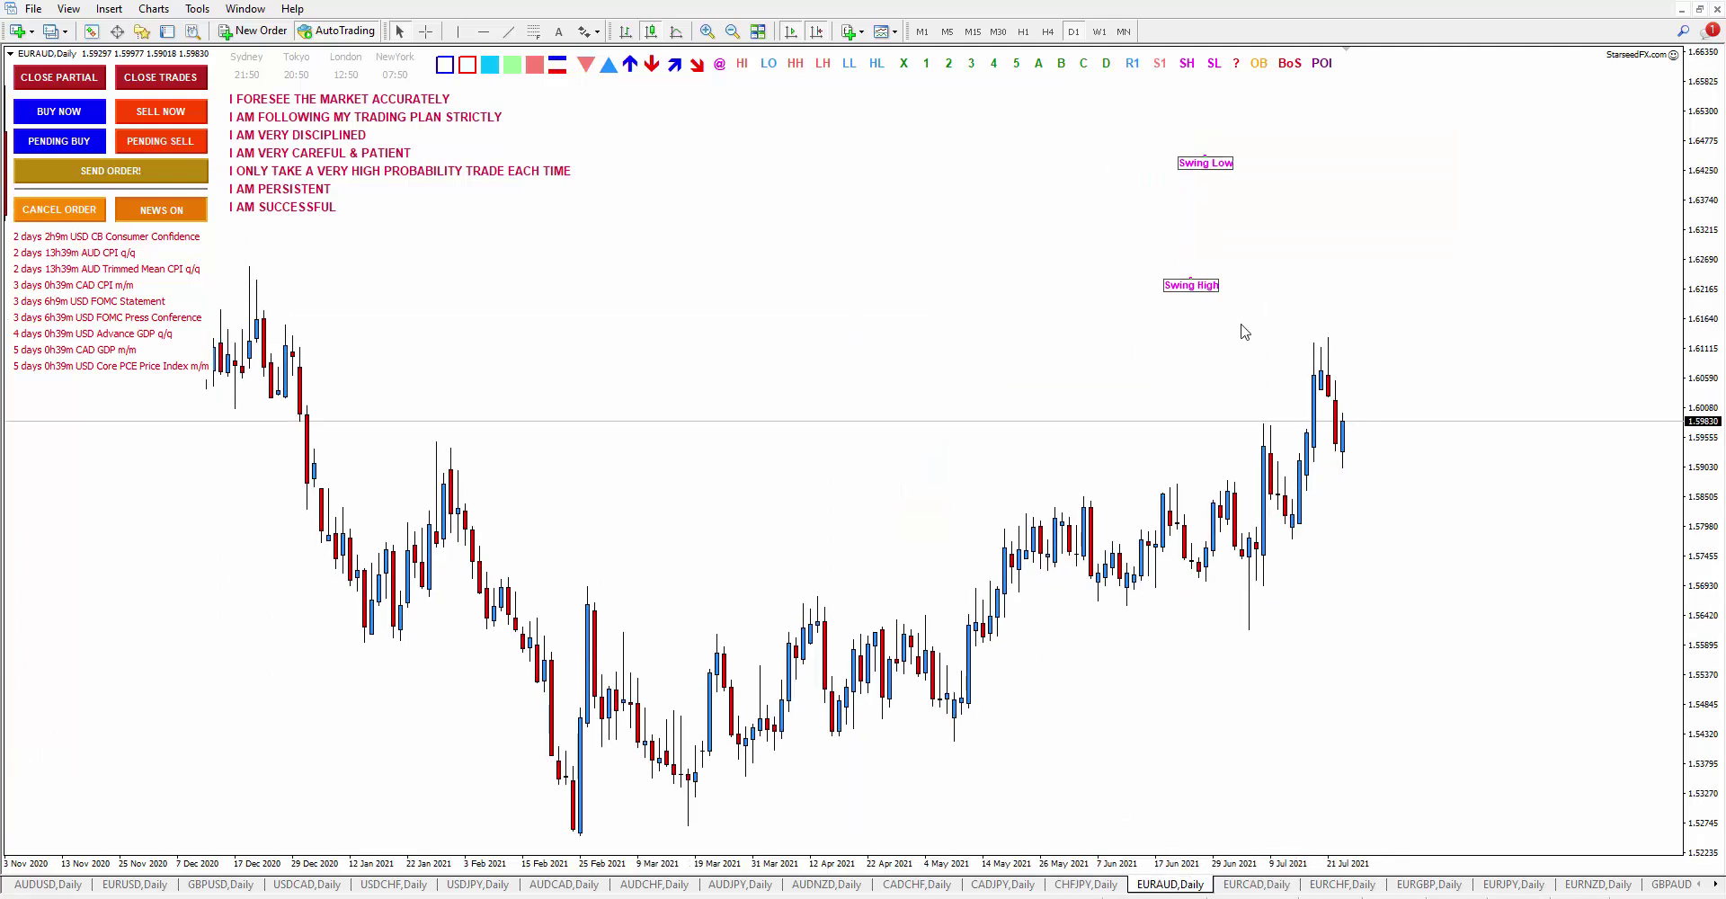
pyautogui.moveTo(1243, 326); pyautogui.dragTo(1260, 410)
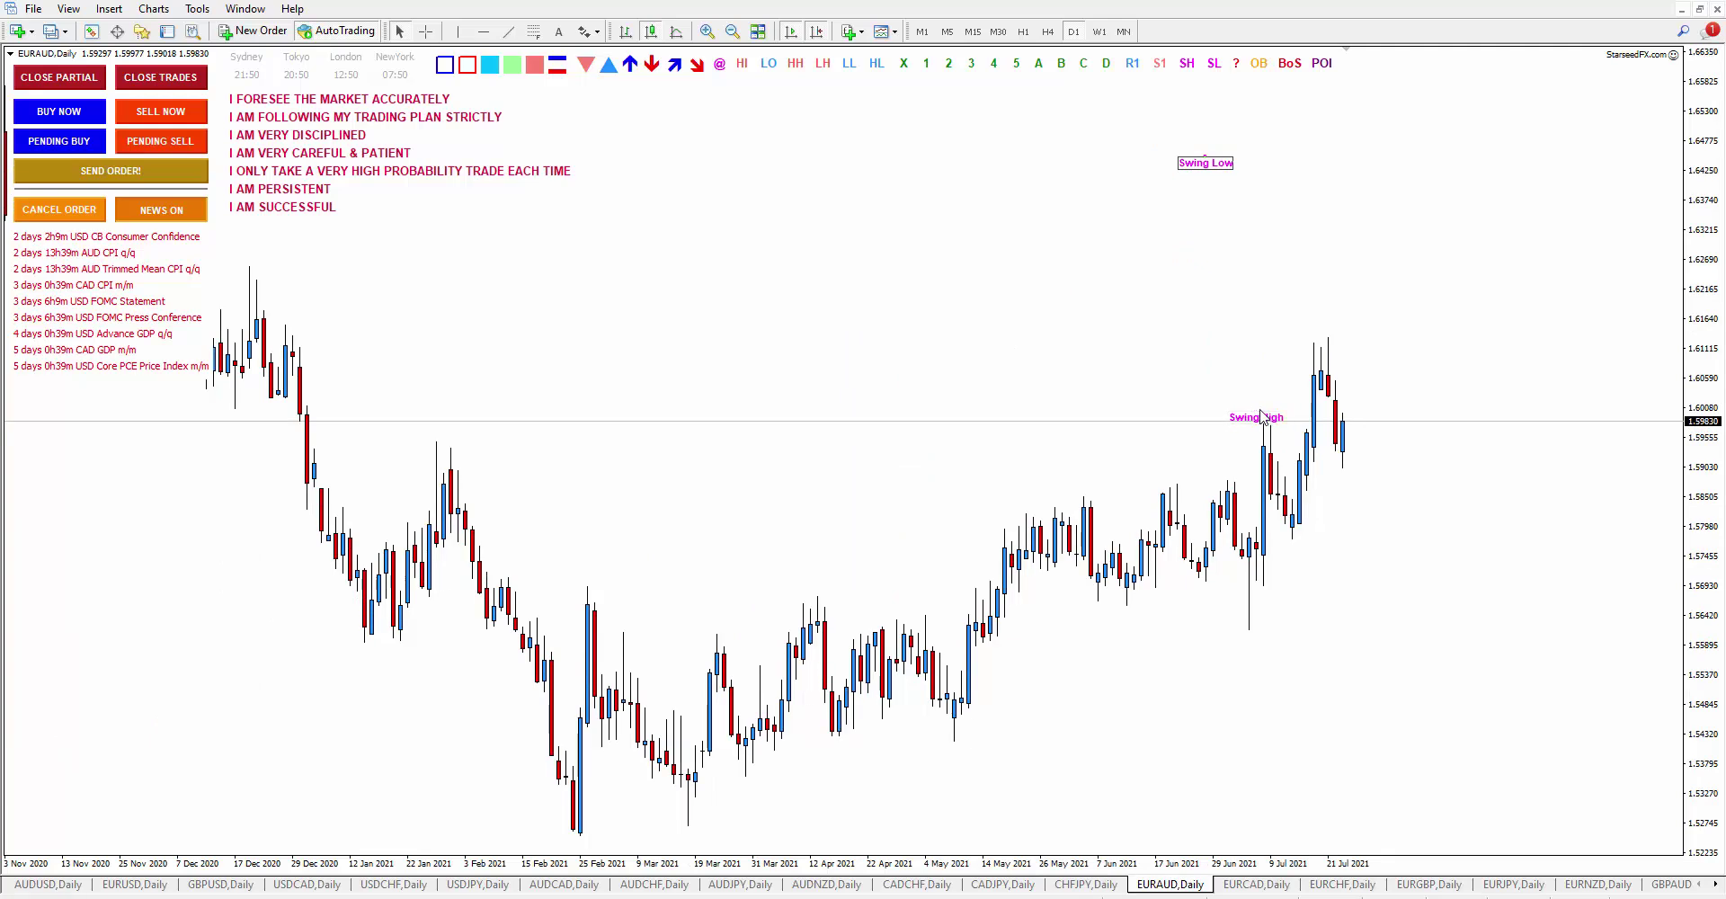
pyautogui.moveTo(1205, 163); pyautogui.dragTo(1300, 547)
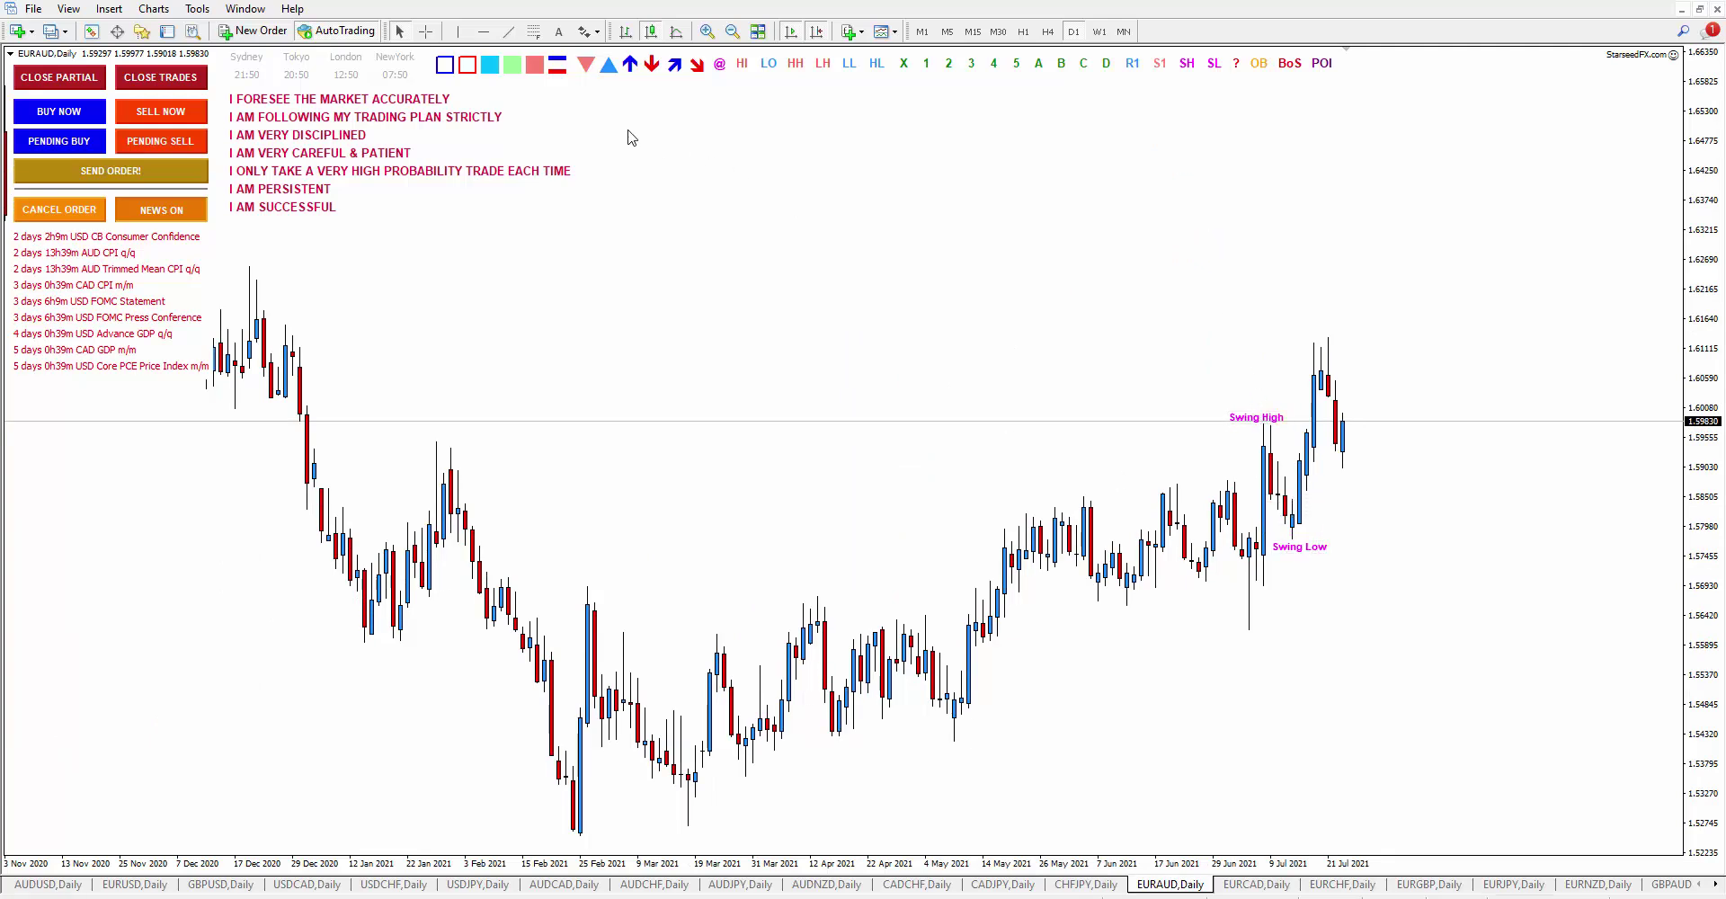
# Step: Draw a red break line at the EURAUD swing high near 1.5978 and shade a green zone from about 1.5807 to 1.5885
pyautogui.click(558, 64)
pyautogui.moveTo(310, 191); pyautogui.dragTo(1300, 432)
pyautogui.click(518, 66)
pyautogui.moveTo(1366, 509); pyautogui.dragTo(1457, 521)
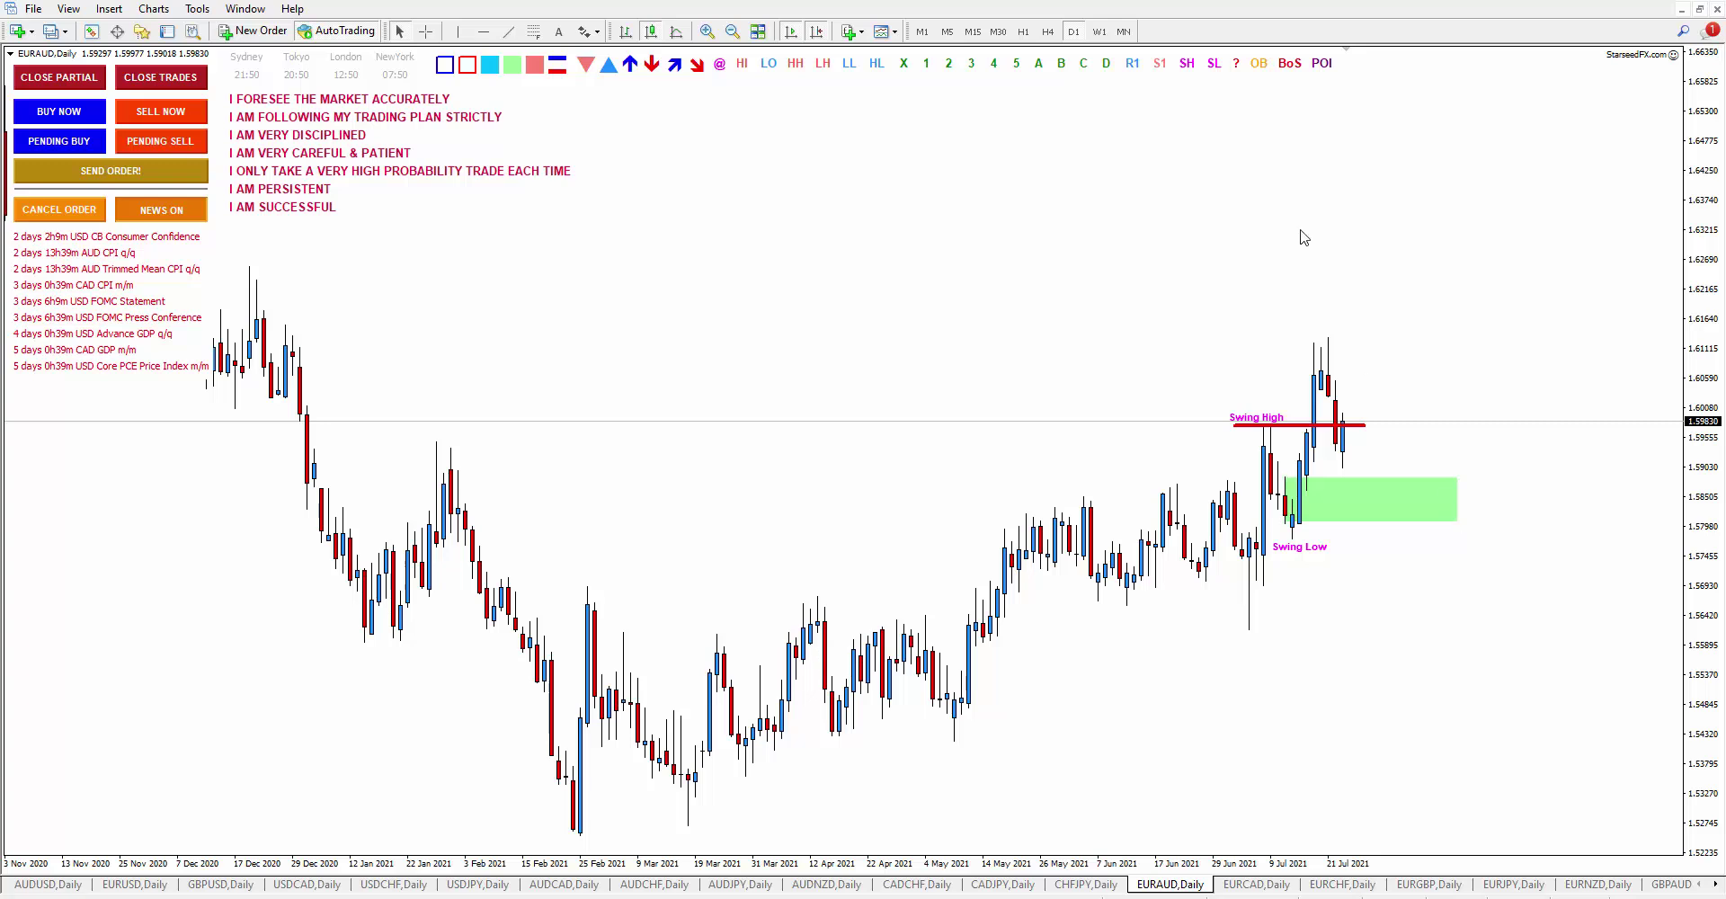
# Step: Label the green EURAUD zone Order Block and set a price alert at the zone's upper edge, about 1.5884
pyautogui.click(1259, 64)
pyautogui.moveTo(1270, 167); pyautogui.dragTo(1353, 526)
pyautogui.rightClick(1468, 479)
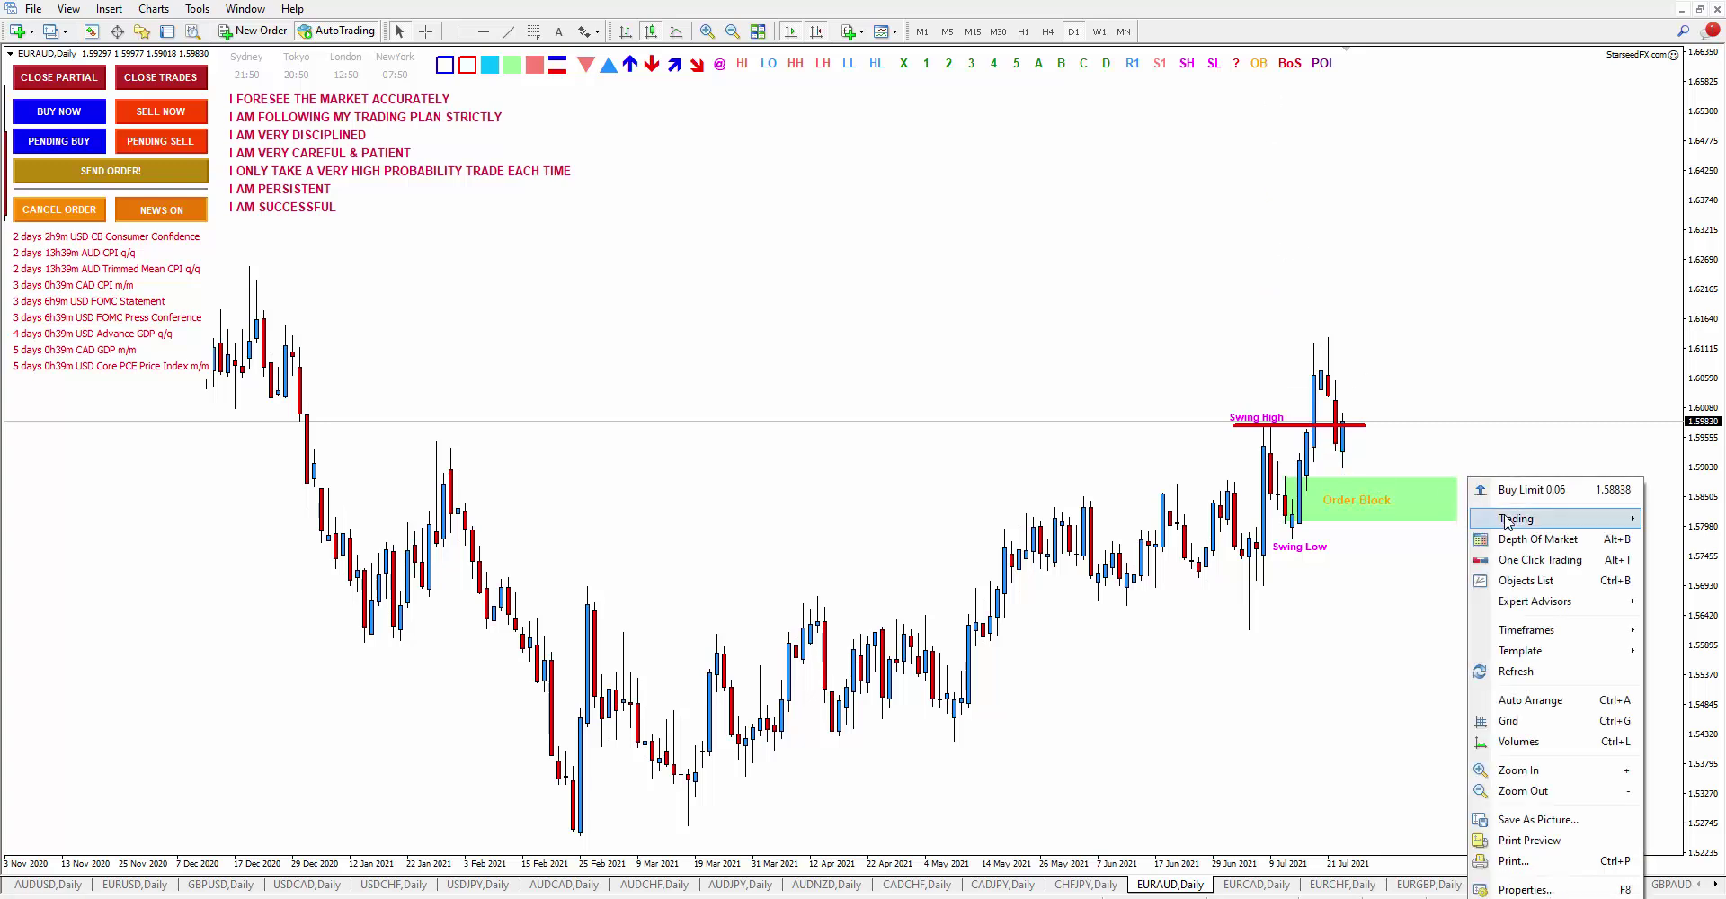
pyautogui.moveTo(1472, 522)
pyautogui.click(1402, 567)
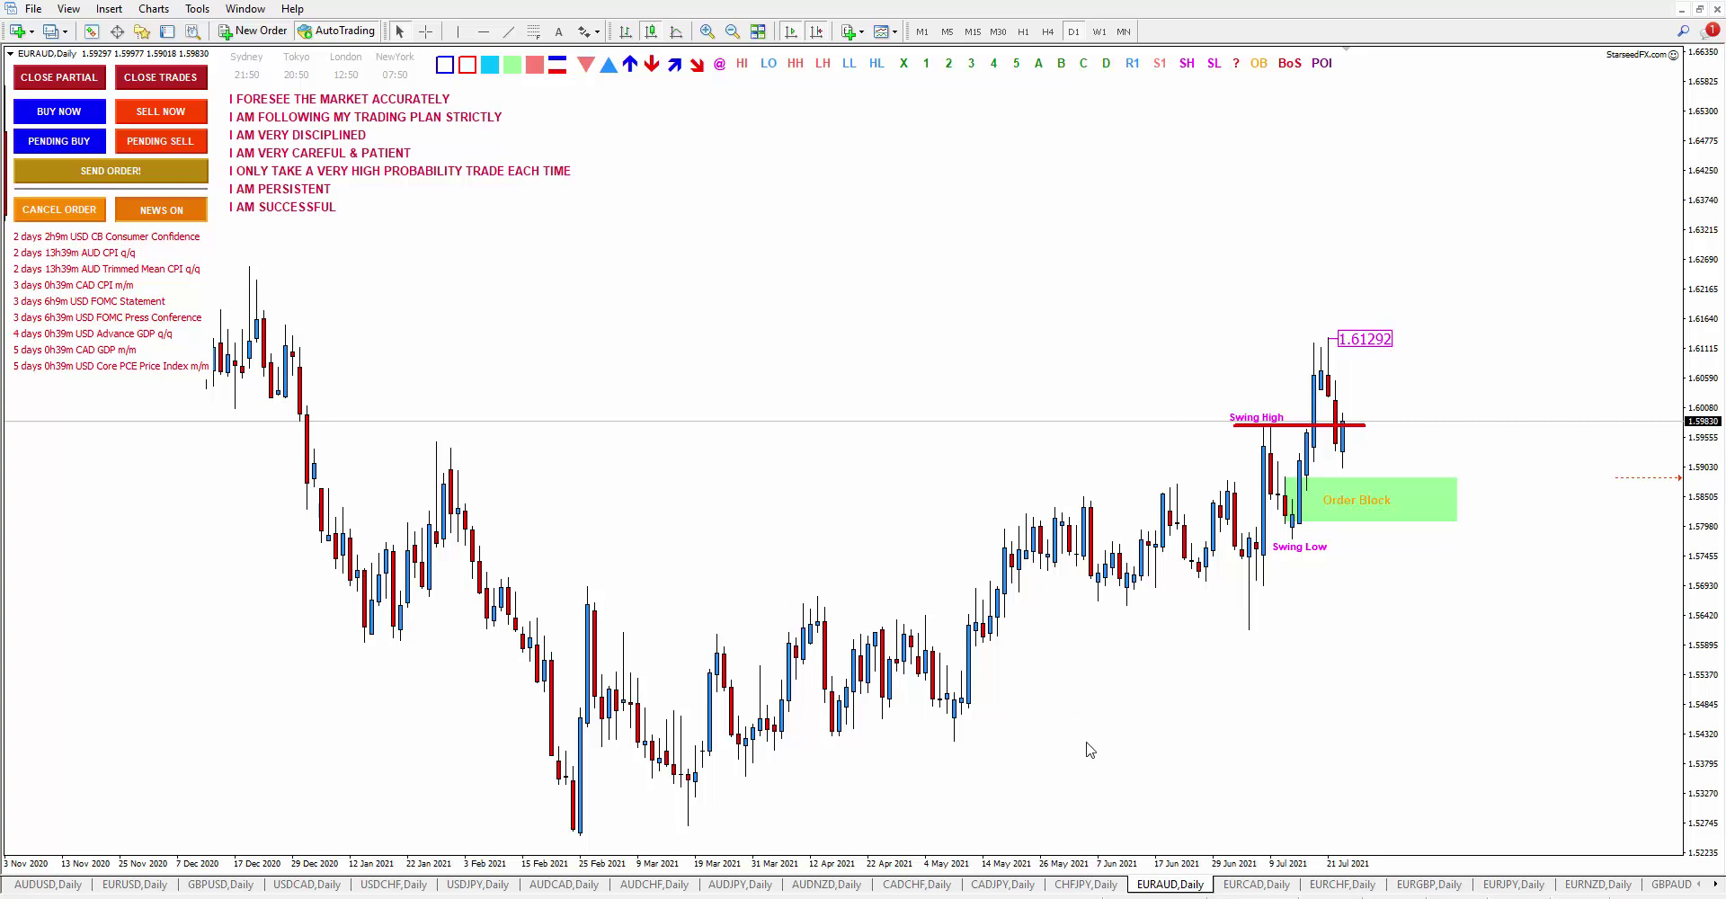
# Step: Switch to the EURCAD daily chart and label both July highs Swing High and the mid-July low Swing Low
pyautogui.click(1238, 882)
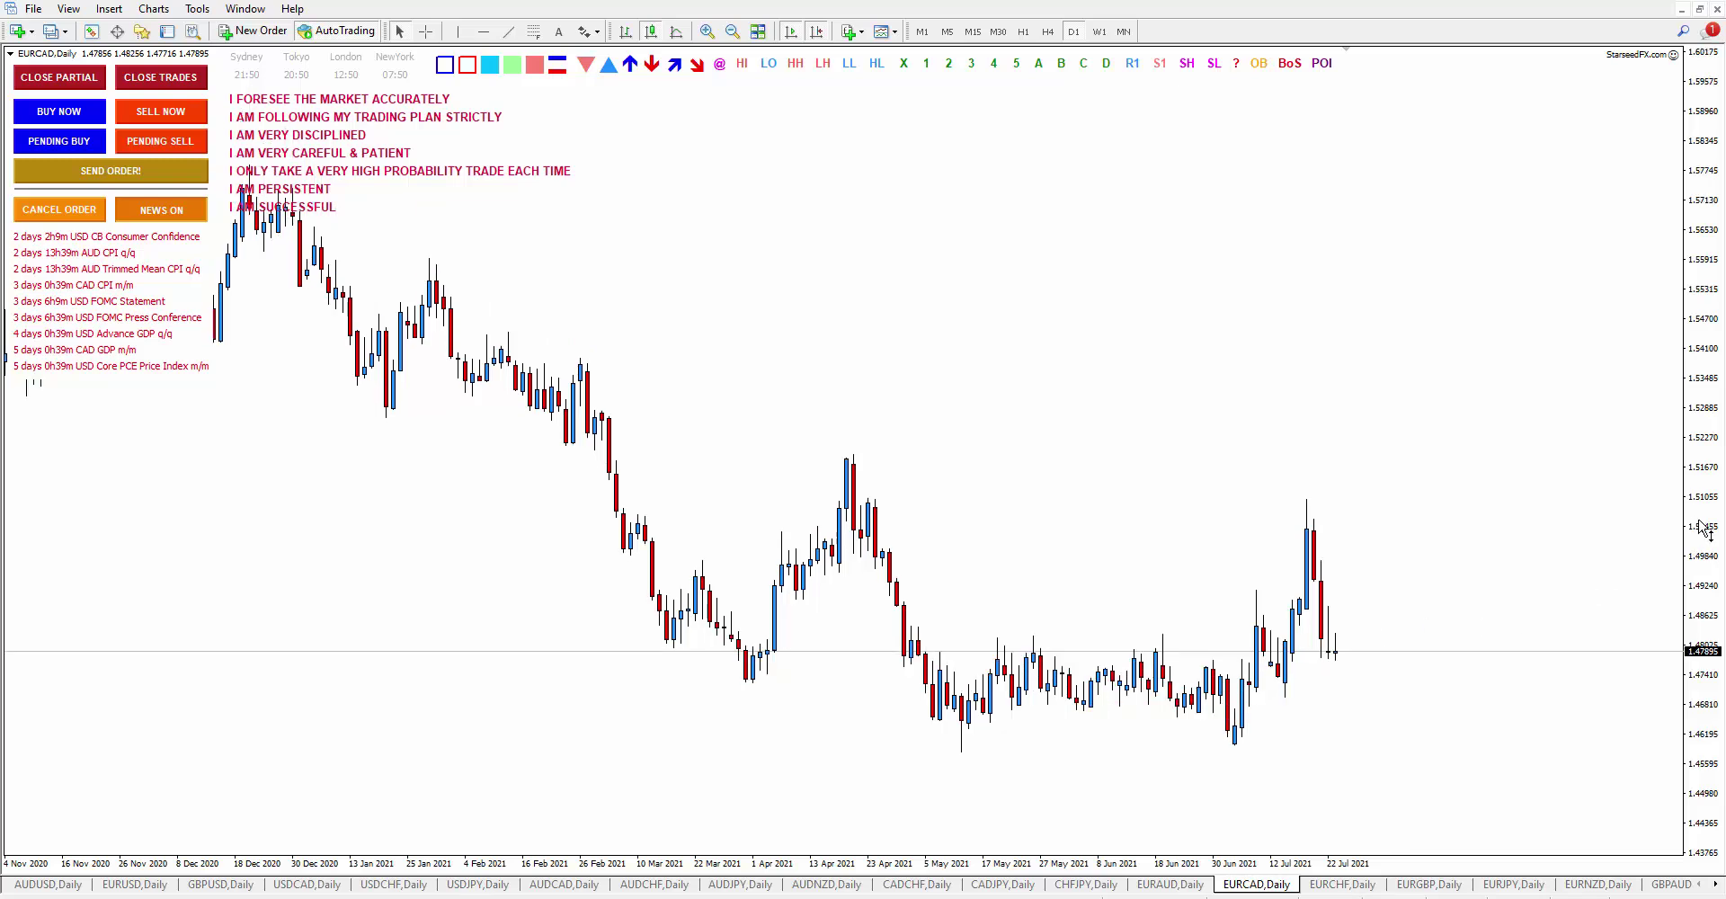
pyautogui.click(1189, 64)
pyautogui.click(1318, 517)
pyautogui.click(1213, 65)
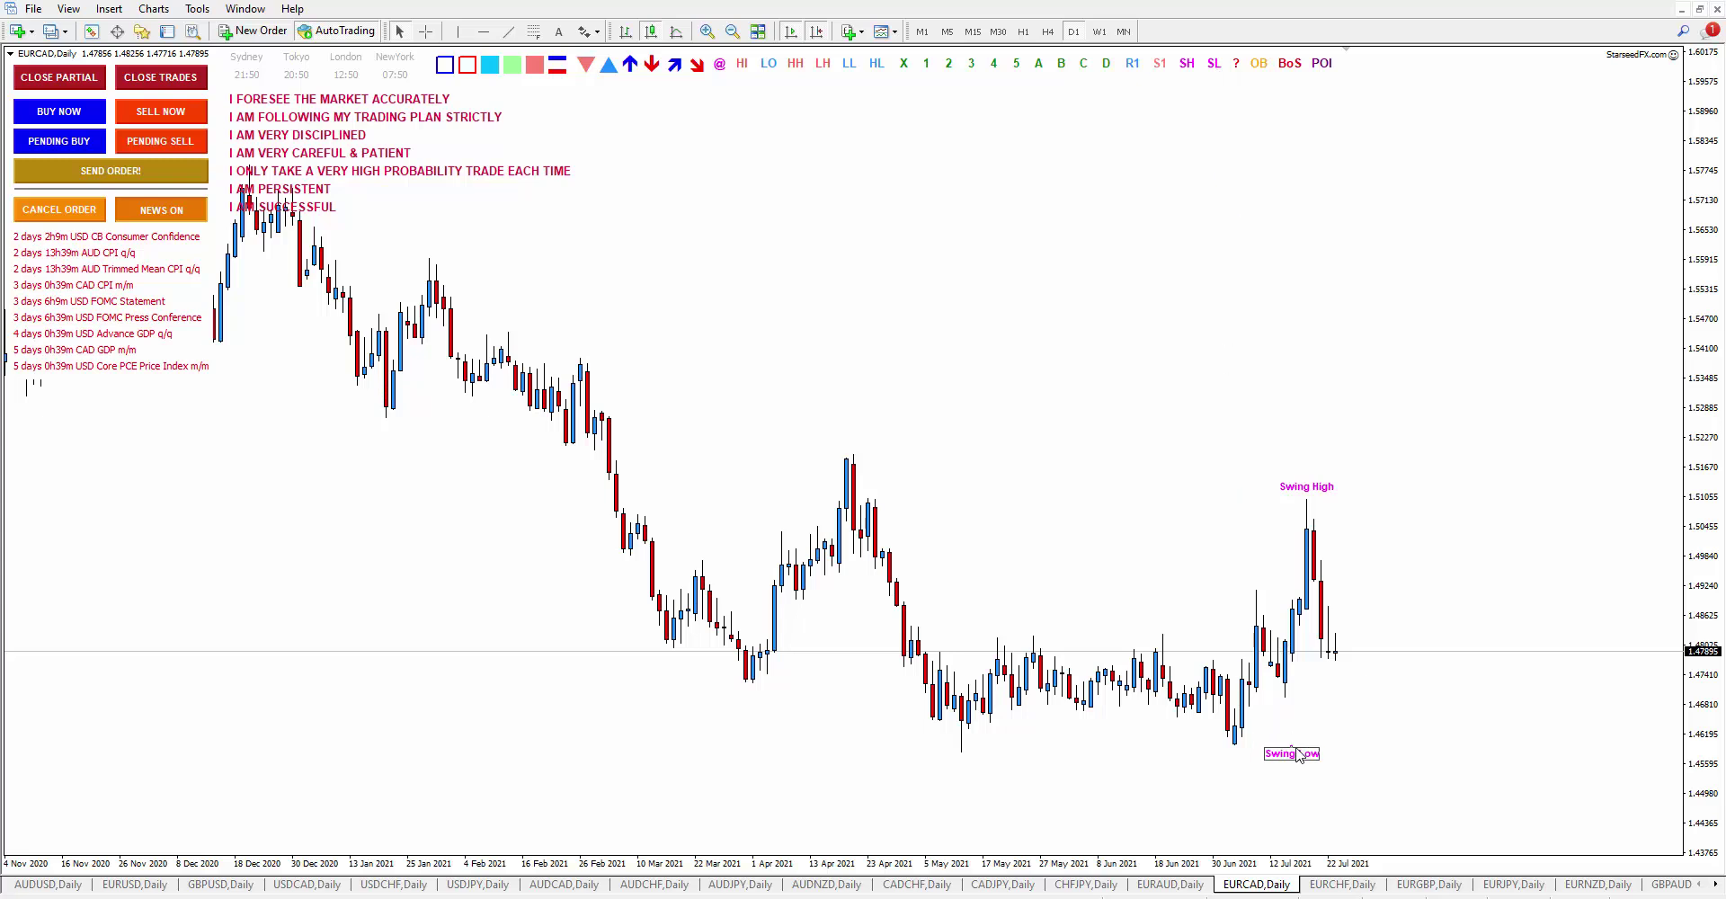
pyautogui.click(1298, 710)
pyautogui.click(1187, 64)
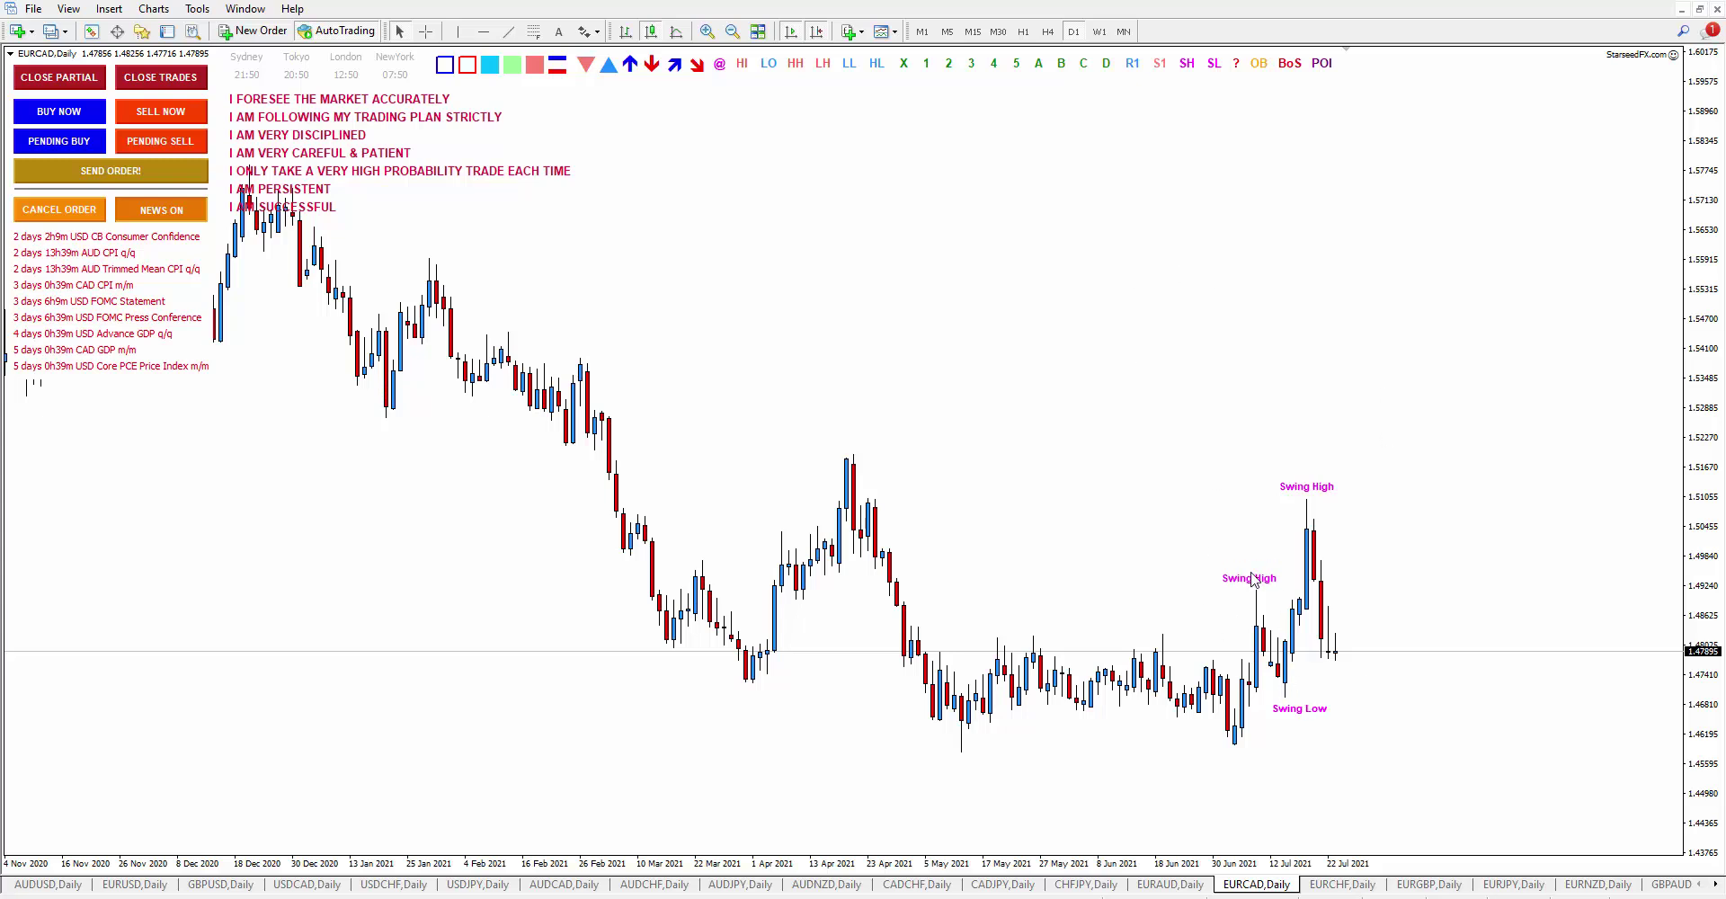
# Step: Shade a green EURCAD zone from about 1.473 to 1.482 and draw a red break line at the early-July high near 1.491
pyautogui.click(513, 64)
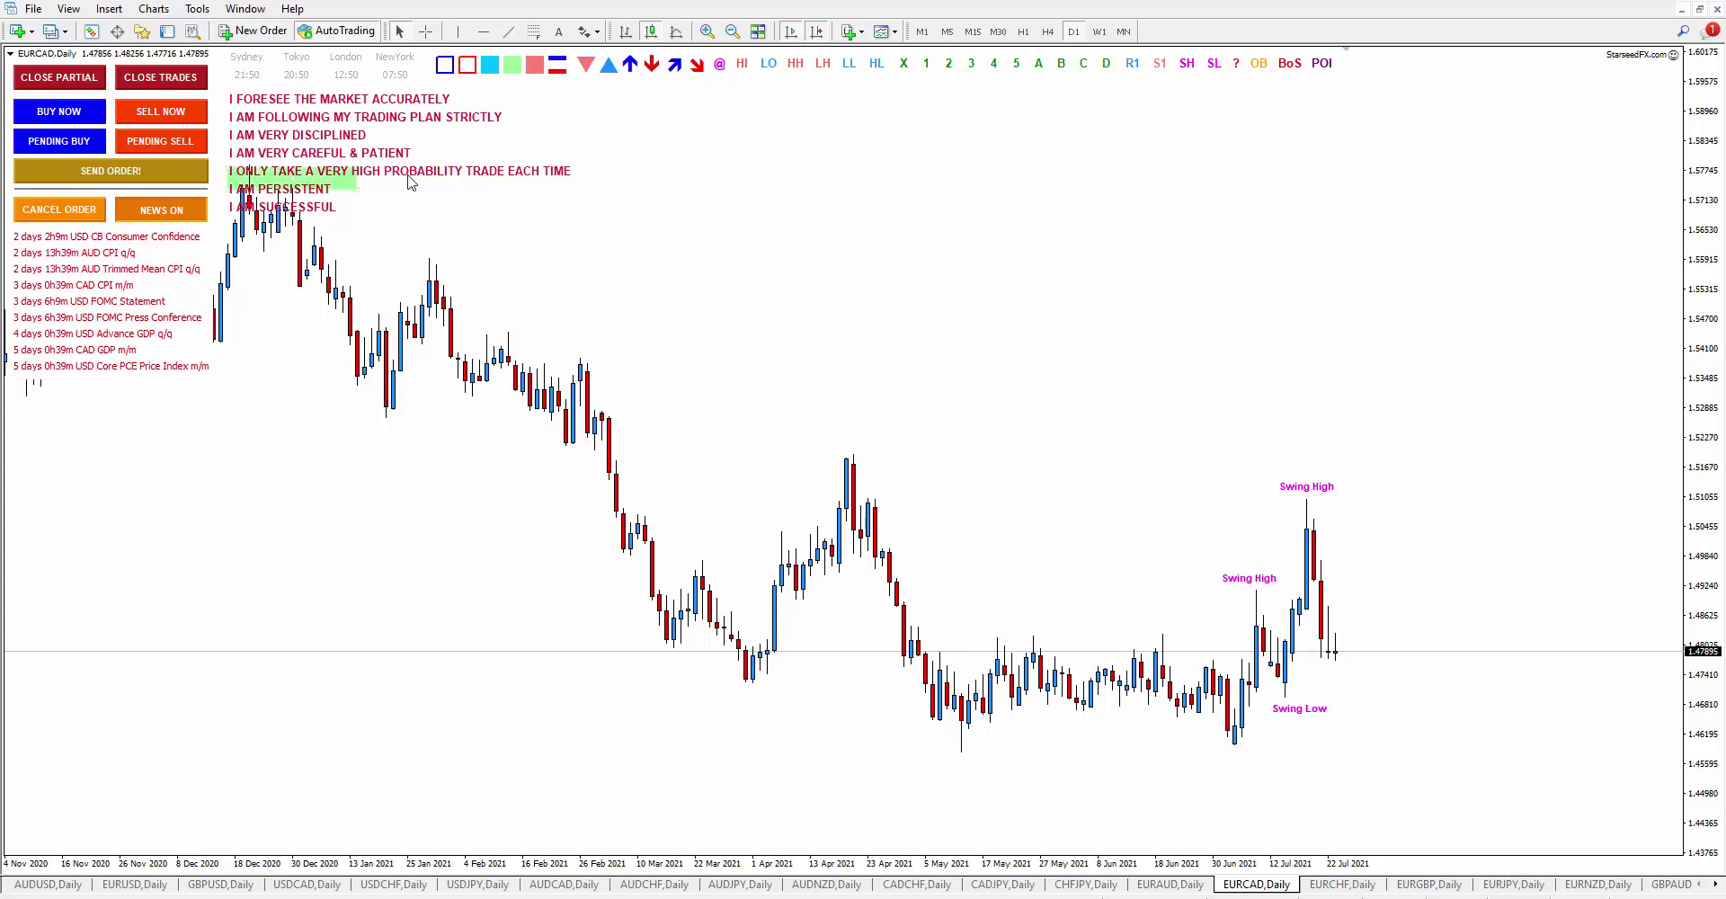
pyautogui.moveTo(297, 194); pyautogui.dragTo(1409, 679)
pyautogui.click(558, 65)
pyautogui.moveTo(289, 191); pyautogui.dragTo(1325, 597)
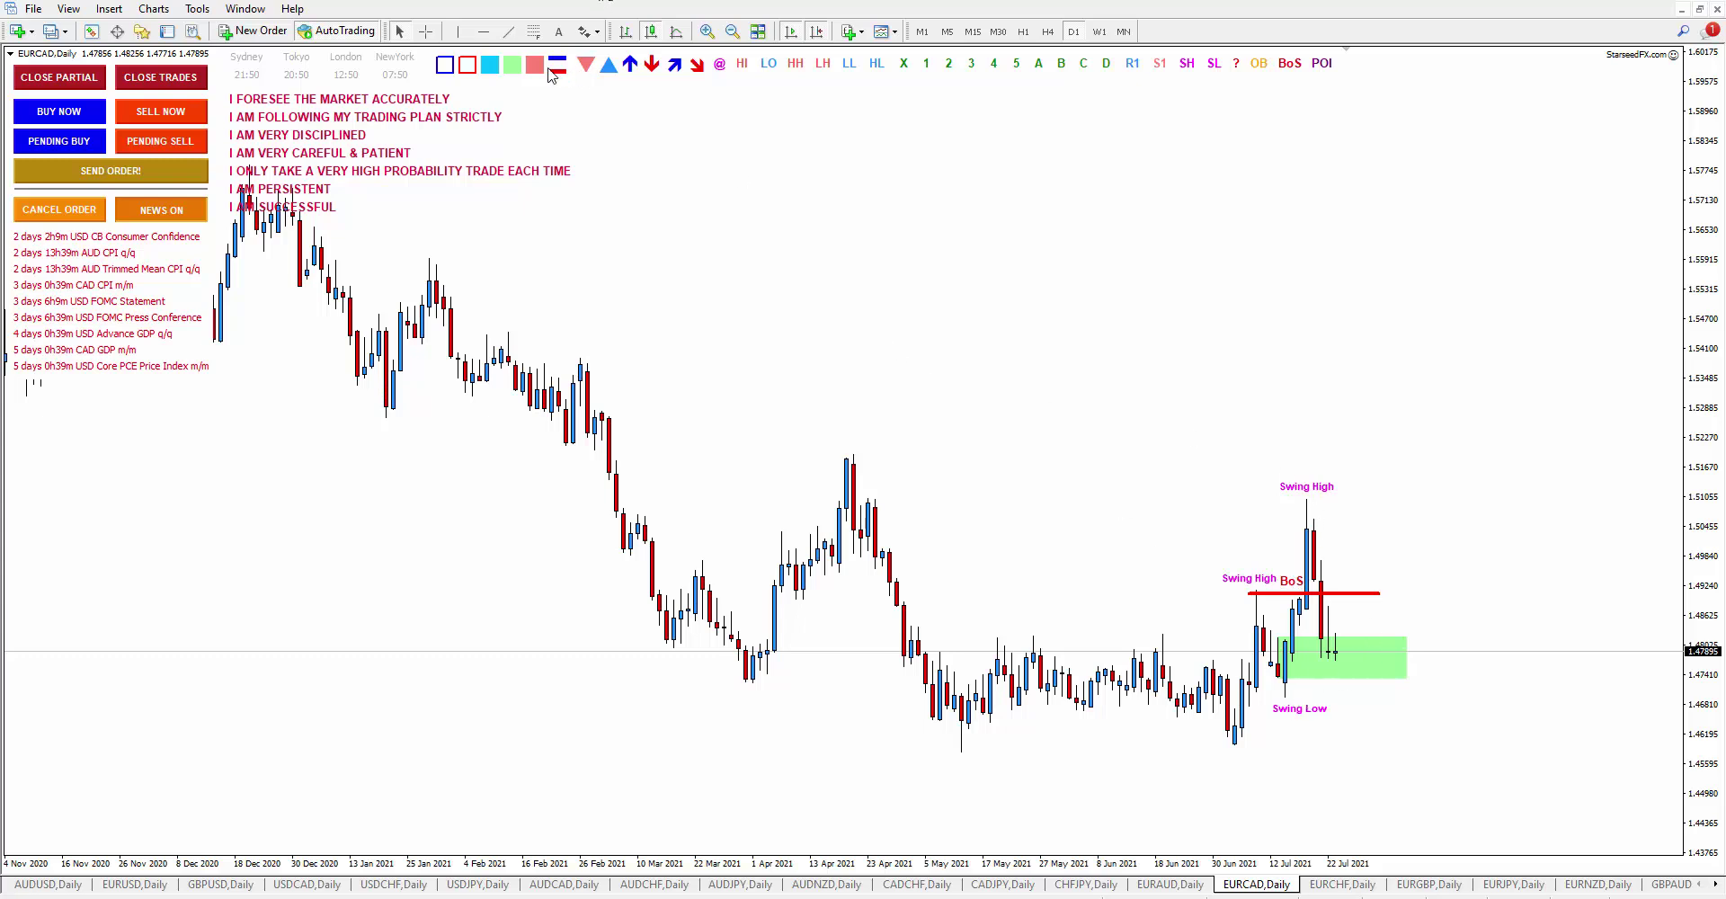
# Step: Place a price label of 1.51006 at the latest EURCAD high and label the green zone Order Block
pyautogui.click(744, 64)
pyautogui.click(1314, 509)
pyautogui.click(1259, 64)
pyautogui.moveTo(1272, 167); pyautogui.dragTo(1373, 669)
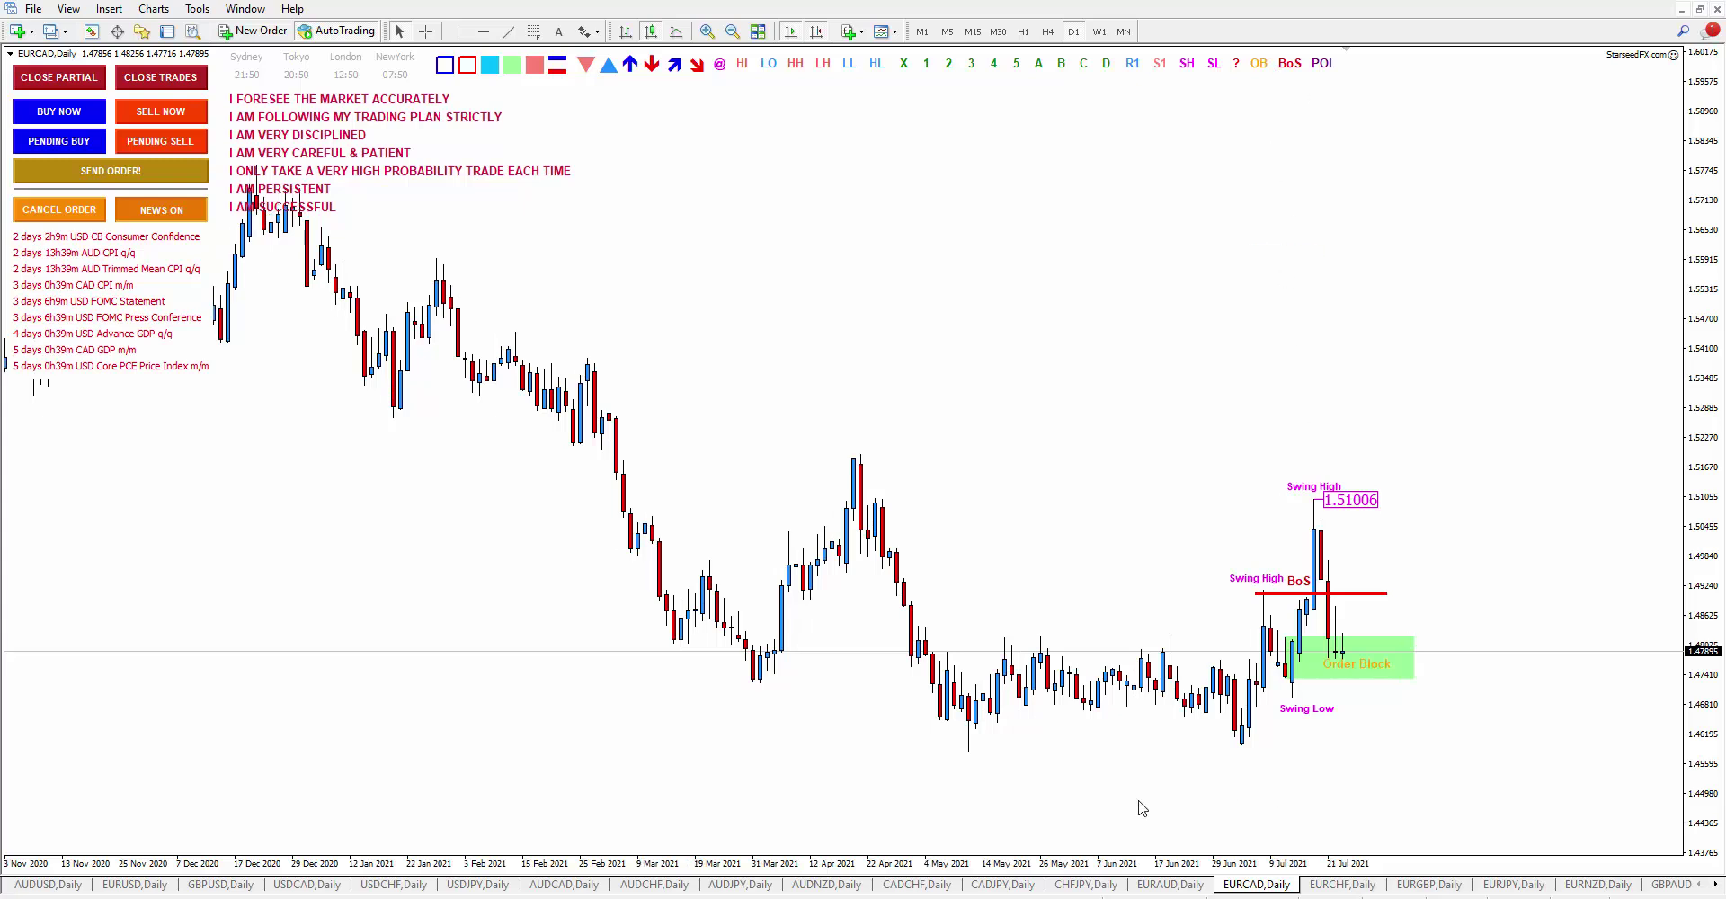
# Step: Switch to the EURCHF daily chart and label the early-July high Swing High and the June low Swing Low
pyautogui.click(1330, 884)
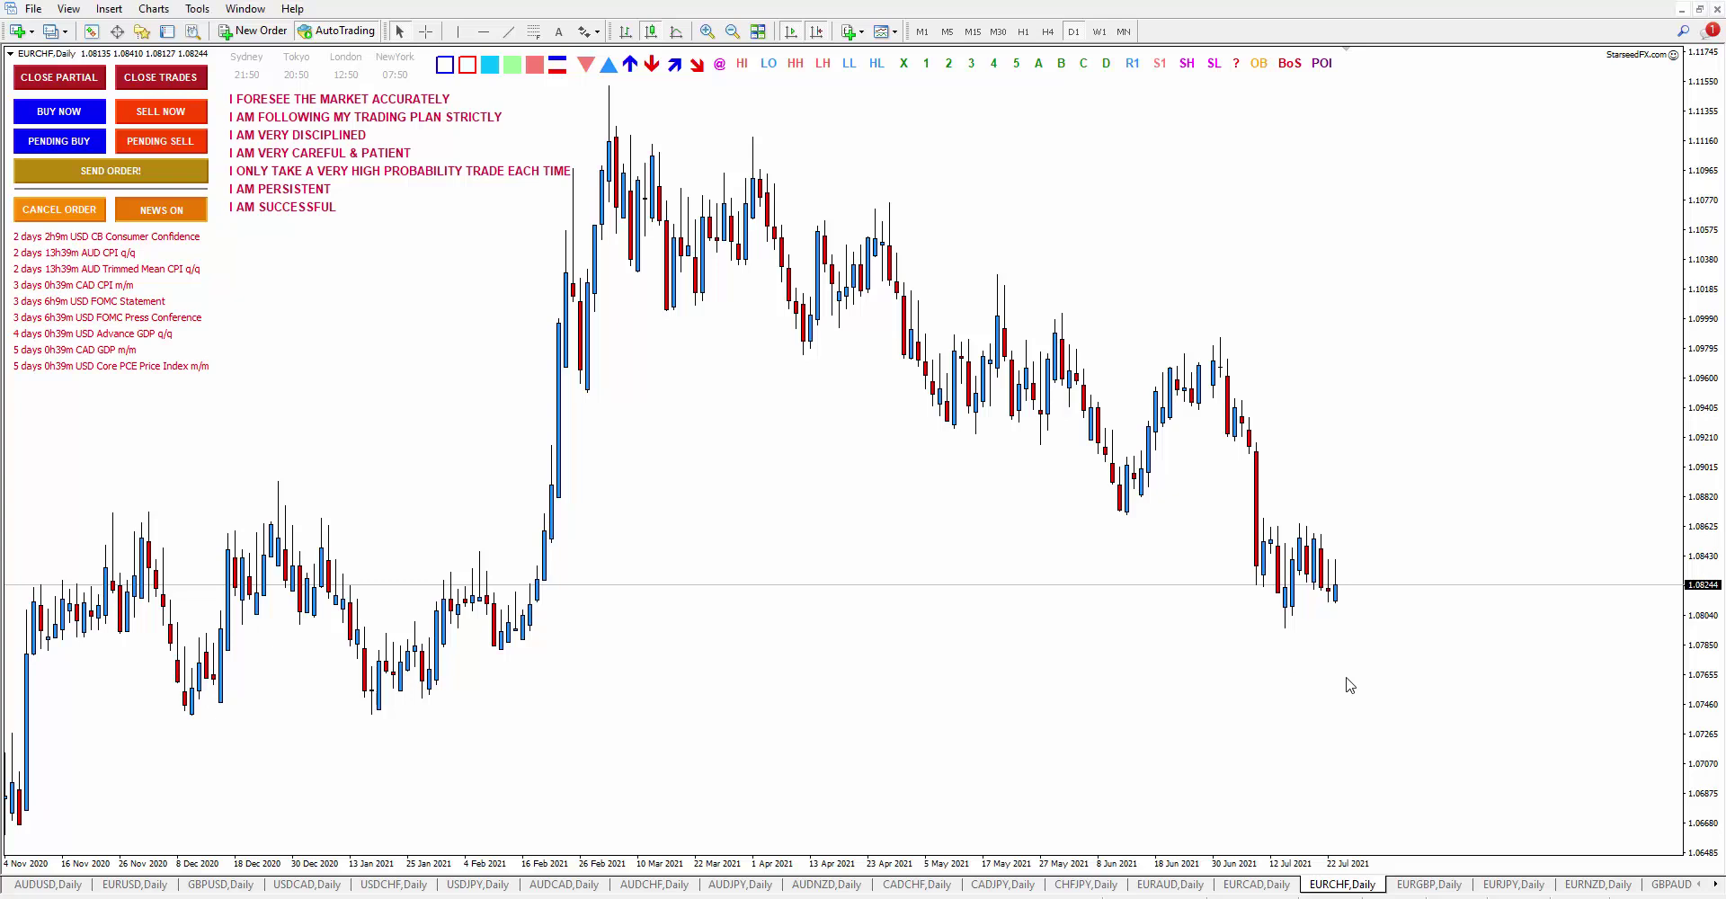
pyautogui.click(1189, 64)
pyautogui.click(1213, 65)
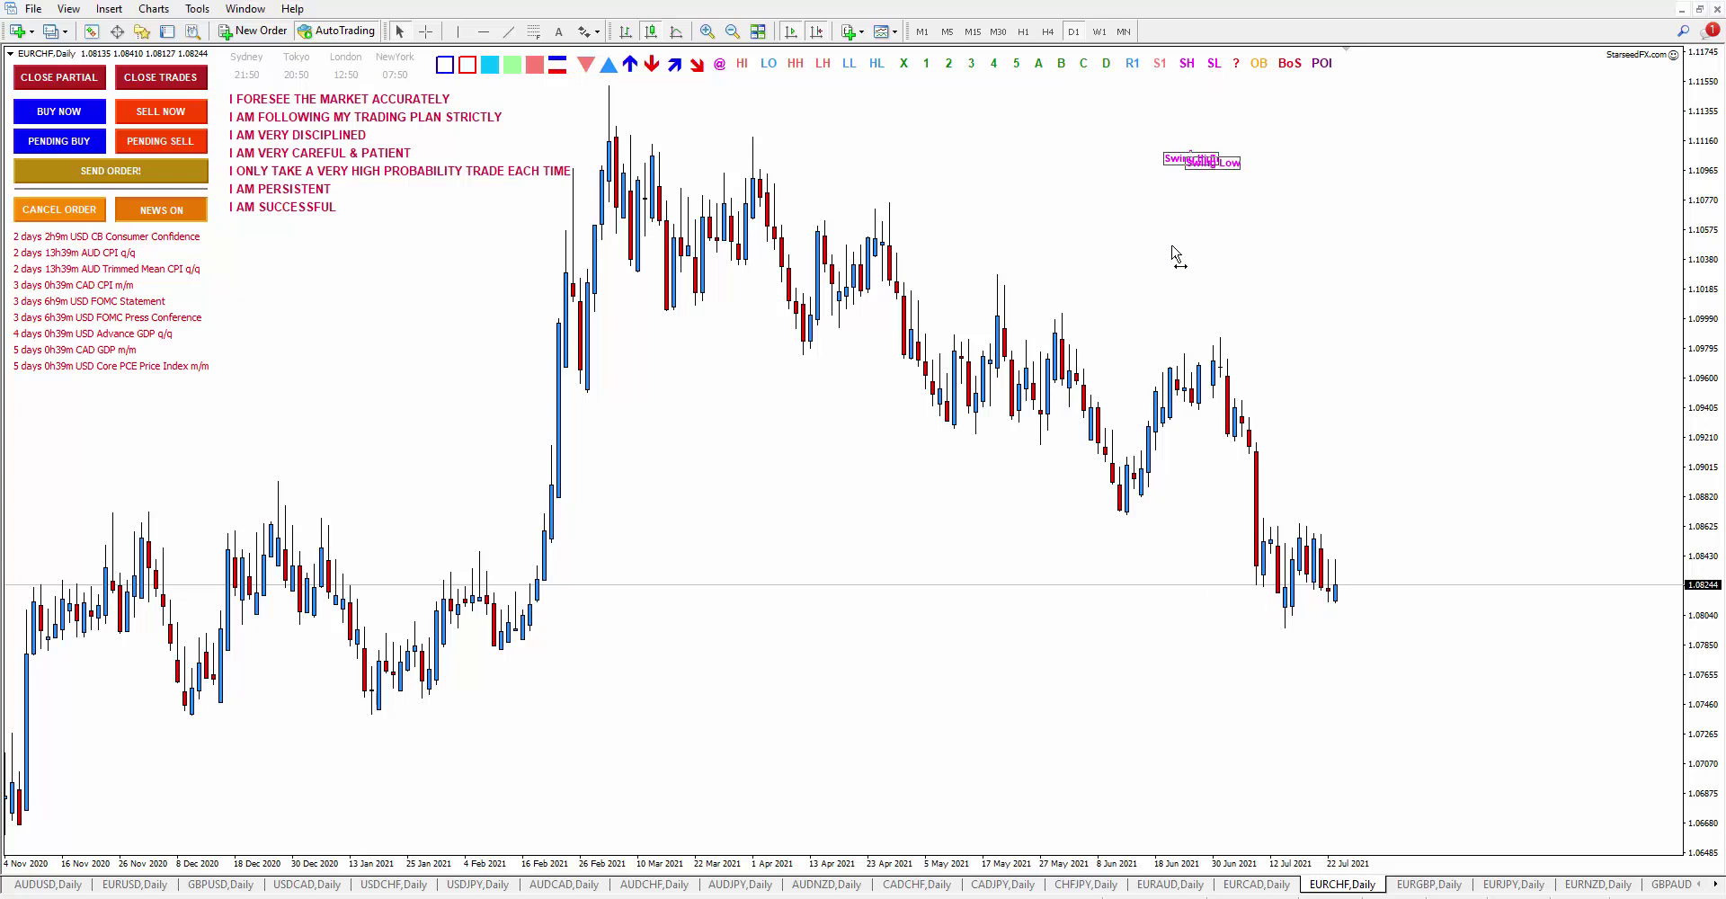
pyautogui.moveTo(1192, 160); pyautogui.dragTo(1218, 321)
pyautogui.doubleClick(1219, 321)
pyautogui.moveTo(1231, 162); pyautogui.dragTo(1121, 534)
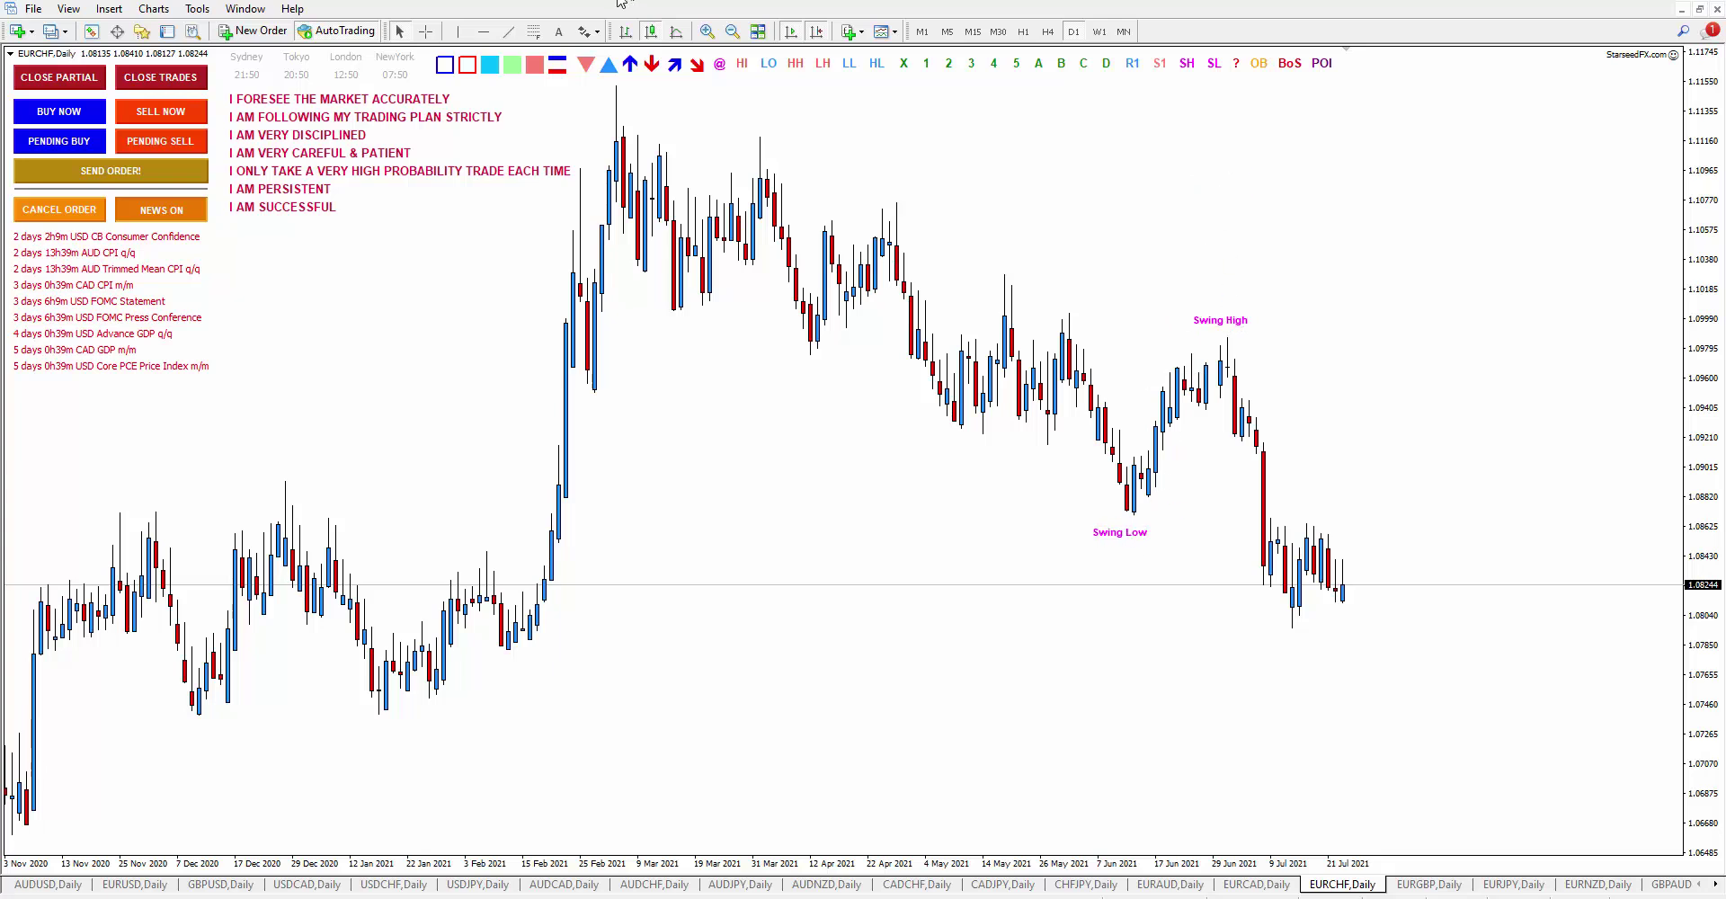
# Step: Draw a level red break line at the EURCHF June low near 1.0870 and shade an Order Block zone from about 1.0918 to 1.0946
pyautogui.click(562, 67)
pyautogui.moveTo(297, 191); pyautogui.dragTo(1198, 516)
pyautogui.click(512, 64)
pyautogui.moveTo(305, 185); pyautogui.dragTo(1457, 447)
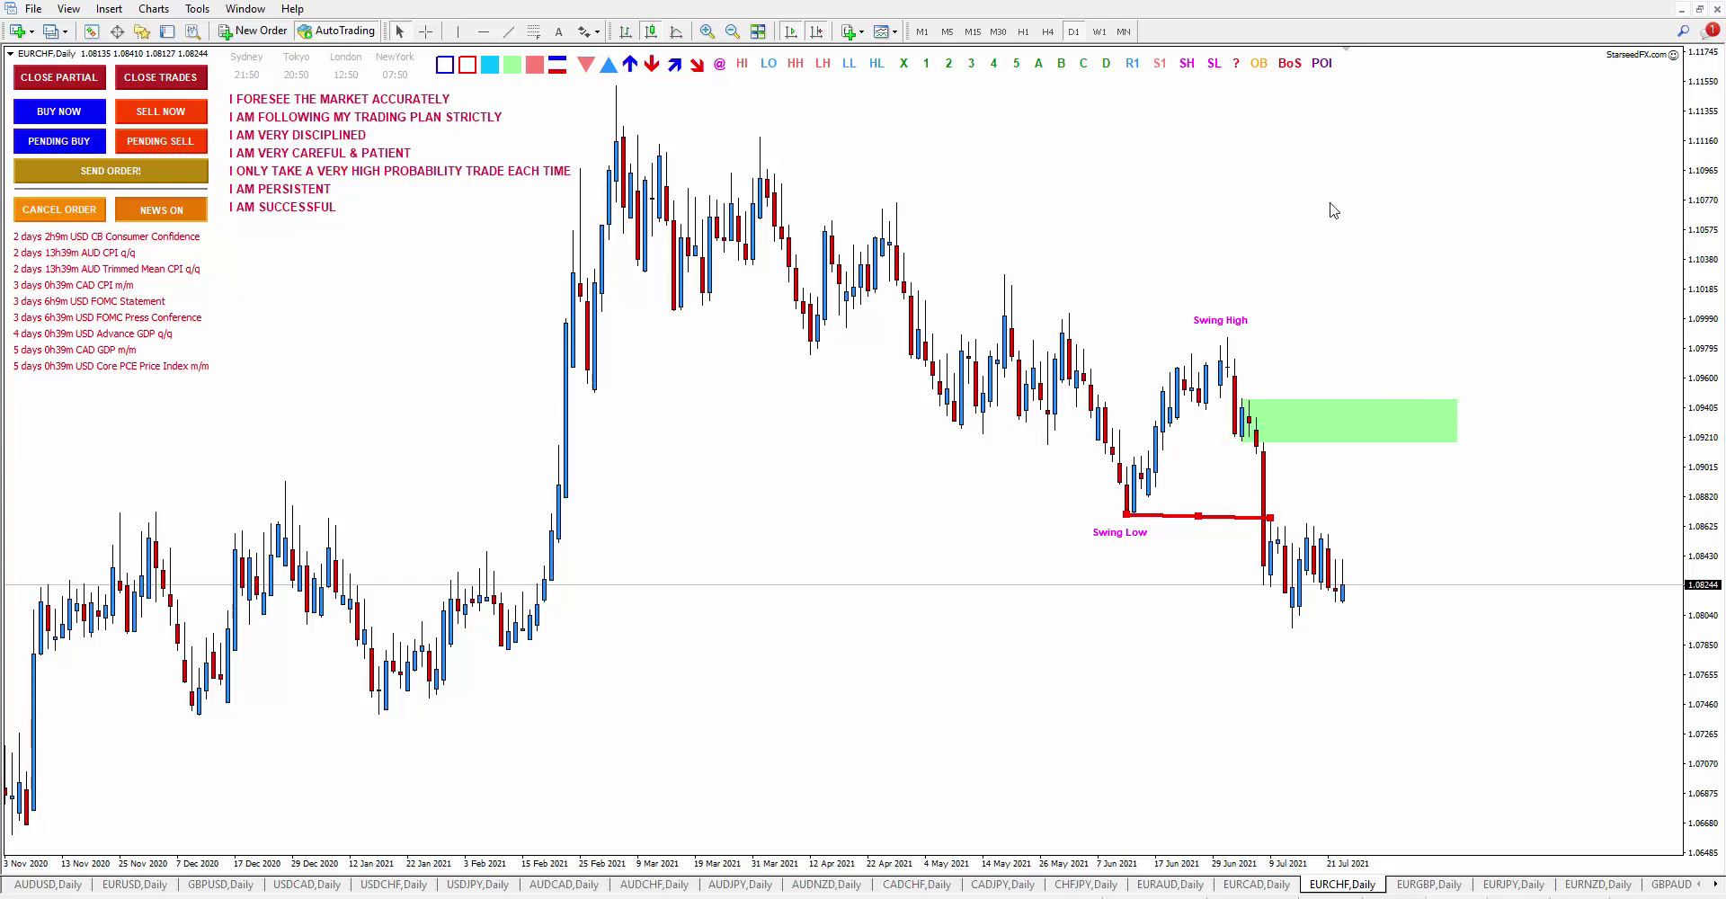
pyautogui.click(1258, 67)
pyautogui.moveTo(1277, 524); pyautogui.dragTo(1281, 520)
# Step: Draw a red line at the mid-July EURCHF low near 1.0797 and label that low Swing Low and the following high Swing High
pyautogui.click(558, 72)
pyautogui.click(1350, 621)
pyautogui.click(1187, 65)
pyautogui.click(1313, 499)
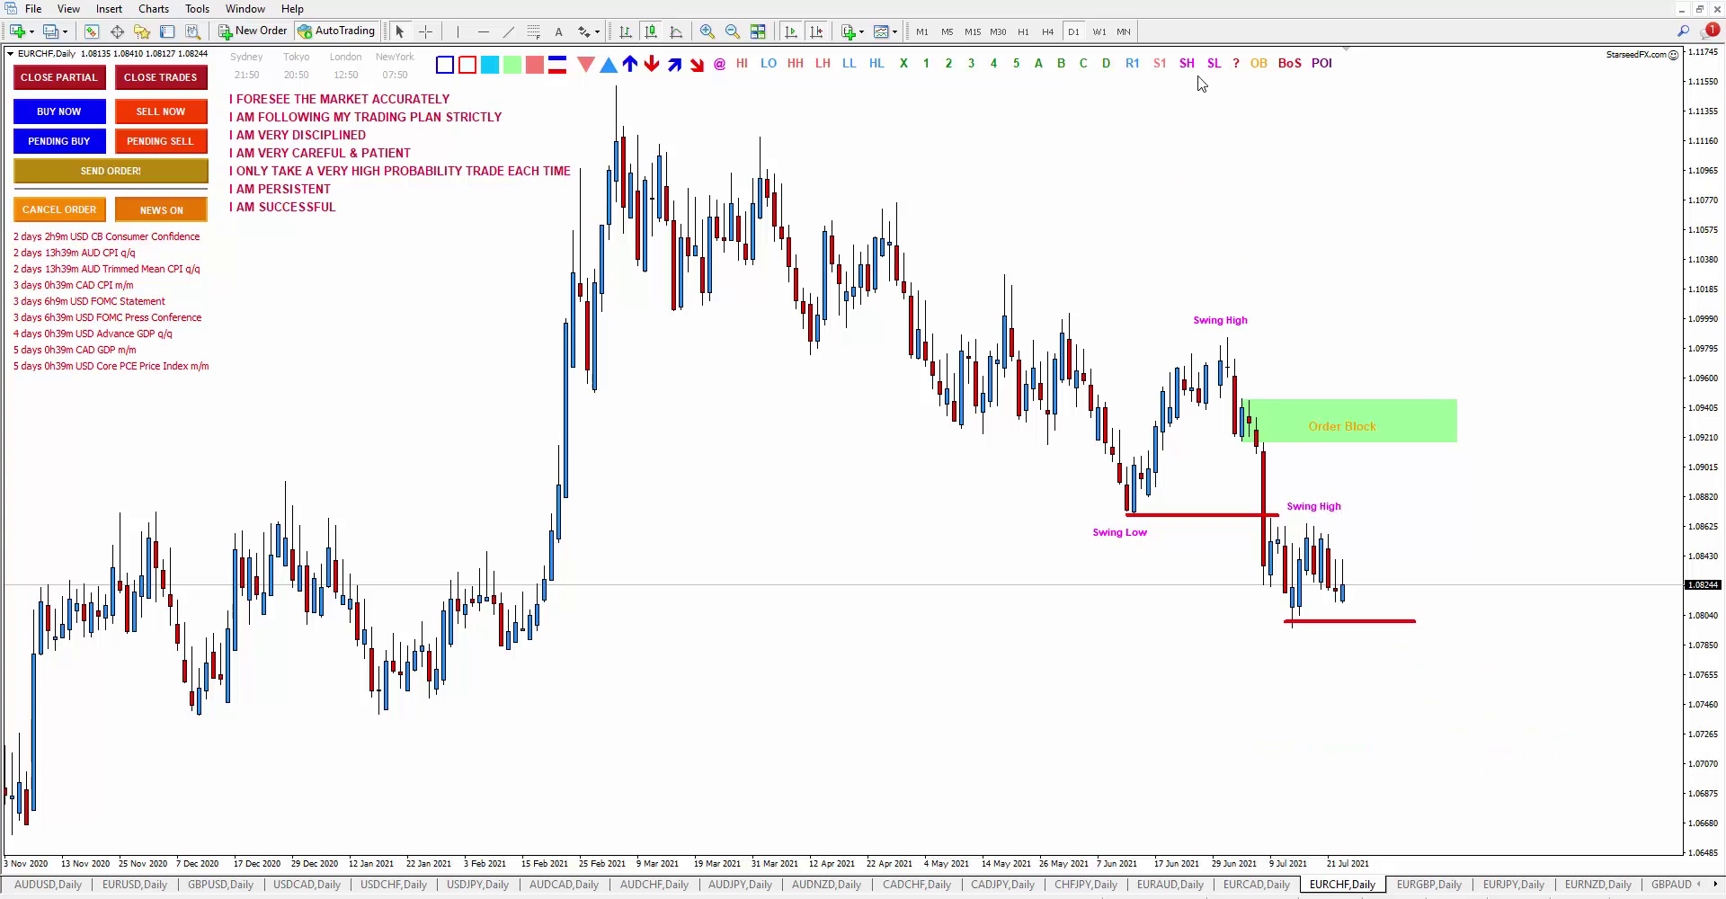
pyautogui.click(1212, 65)
pyautogui.scroll(1, 1360, 618)
pyautogui.moveTo(1304, 642); pyautogui.dragTo(1354, 628)
pyautogui.click(1303, 646)
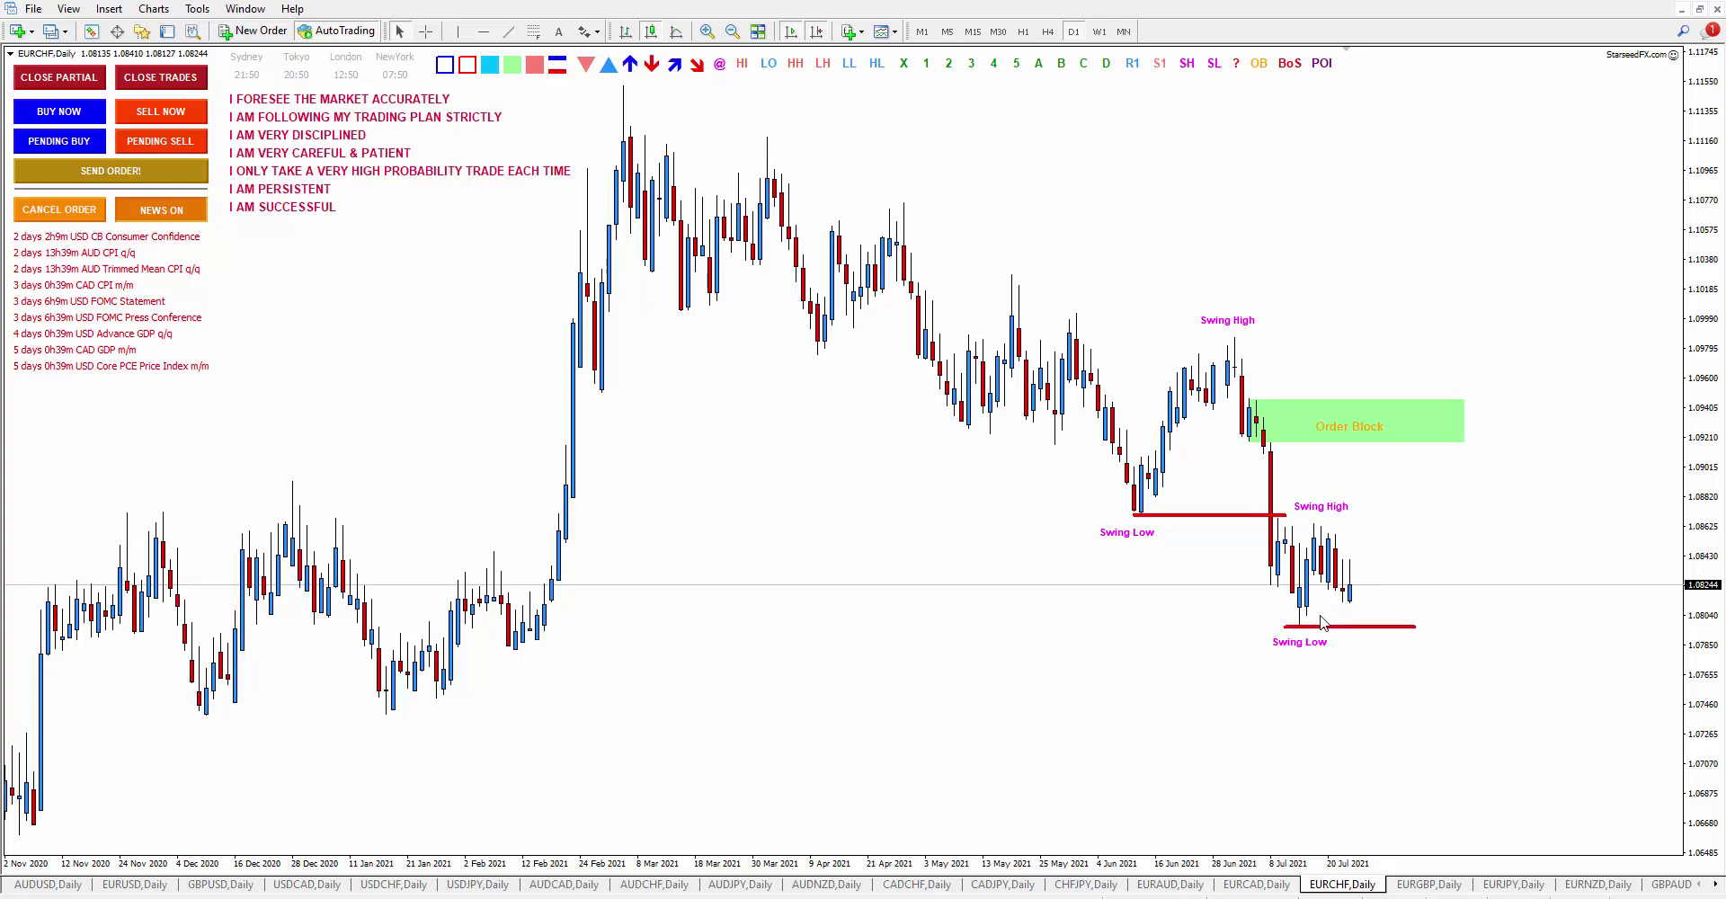
# Step: Label the EURCHF break line BoS and switch to the EURGBP daily chart
pyautogui.click(1287, 65)
pyautogui.click(1249, 526)
pyautogui.moveTo(1353, 423); pyautogui.dragTo(1346, 417)
pyautogui.click(1395, 889)
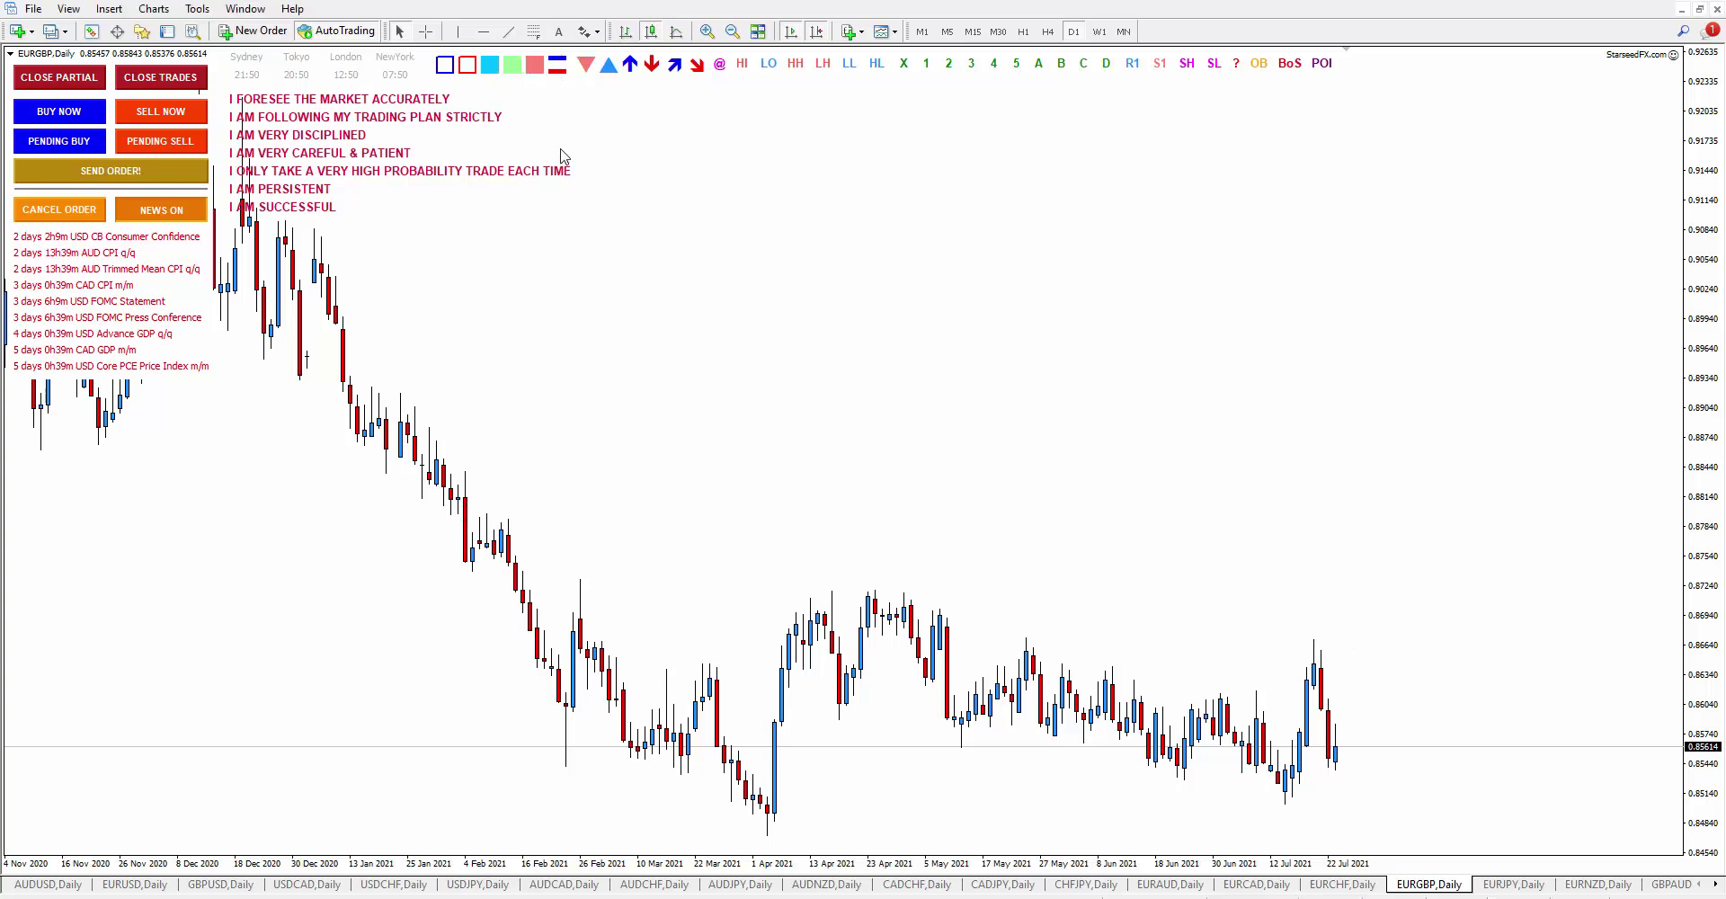
pyautogui.click(556, 72)
pyautogui.moveTo(285, 193)
pyautogui.mouseDown()
pyautogui.moveTo(888, 609)
pyautogui.moveTo(910, 594)
pyautogui.mouseUp()
pyautogui.moveTo(903, 580); pyautogui.dragTo(1039, 514)
pyautogui.rightClick(1038, 516)
pyautogui.click(1074, 579)
# Step: Label the latest July EURGBP high Swing High and the mid-July low Swing Low
pyautogui.click(1186, 68)
pyautogui.click(1210, 67)
pyautogui.moveTo(1167, 156); pyautogui.dragTo(1331, 629)
pyautogui.moveTo(1206, 165); pyautogui.dragTo(1278, 811)
pyautogui.scroll(1, 1695, 575)
pyautogui.moveTo(1701, 574); pyautogui.dragTo(1705, 604)
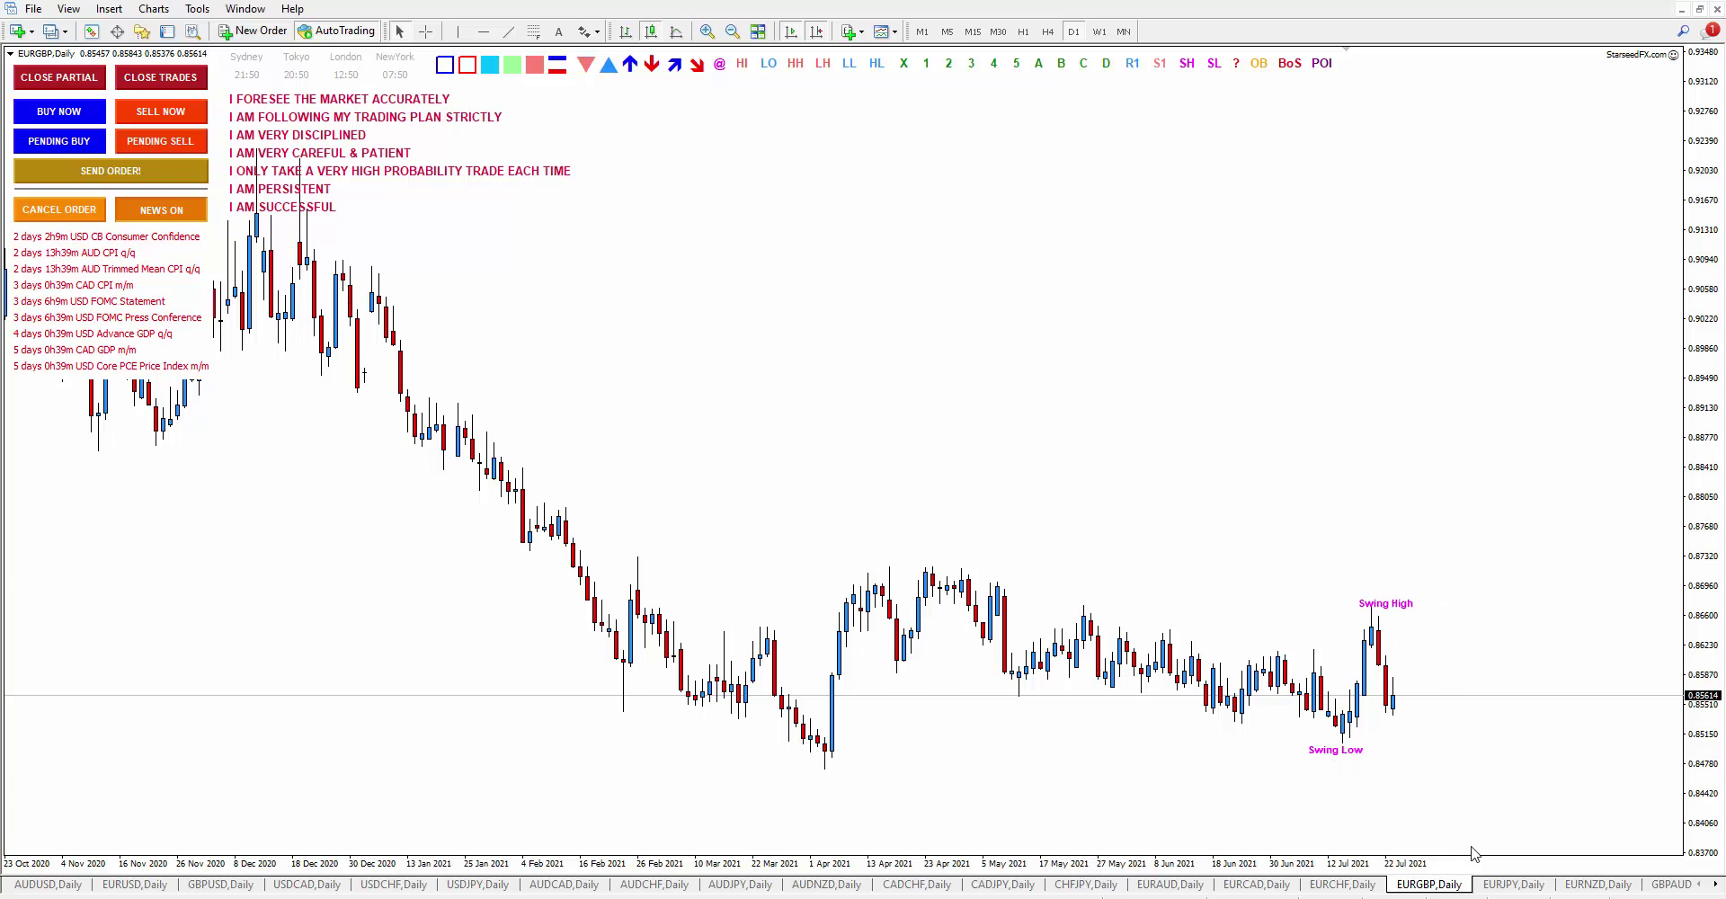
# Step: Switch to the EURJPY daily chart and label the late-June high Swing High and the June low just before it Swing Low
pyautogui.click(1493, 888)
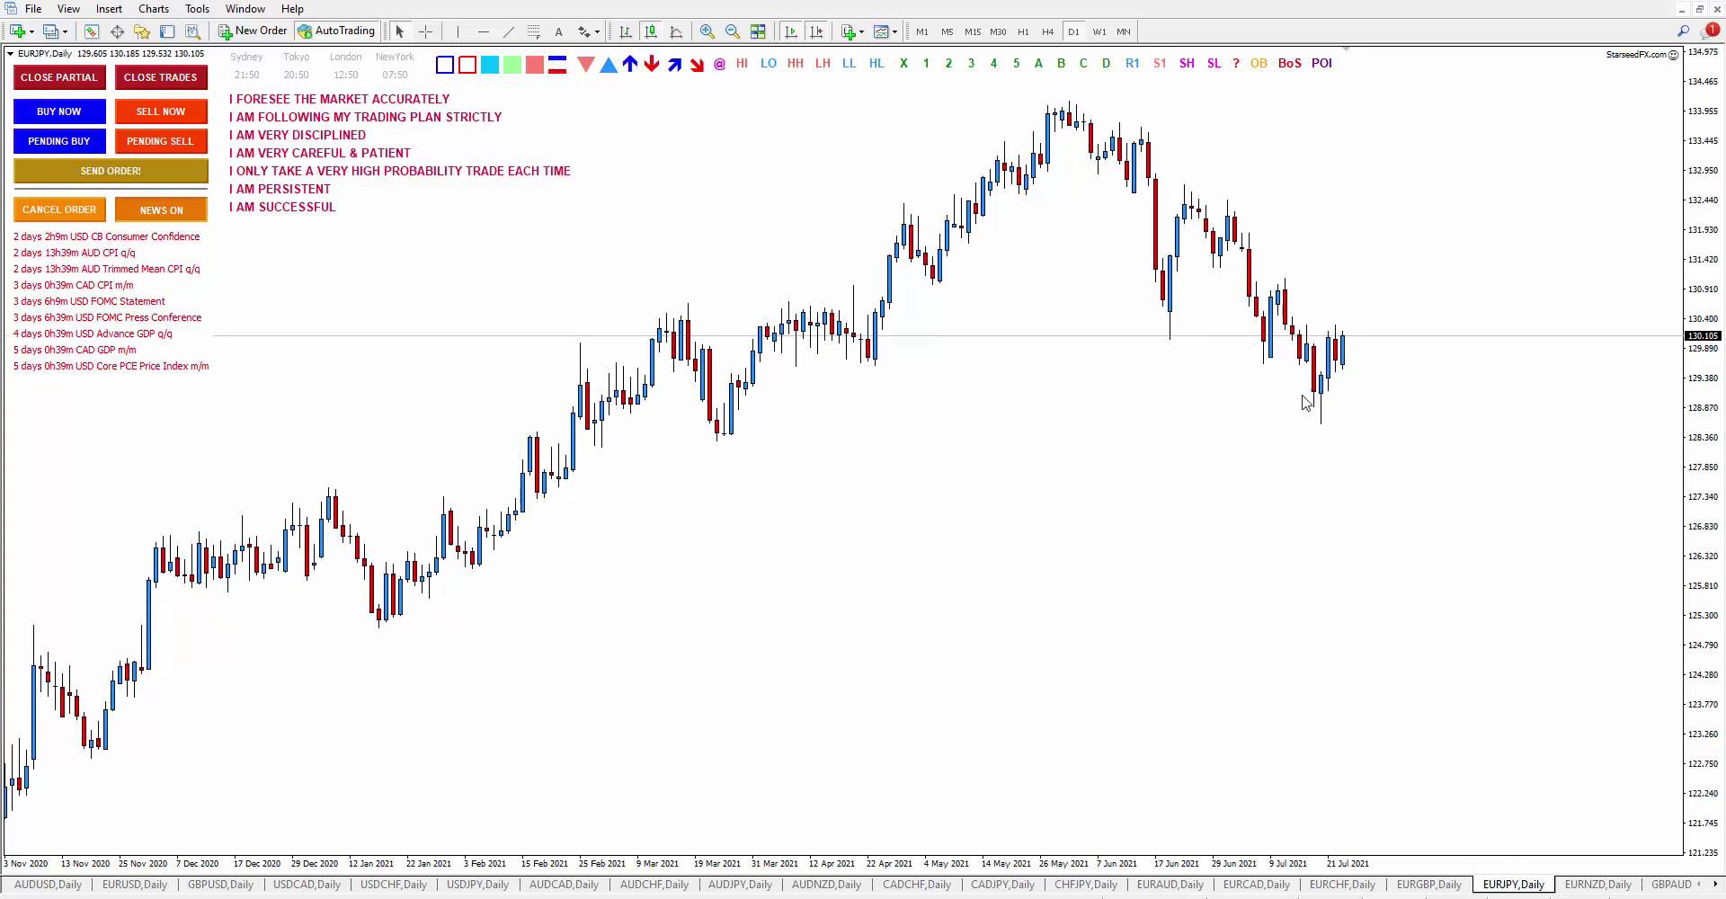
pyautogui.click(1188, 63)
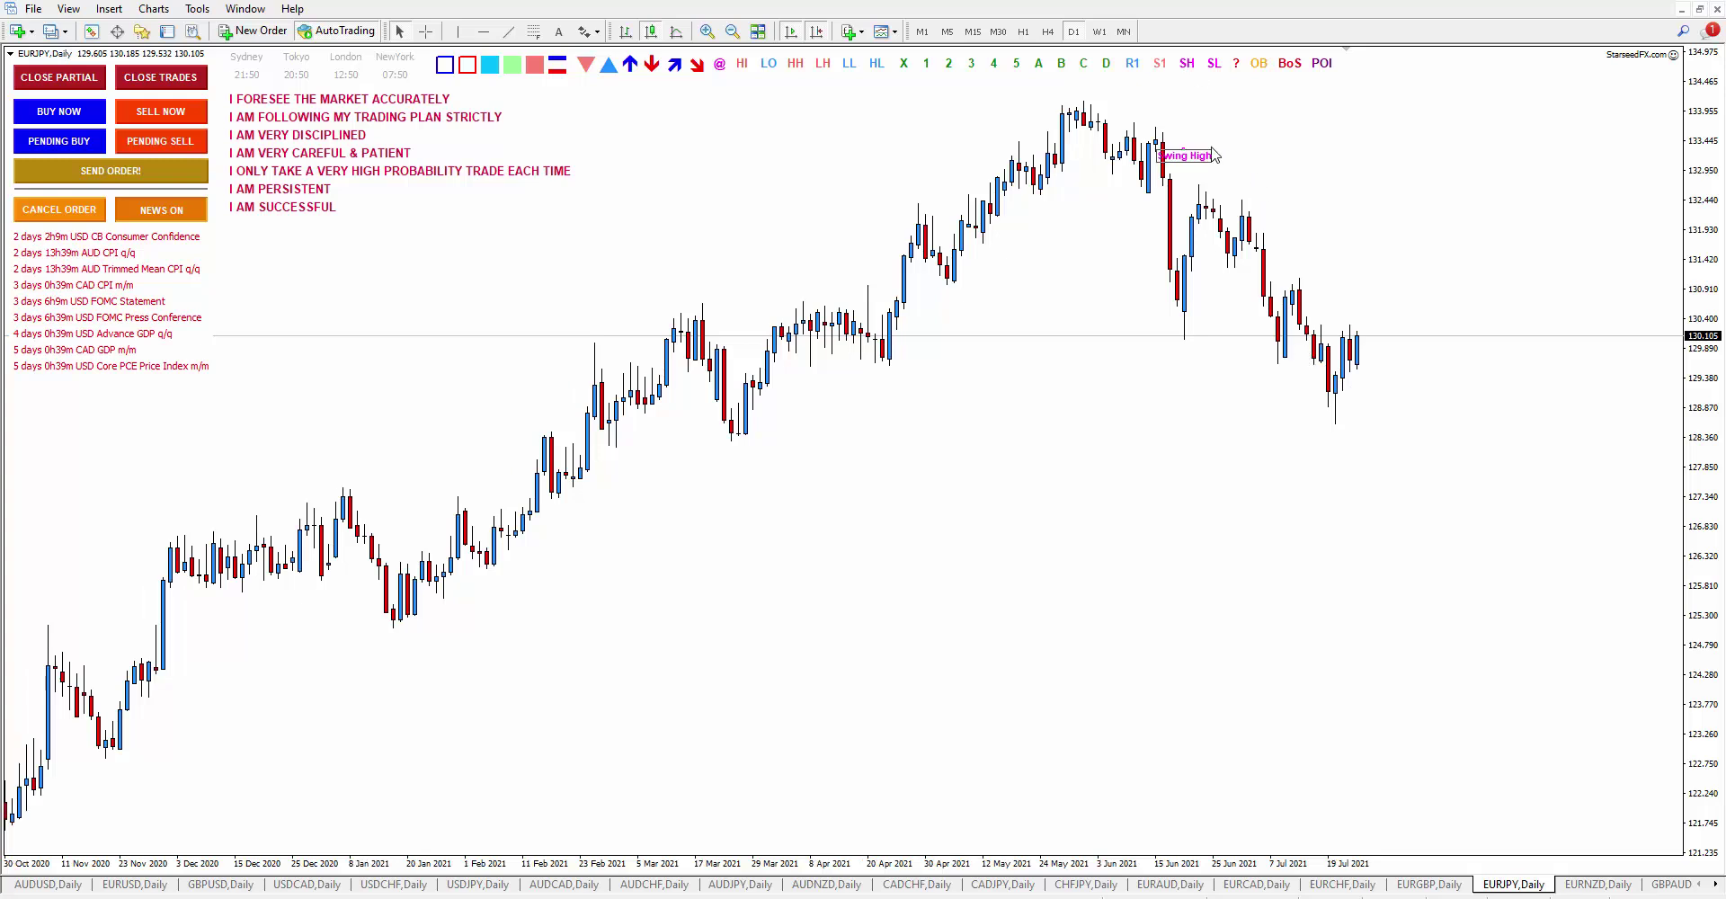
pyautogui.click(1220, 185)
pyautogui.click(1214, 63)
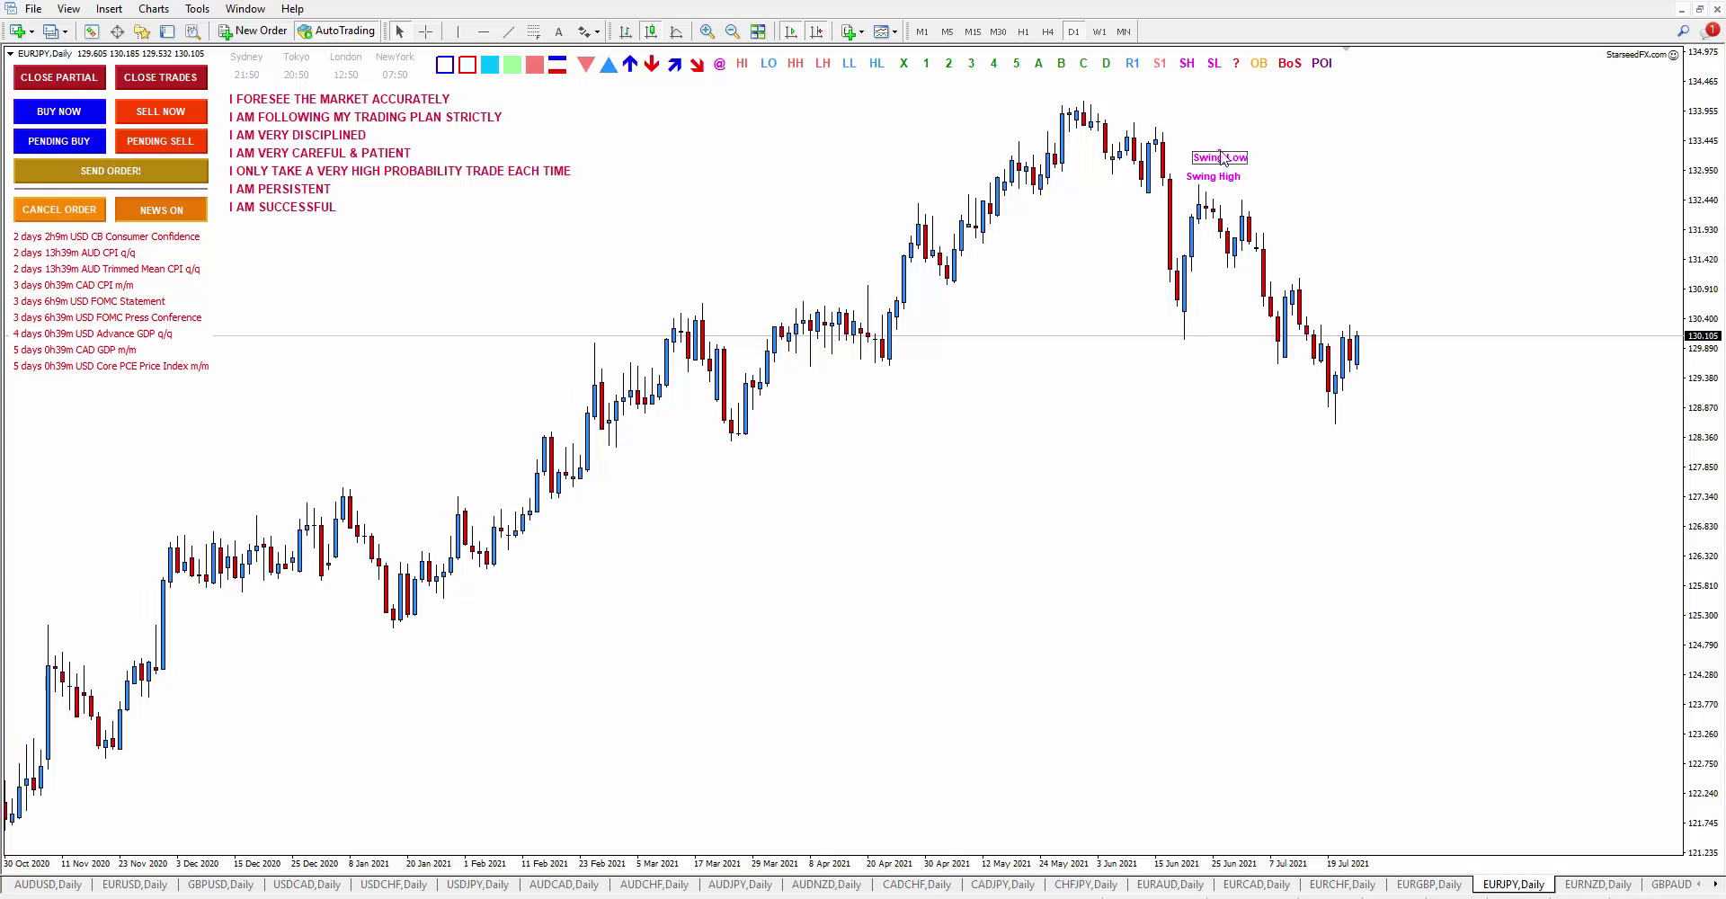
pyautogui.click(1195, 355)
# Step: Draw a red break line at the EURJPY swing low near 130.0 and shade a green zone from about 130.45 to 131.0
pyautogui.click(558, 72)
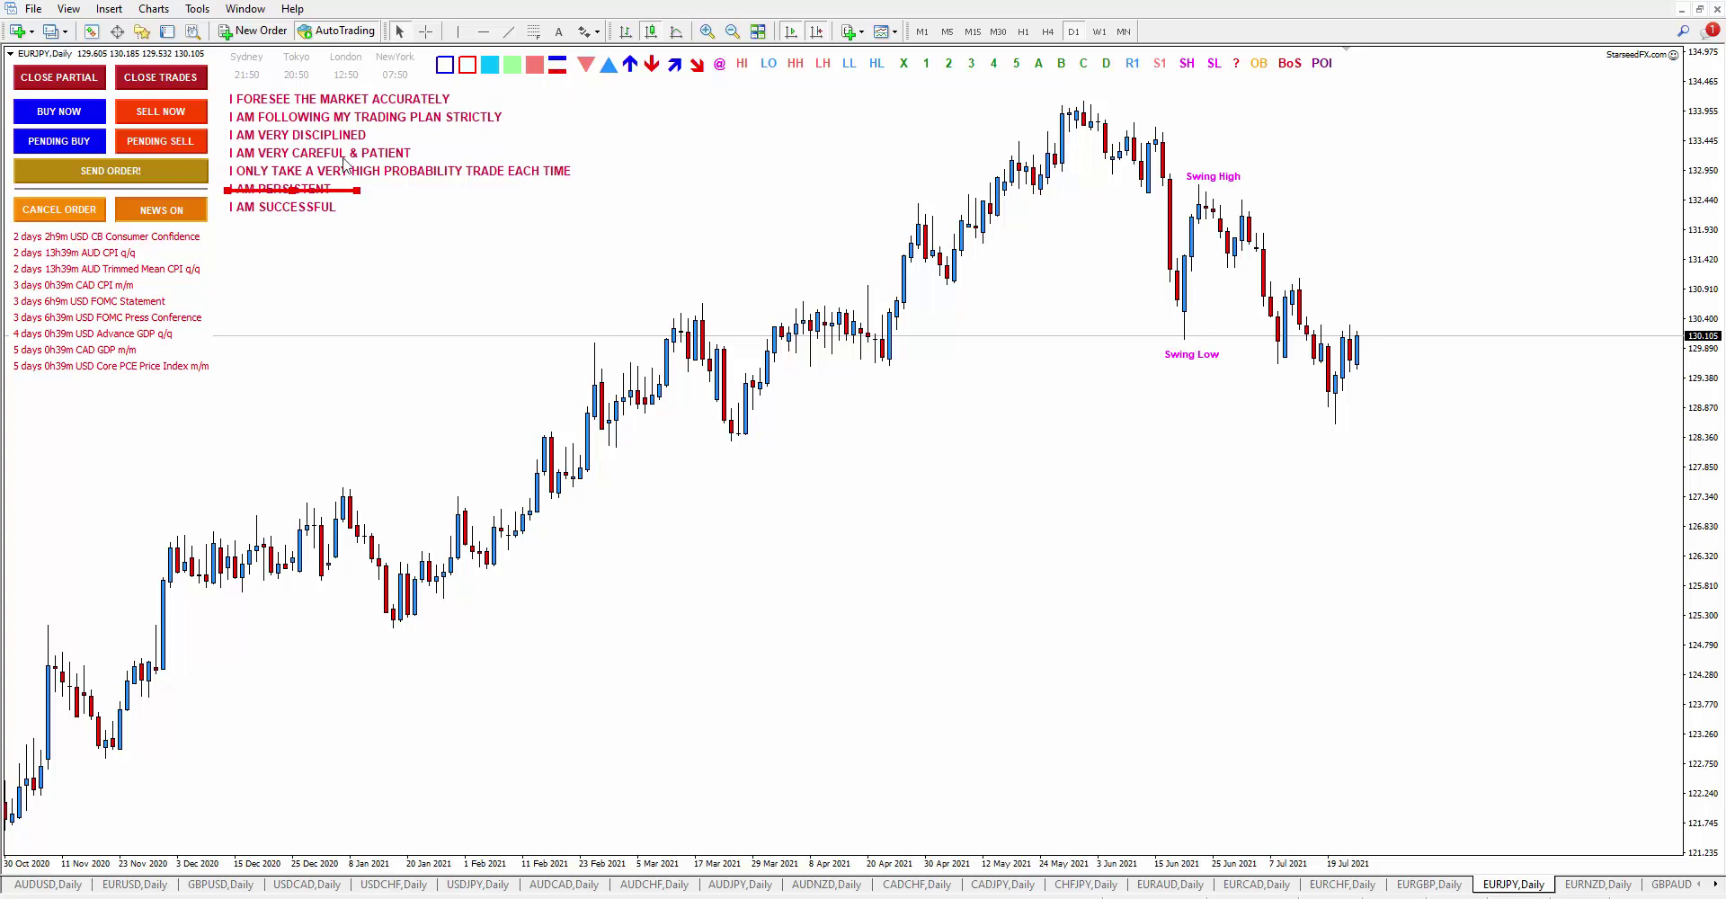
pyautogui.click(1255, 348)
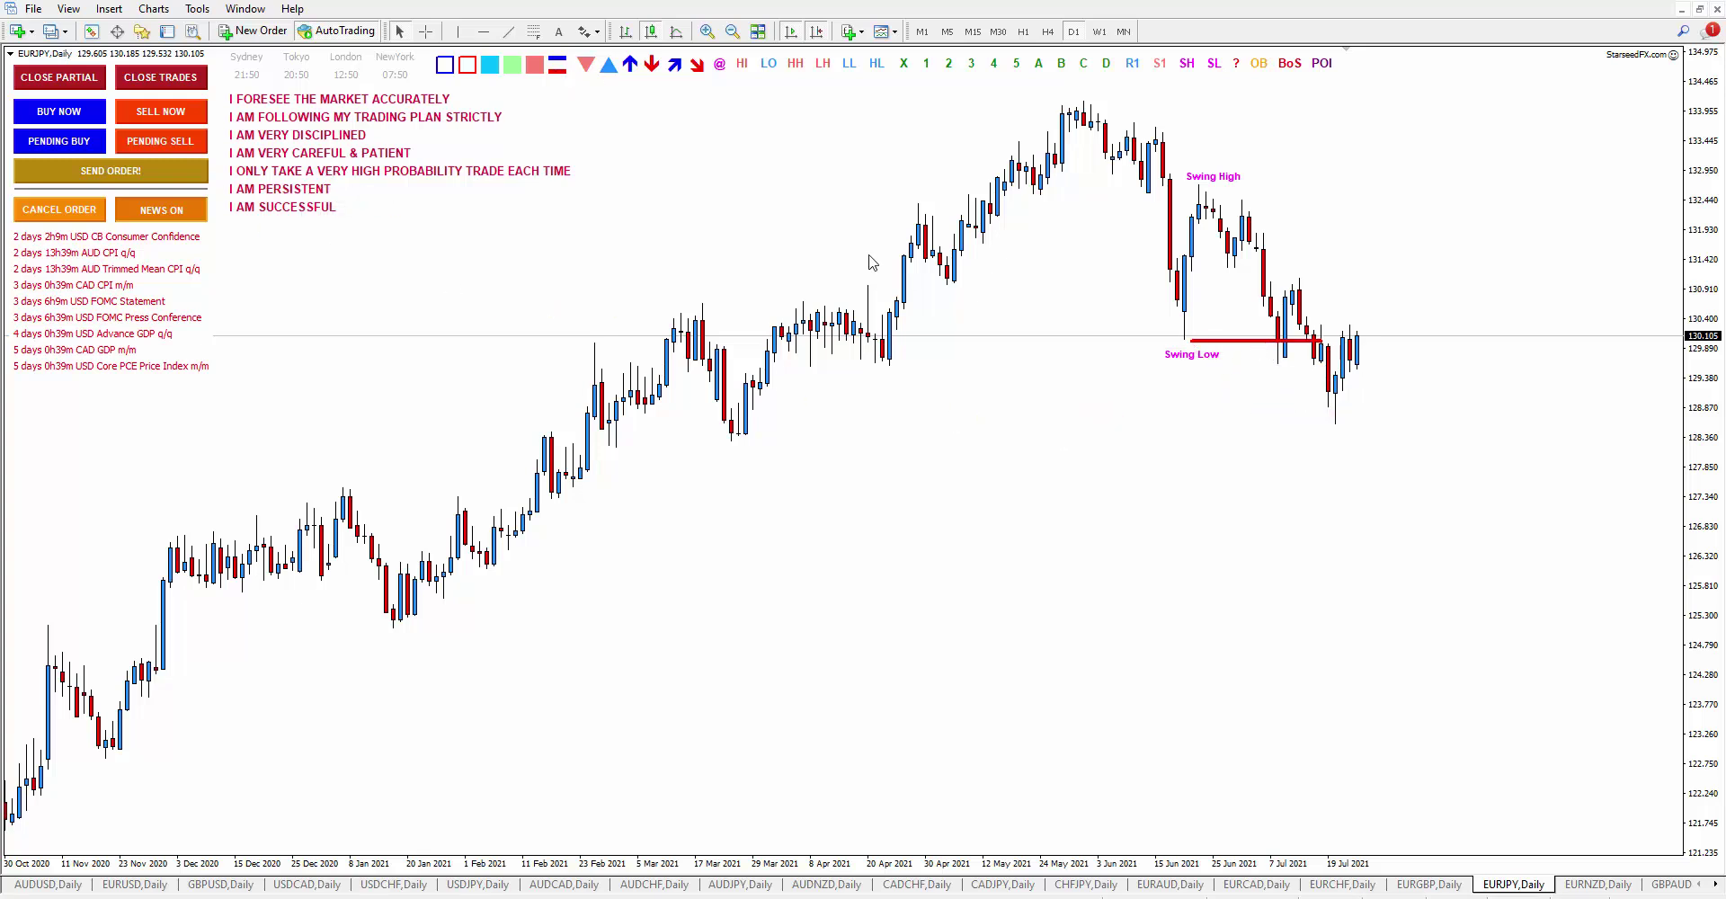
pyautogui.click(512, 66)
pyautogui.moveTo(392, 232); pyautogui.dragTo(1434, 317)
# Step: Label the green EURJPY zone Order Block and place a price label of 128.575 at the July low
pyautogui.moveTo(1241, 167); pyautogui.dragTo(1336, 301)
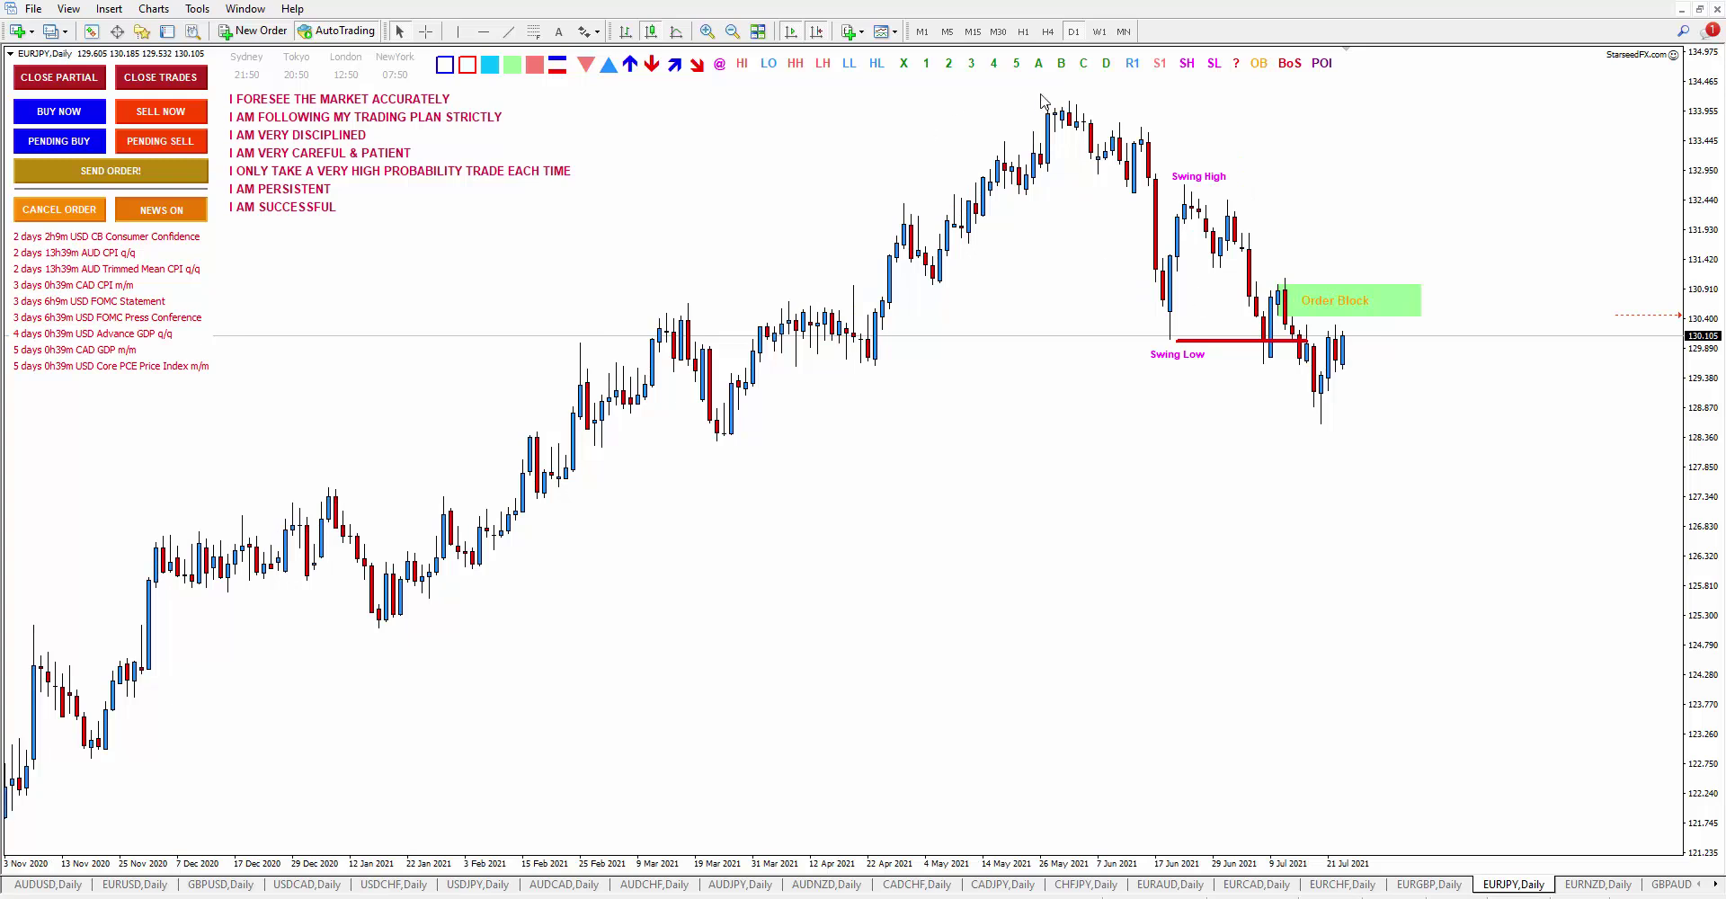
pyautogui.click(719, 64)
pyautogui.moveTo(731, 158); pyautogui.dragTo(1346, 455)
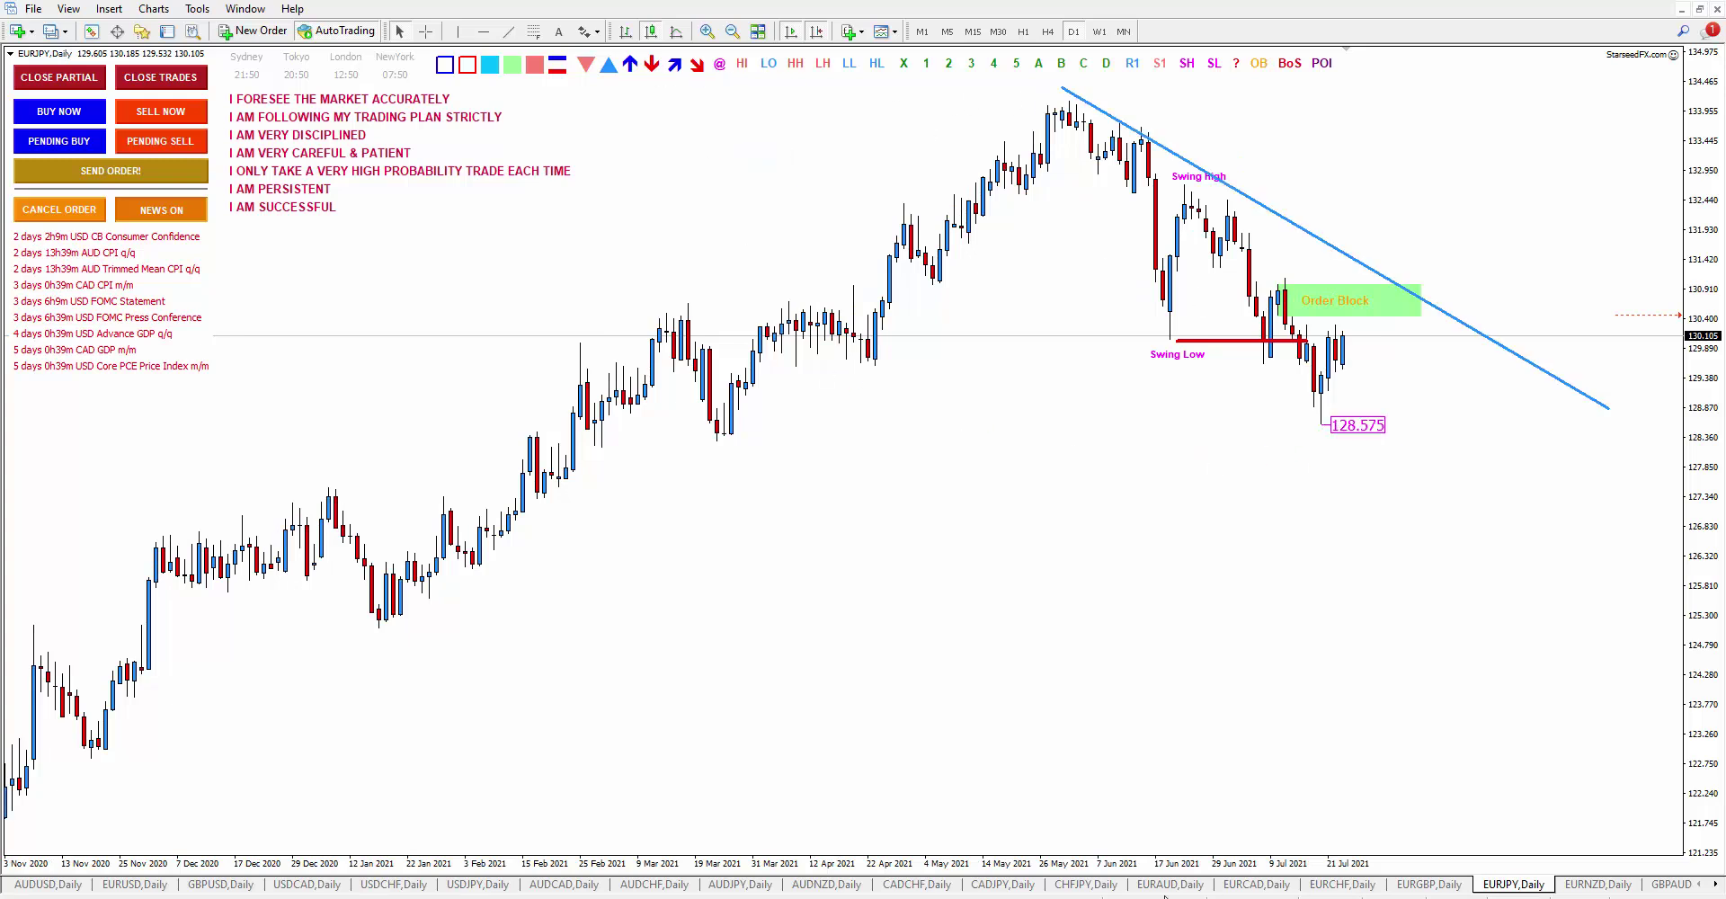
# Step: Switch to the EURNZD daily chart and label the latest July high Swing High and the mid-July low Swing Low
pyautogui.click(1599, 885)
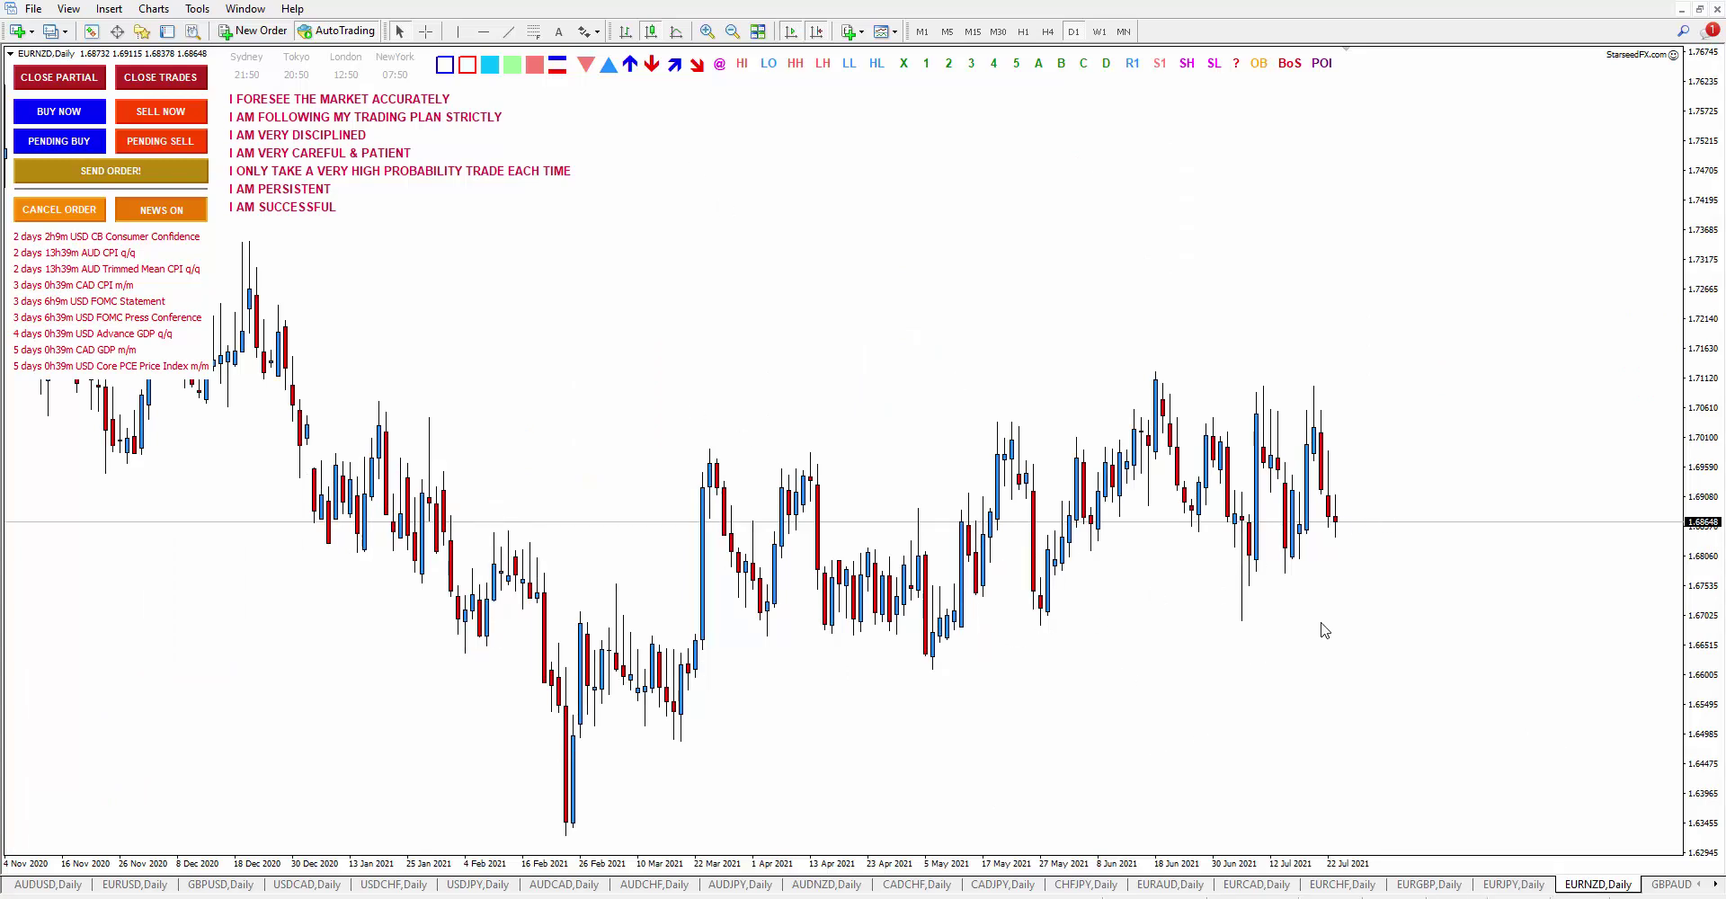
pyautogui.scroll(1, 1460, 563)
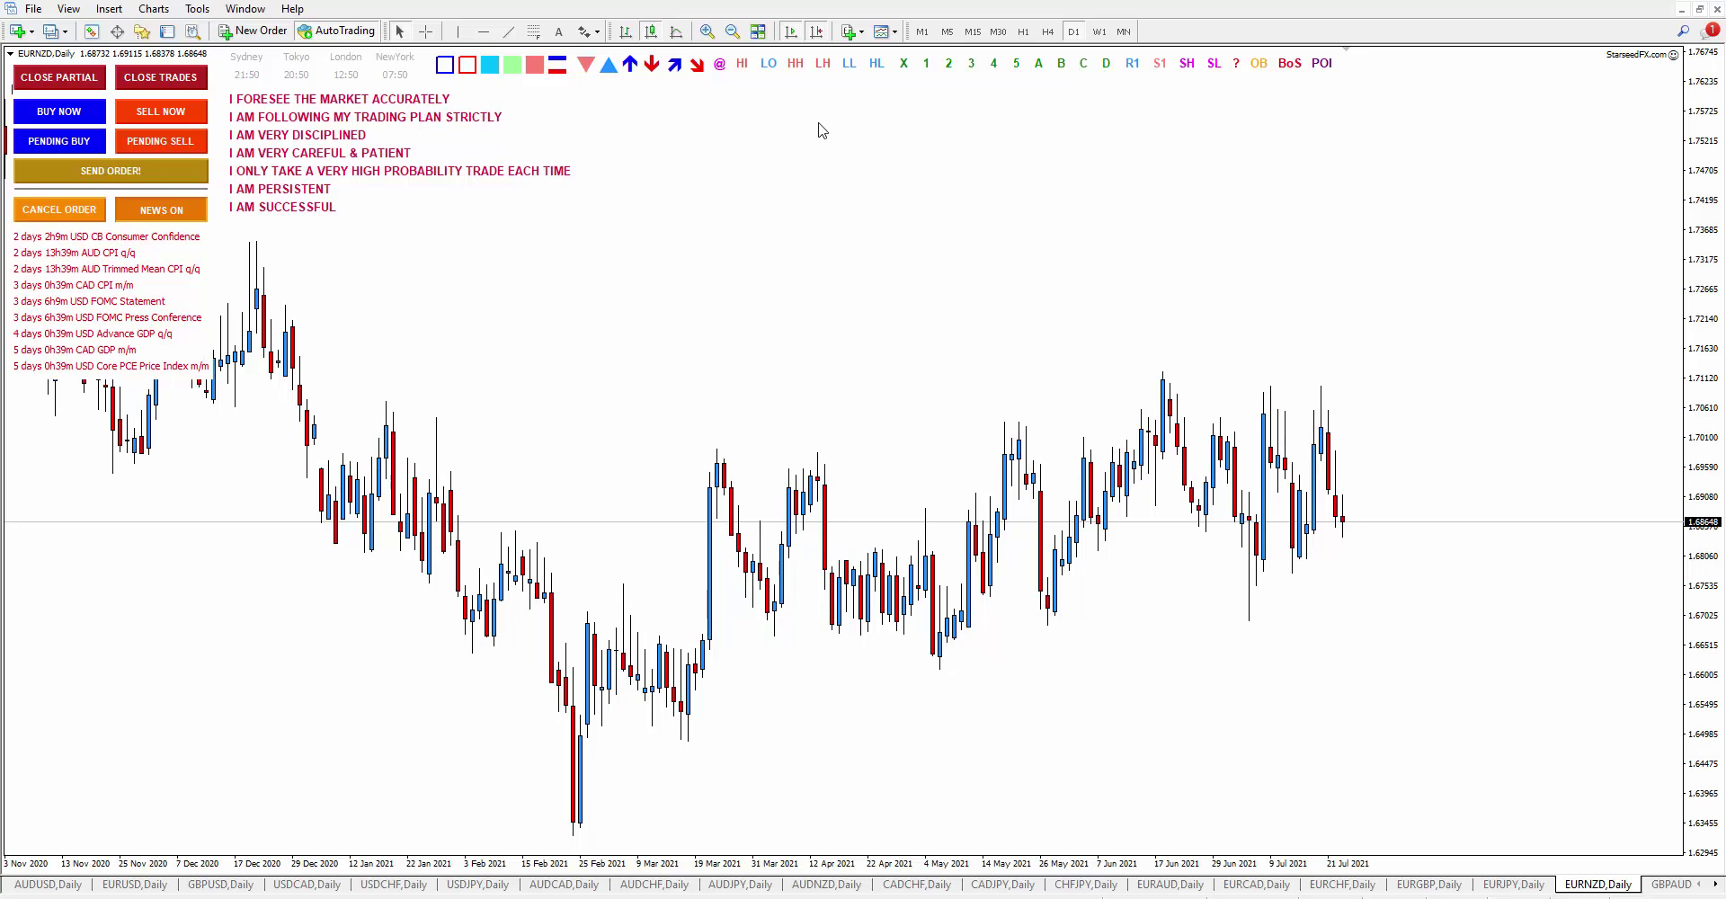
pyautogui.click(1187, 65)
pyautogui.click(1214, 64)
pyautogui.moveTo(1180, 164); pyautogui.dragTo(1328, 372)
pyautogui.moveTo(1215, 159); pyautogui.dragTo(1308, 558)
pyautogui.click(1322, 375)
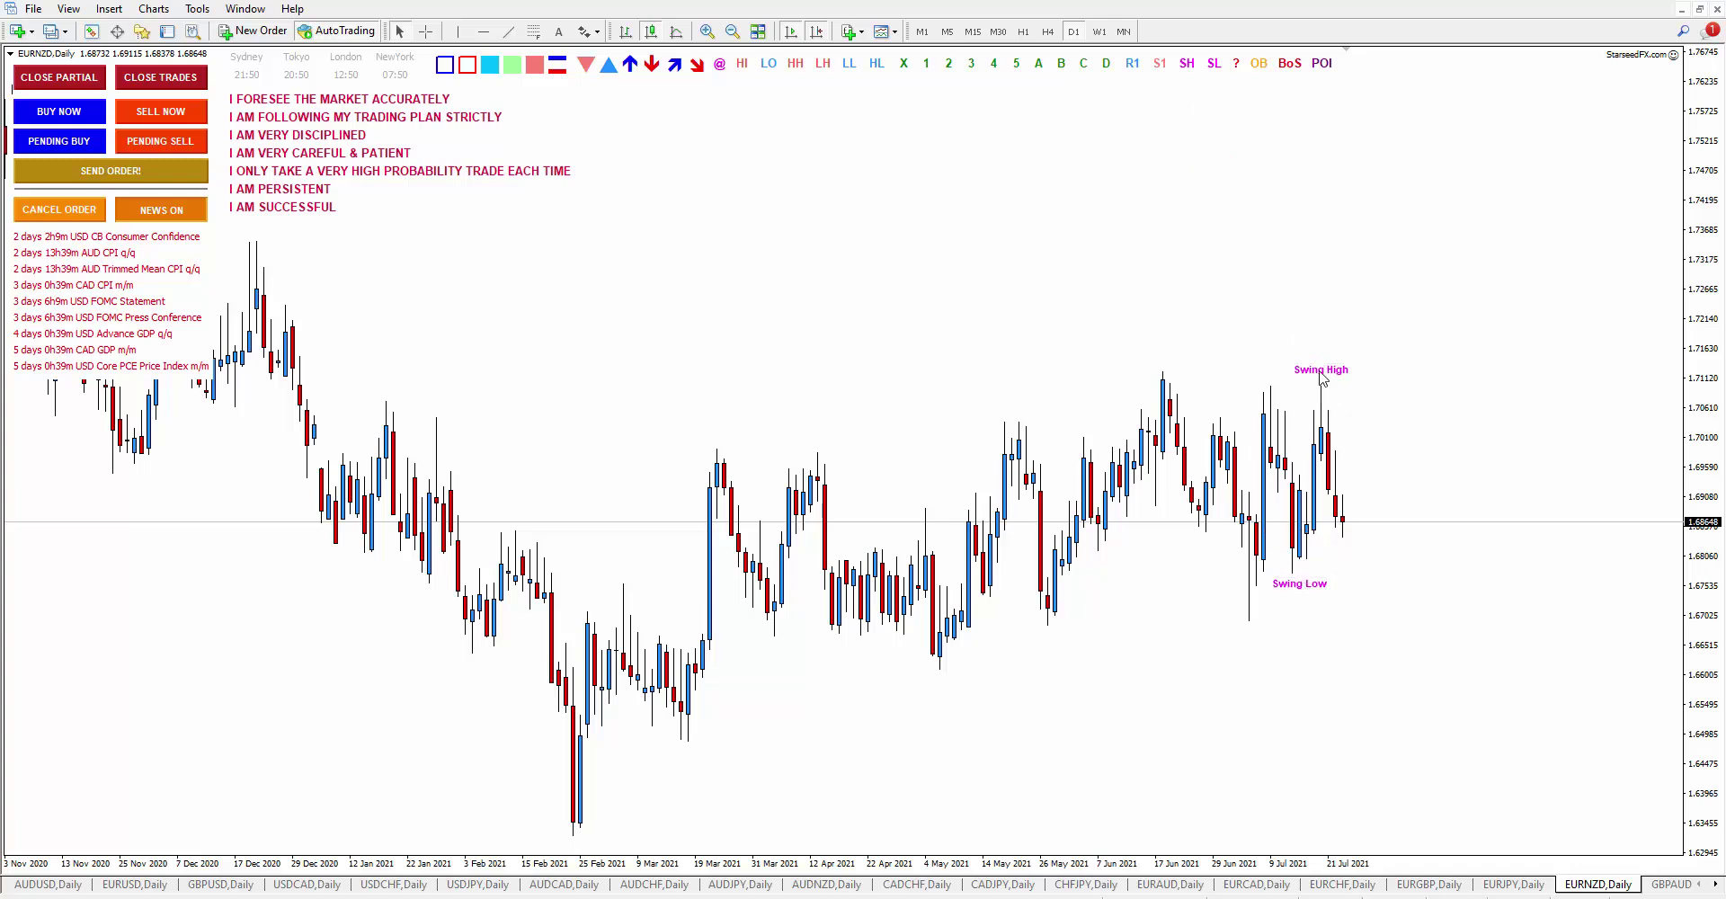
pyautogui.doubleClick(1308, 590)
pyautogui.moveTo(1301, 587); pyautogui.dragTo(1301, 584)
# Step: Switch to the GBPAUD daily chart and label the June high Swing High and the late-June low Swing Low
pyautogui.click(1715, 885)
pyautogui.click(1715, 885)
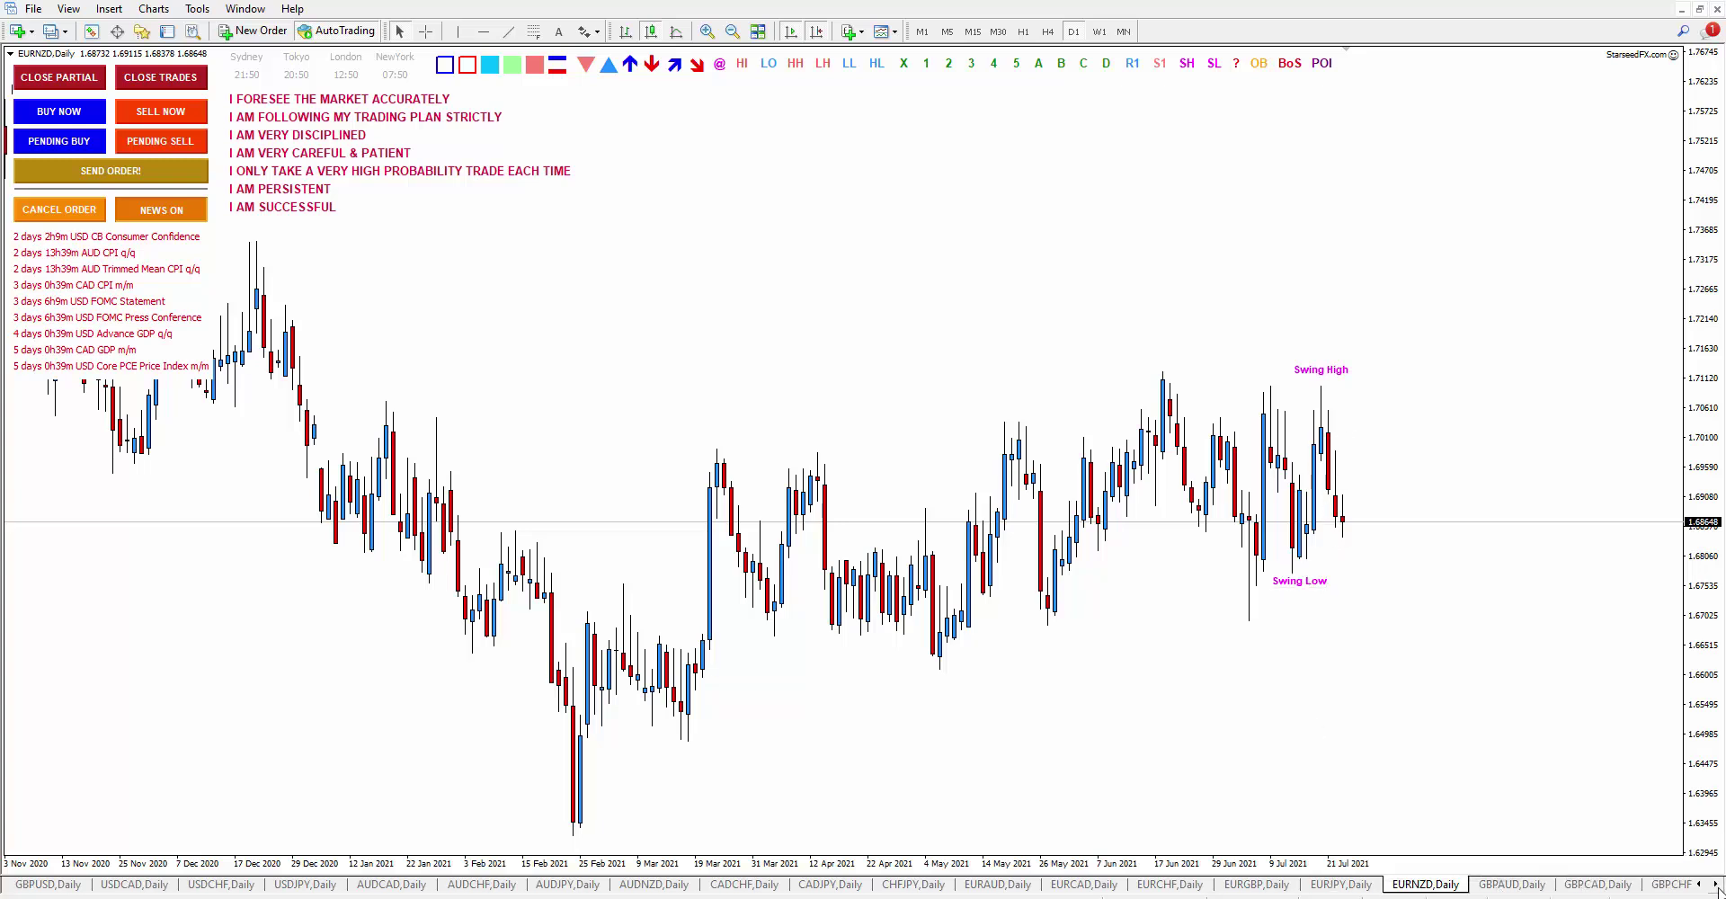
pyautogui.click(1519, 885)
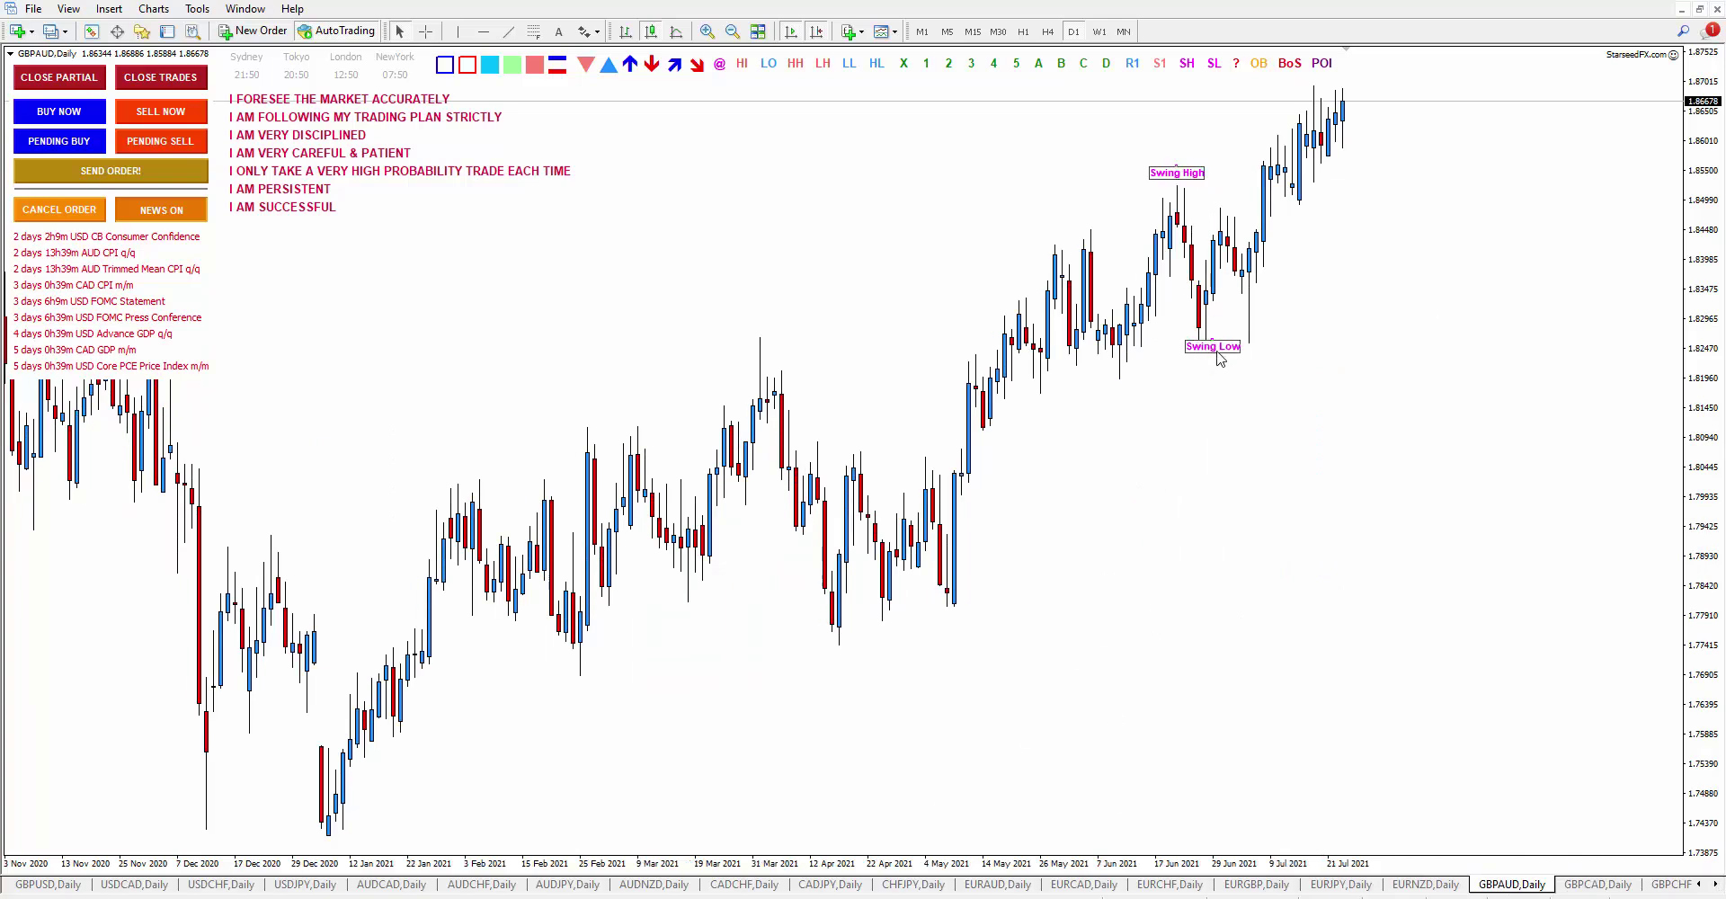
pyautogui.doubleClick(1178, 172)
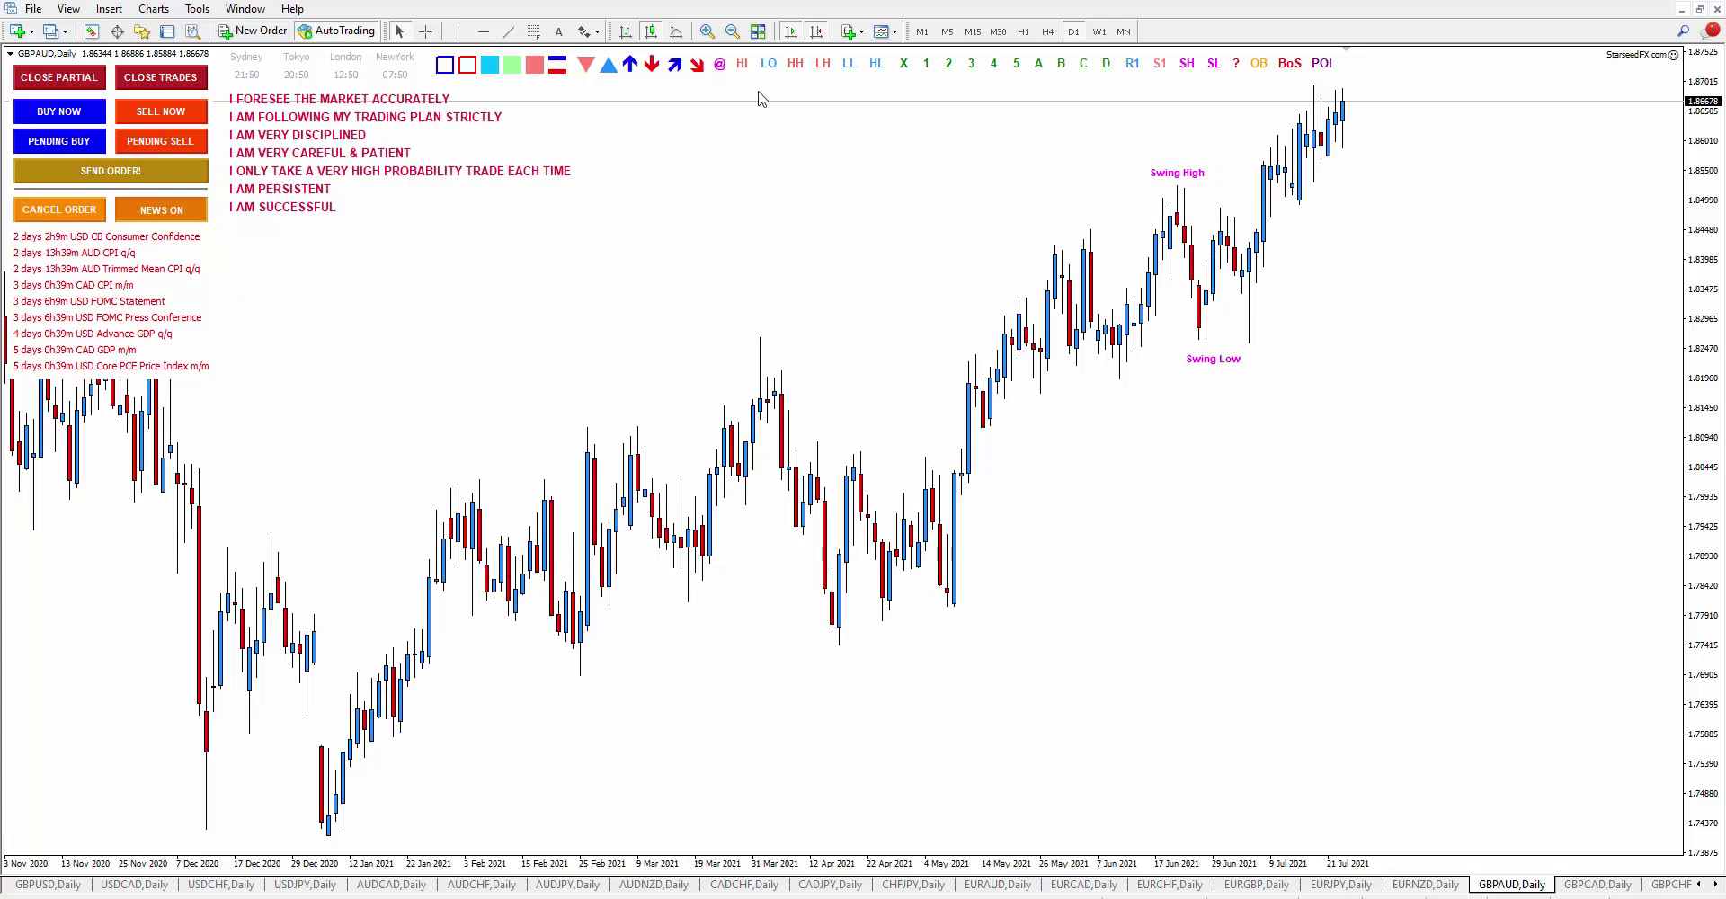
# Step: Draw a red break line at the GBPAUD swing high near 1.852 and shade a green zone from about 1.837 to 1.847
pyautogui.click(559, 71)
pyautogui.click(511, 64)
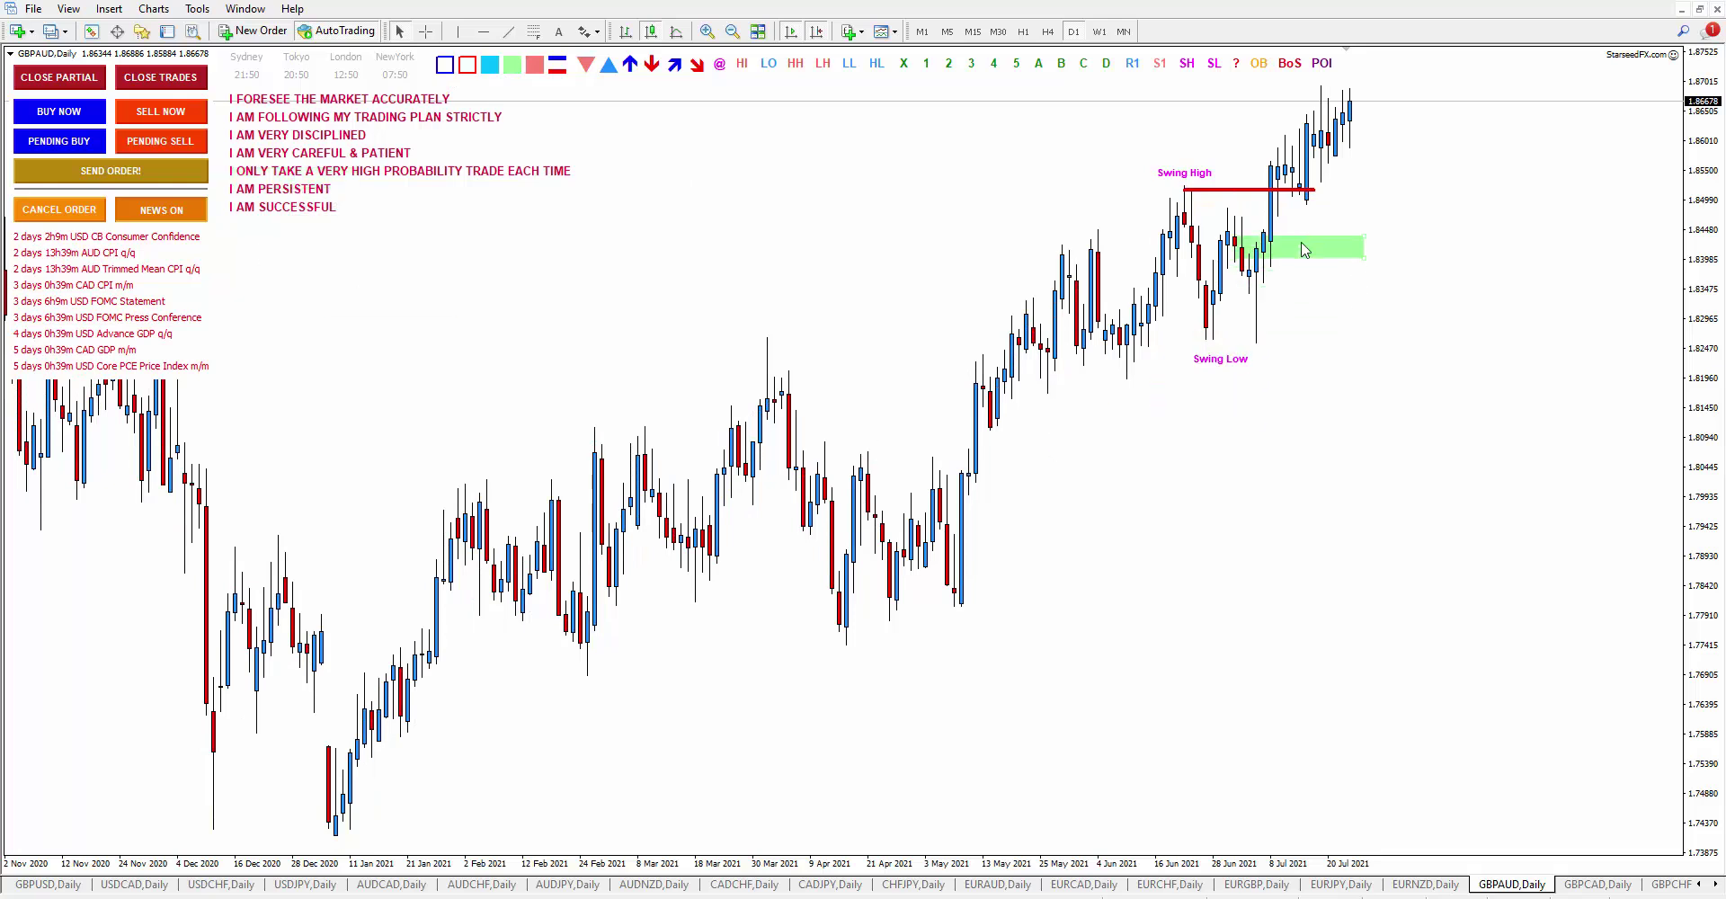
pyautogui.click(1307, 230)
pyautogui.moveTo(1371, 242); pyautogui.dragTo(1475, 276)
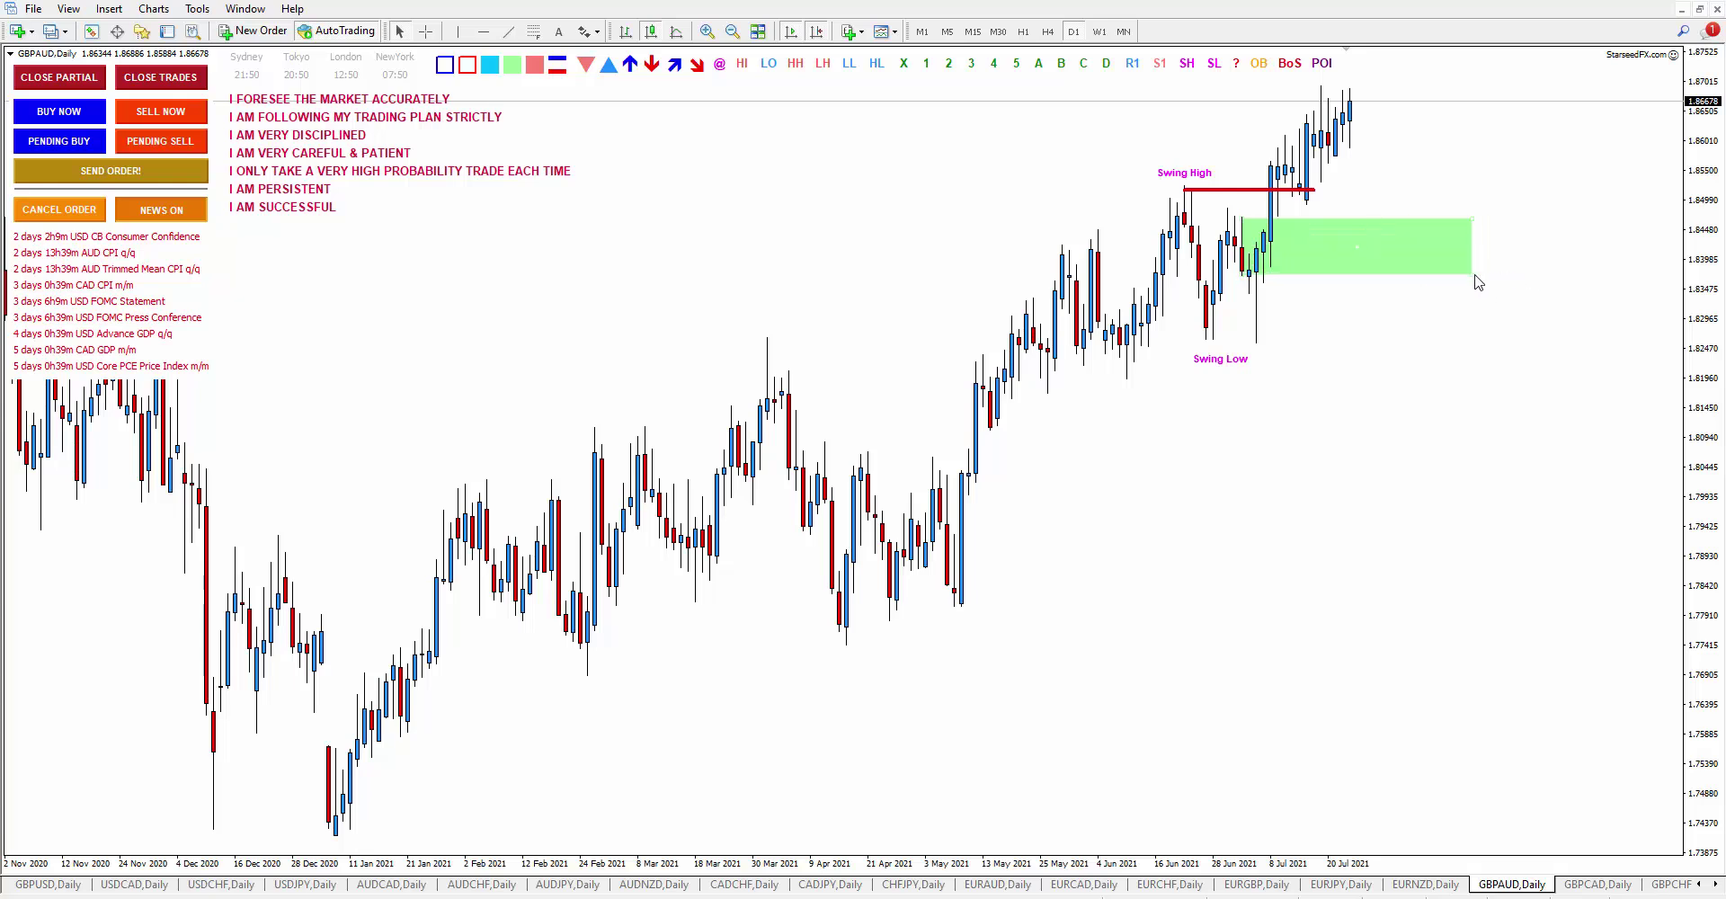
# Step: Label the green GBPAUD zone Order Block and set a price alert at the zone
pyautogui.click(1258, 64)
pyautogui.moveTo(1268, 160); pyautogui.dragTo(1368, 248)
pyautogui.rightClick(1479, 236)
pyautogui.moveTo(1528, 258)
pyautogui.click(1402, 253)
# Step: Switch to the GBPCAD daily chart and compare the July high with the April high using a temporary horizontal line at 1.75825
pyautogui.click(1584, 890)
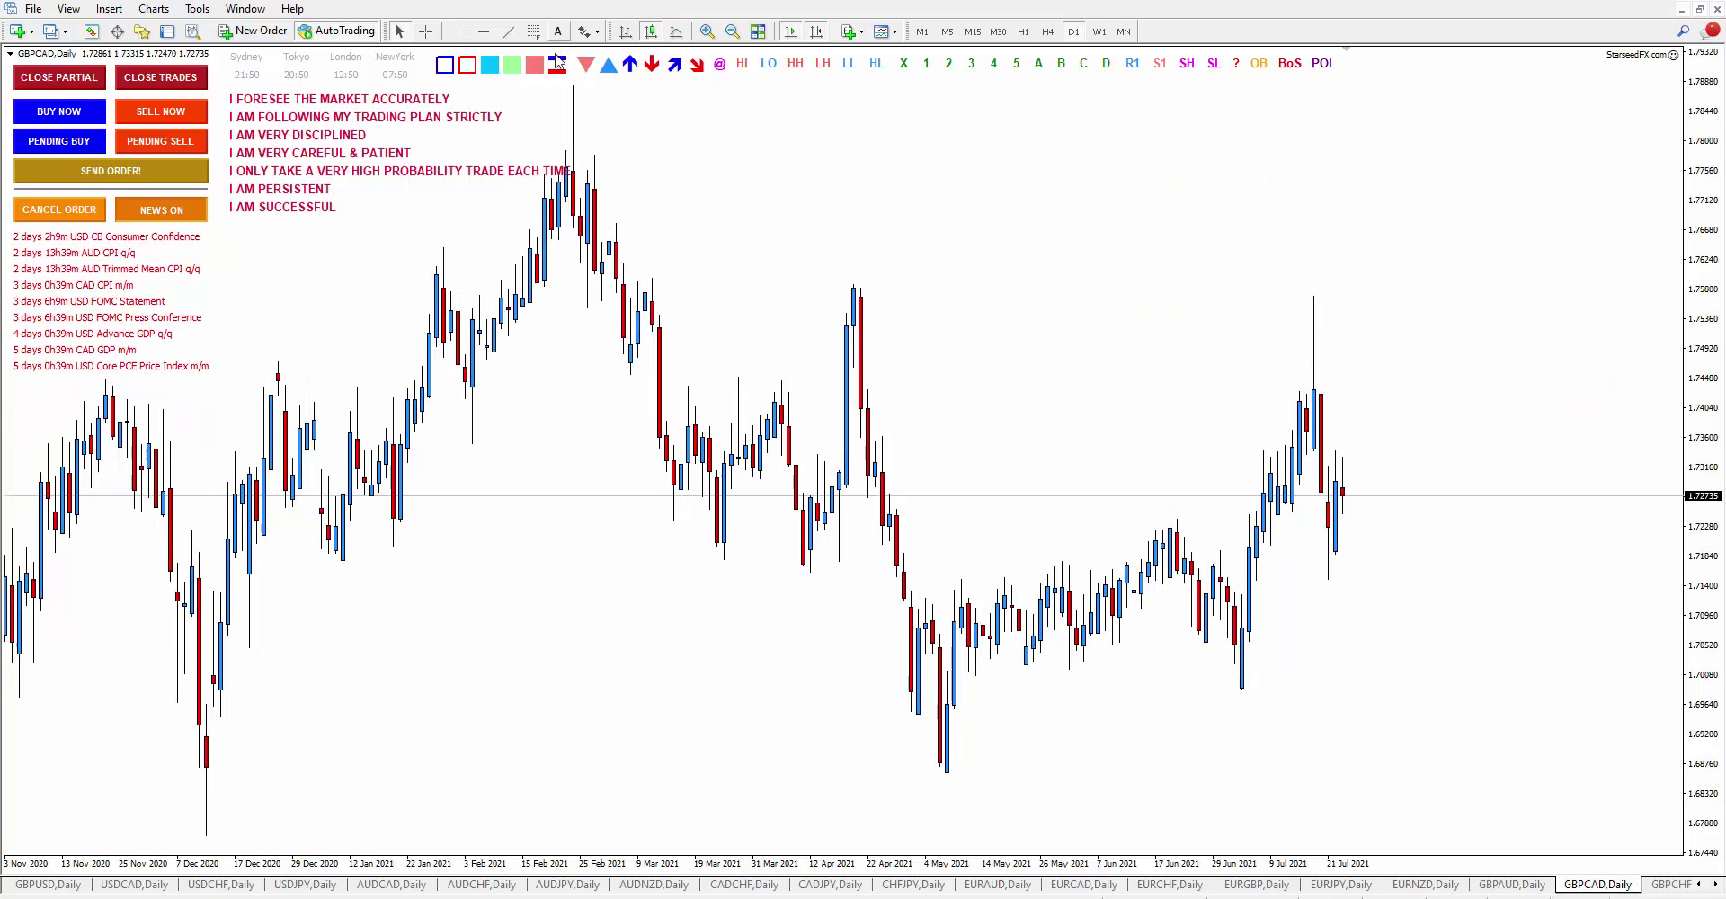
pyautogui.click(483, 31)
pyautogui.click(854, 286)
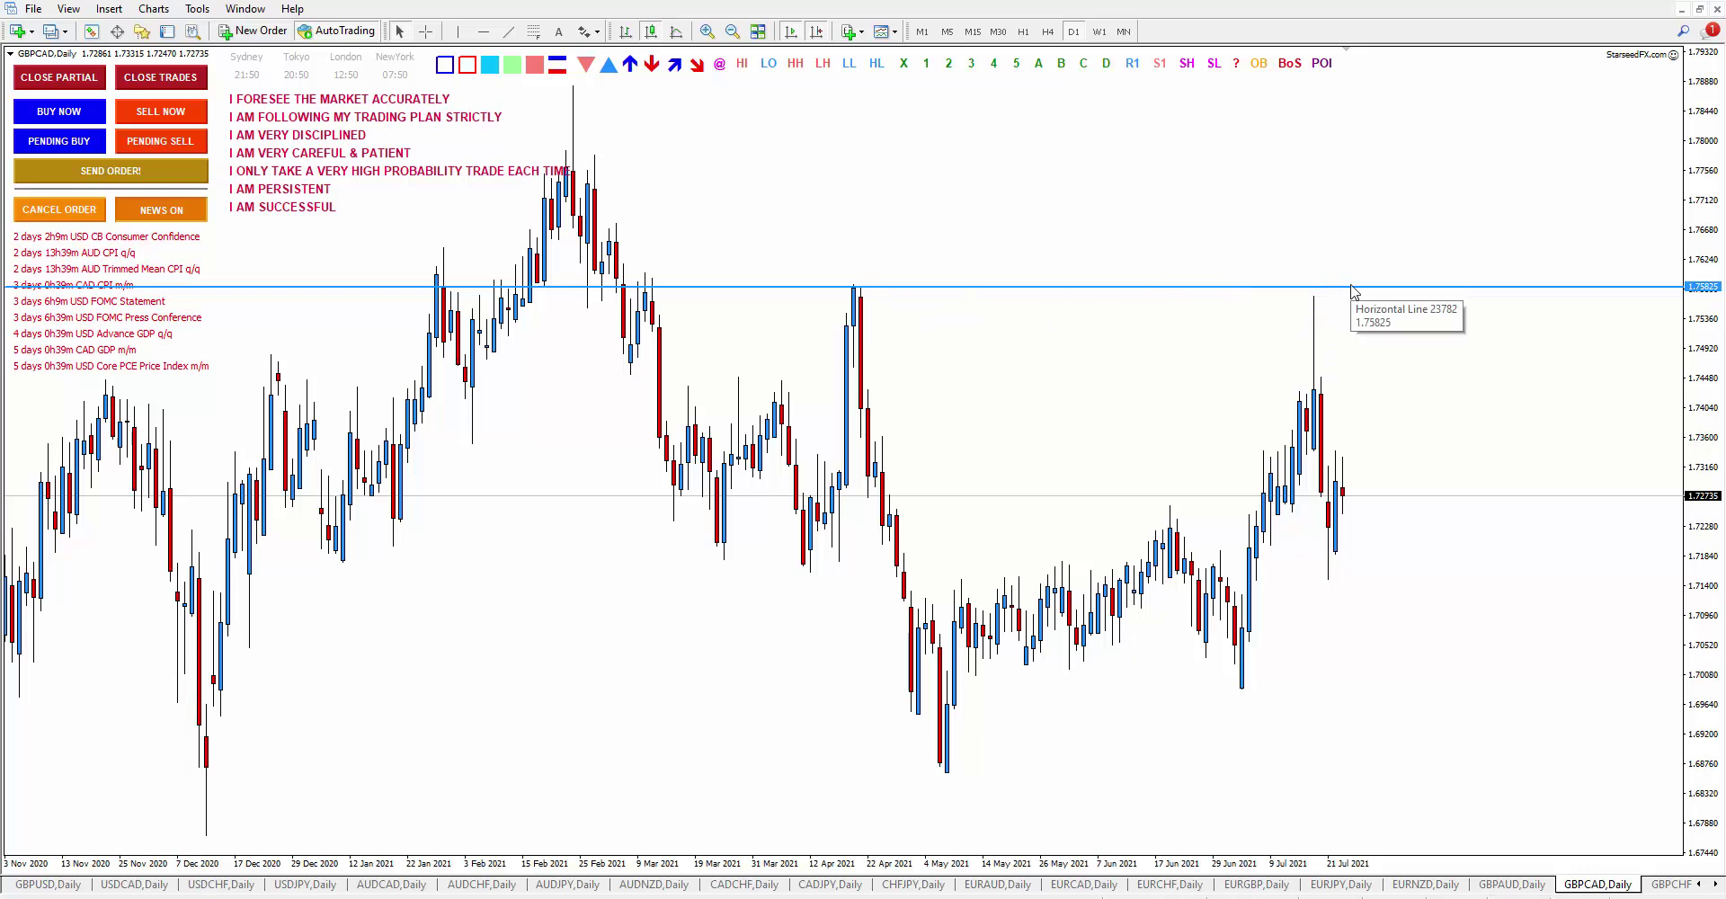
pyautogui.rightClick(1280, 290)
pyautogui.click(1303, 343)
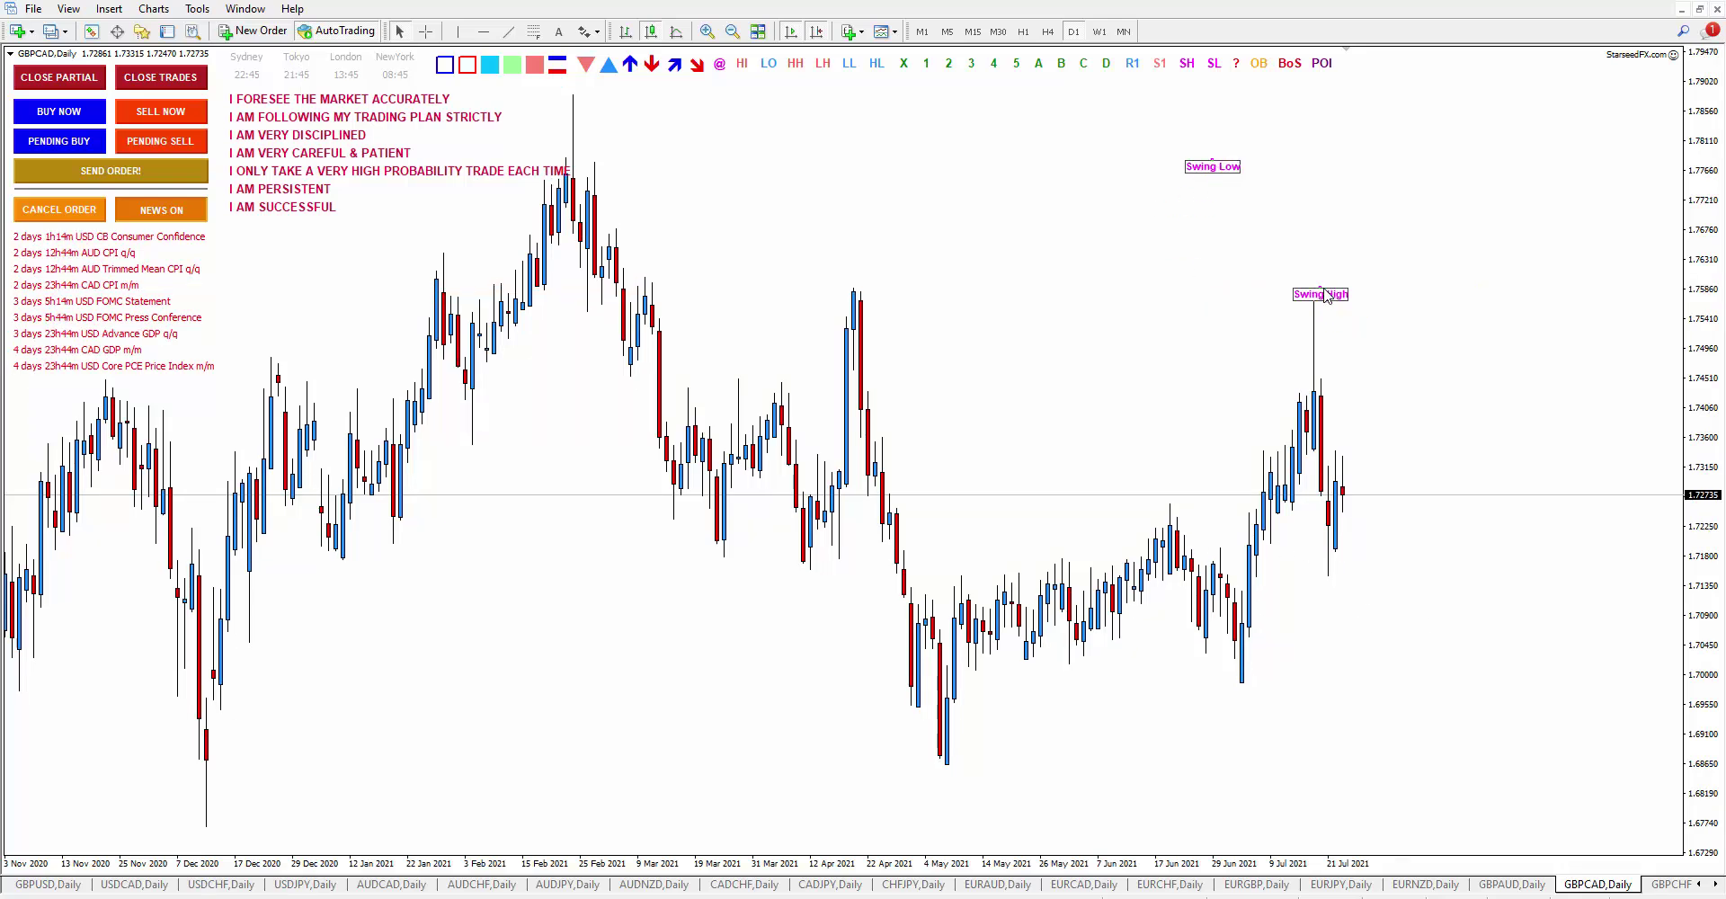
# Step: Label the July GBPCAD high Swing High and the low just after it Swing Low
pyautogui.click(1270, 696)
pyautogui.doubleClick(1260, 698)
pyautogui.moveTo(1252, 698); pyautogui.dragTo(1251, 692)
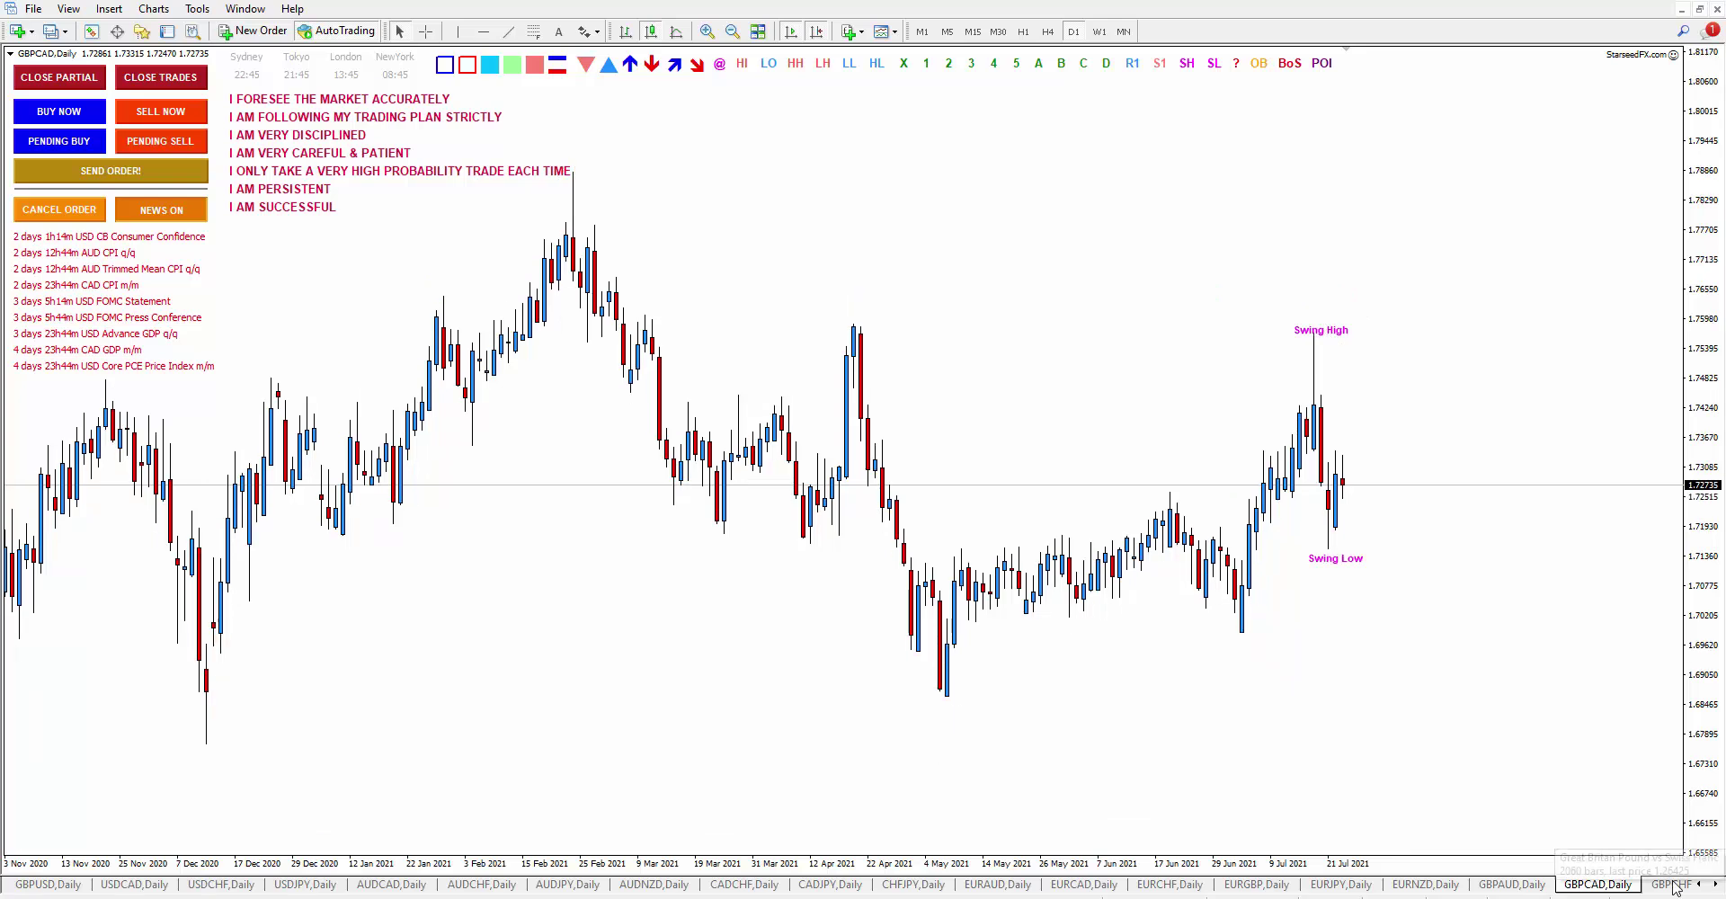
# Step: Switch to the GBPCHF daily chart and label the mid-July high Swing High and the early-July low Swing Low
pyautogui.click(1672, 885)
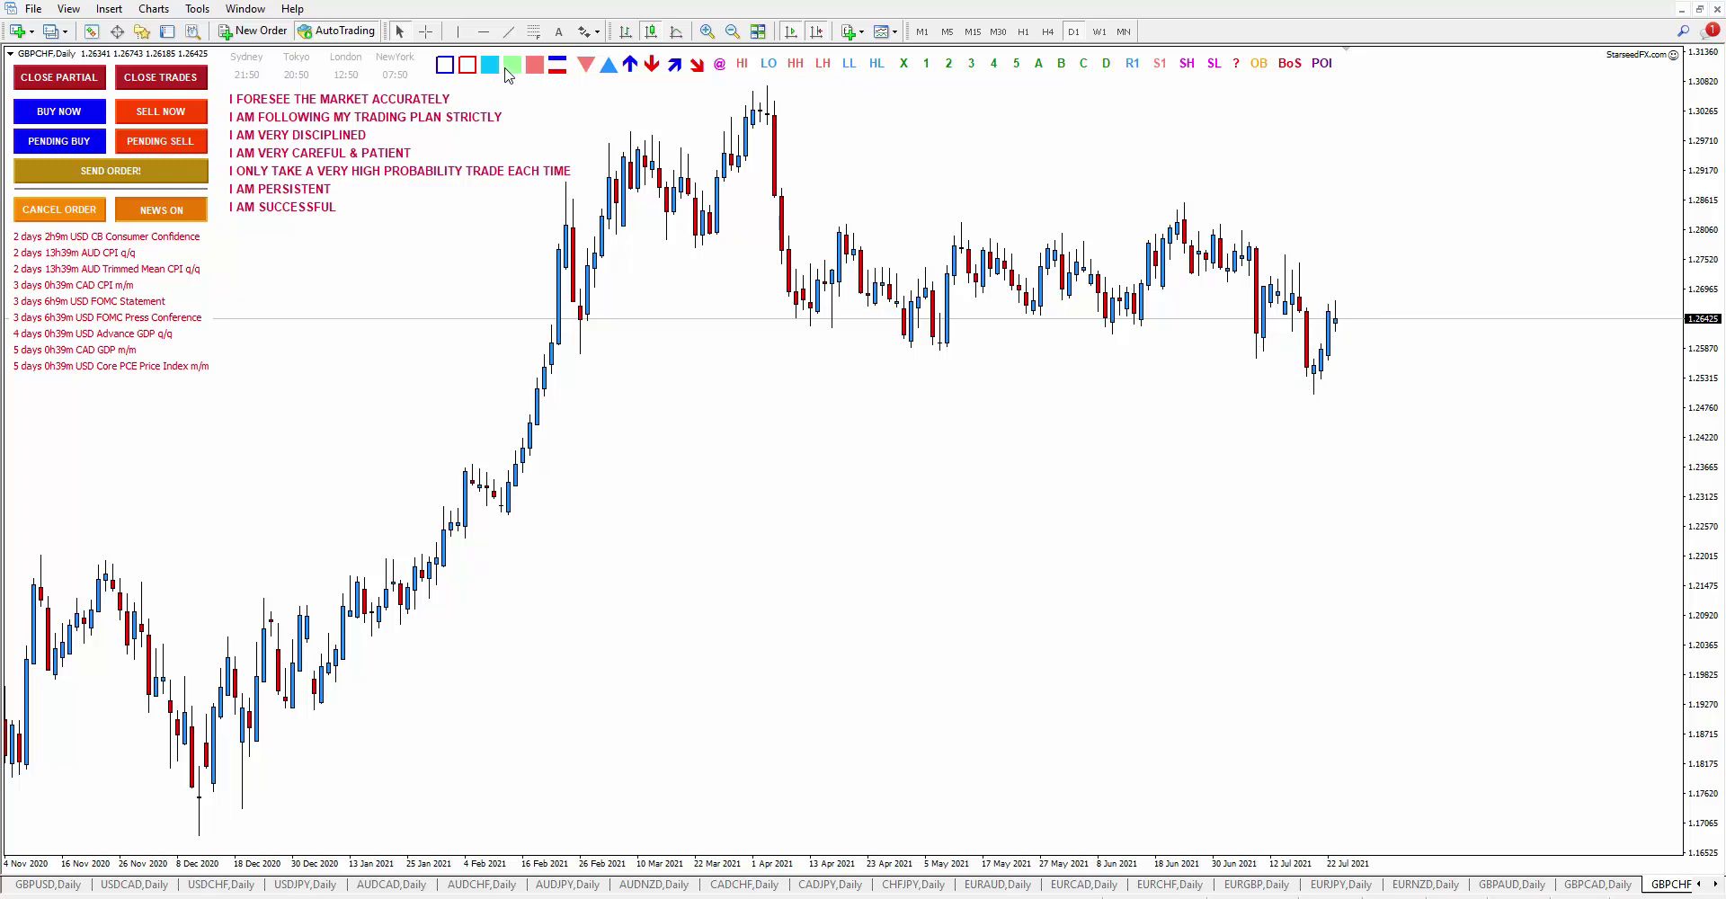
pyautogui.click(1190, 64)
pyautogui.click(1211, 66)
pyautogui.moveTo(1195, 156); pyautogui.dragTo(1303, 241)
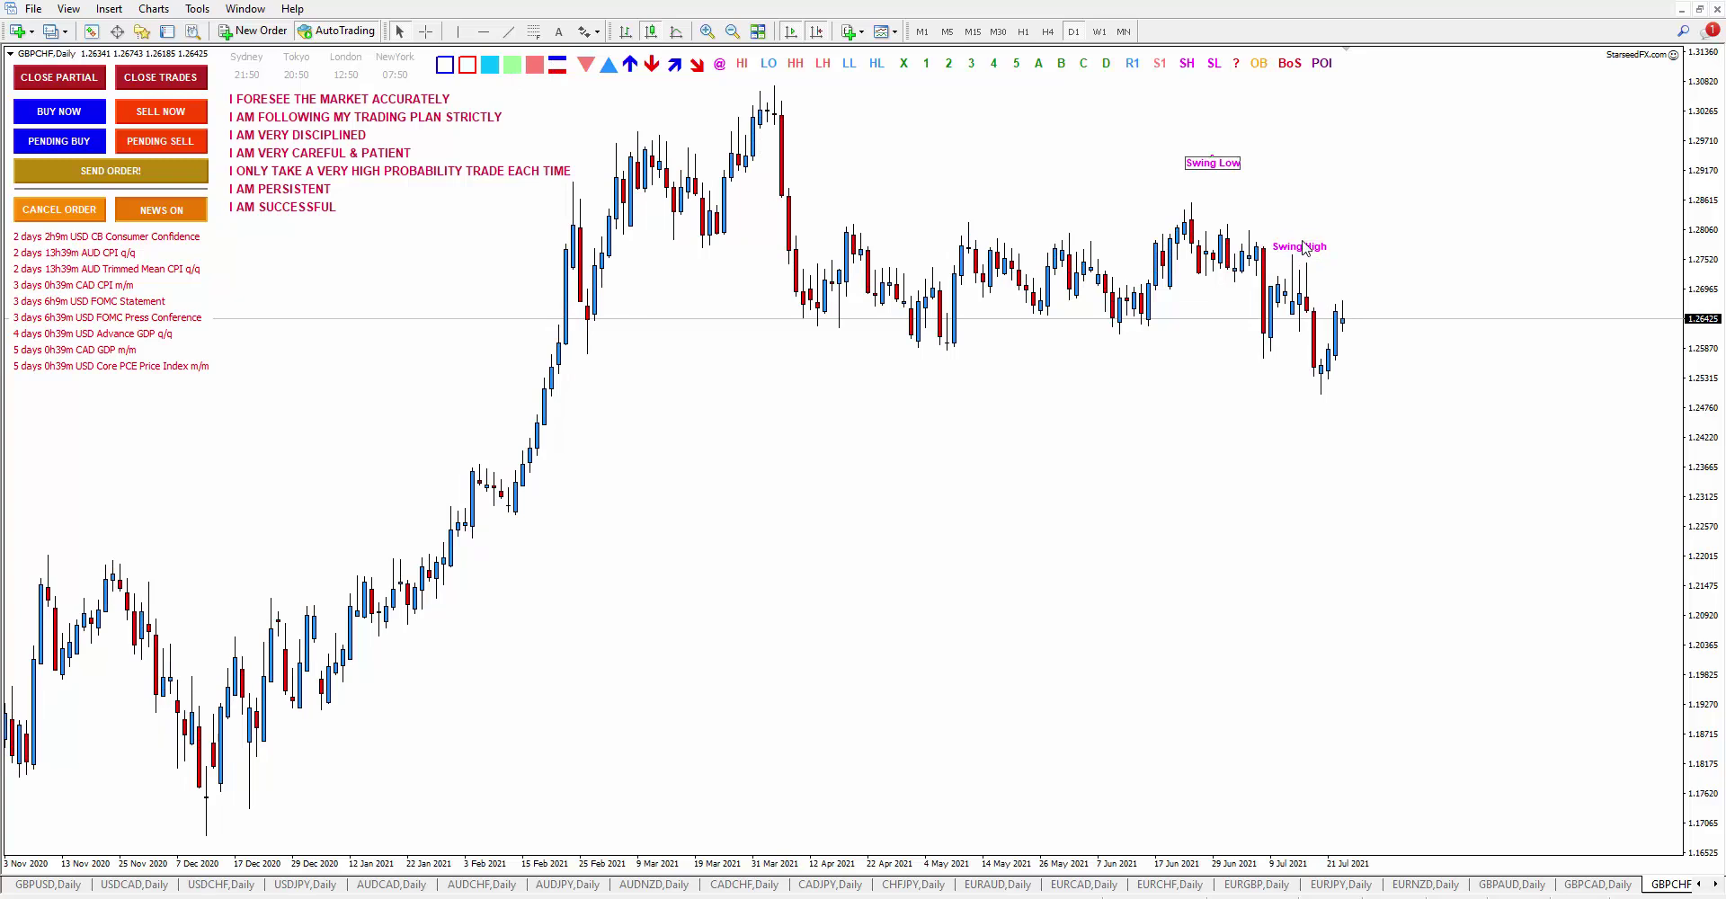
pyautogui.moveTo(1242, 169); pyautogui.dragTo(1285, 370)
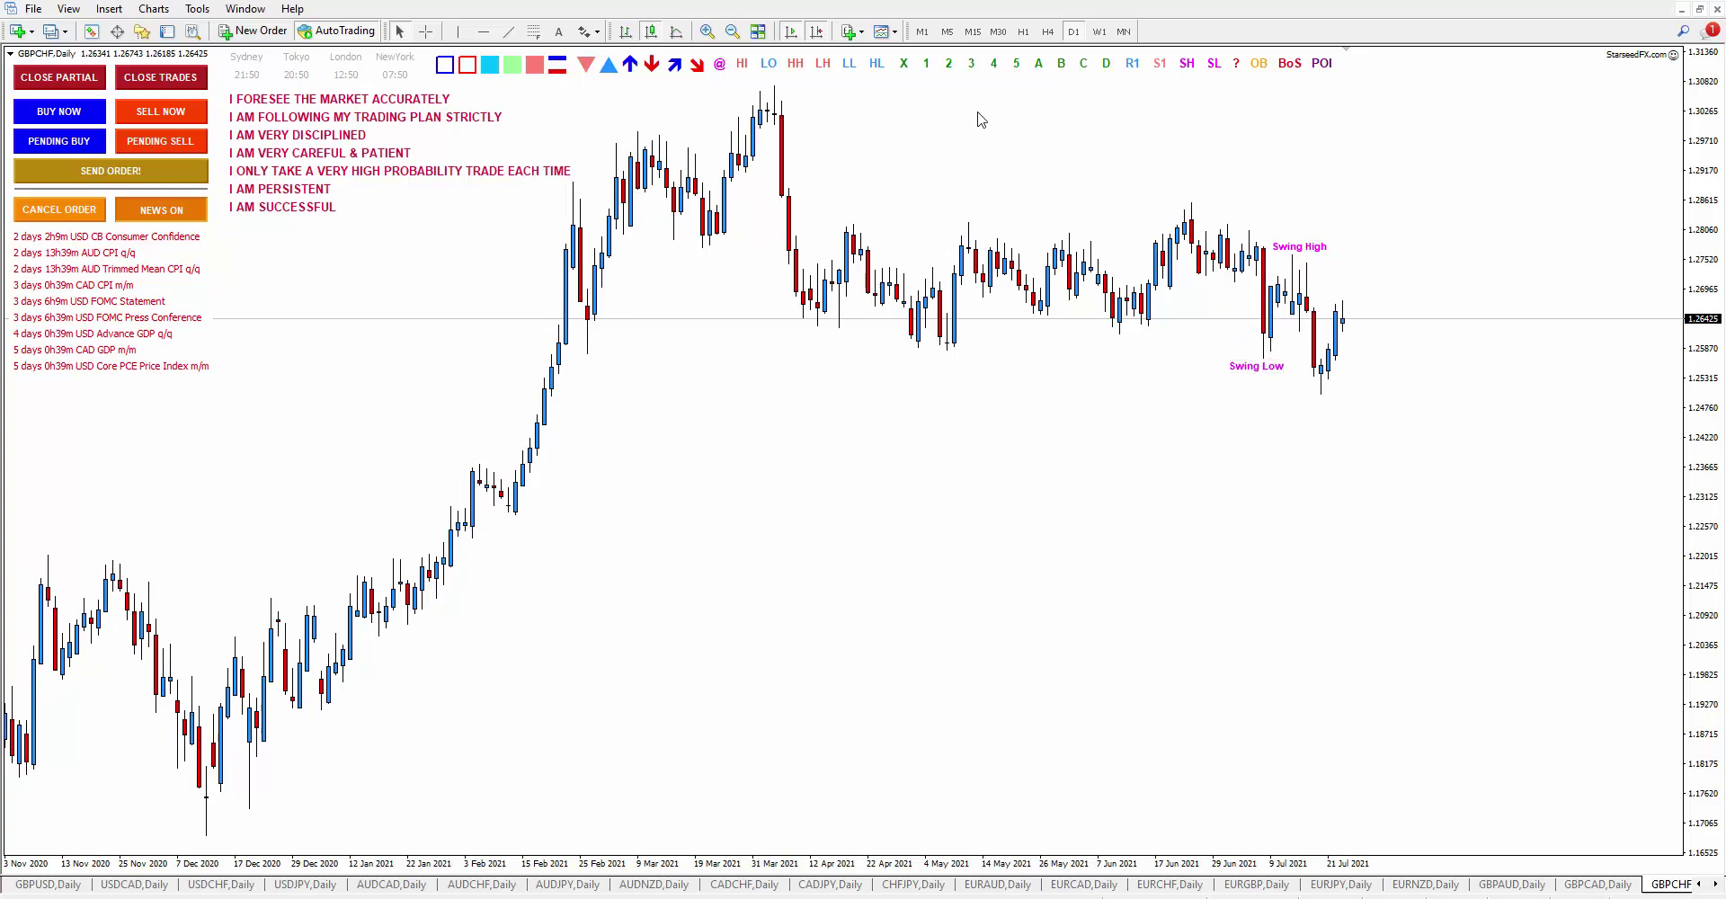
# Step: Draw a red break line at the GBPCHF swing low near 1.257 and shade a green zone from about 1.2625 to 1.2735
pyautogui.click(558, 63)
pyautogui.moveTo(292, 192); pyautogui.dragTo(1328, 359)
pyautogui.click(513, 65)
pyautogui.moveTo(301, 177); pyautogui.dragTo(1472, 335)
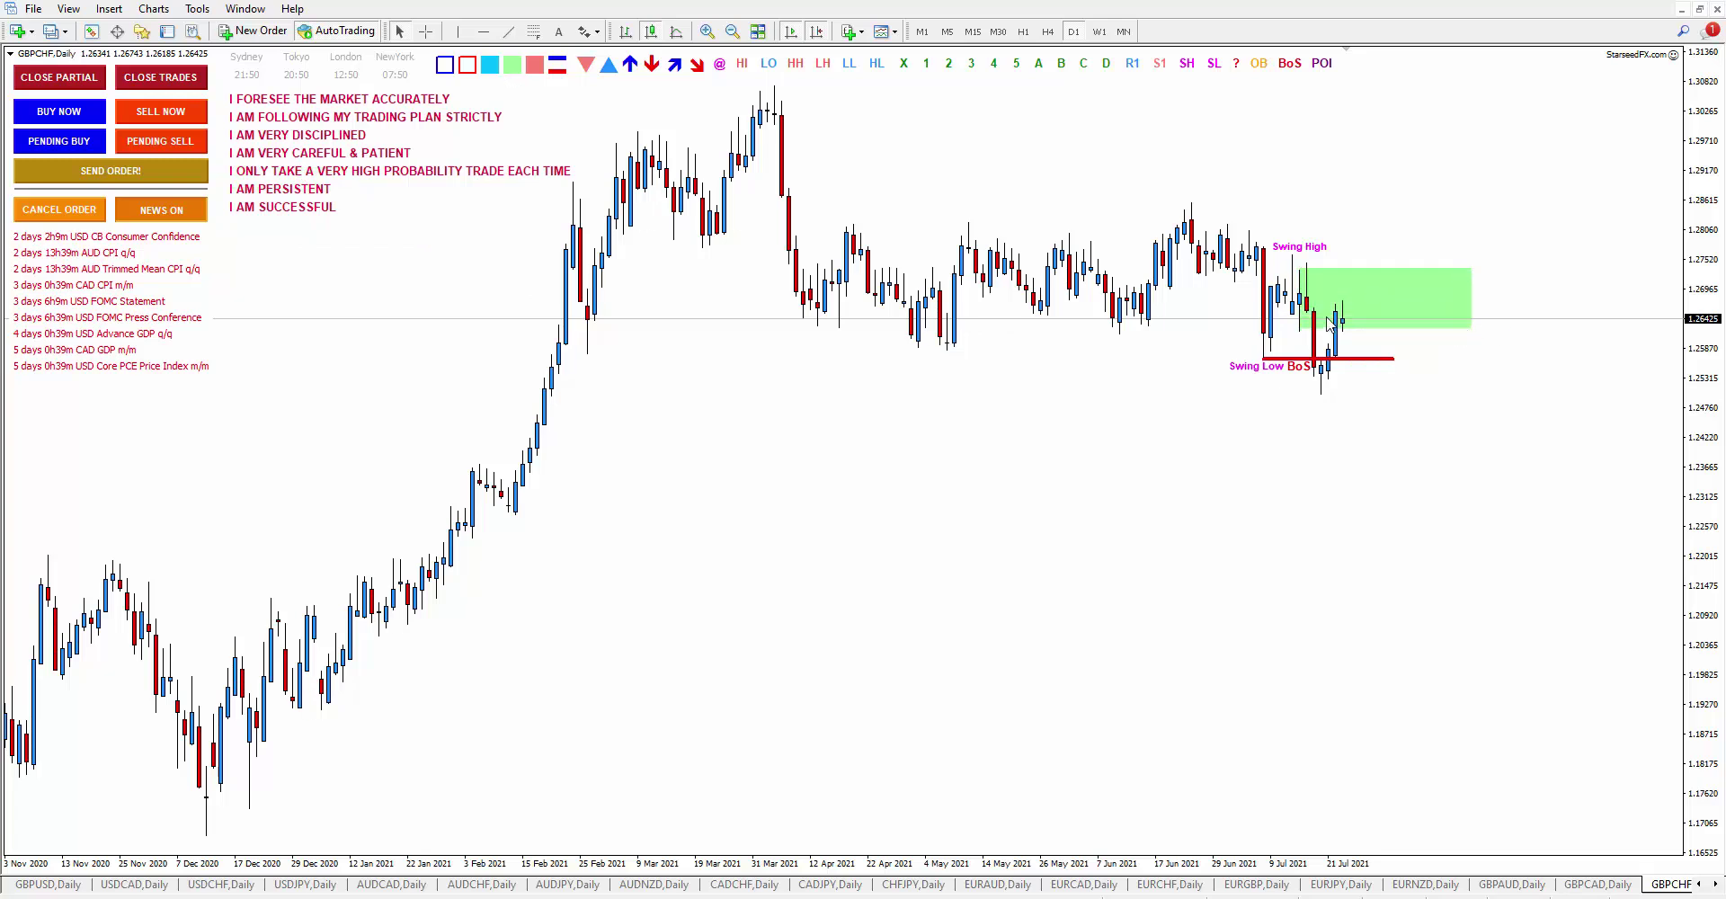
# Step: Label the green GBPCHF zone Order Block and place a price label at the July low, 1.25033
pyautogui.click(1260, 64)
pyautogui.moveTo(1256, 162); pyautogui.dragTo(1383, 301)
pyautogui.doubleClick(1382, 301)
pyautogui.click(716, 69)
pyautogui.moveTo(719, 155); pyautogui.dragTo(1321, 394)
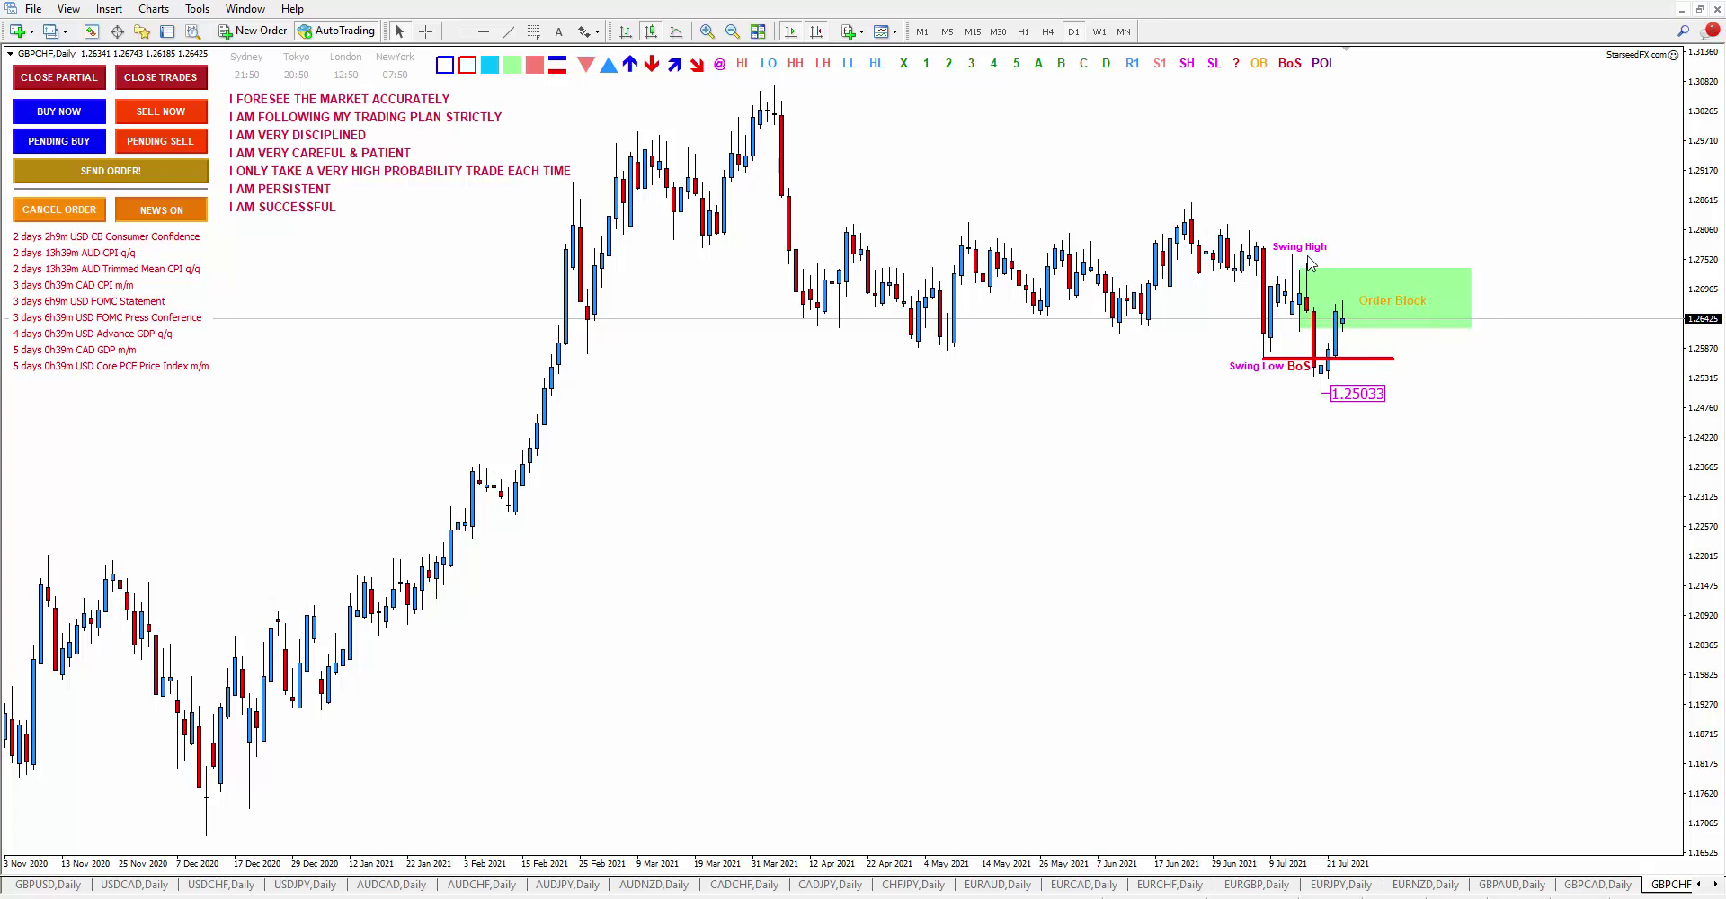
# Step: Switch to the GBPJPY daily chart and label the early-July high Swing High and the low near 150.6 Swing Low
pyautogui.click(1716, 883)
pyautogui.click(1715, 883)
pyautogui.click(1715, 884)
pyautogui.click(1510, 885)
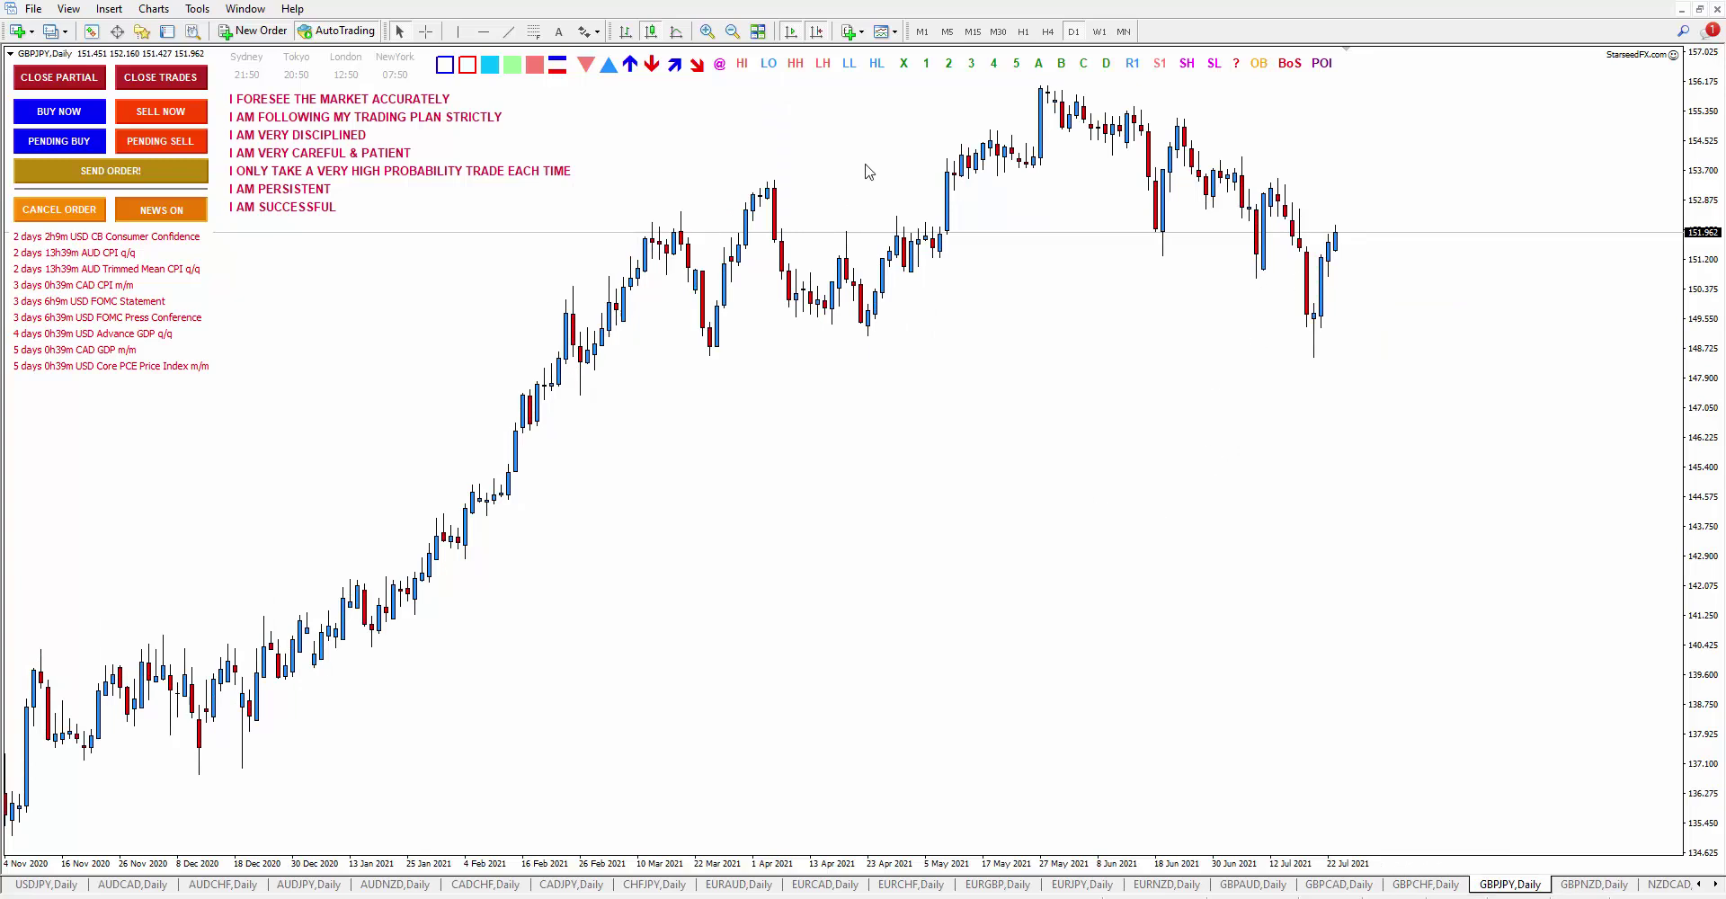
pyautogui.click(1194, 65)
pyautogui.click(1214, 64)
pyautogui.moveTo(1185, 162); pyautogui.dragTo(1266, 300)
pyautogui.doubleClick(1275, 168)
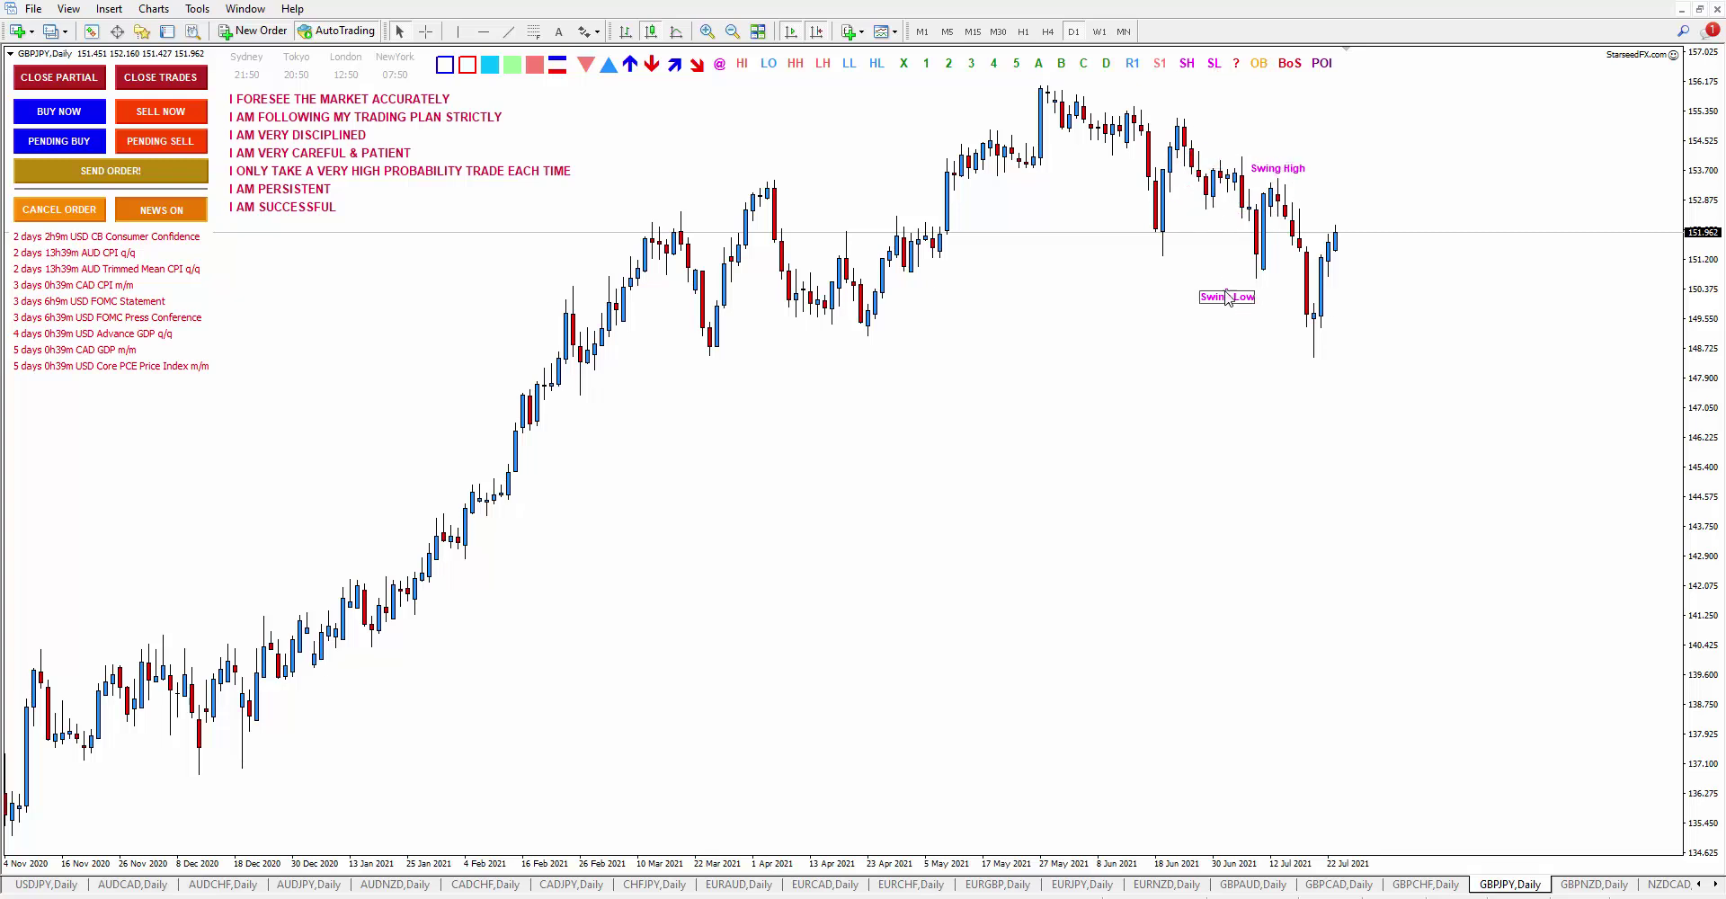
# Step: Draw a red break line at the GBPJPY swing low near 150.6 and shade a green zone from about 152.4 to 153.4
pyautogui.click(555, 73)
pyautogui.moveTo(293, 189); pyautogui.dragTo(1319, 281)
pyautogui.doubleClick(1291, 284)
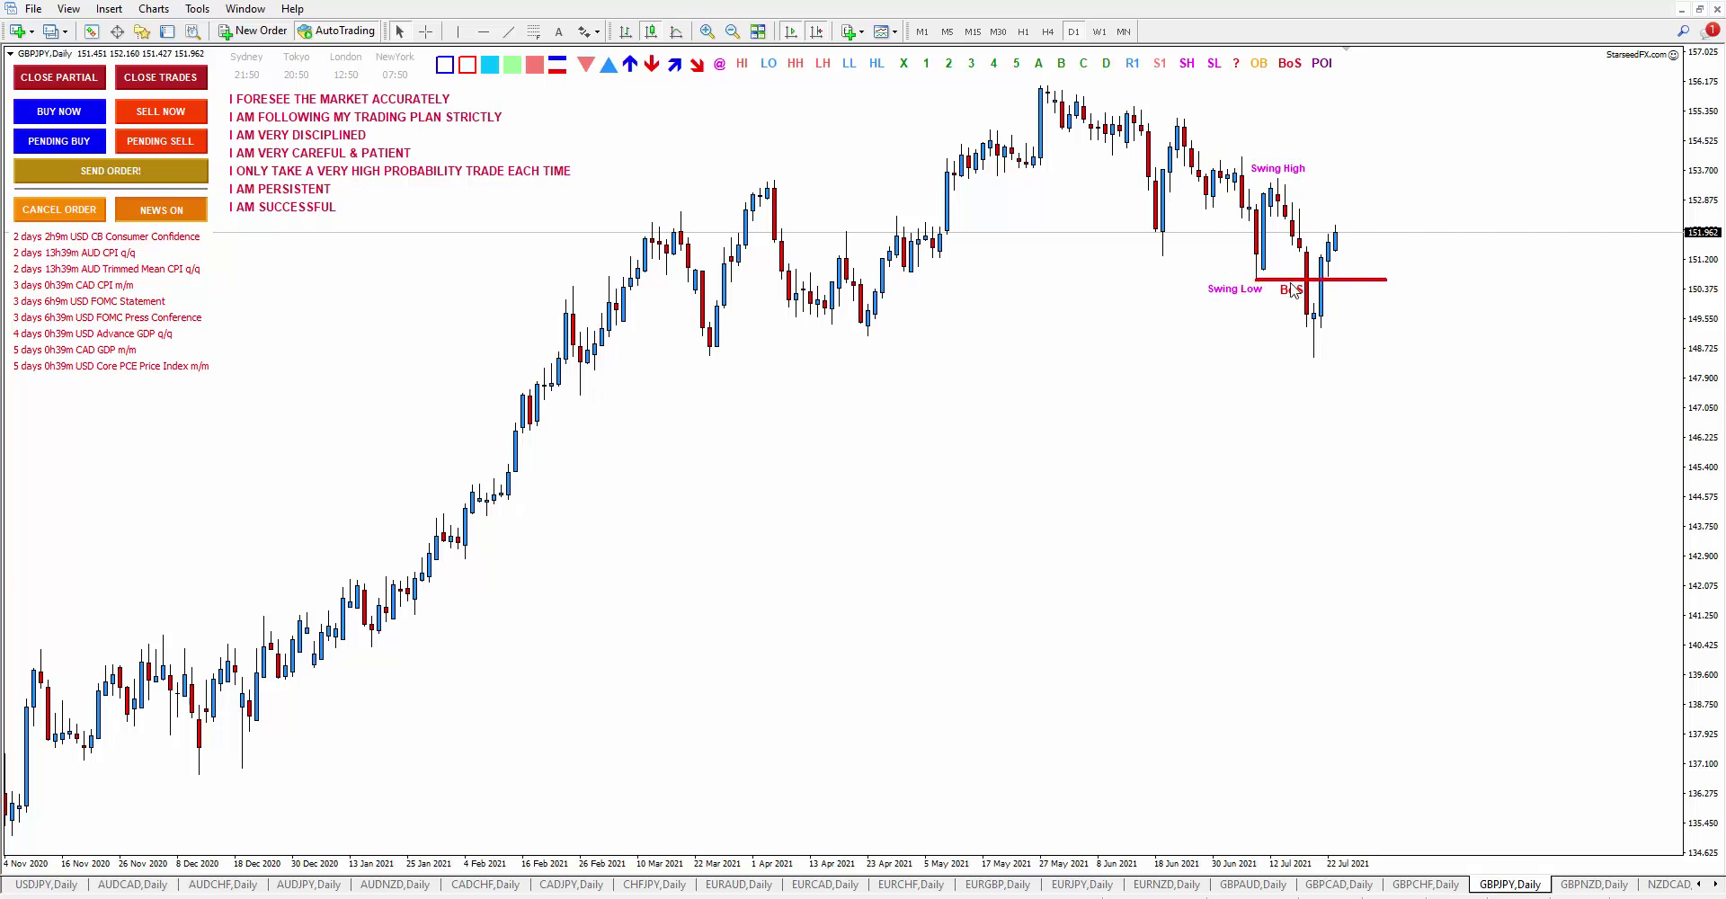
pyautogui.click(512, 65)
pyautogui.moveTo(302, 179); pyautogui.dragTo(1467, 225)
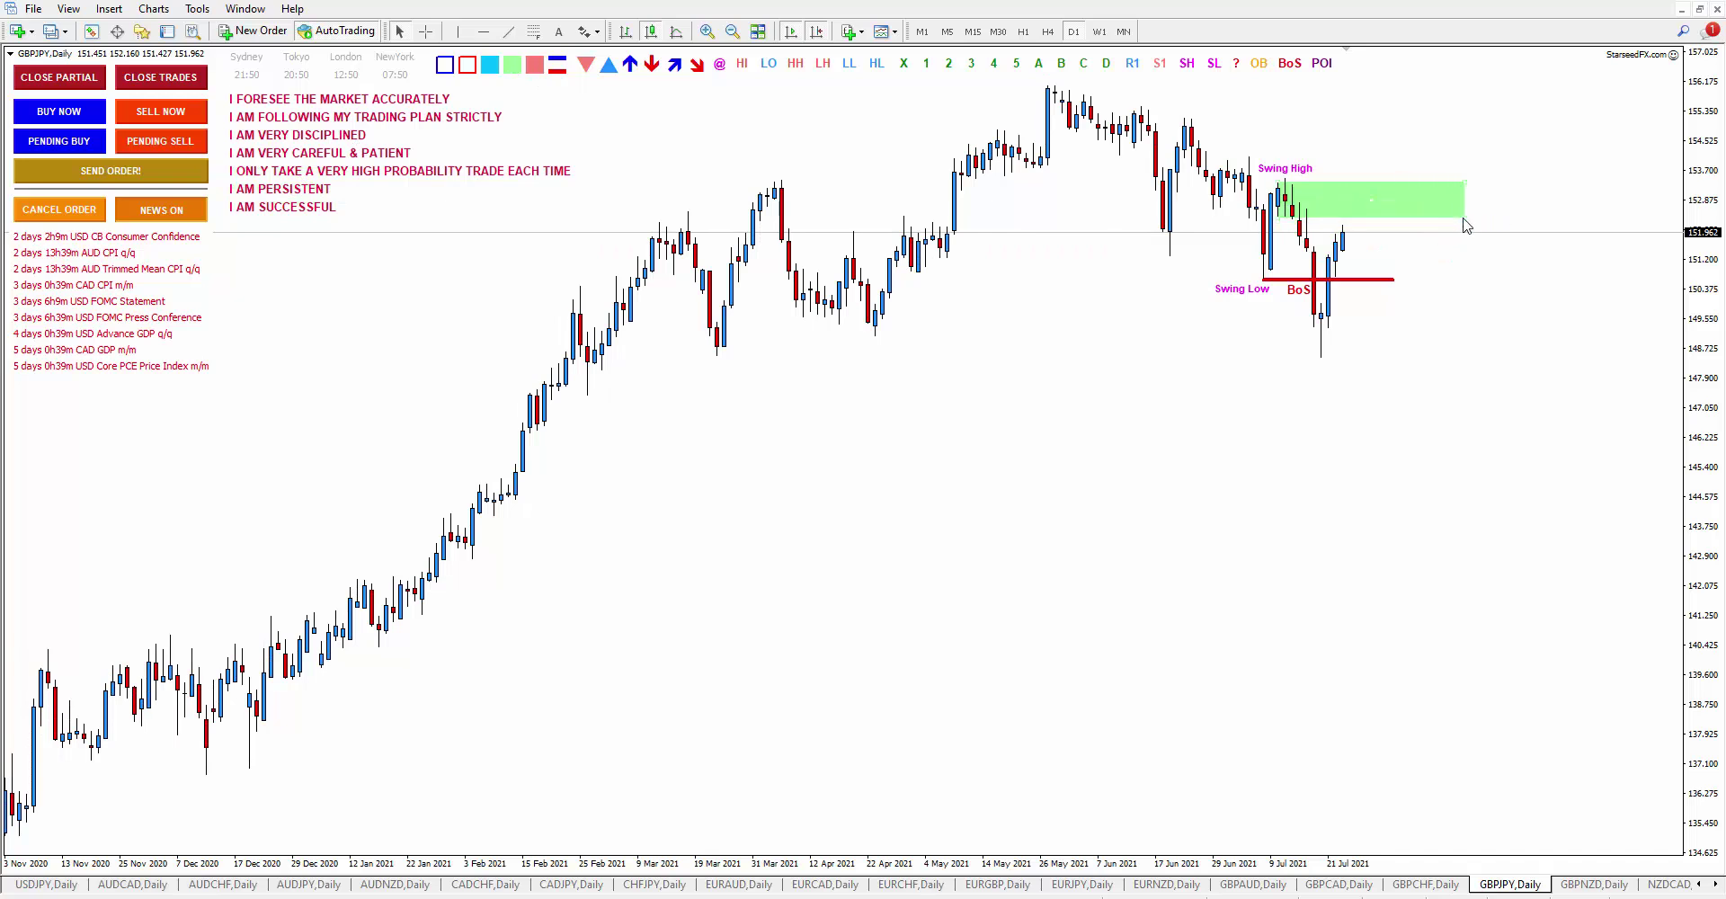
# Step: Label the green GBPJPY zone Order Block and set a price alert at the zone's lower edge, 152.408
pyautogui.click(1260, 66)
pyautogui.moveTo(1250, 169); pyautogui.dragTo(1337, 216)
pyautogui.rightClick(1479, 223)
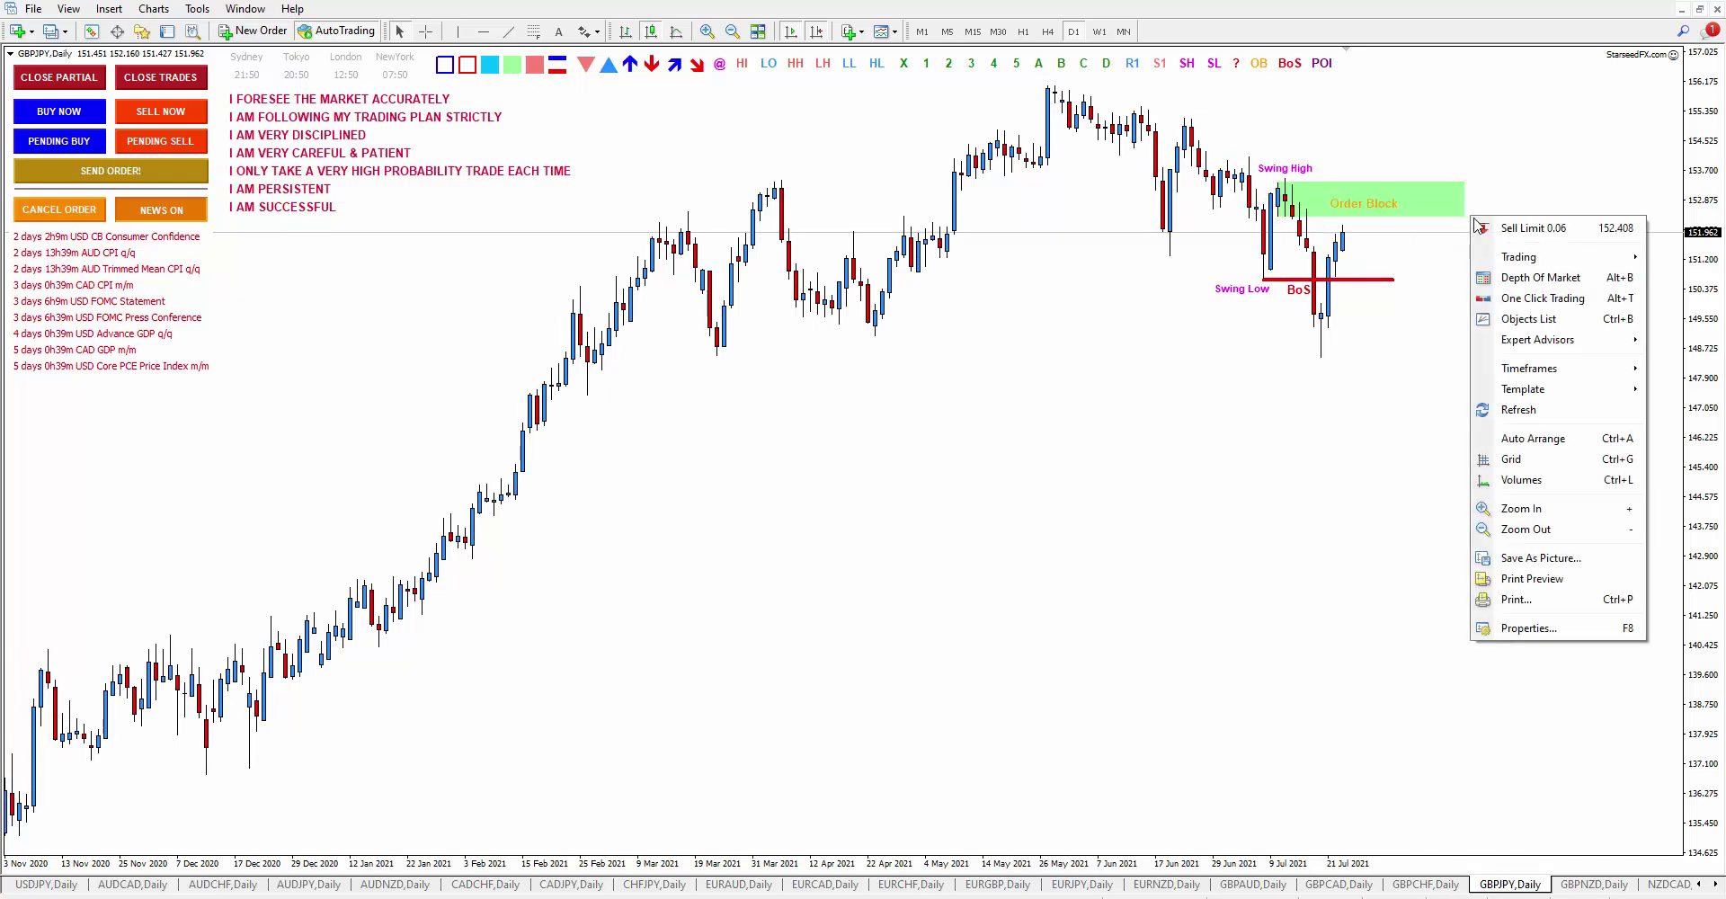
pyautogui.moveTo(1511, 248)
pyautogui.click(1349, 306)
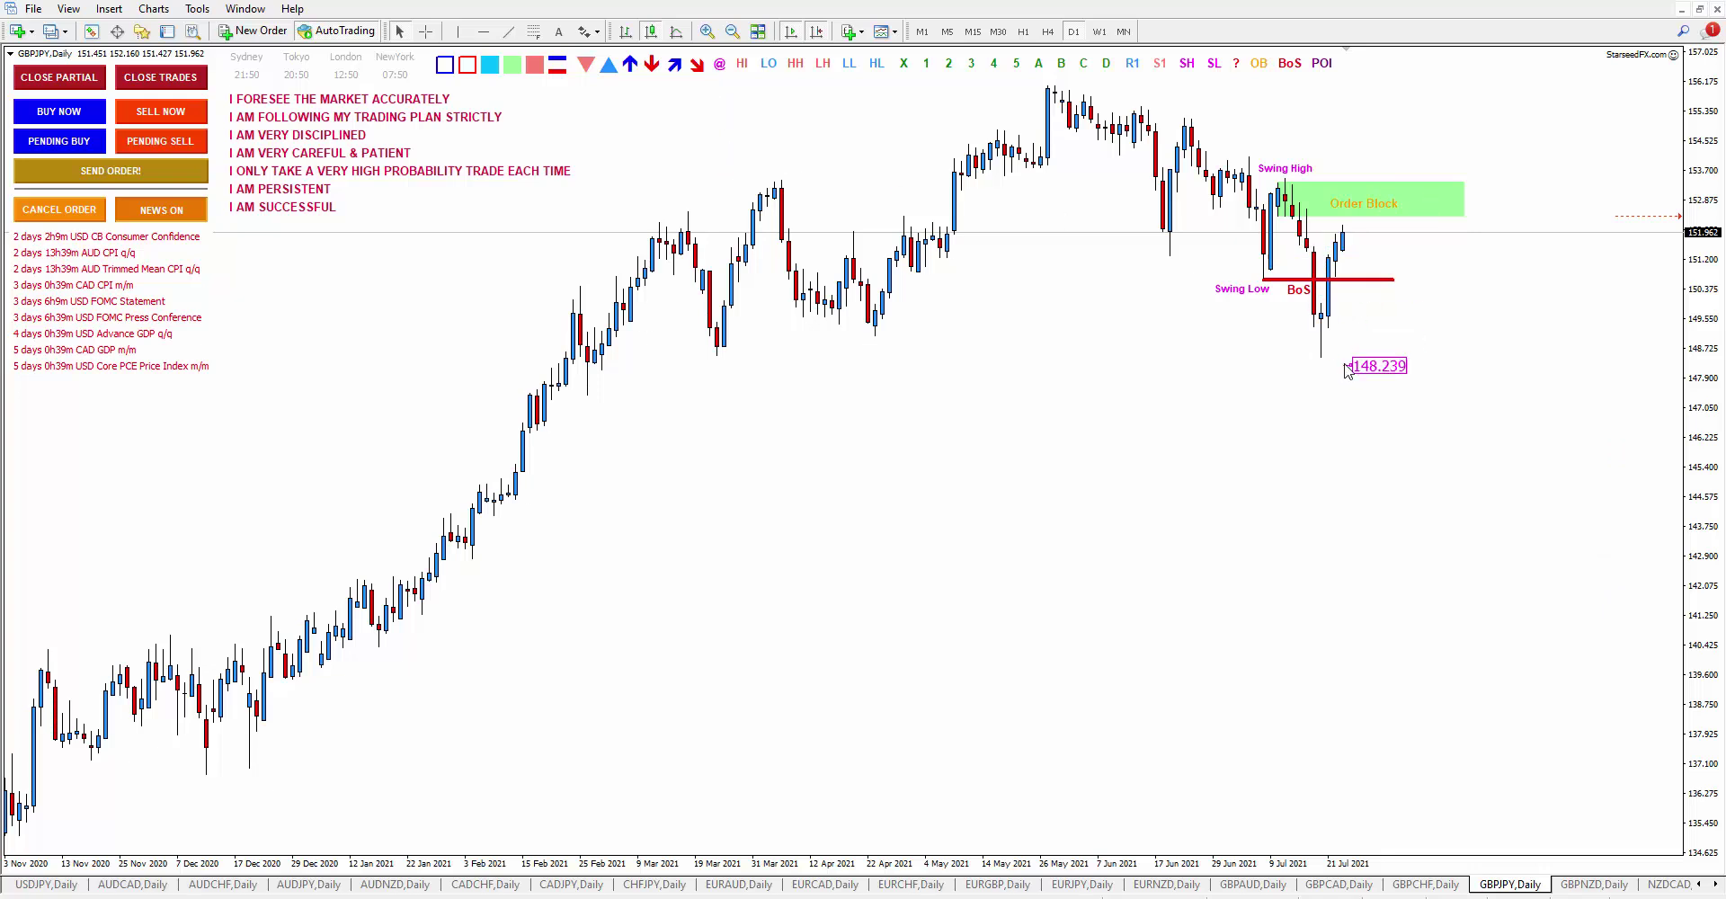
# Step: Switch to the GBPNZD daily chart and label the July high Swing High and the late-July low Swing Low
pyautogui.hotkey('ctrl', 'Tab')
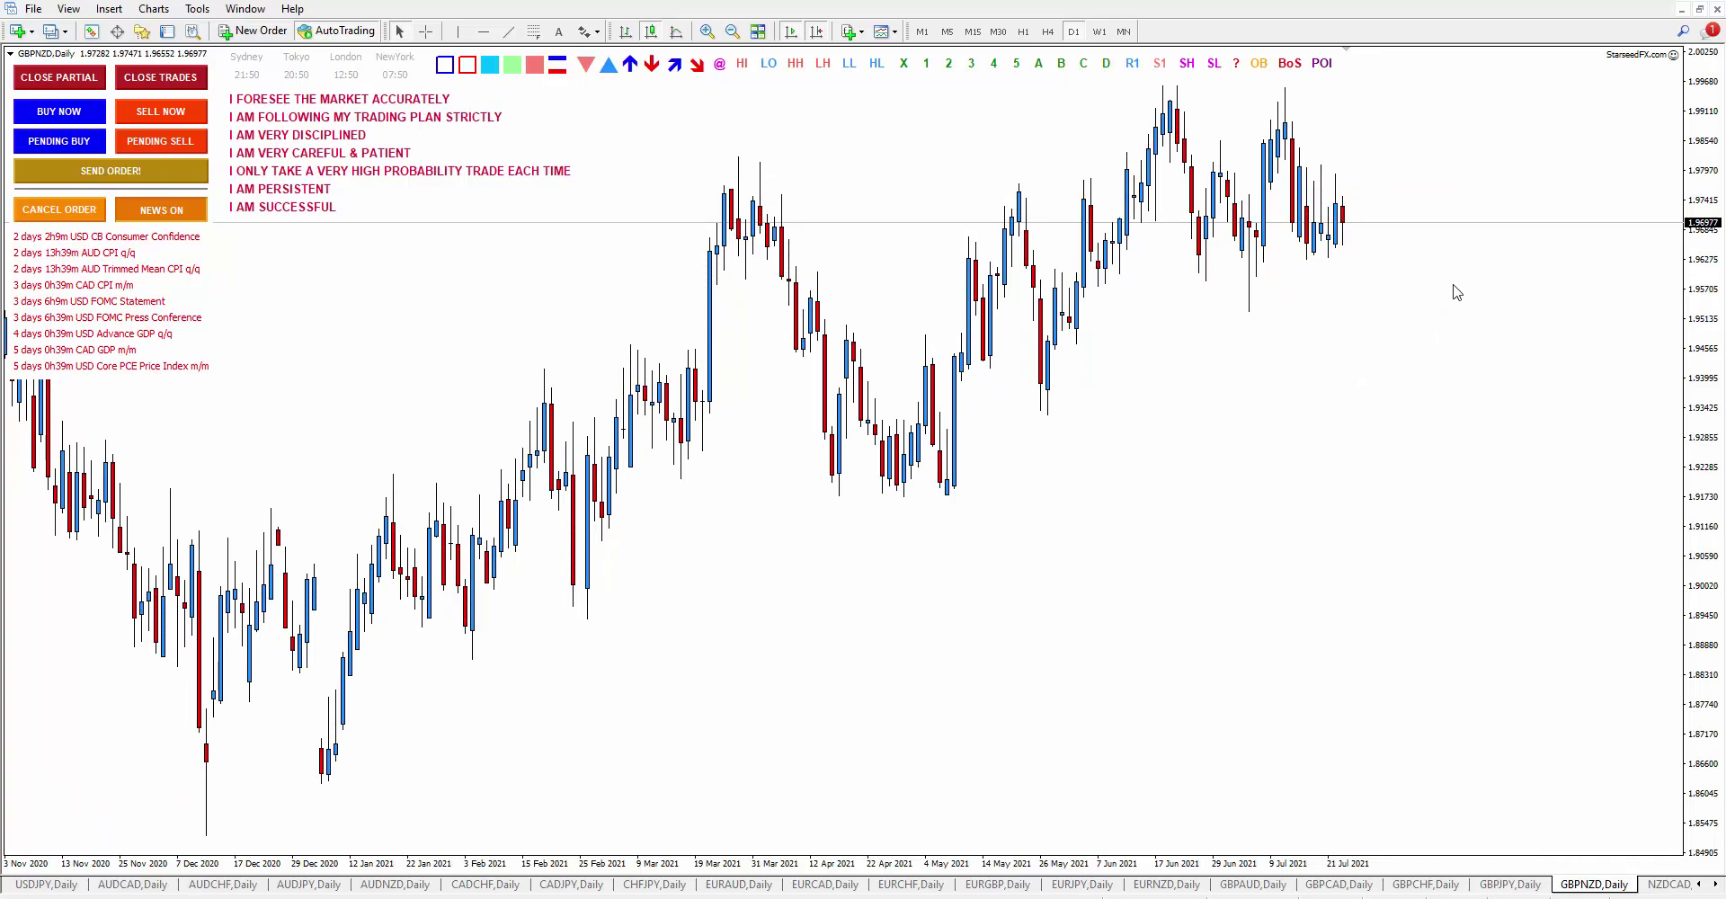
pyautogui.moveTo(1703, 352); pyautogui.dragTo(1702, 400)
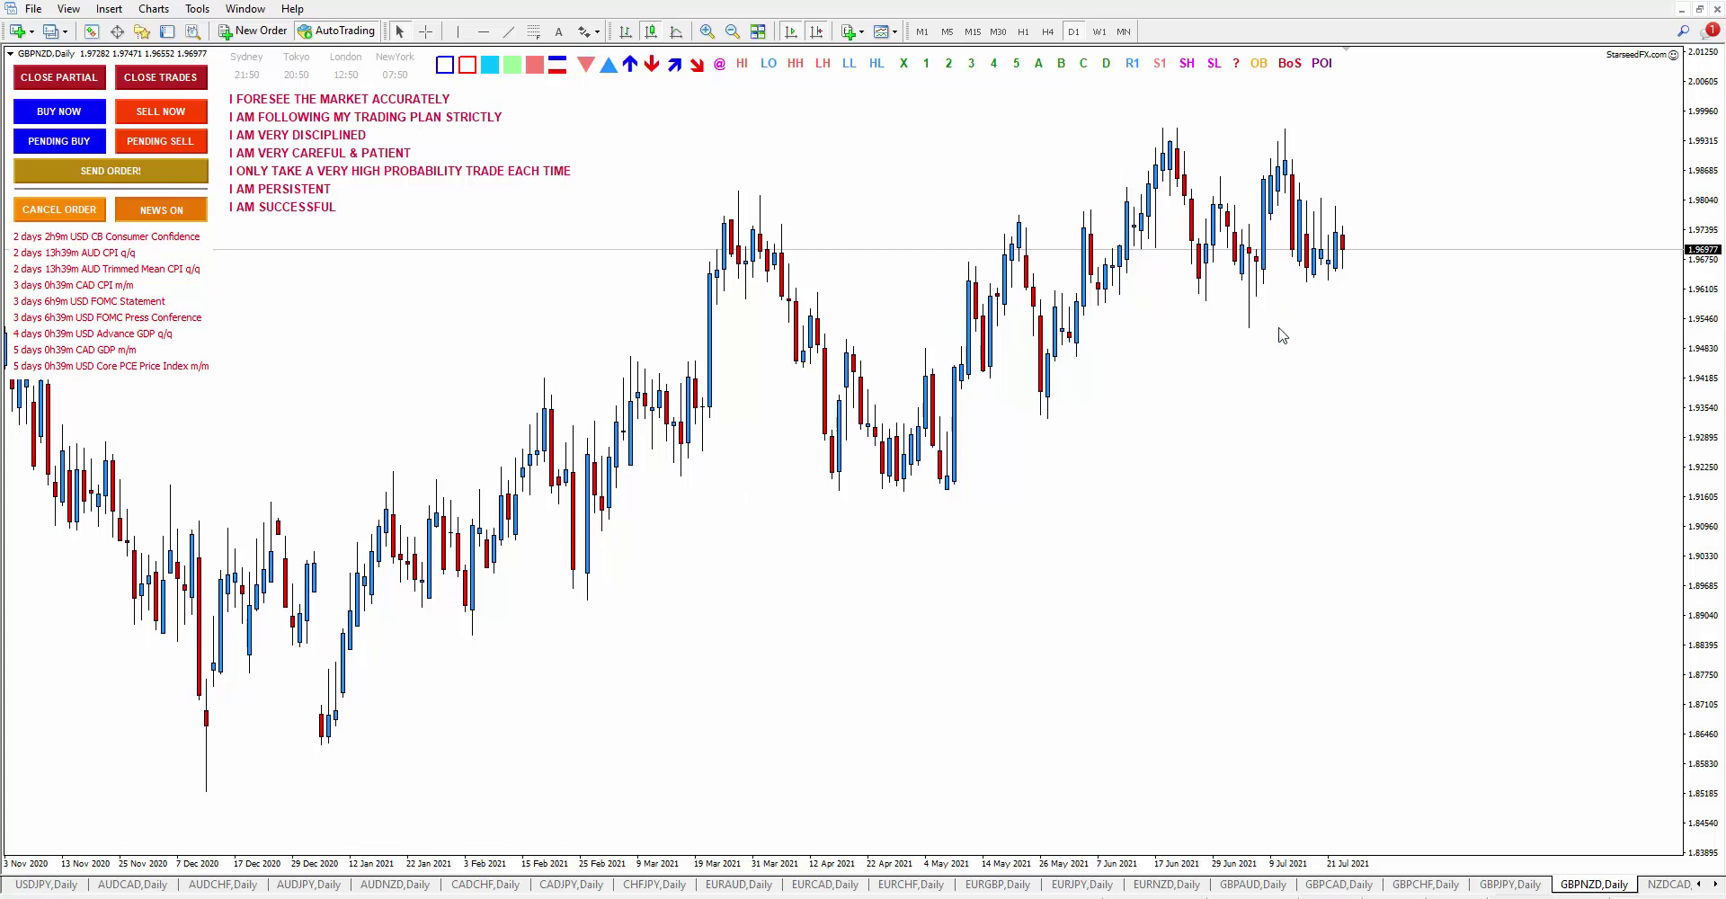
pyautogui.moveTo(1697, 393); pyautogui.dragTo(1697, 411)
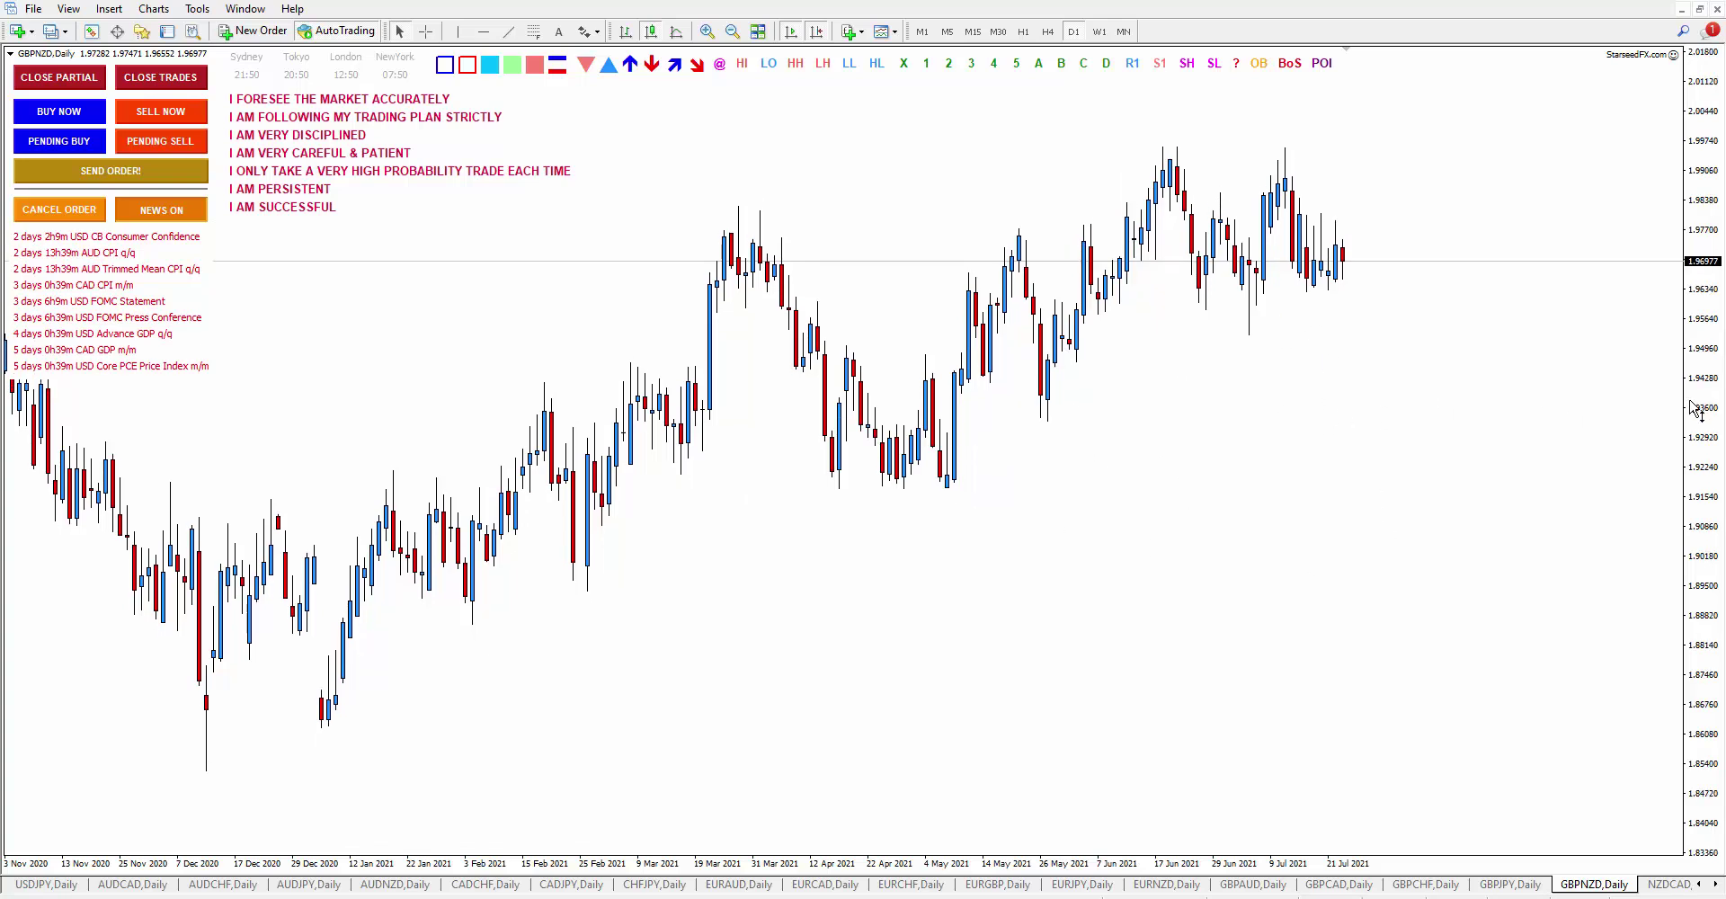
pyautogui.click(1185, 74)
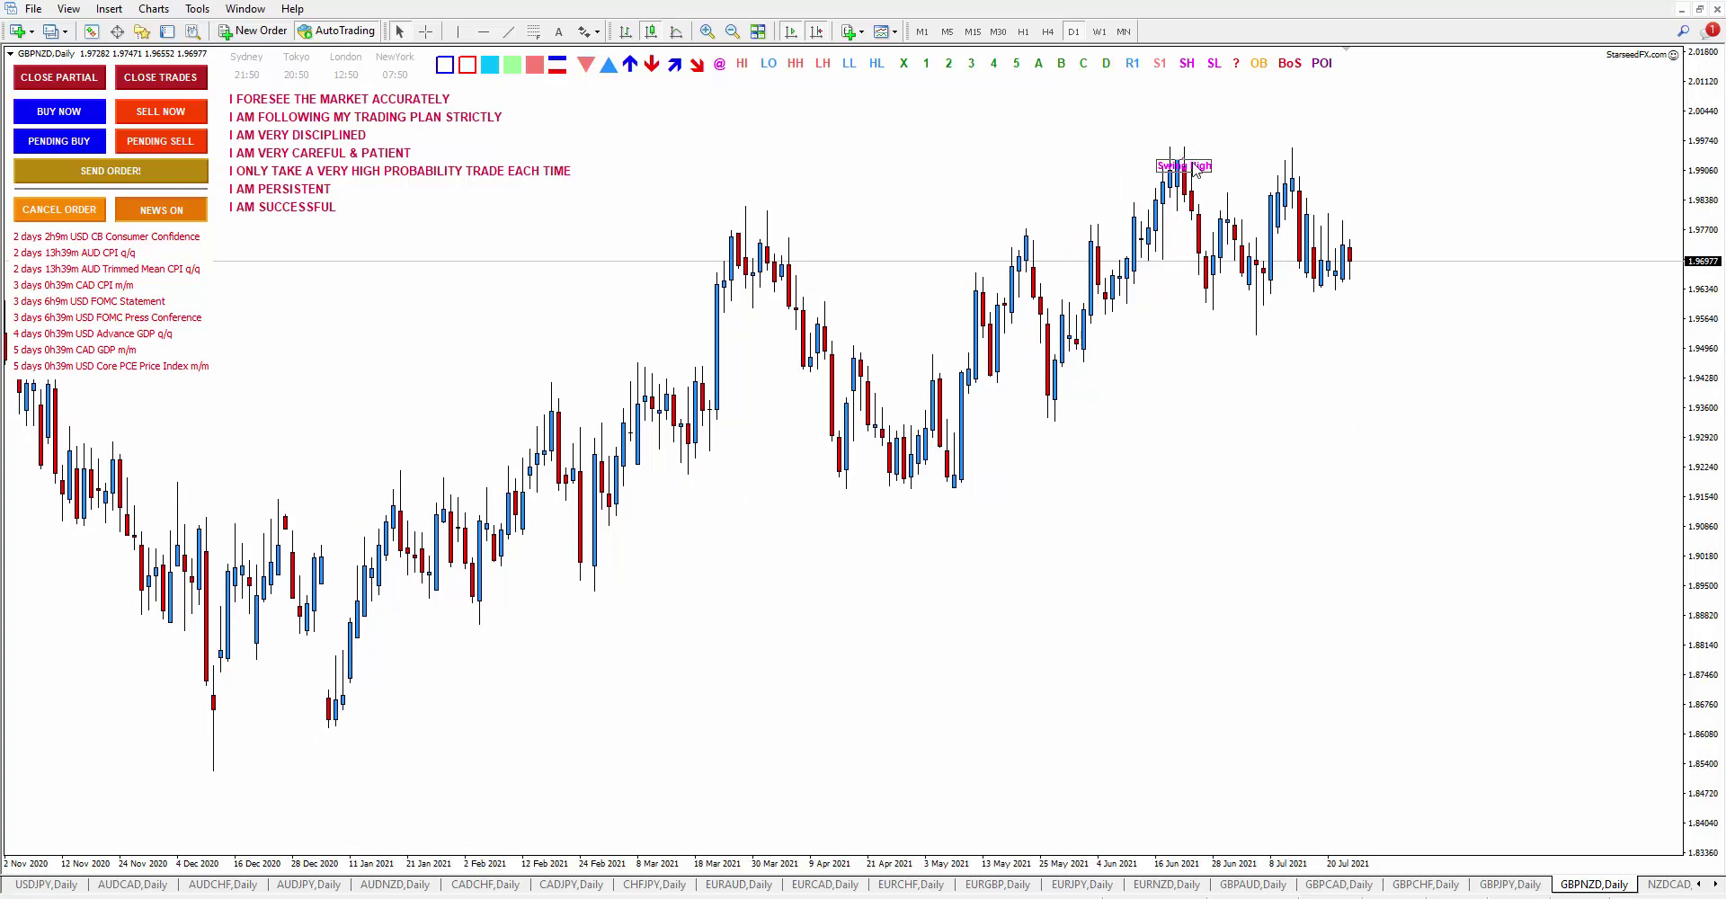
pyautogui.click(1216, 66)
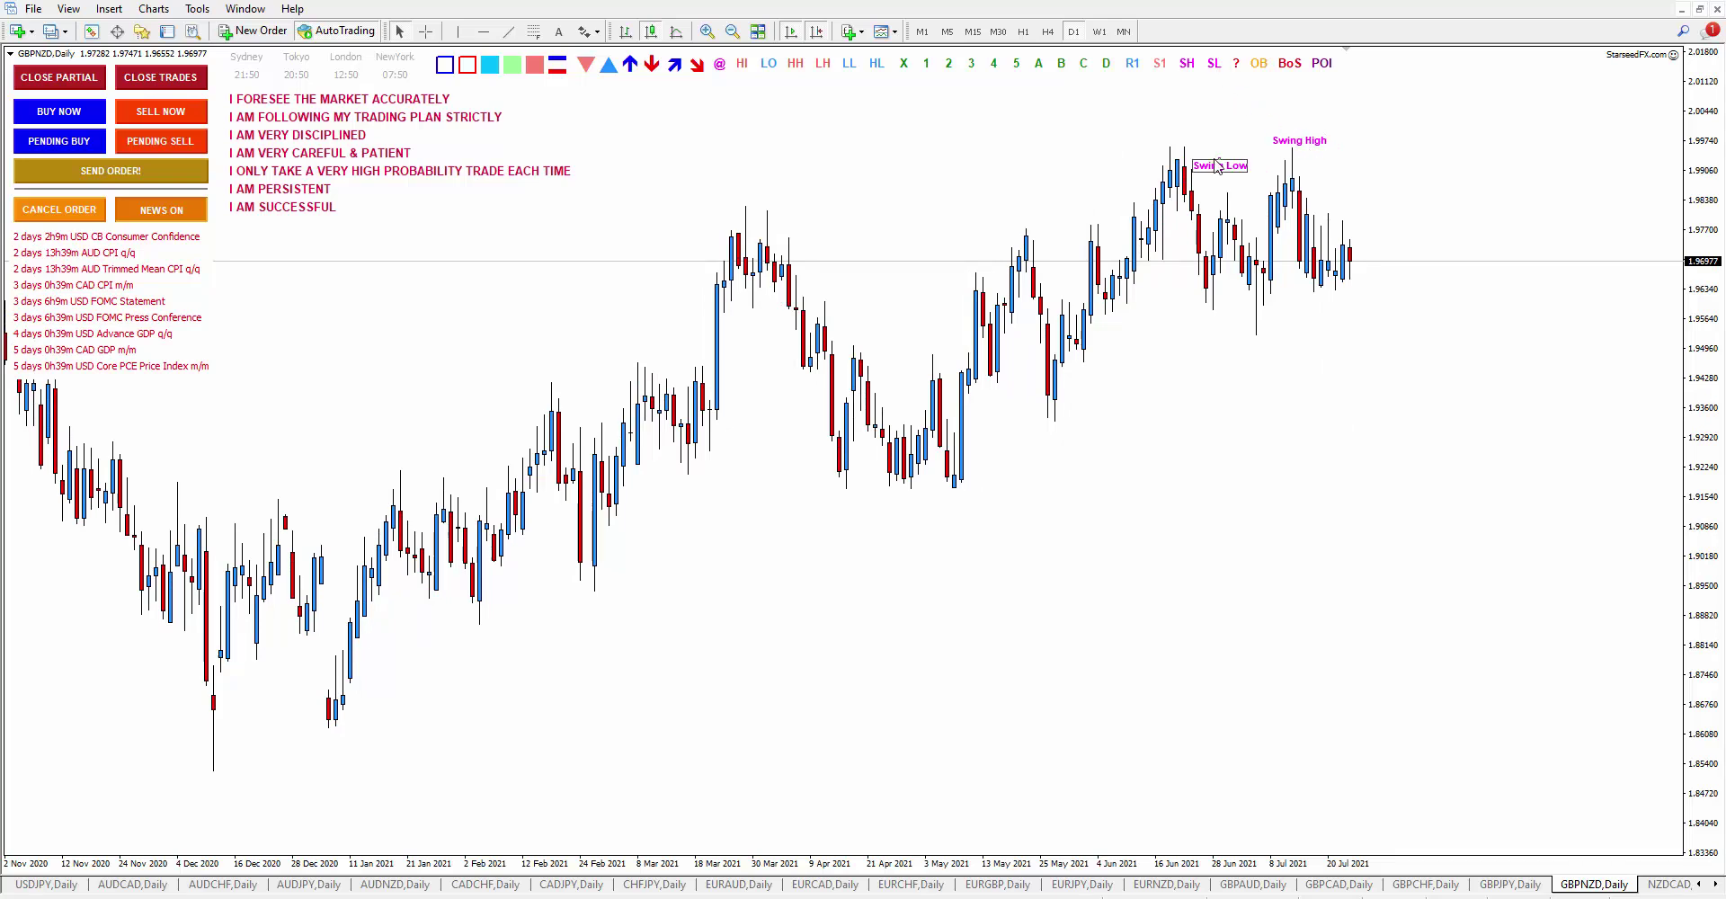
pyautogui.click(1335, 306)
# Step: Switch to the NZDCAD daily chart and compare the July candles with the late-May high using a temporary horizontal line near 0.8852
pyautogui.hotkey('ctrl', 'Tab')
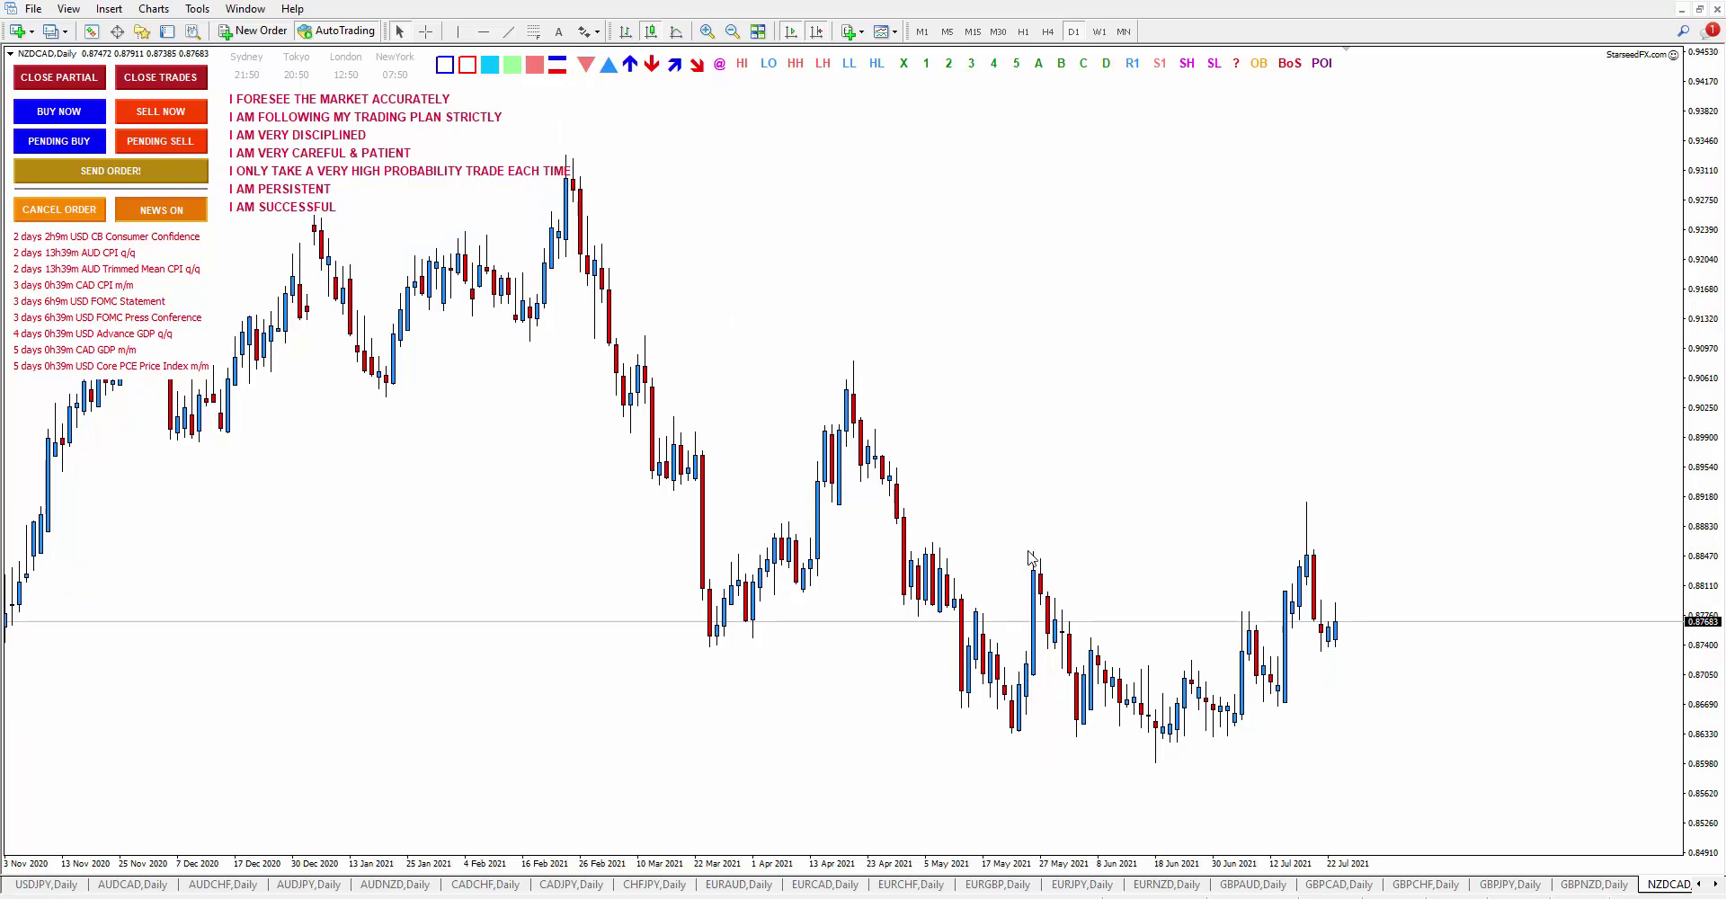
pyautogui.click(484, 31)
pyautogui.click(1034, 550)
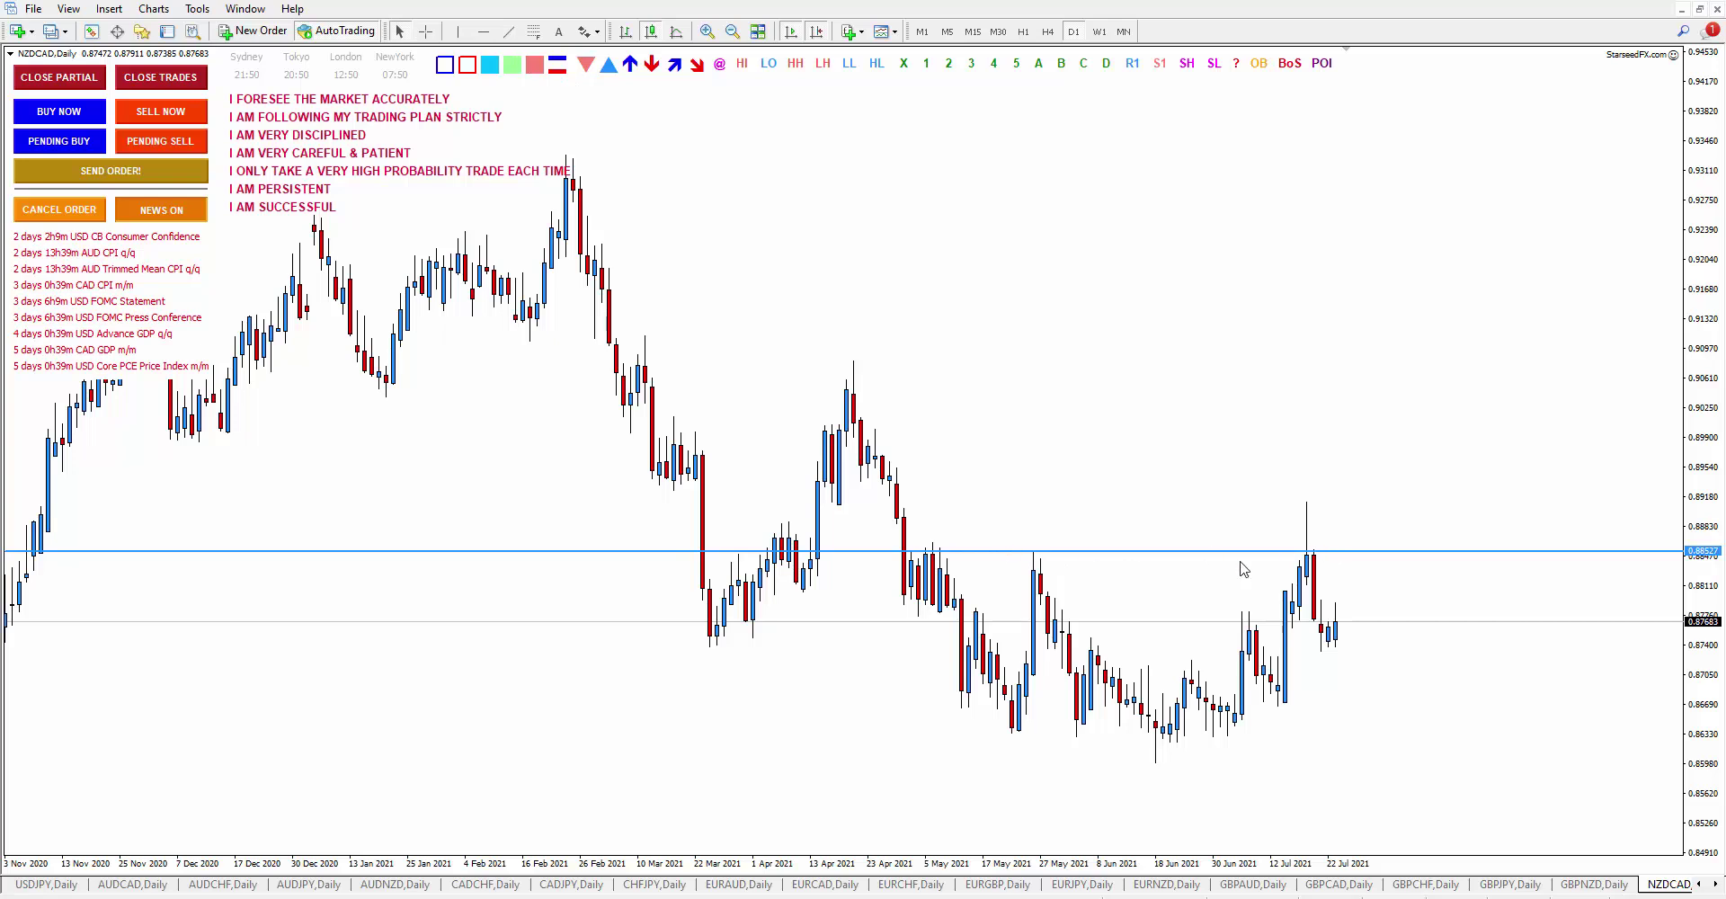
pyautogui.rightClick(1367, 552)
pyautogui.doubleClick(1361, 551)
pyautogui.rightClick(1361, 551)
pyautogui.click(1405, 611)
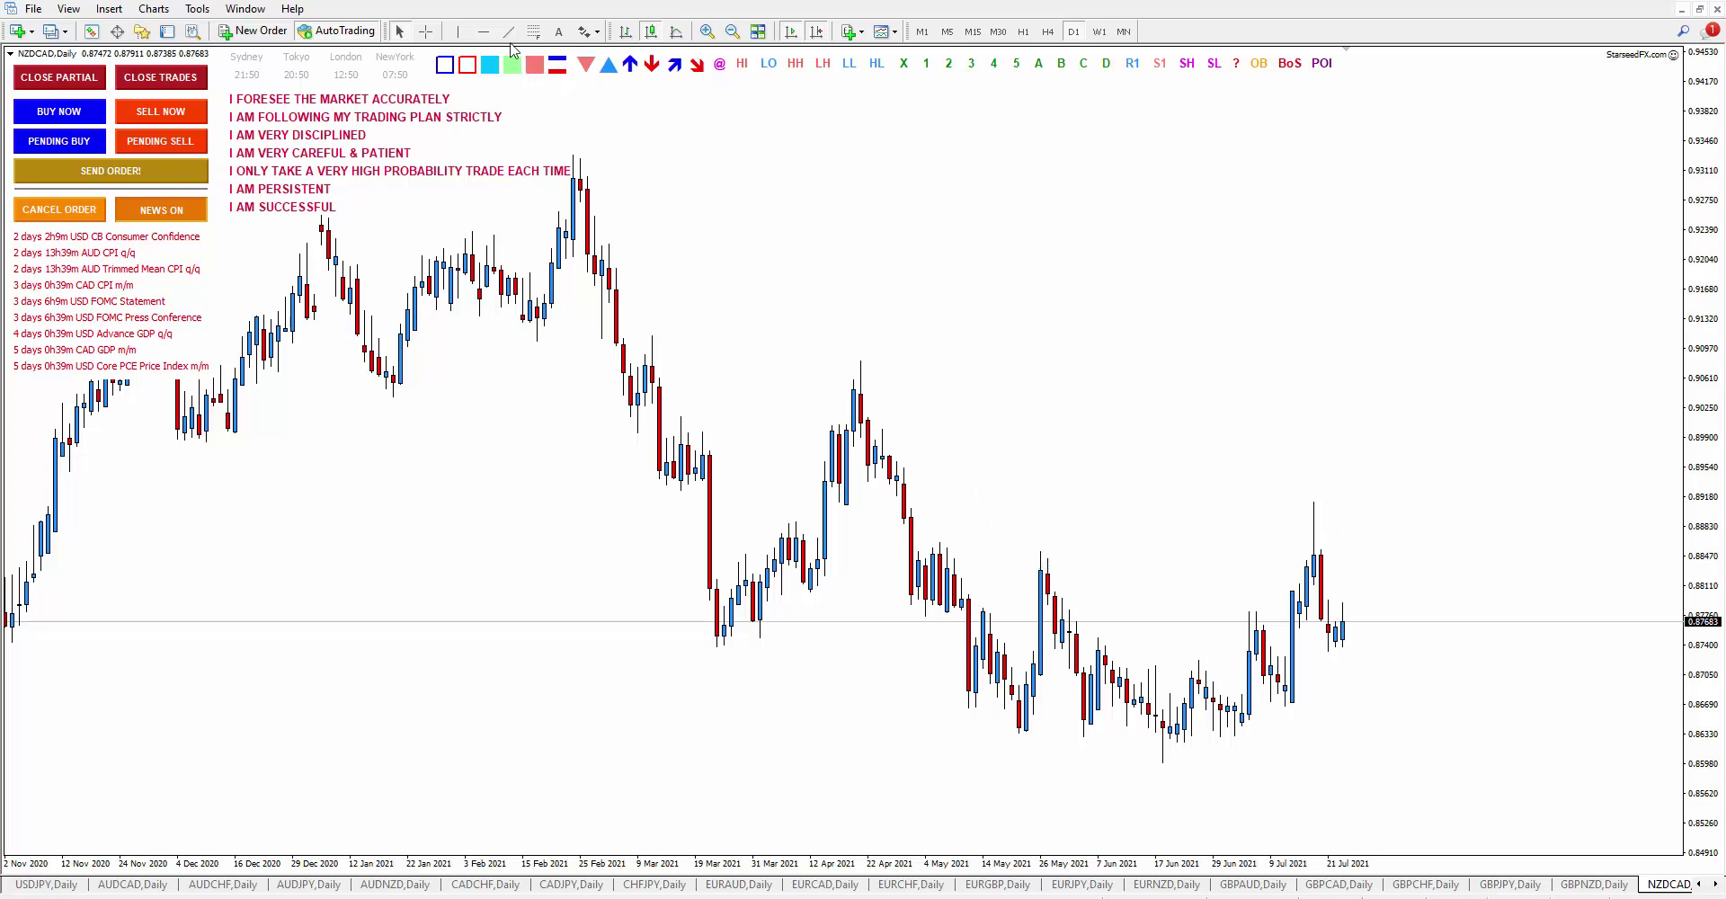
pyautogui.click(484, 31)
pyautogui.click(1048, 552)
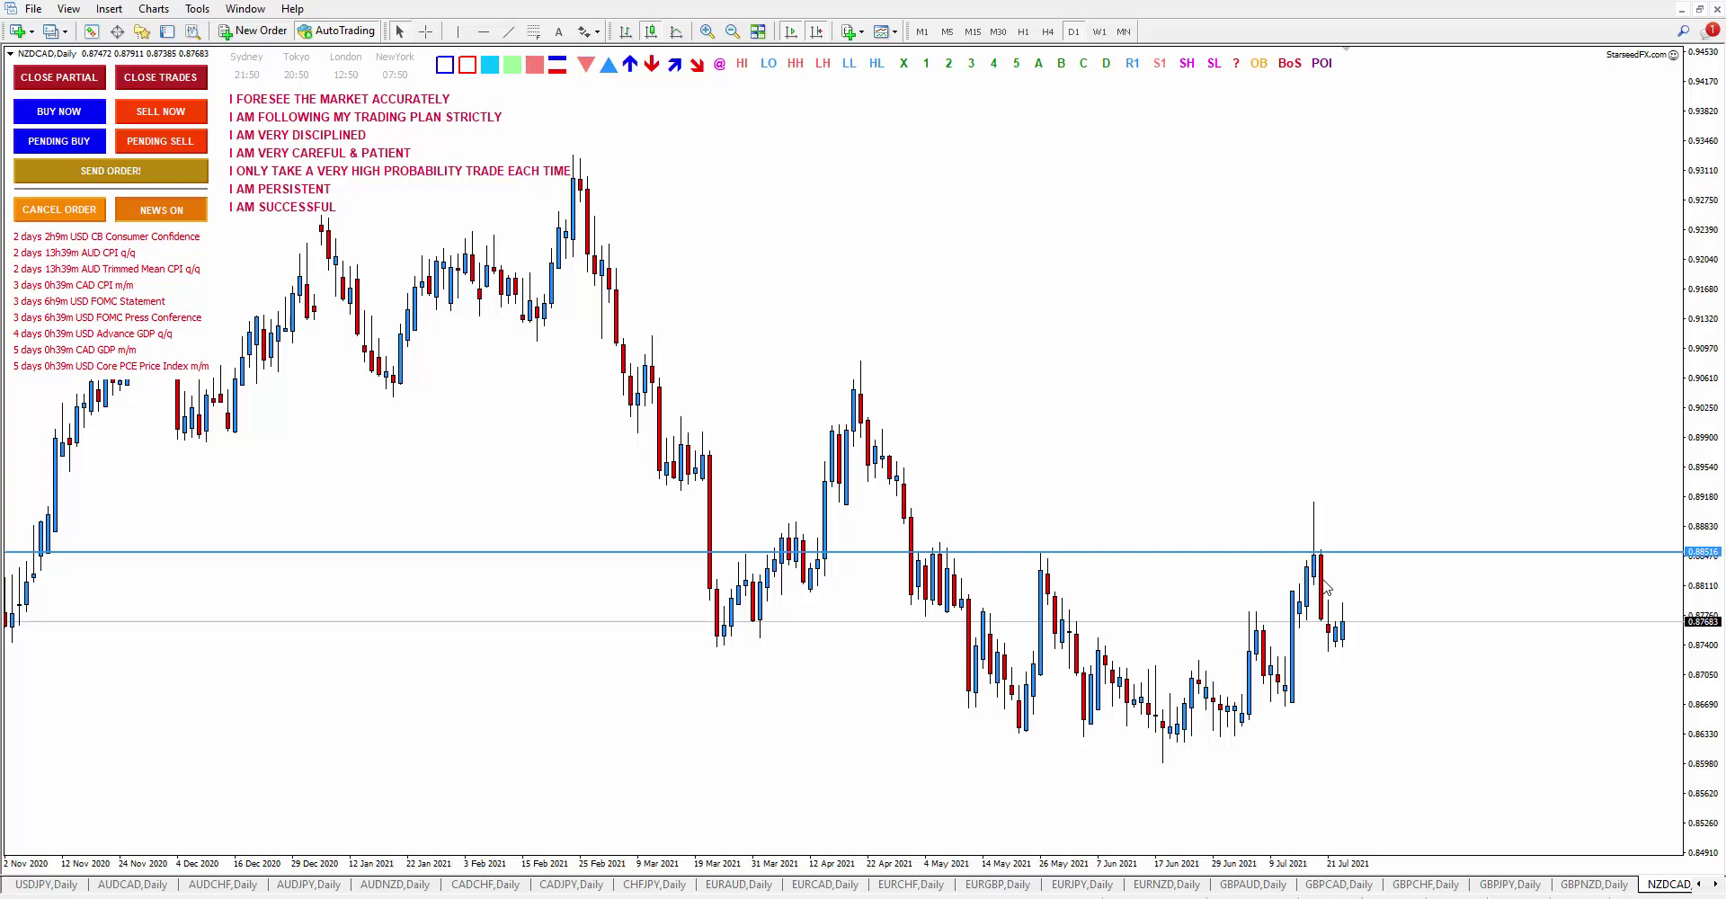
pyautogui.rightClick(1387, 559)
pyautogui.click(1425, 612)
# Step: Label the July NZDCAD high Swing High and the low just after it Swing Low
pyautogui.click(1184, 68)
pyautogui.click(1211, 68)
pyautogui.moveTo(1184, 163); pyautogui.dragTo(1313, 484)
pyautogui.click(1315, 491)
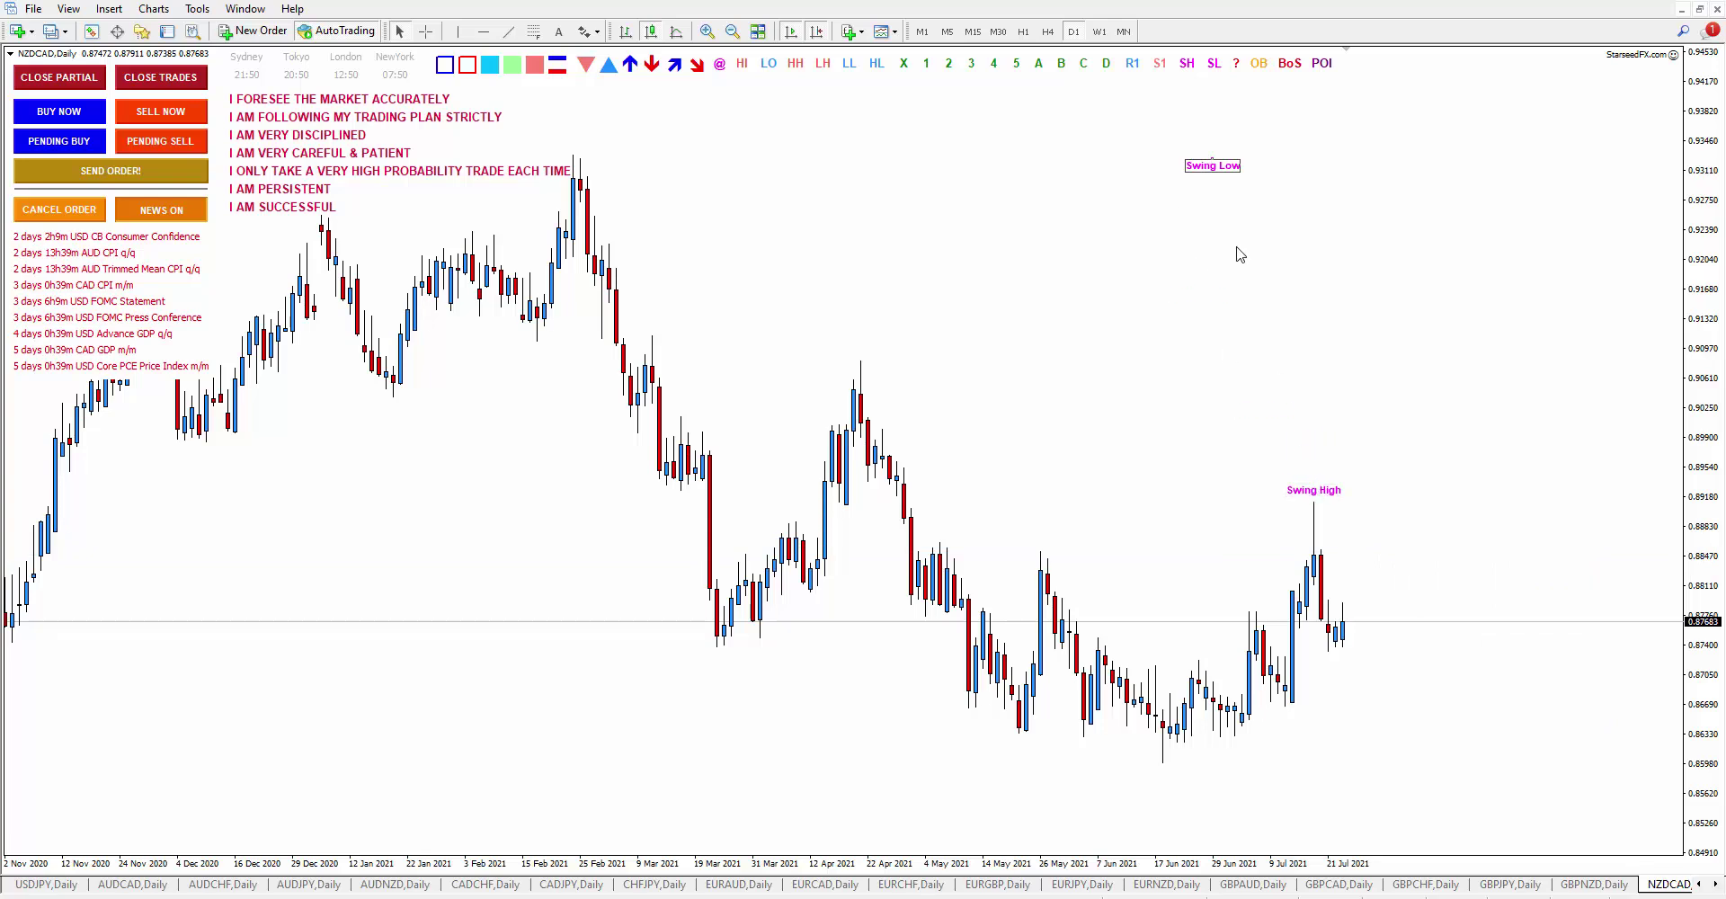
pyautogui.click(1345, 645)
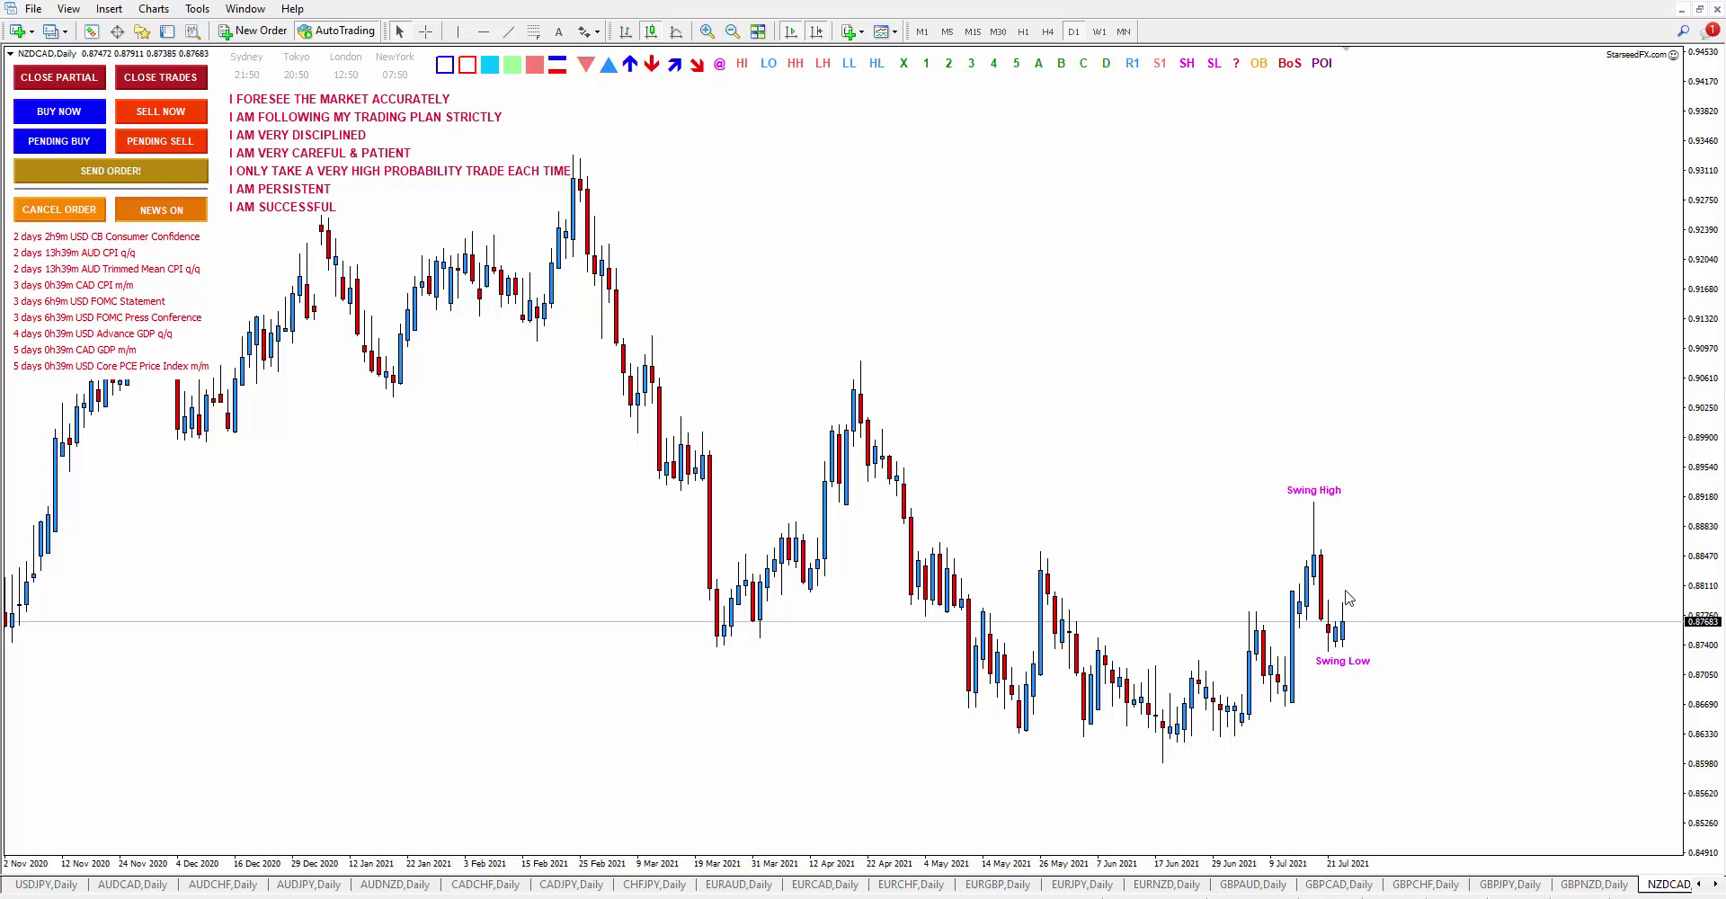
pyautogui.rightClick(1535, 629)
pyautogui.click(1591, 705)
# Step: Switch to the NZDCHF daily chart and label the early-July high Swing High and the mid-June low Swing Low
pyautogui.click(1716, 884)
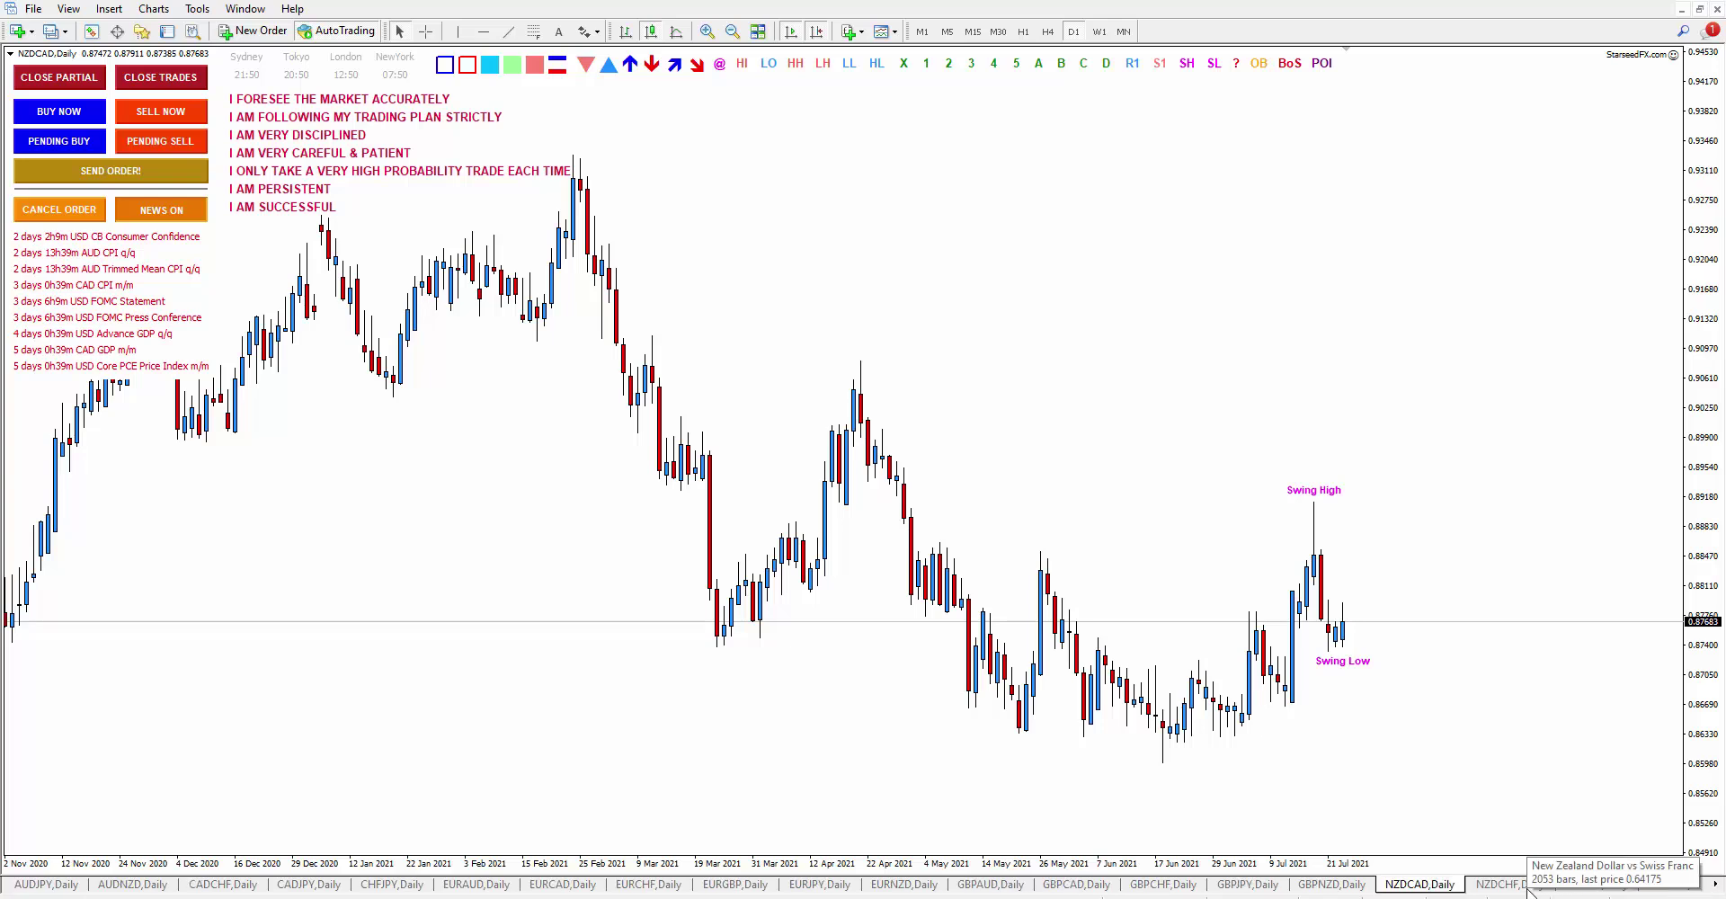
pyautogui.click(1510, 883)
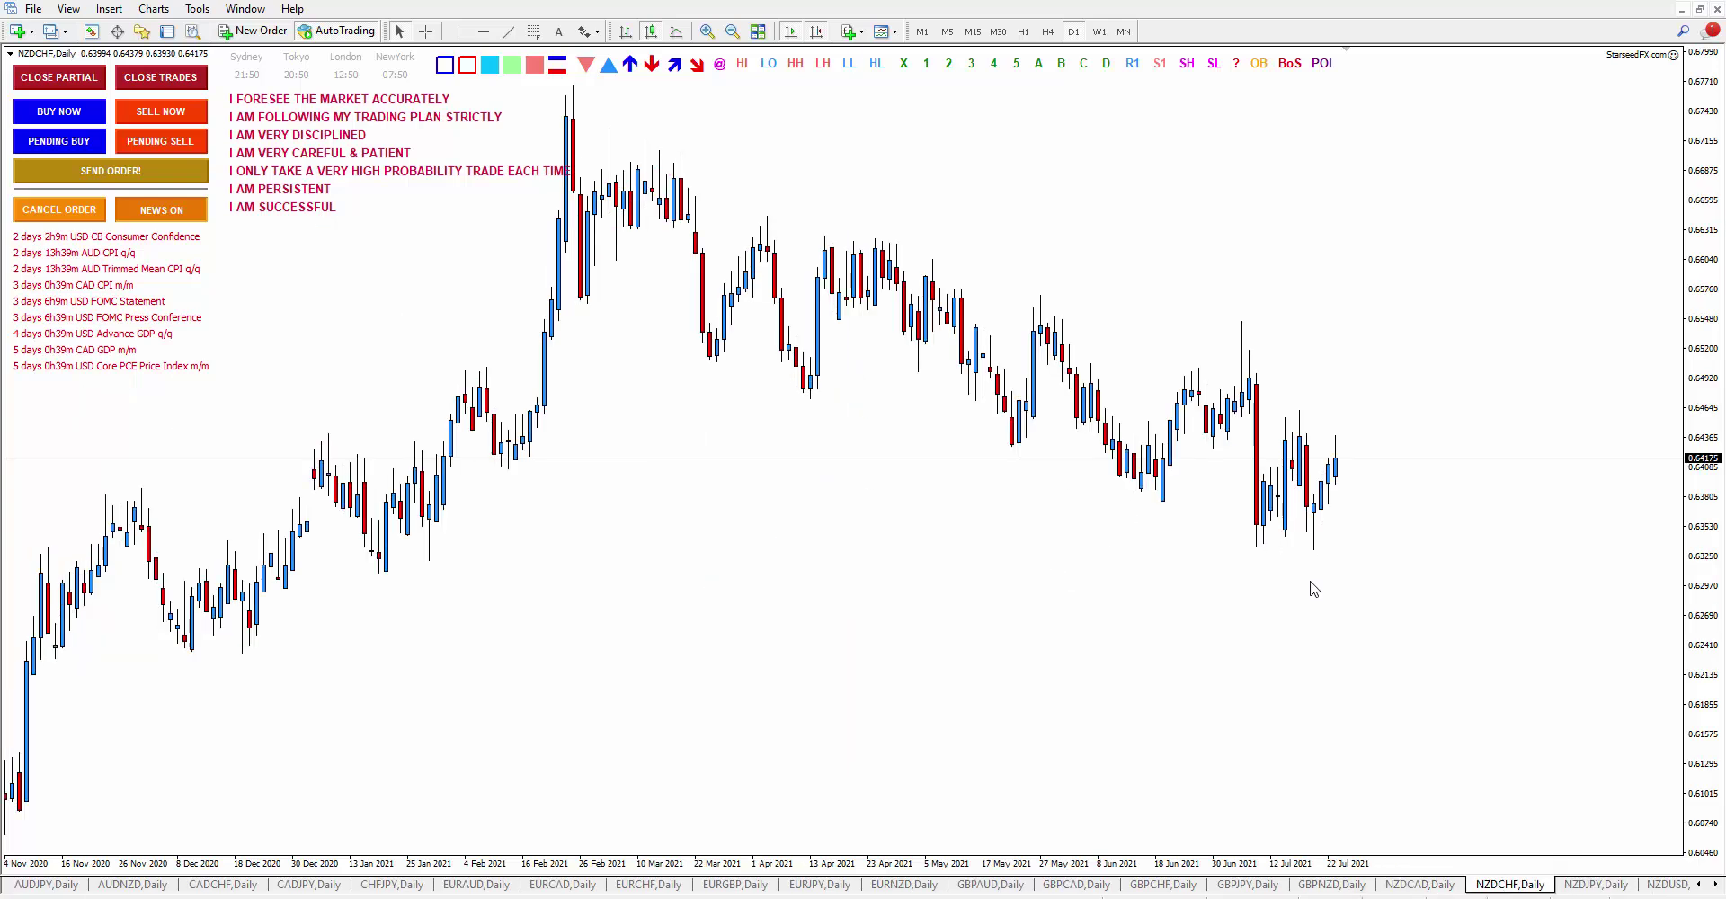
pyautogui.click(1188, 64)
pyautogui.click(1212, 66)
pyautogui.moveTo(1186, 158); pyautogui.dragTo(1240, 304)
pyautogui.click(1243, 311)
pyautogui.moveTo(1211, 173); pyautogui.dragTo(1155, 521)
pyautogui.click(1204, 461)
pyautogui.click(1155, 520)
# Step: Draw a red break line at the NZDCHF swing low near 0.6376 and shade a green zone from about 0.6460 to 0.6520
pyautogui.click(564, 72)
pyautogui.moveTo(293, 188); pyautogui.dragTo(1229, 504)
pyautogui.click(1231, 505)
pyautogui.click(512, 63)
pyautogui.moveTo(292, 178); pyautogui.dragTo(1486, 413)
pyautogui.doubleClick(1488, 413)
pyautogui.doubleClick(1485, 412)
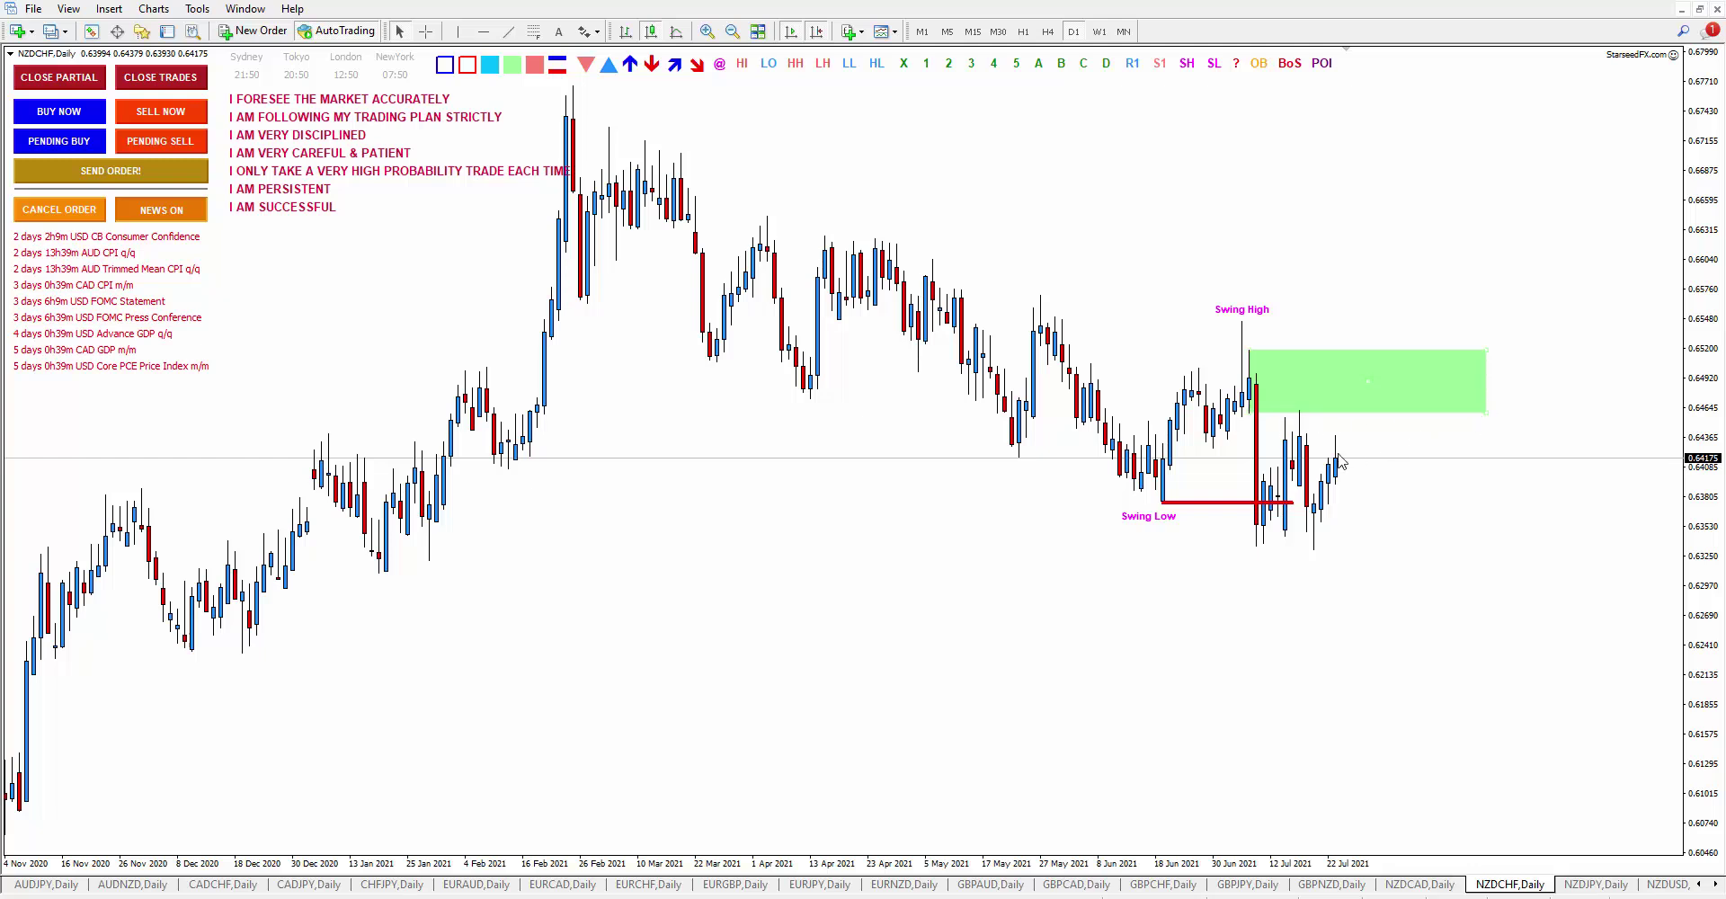
# Step: Annotate the NZDCHF zone with Order Block, the red line with BoS, and the late-July low with a 0.63311 price label
pyautogui.click(1255, 62)
pyautogui.moveTo(1268, 153); pyautogui.dragTo(1360, 376)
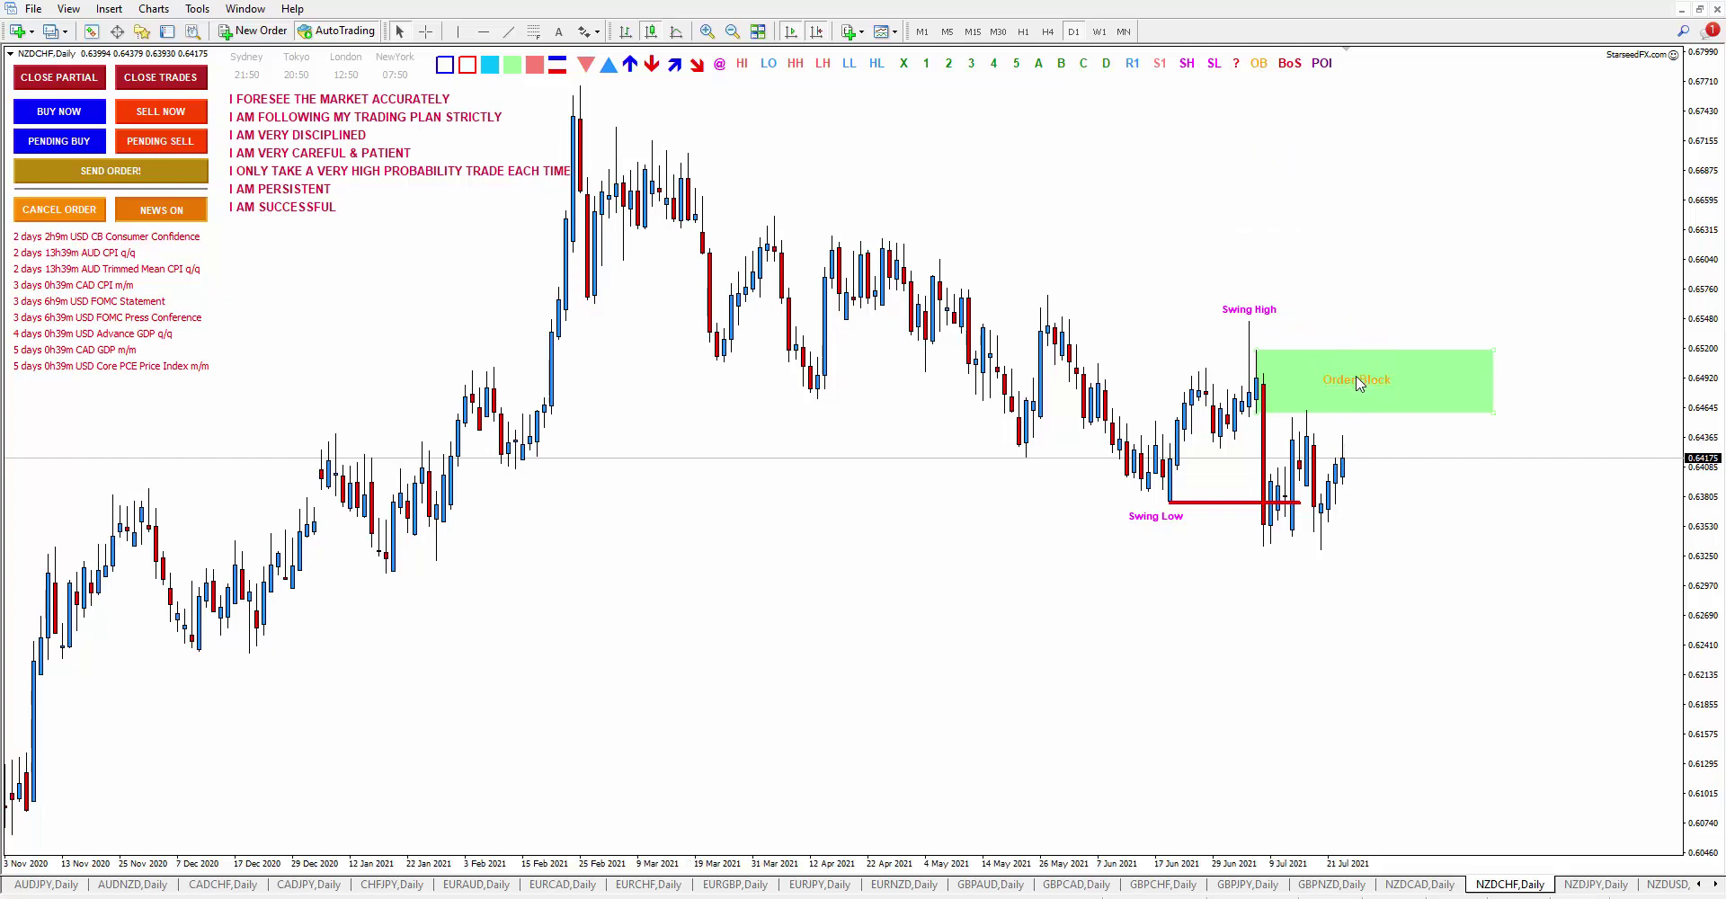
pyautogui.click(1290, 63)
pyautogui.moveTo(1285, 165); pyautogui.dragTo(1238, 514)
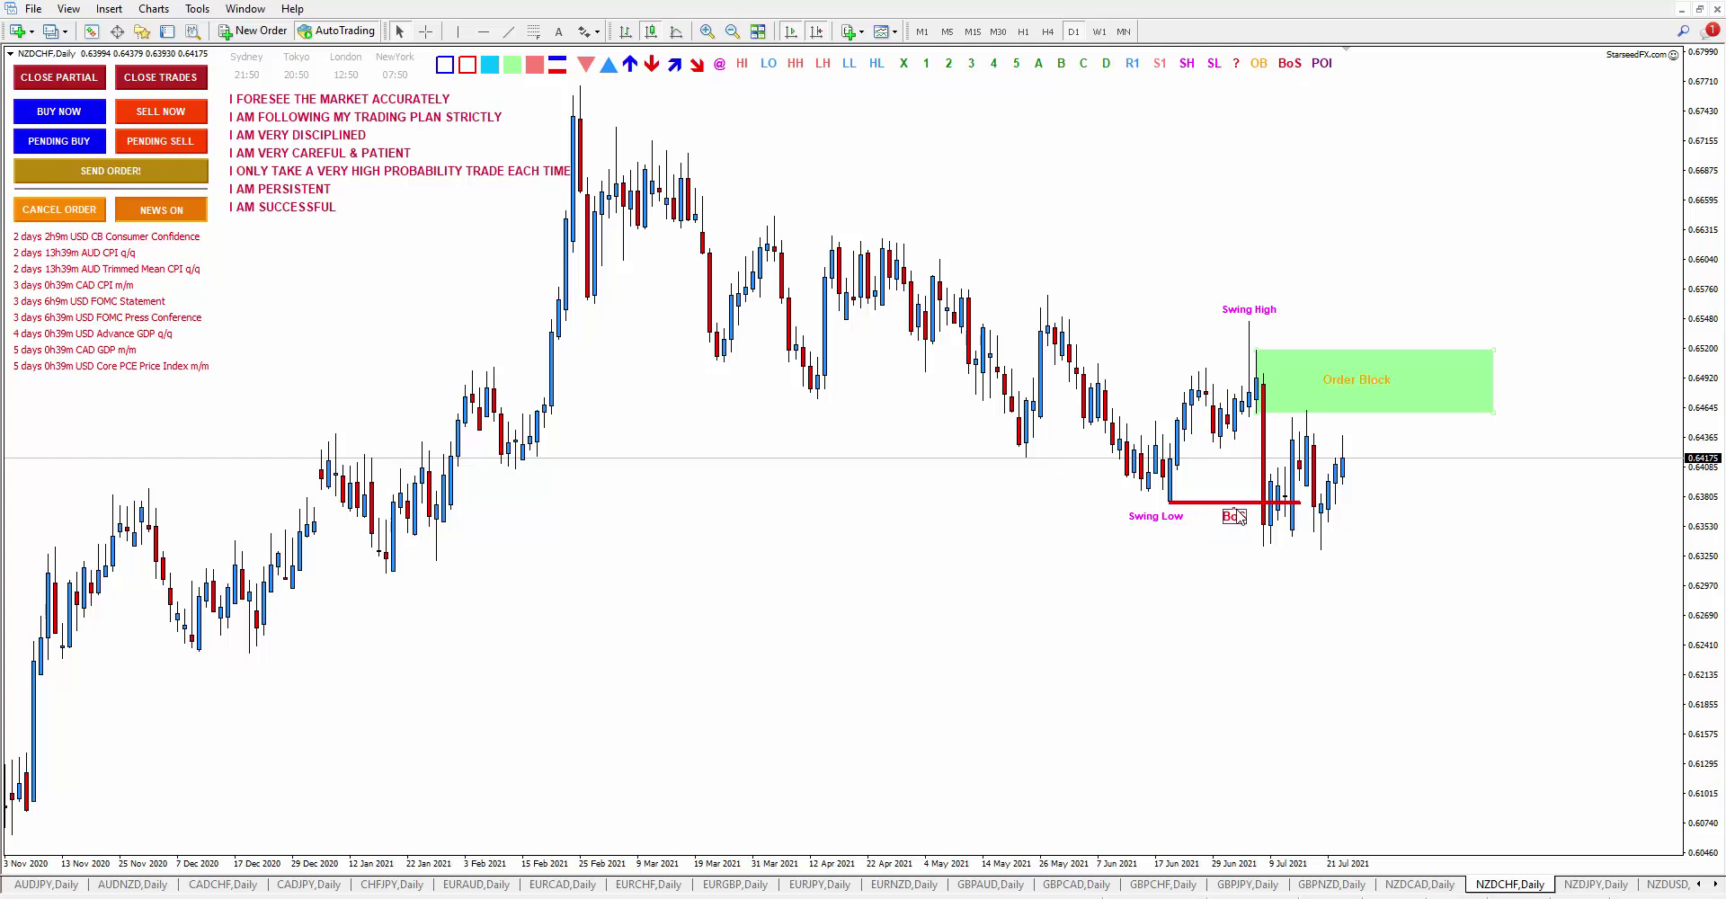
pyautogui.click(725, 66)
pyautogui.moveTo(927, 236); pyautogui.dragTo(1327, 551)
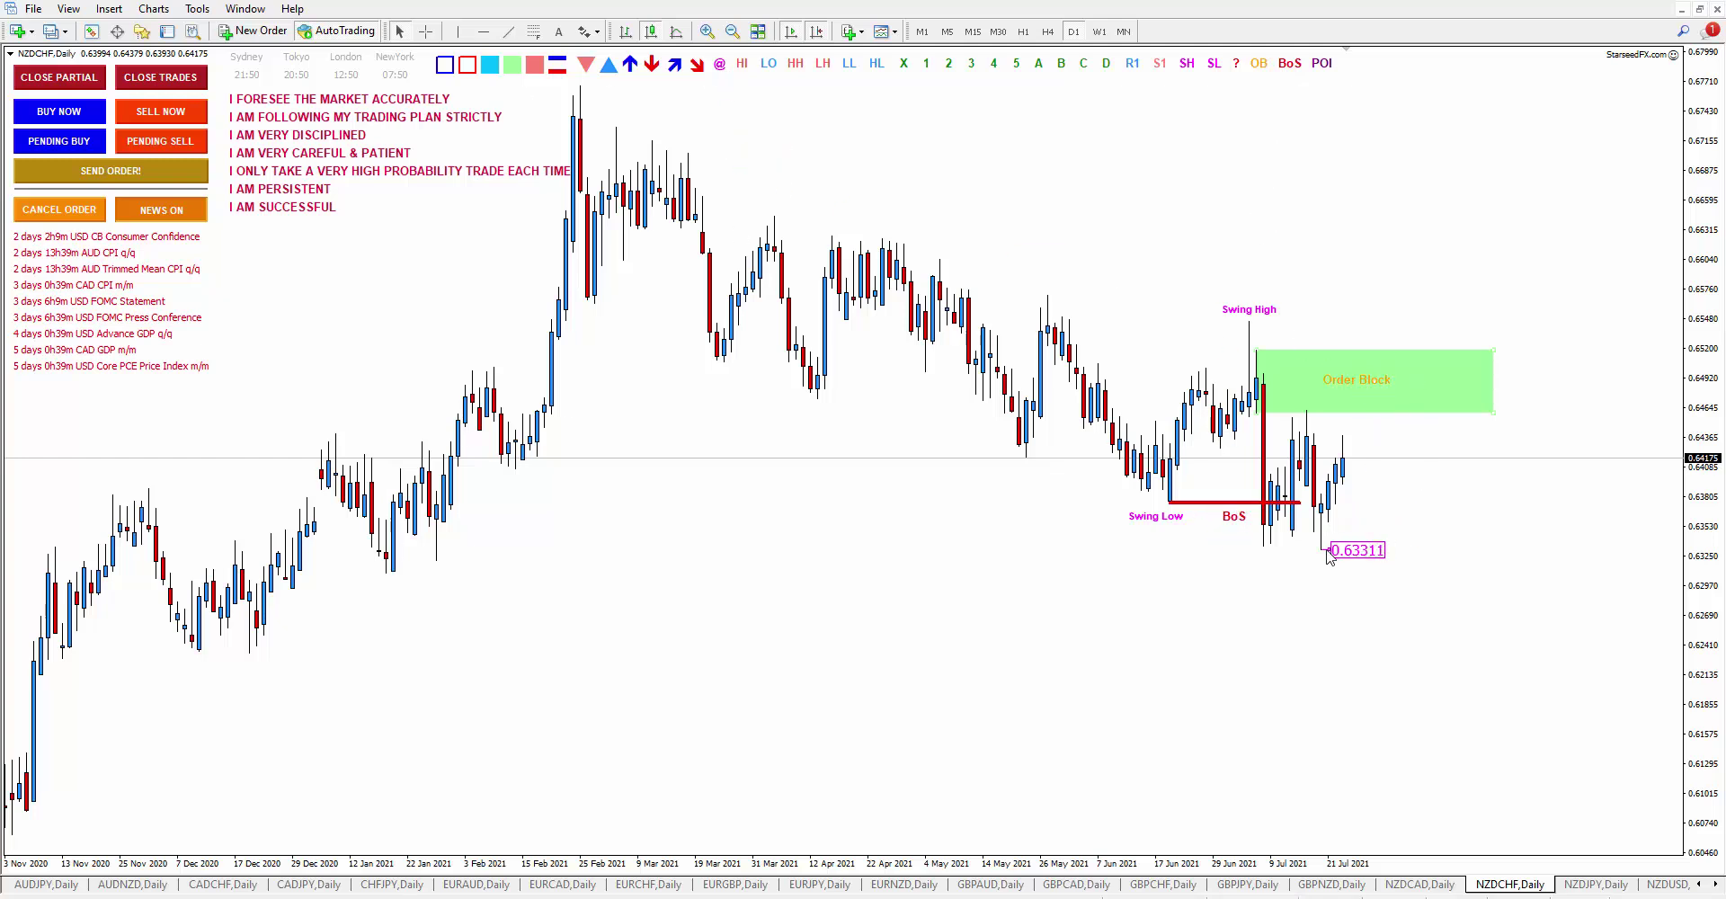
# Step: Switch to the NZDJPY daily chart and compare the June and July lows using a temporary horizontal line at 75.964 and 76.232
pyautogui.click(1595, 884)
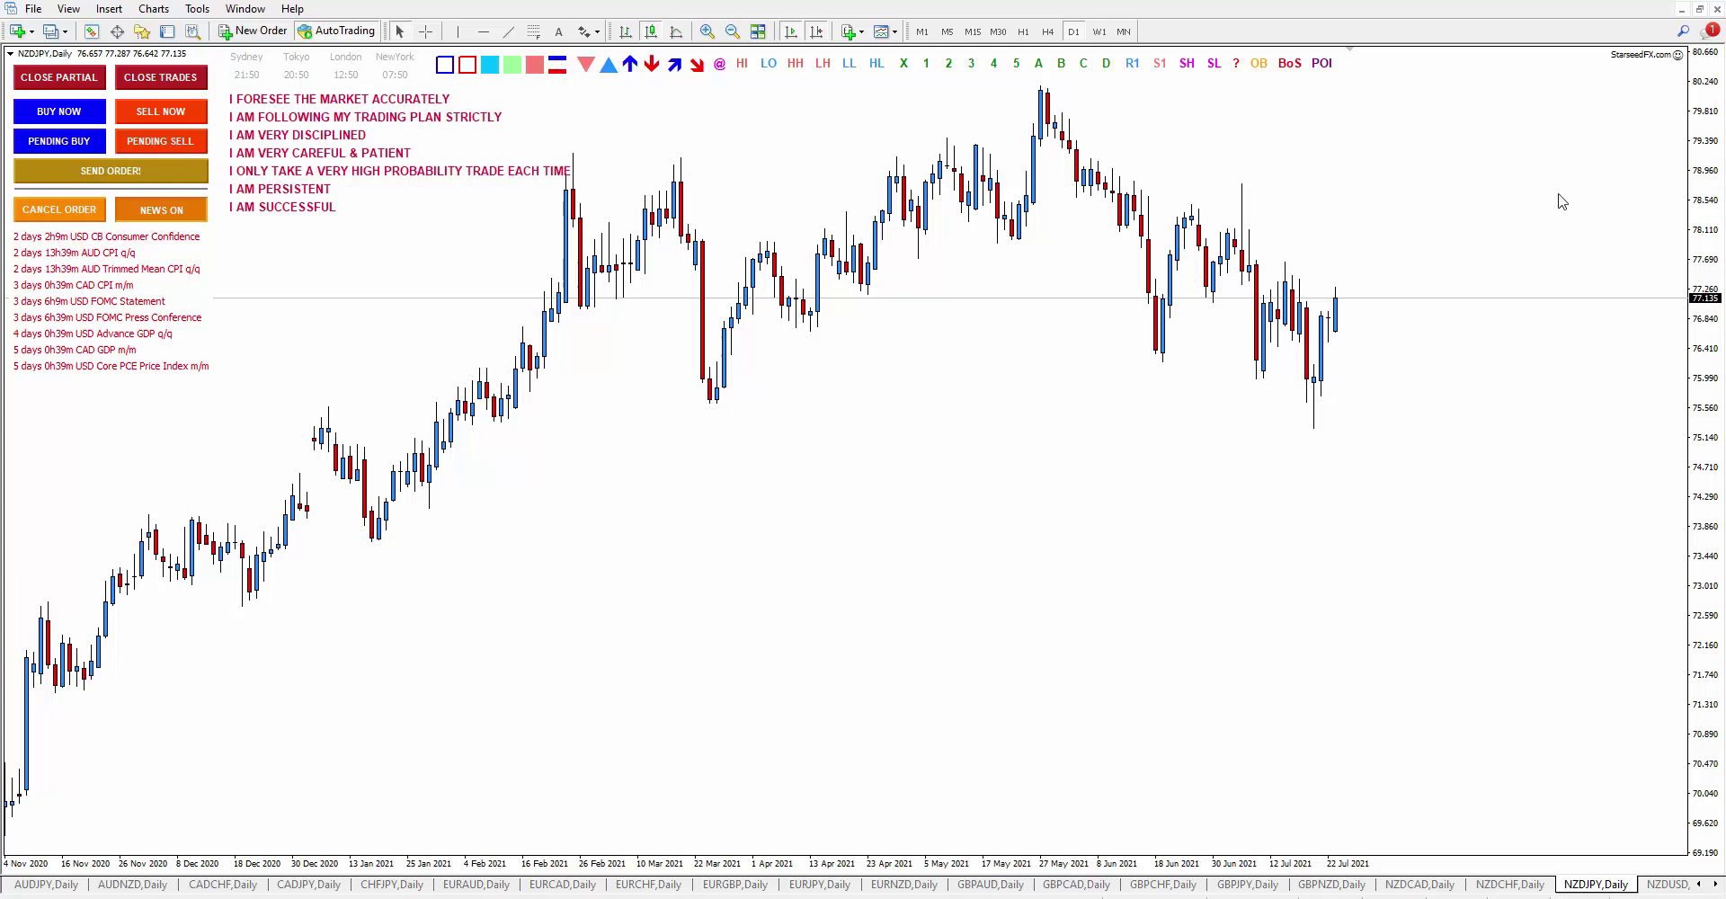
pyautogui.click(483, 31)
pyautogui.click(1272, 376)
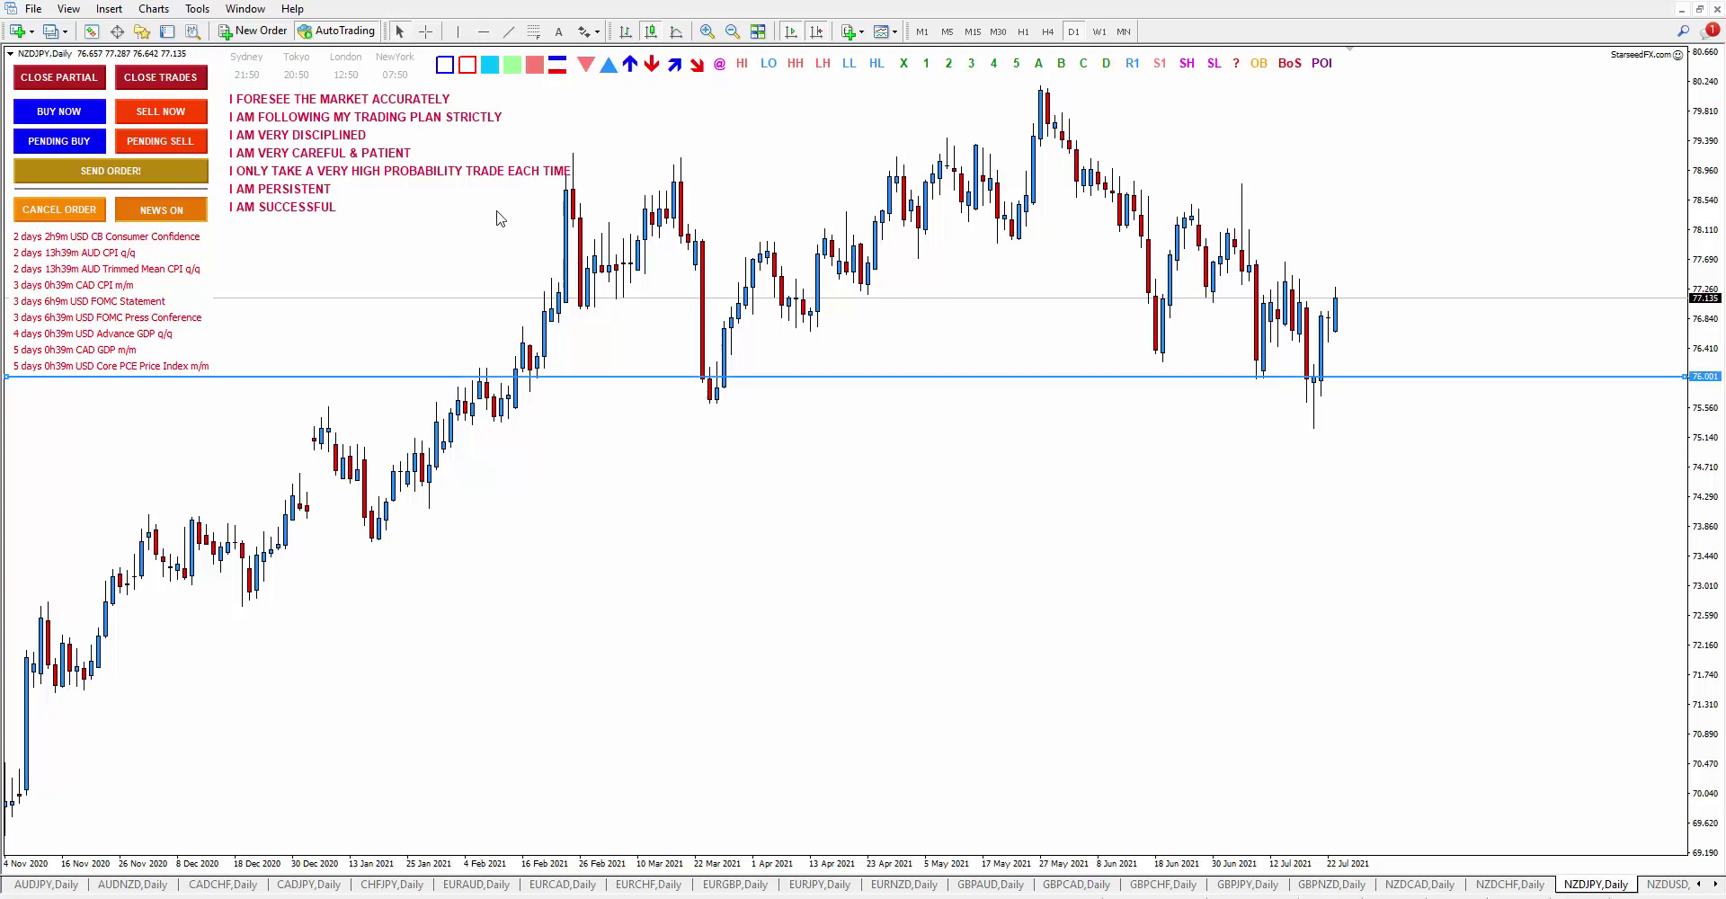
pyautogui.click(708, 32)
pyautogui.click(707, 32)
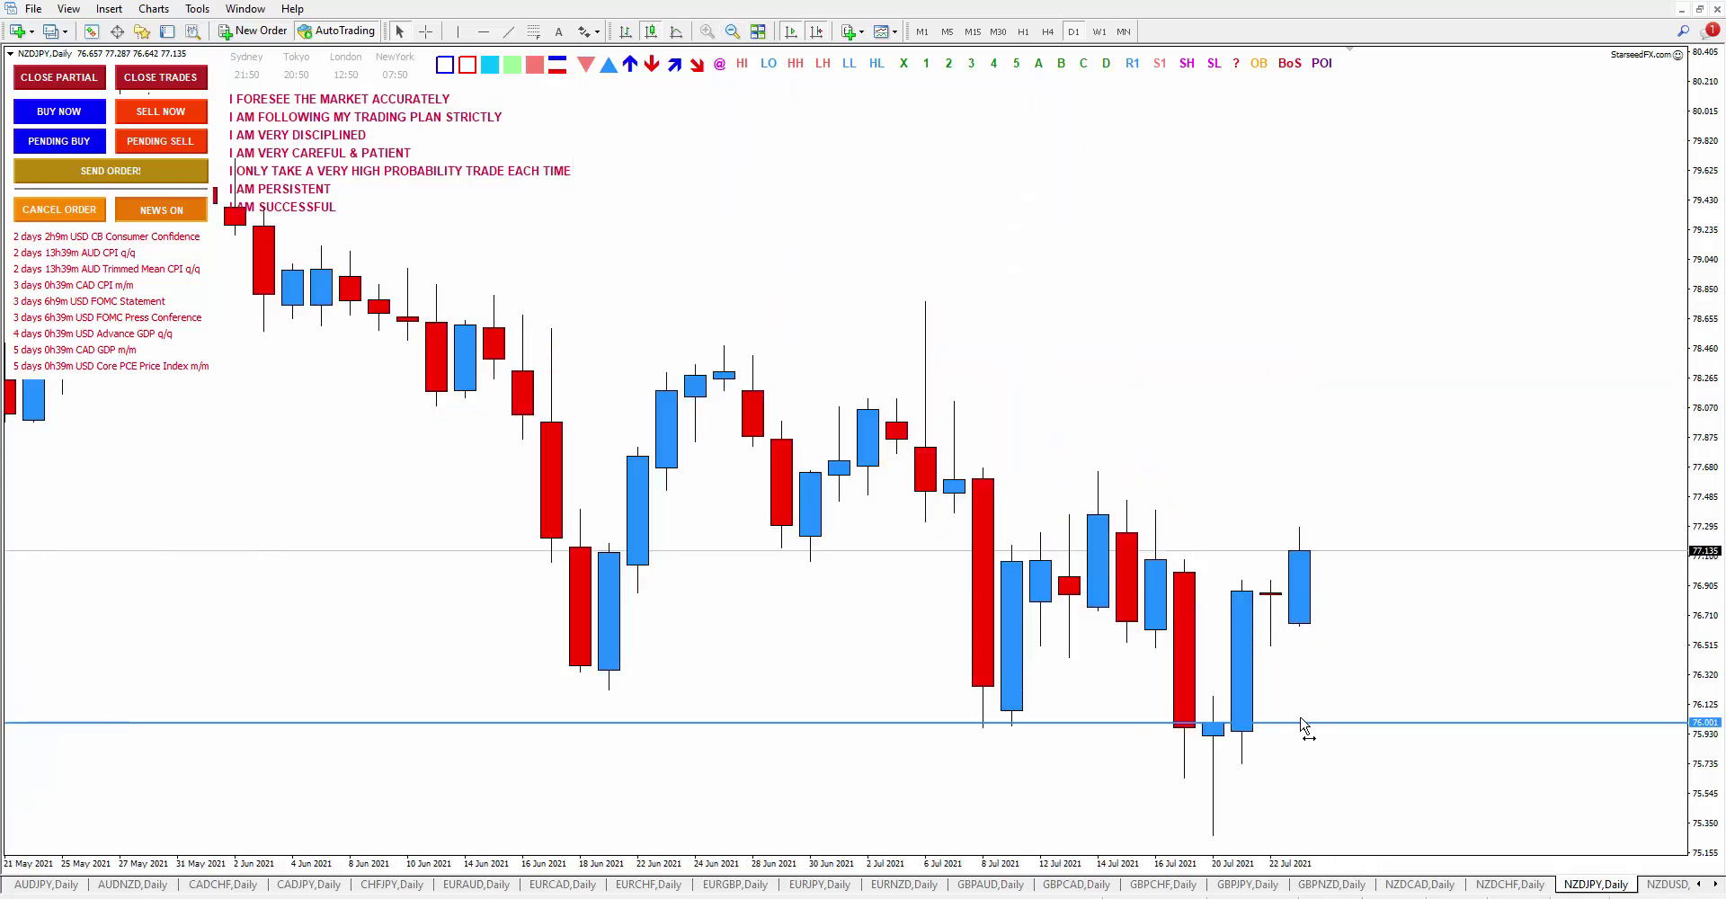
pyautogui.moveTo(1302, 720); pyautogui.dragTo(1304, 730)
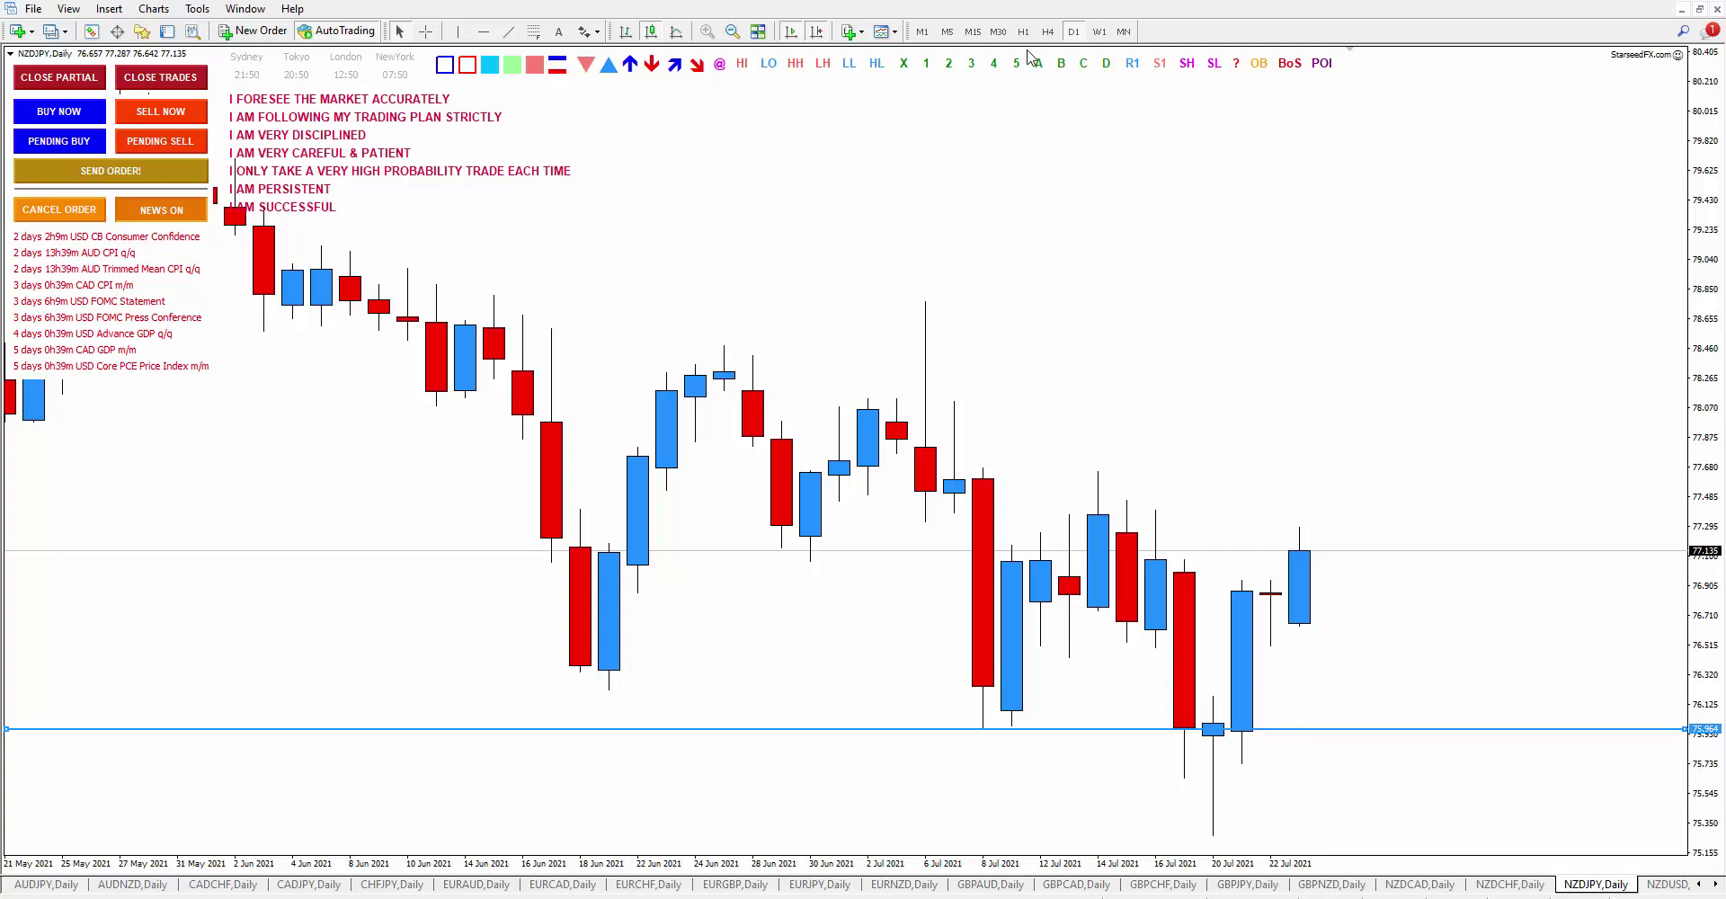
pyautogui.press('-')
pyautogui.press('-')
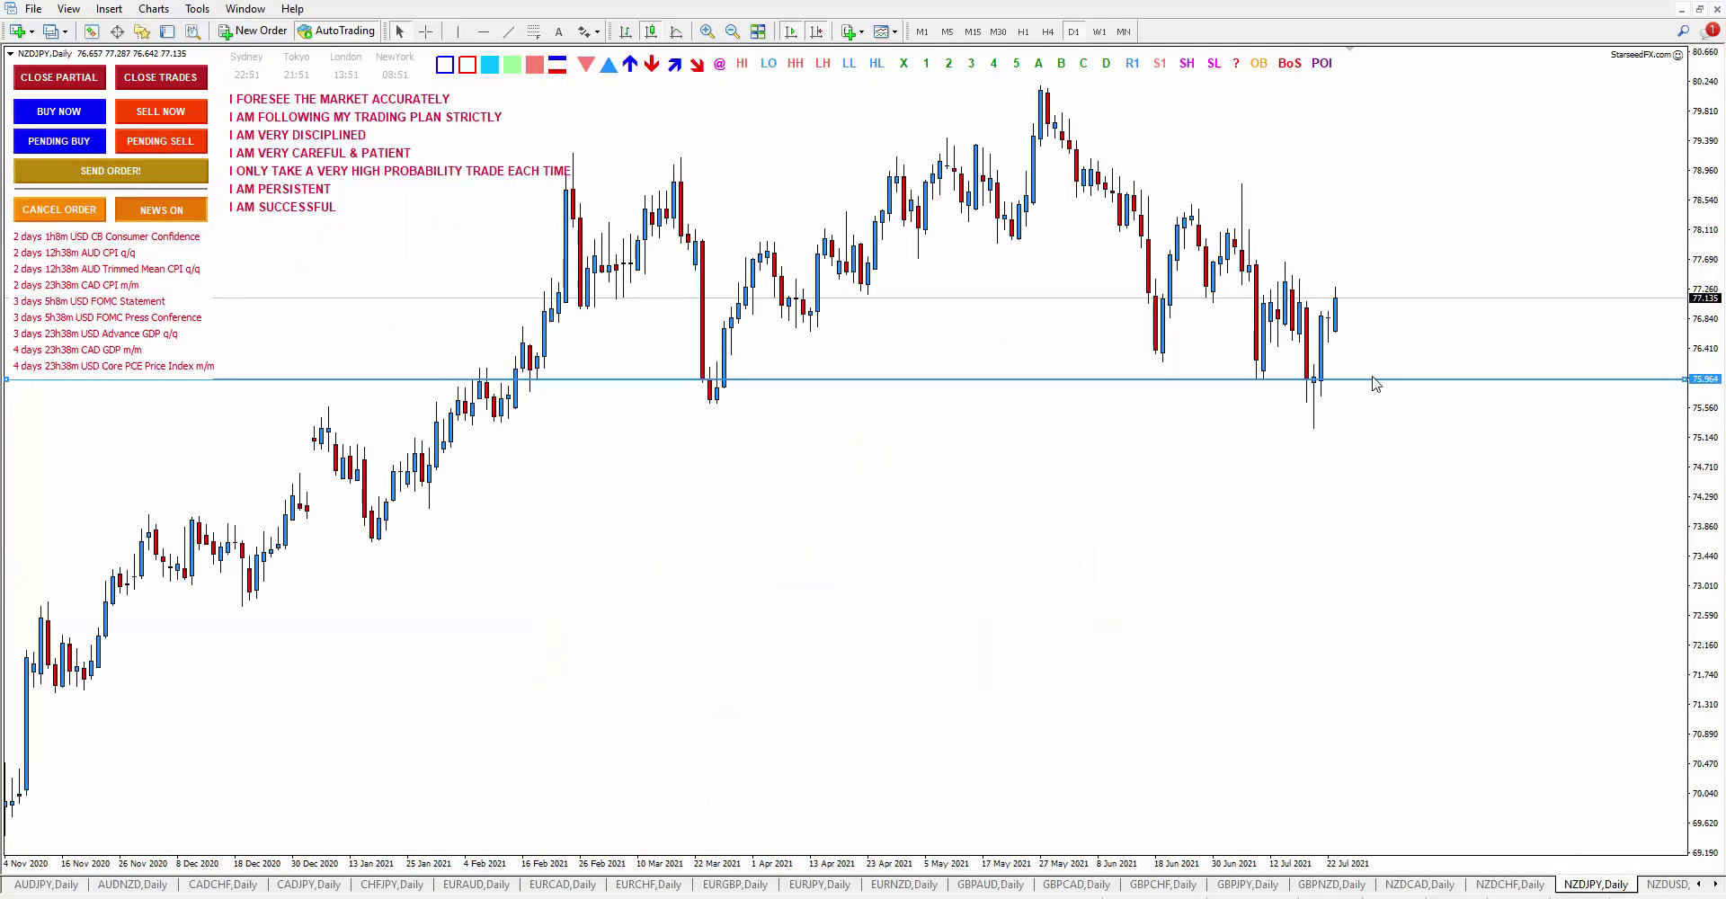
pyautogui.moveTo(1313, 380); pyautogui.dragTo(1304, 359)
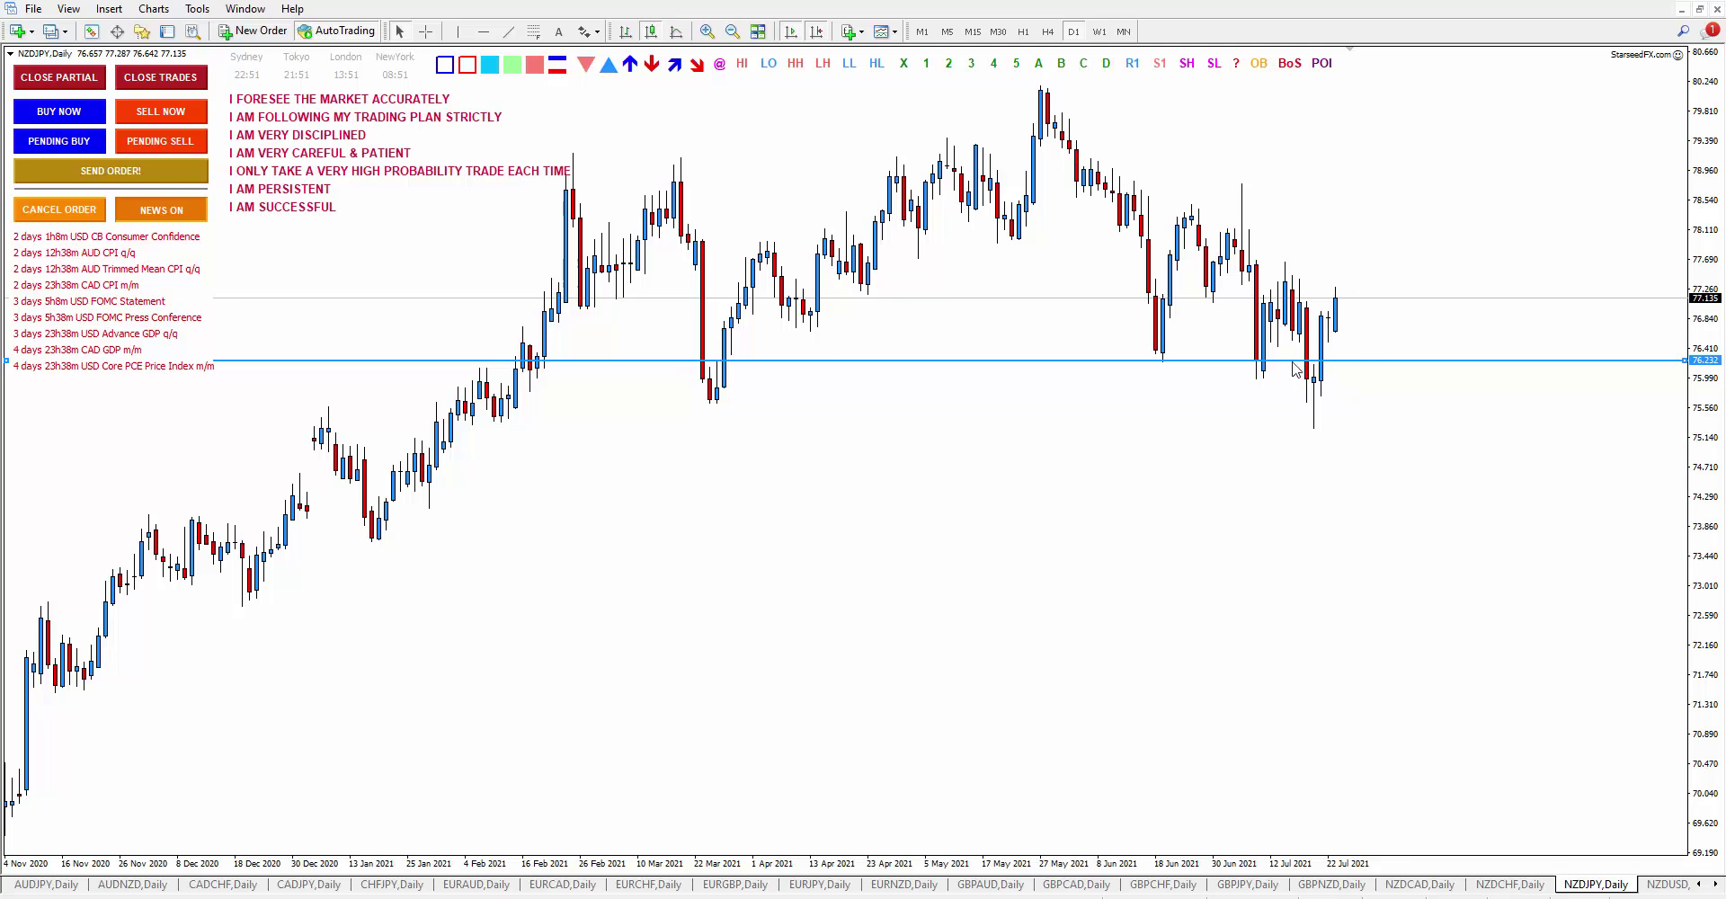
pyautogui.rightClick(1422, 359)
pyautogui.click(1452, 413)
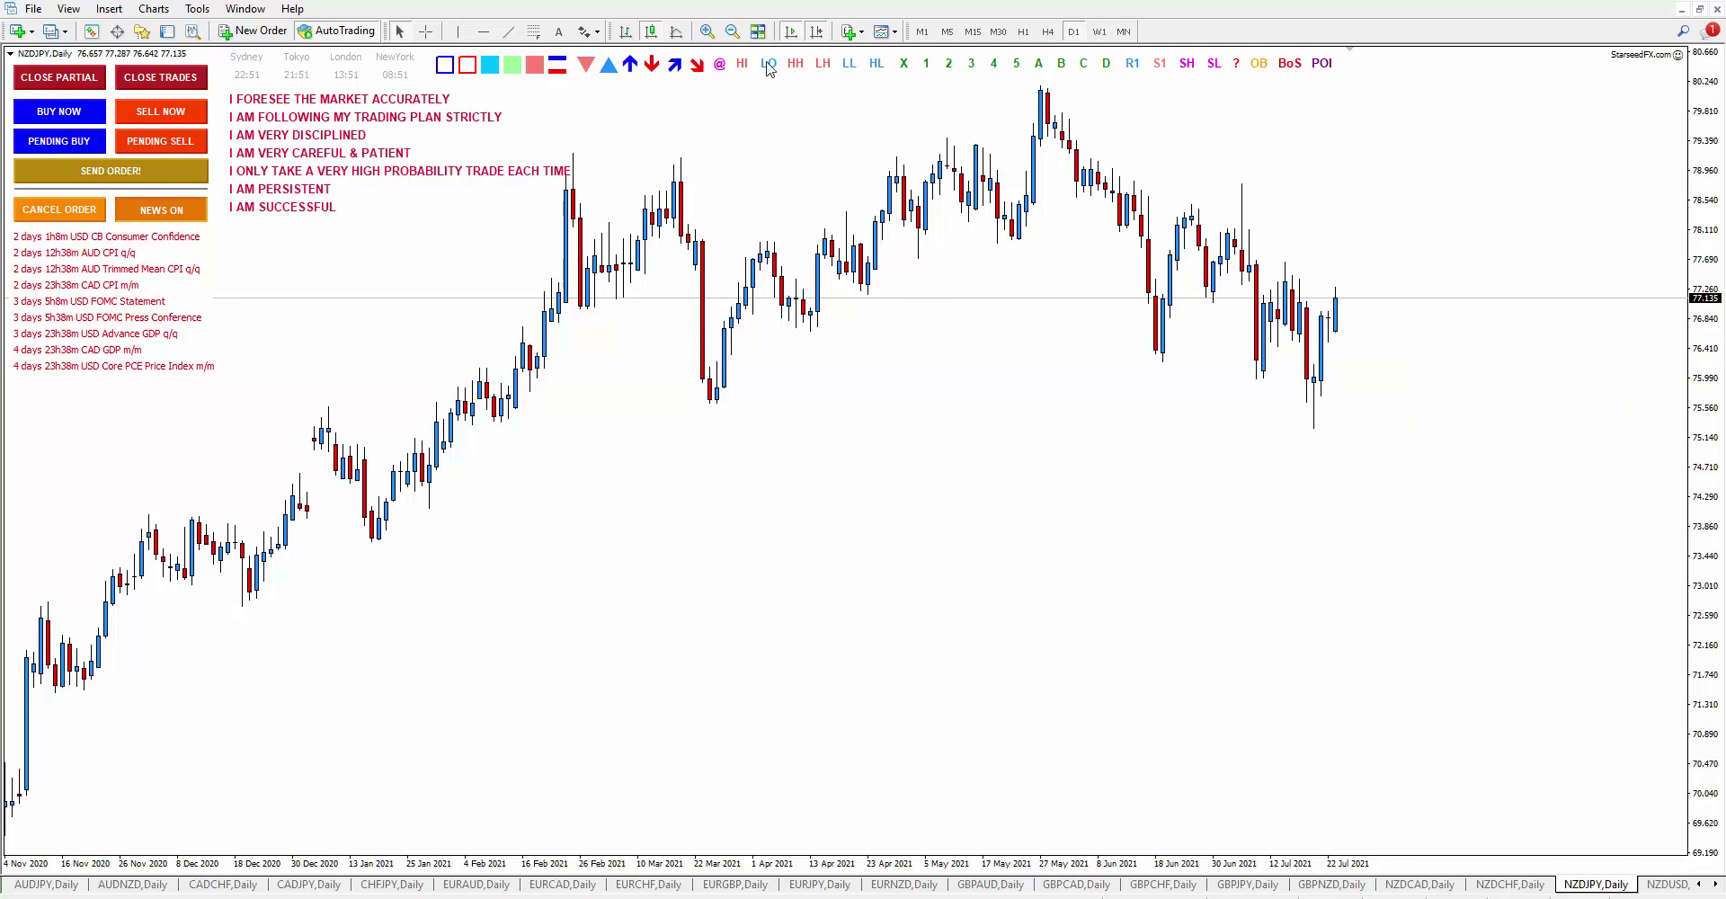
# Step: Label NZDJPY's early-July high Swing High and mid-June low Swing Low, and draw a red BoS line near 76.20
pyautogui.click(1203, 64)
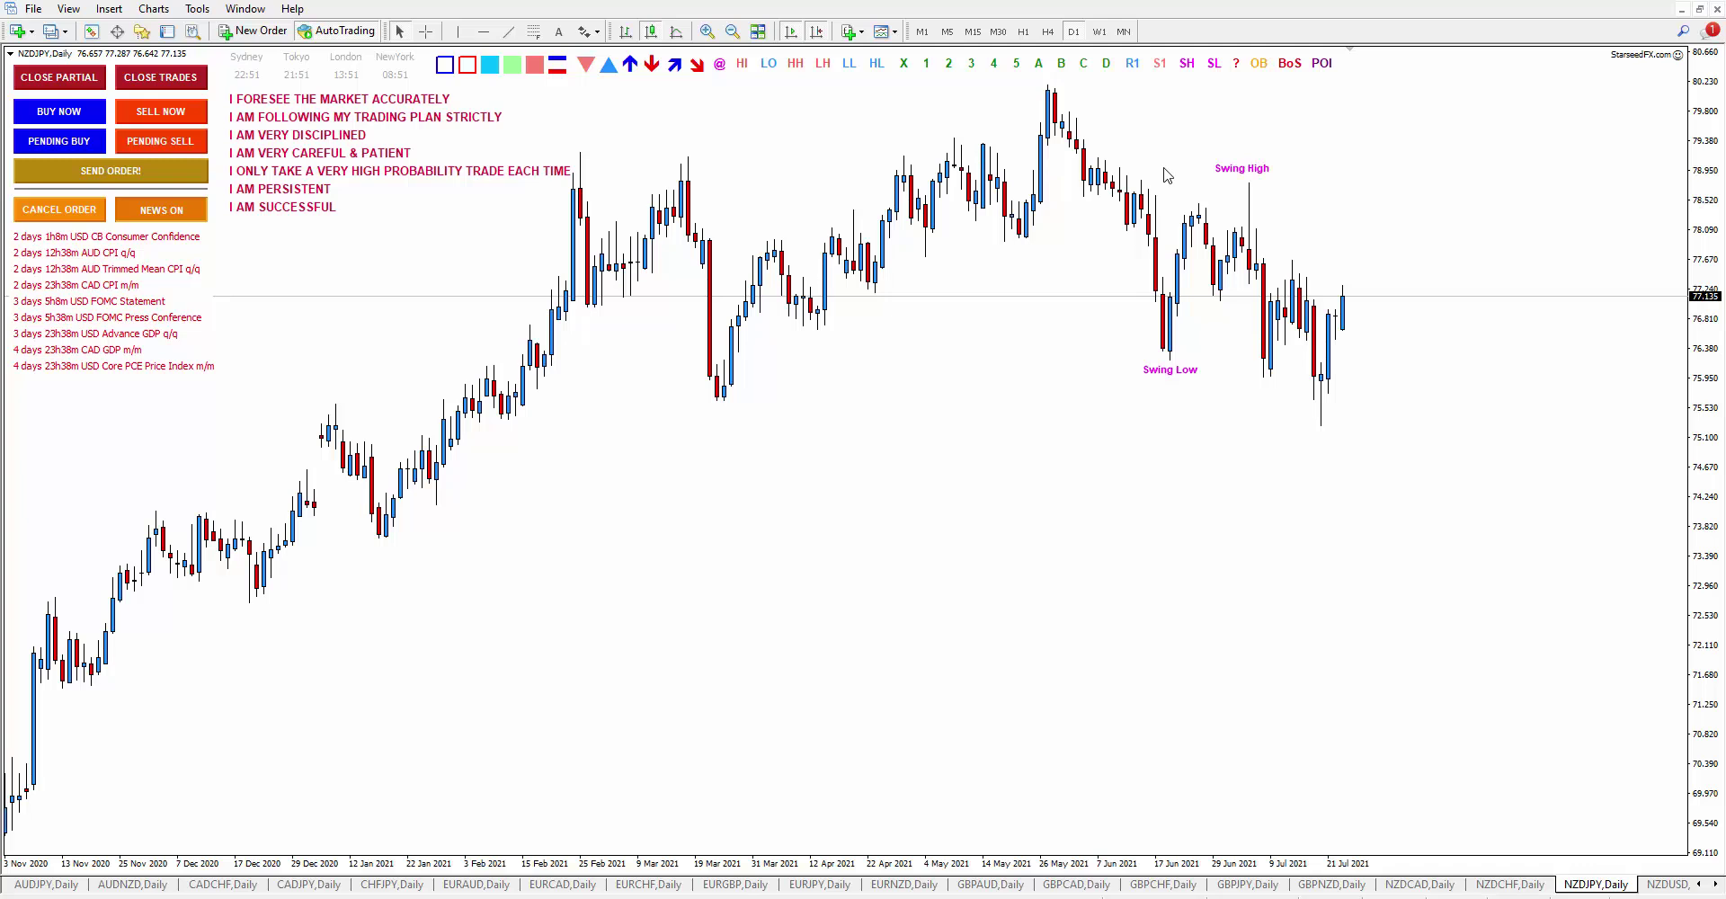
pyautogui.click(559, 70)
pyautogui.moveTo(292, 191); pyautogui.dragTo(1273, 364)
# Step: Shade a green zone on NZDJPY from about 76.51 to 77.39, starting at the mid-July candles and extending past the latest candle
pyautogui.click(513, 63)
pyautogui.moveTo(292, 180); pyautogui.dragTo(1483, 285)
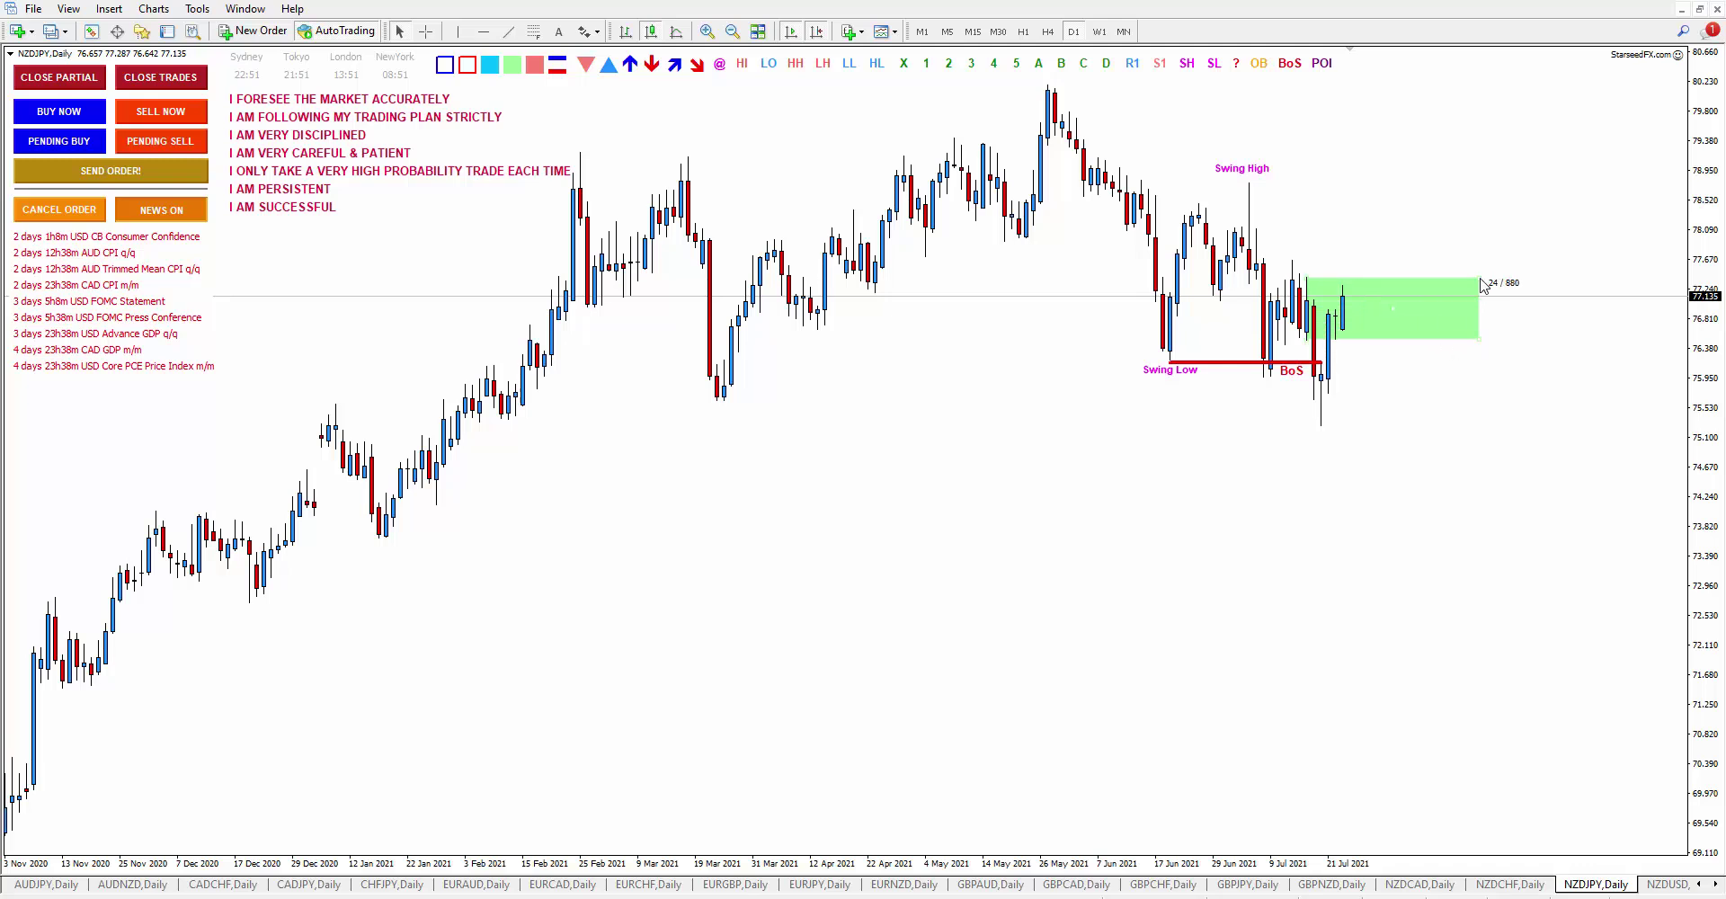
pyautogui.doubleClick(1480, 339)
# Step: Label the NZDJPY green zone Order Block and mark the July low with a 75.258 price label
pyautogui.click(1258, 64)
pyautogui.moveTo(1259, 160); pyautogui.dragTo(1413, 301)
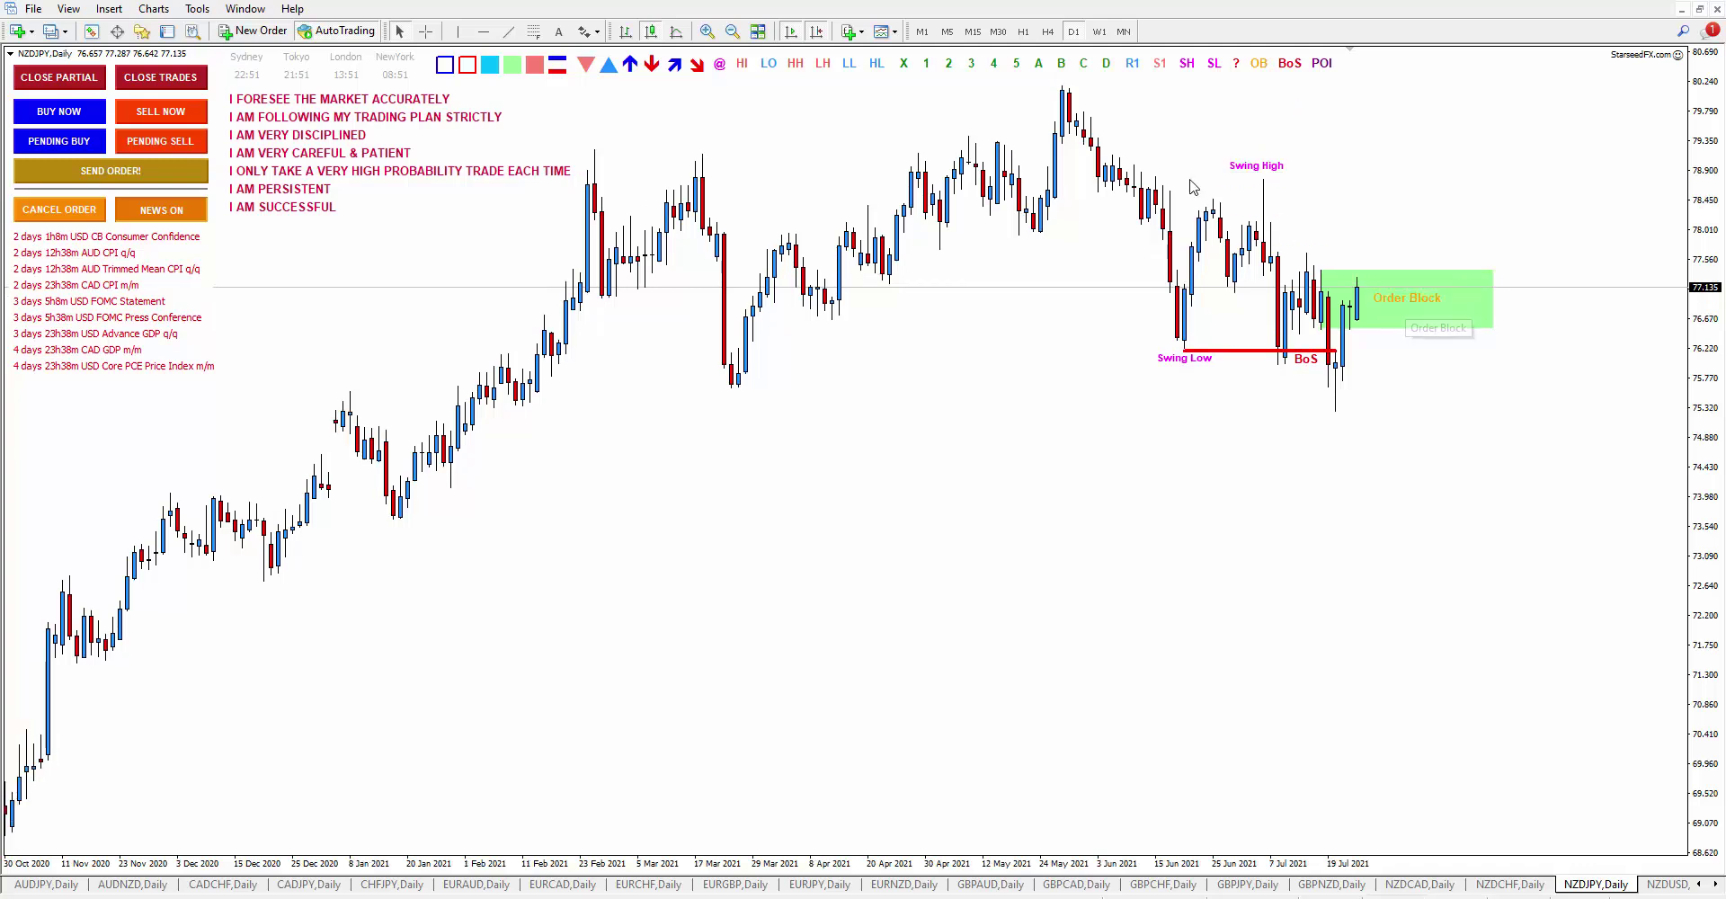
pyautogui.click(720, 68)
pyautogui.moveTo(722, 155); pyautogui.dragTo(1337, 413)
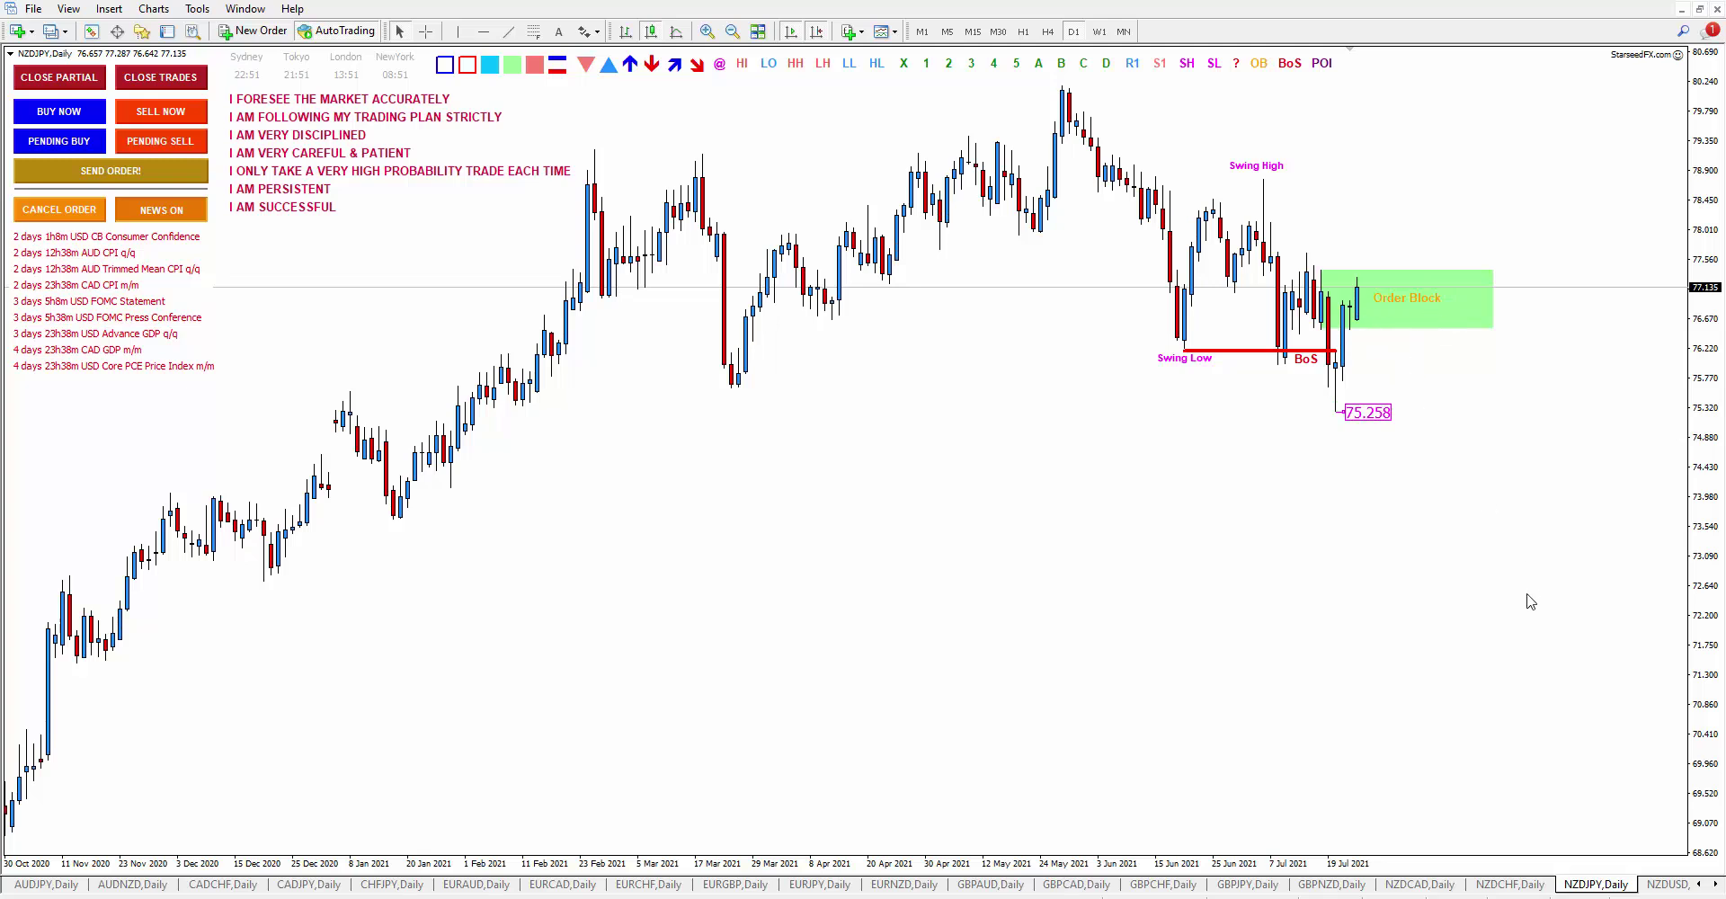
# Step: Switch to the NZDUSD daily chart and draw a red break line at the mid-June low near 0.6925
pyautogui.click(1664, 888)
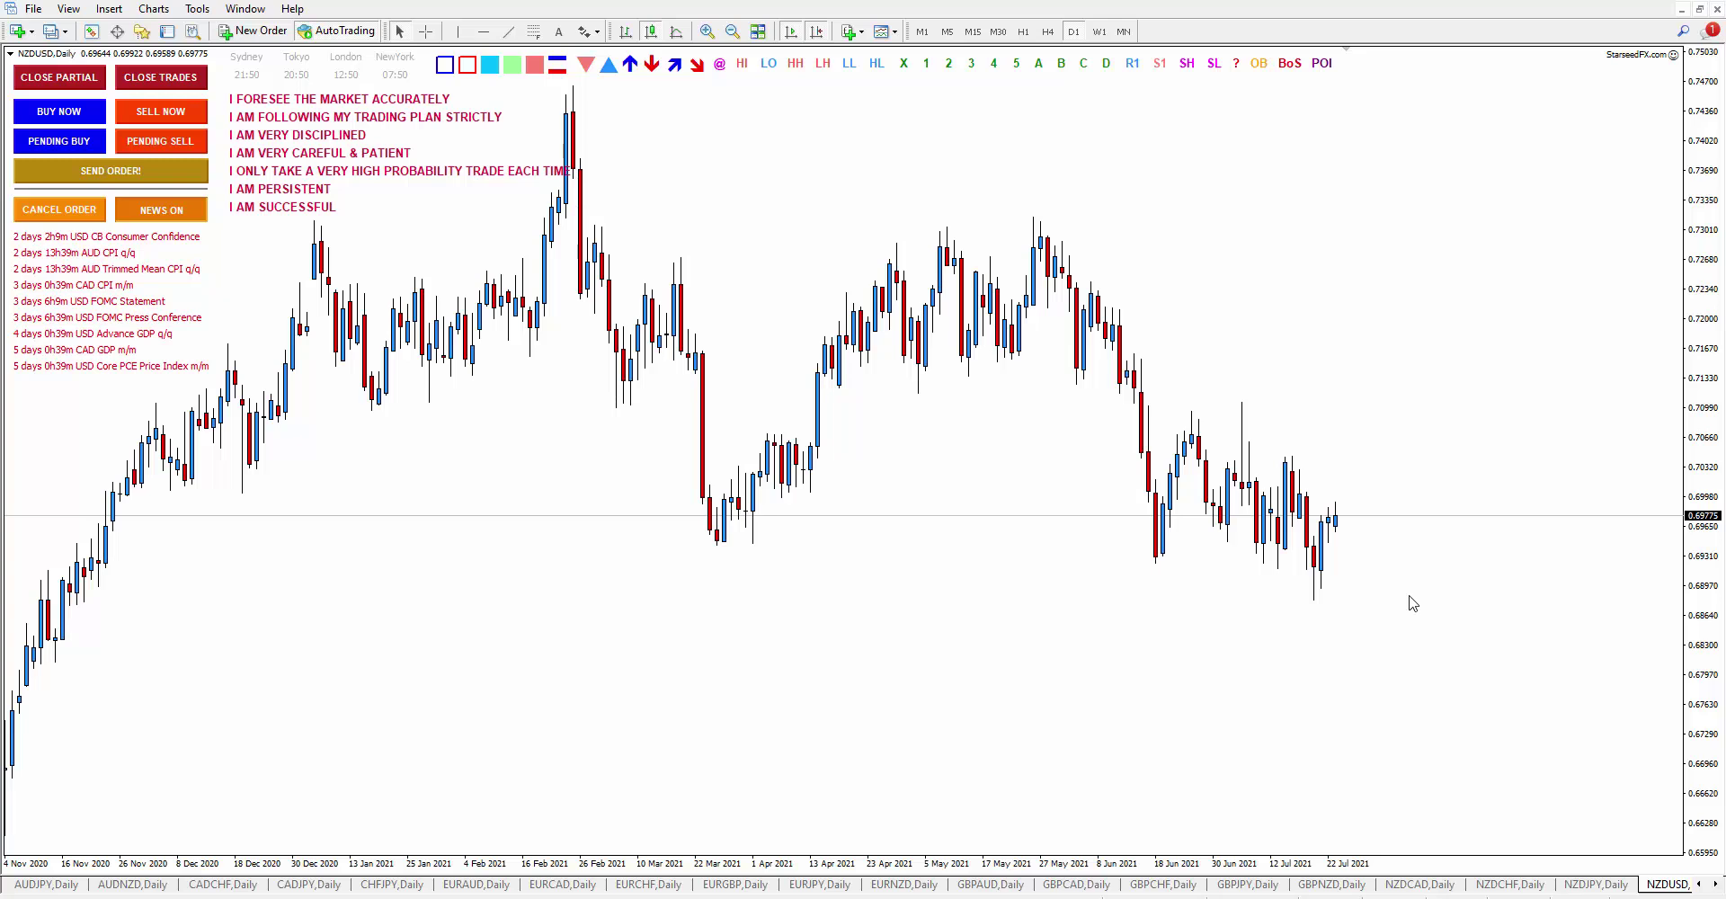
pyautogui.click(557, 63)
pyautogui.moveTo(1154, 562); pyautogui.dragTo(1351, 563)
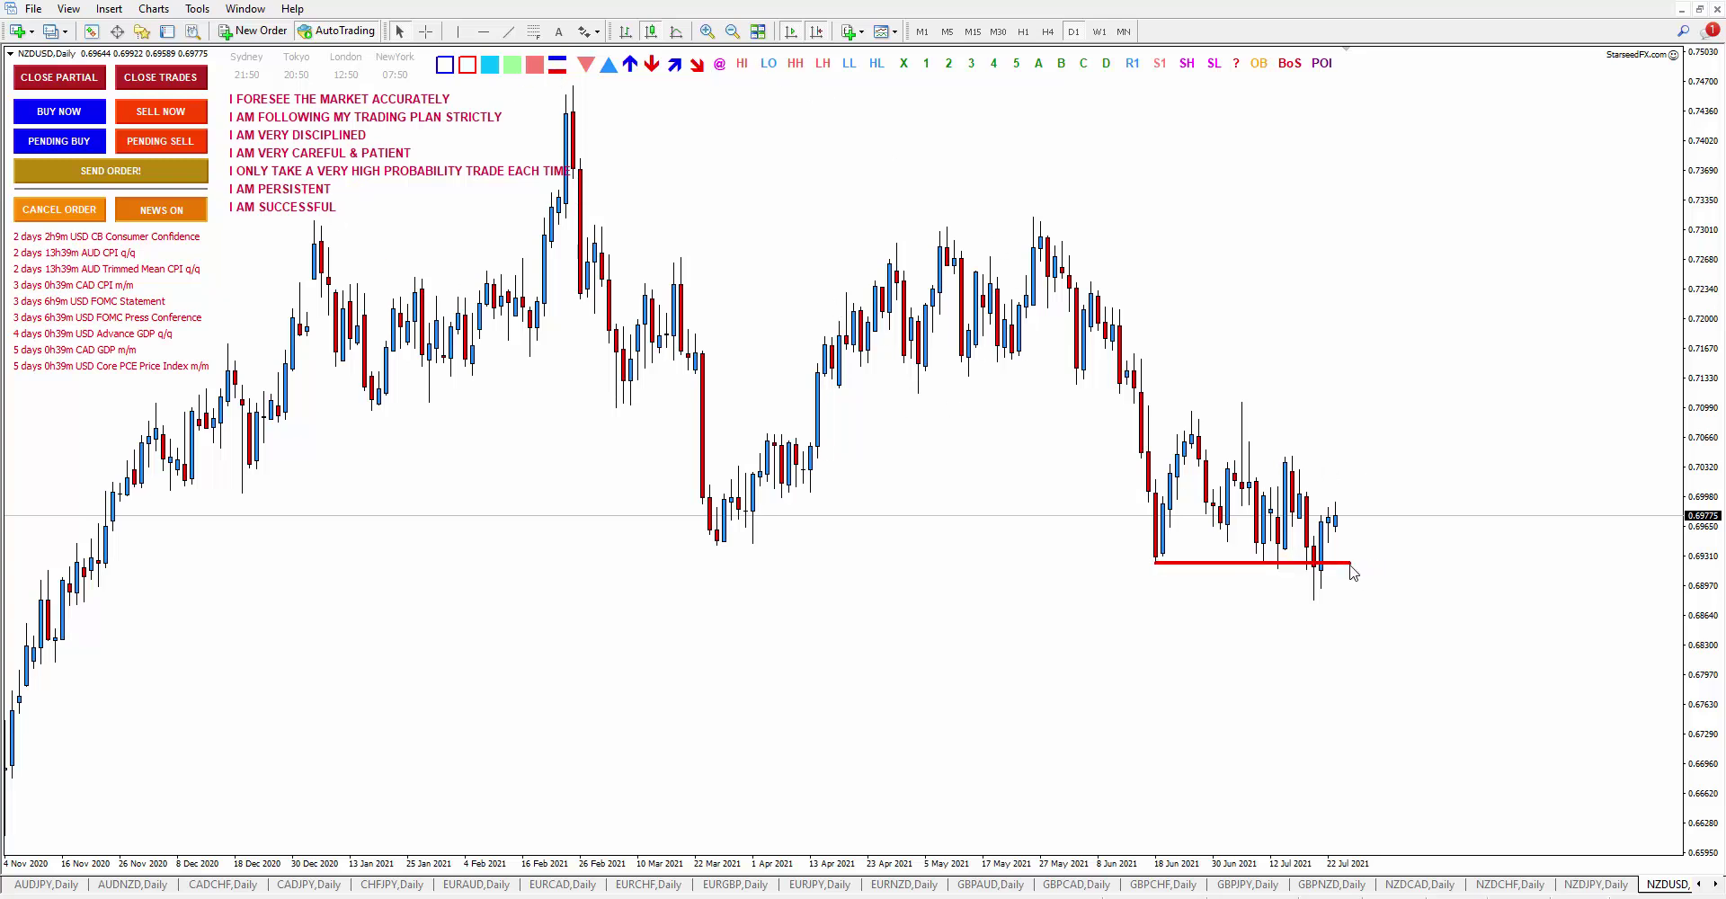
# Step: Label the NZDUSD red line BoS, the mid-June low Swing Low and the late-June high Swing High
pyautogui.click(1289, 64)
pyautogui.moveTo(1297, 187); pyautogui.dragTo(1295, 575)
pyautogui.click(1196, 68)
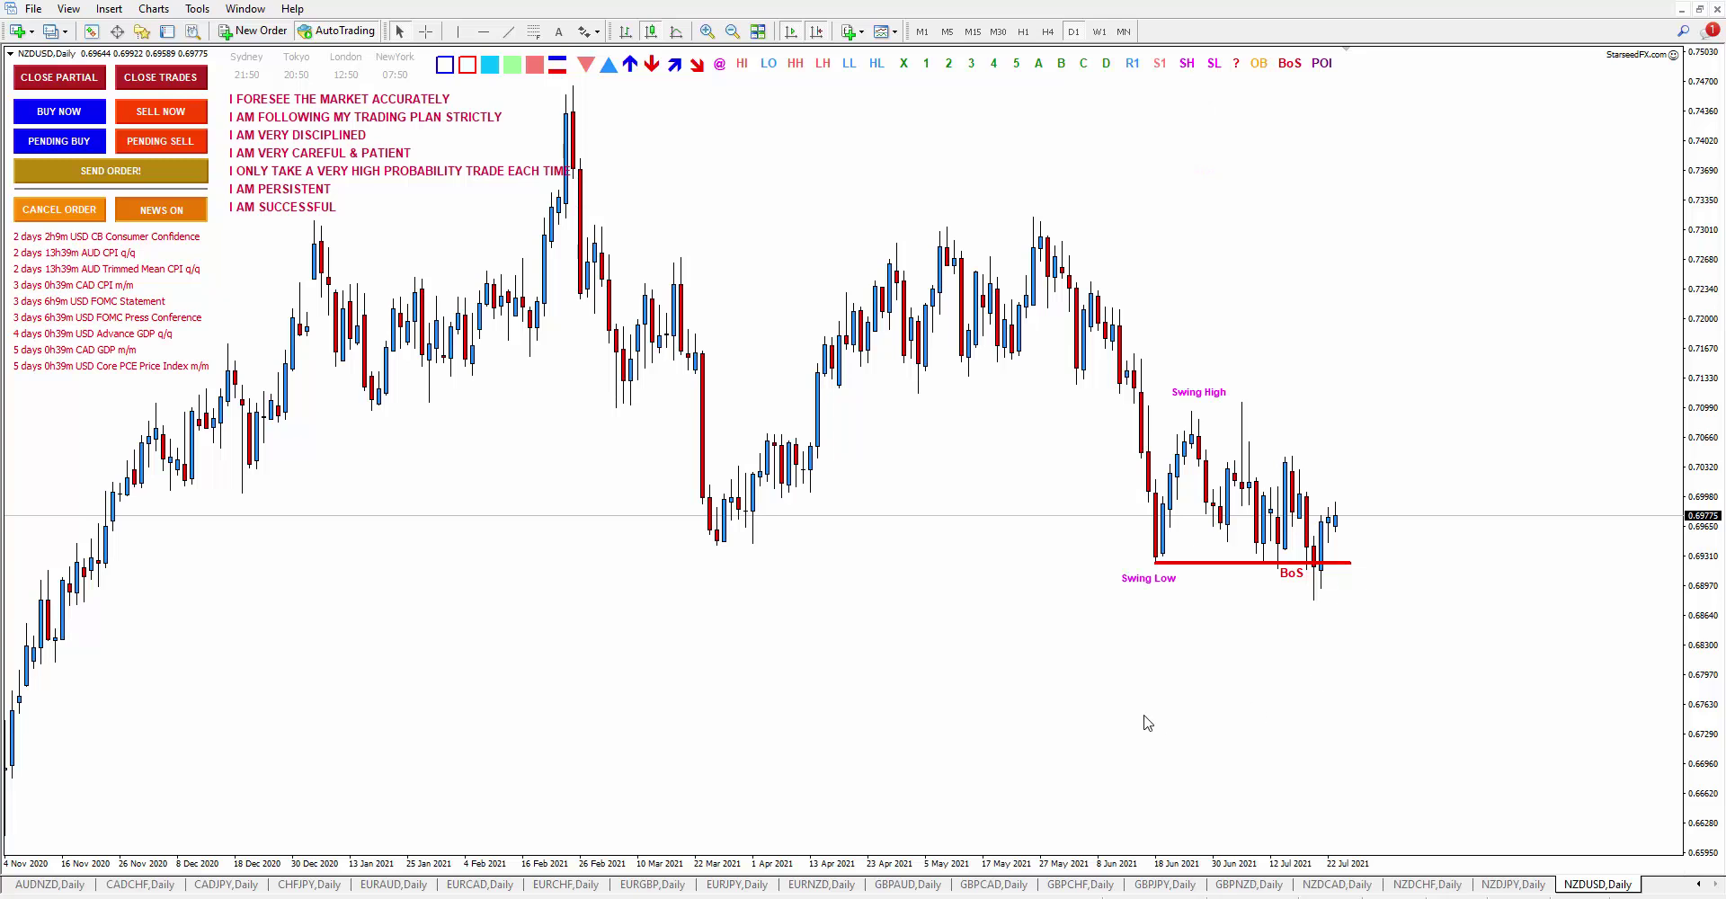
# Step: Shade a green zone on NZDUSD from about 0.6972 to 0.7030 and label it Order Block
pyautogui.click(513, 65)
pyautogui.moveTo(314, 178); pyautogui.dragTo(1483, 527)
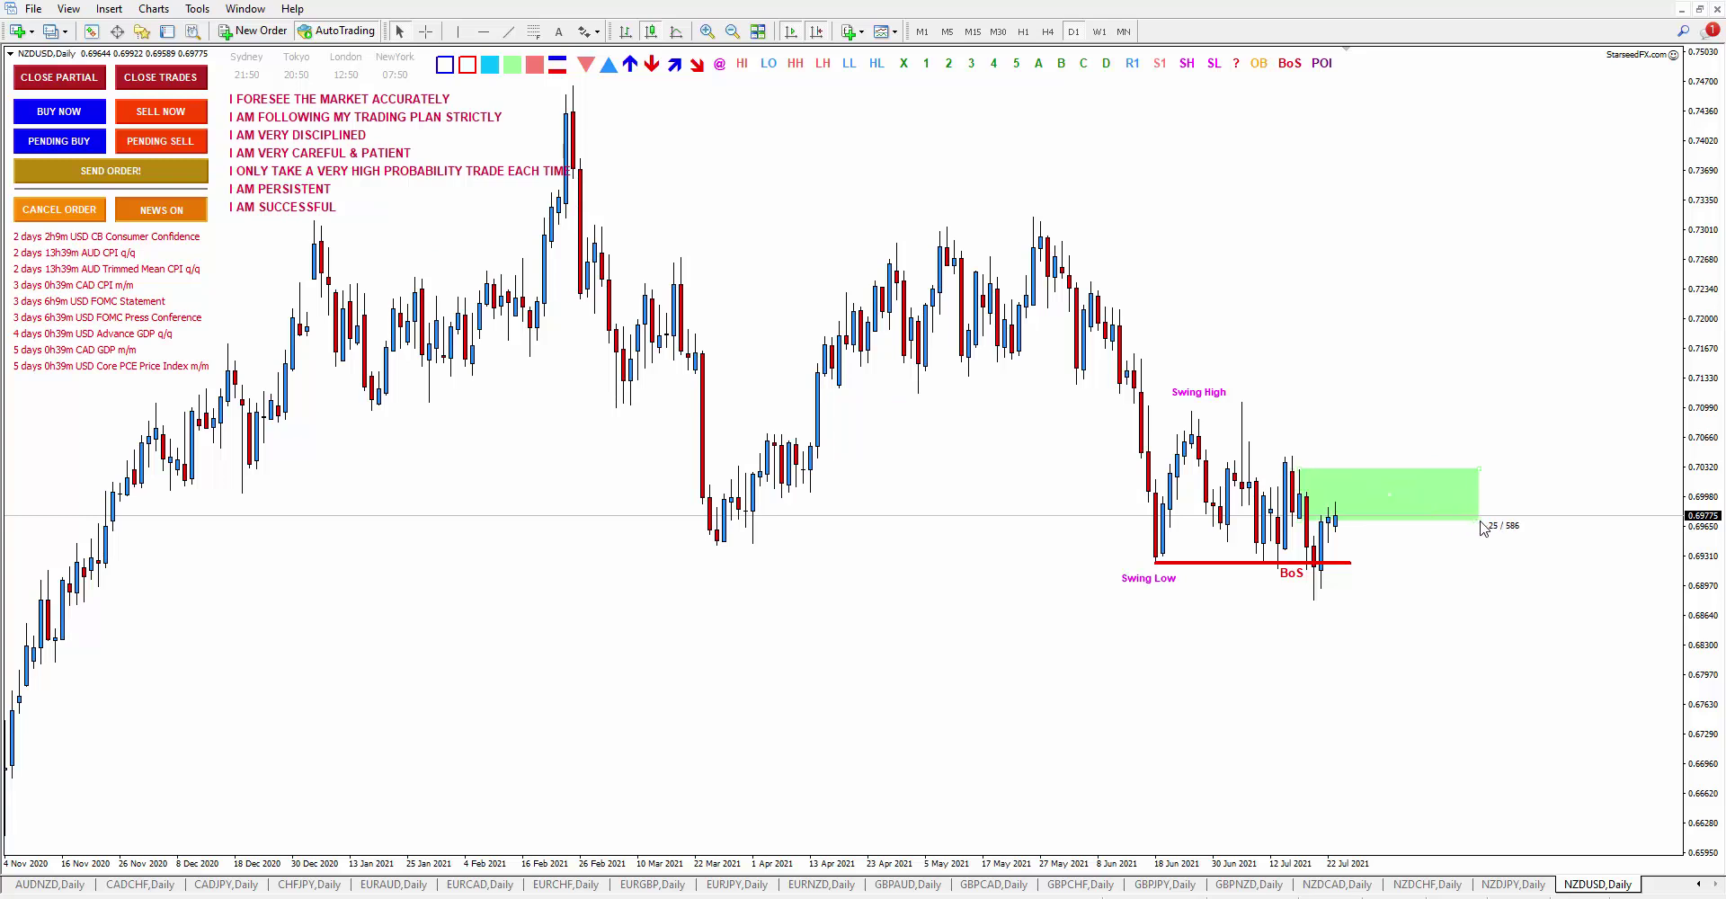
pyautogui.click(1250, 64)
pyautogui.moveTo(1257, 158); pyautogui.dragTo(1389, 493)
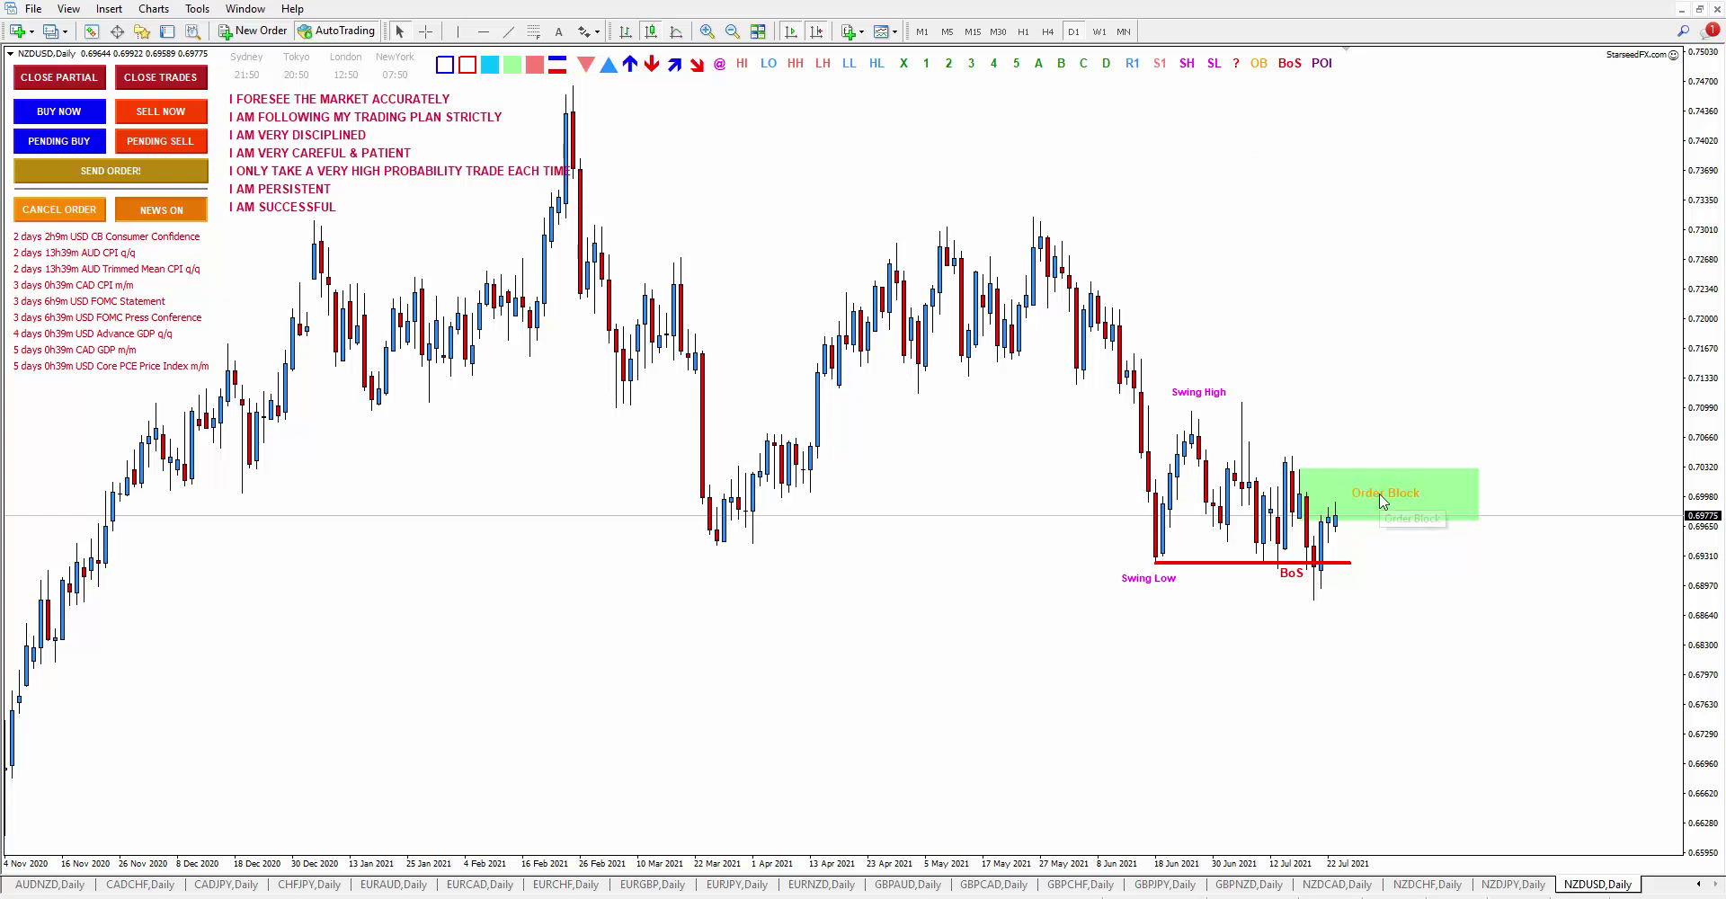